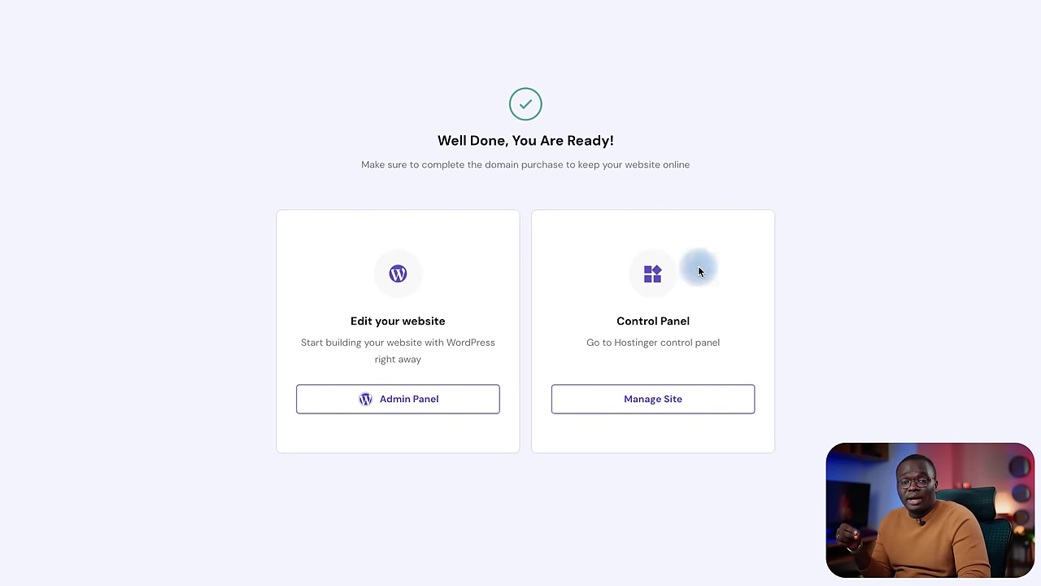
- Open the WordPress admin for homedakar.com via hPanel's Websites list and Admin Panel
{"action": "left_click", "coordinate": [624, 399]}
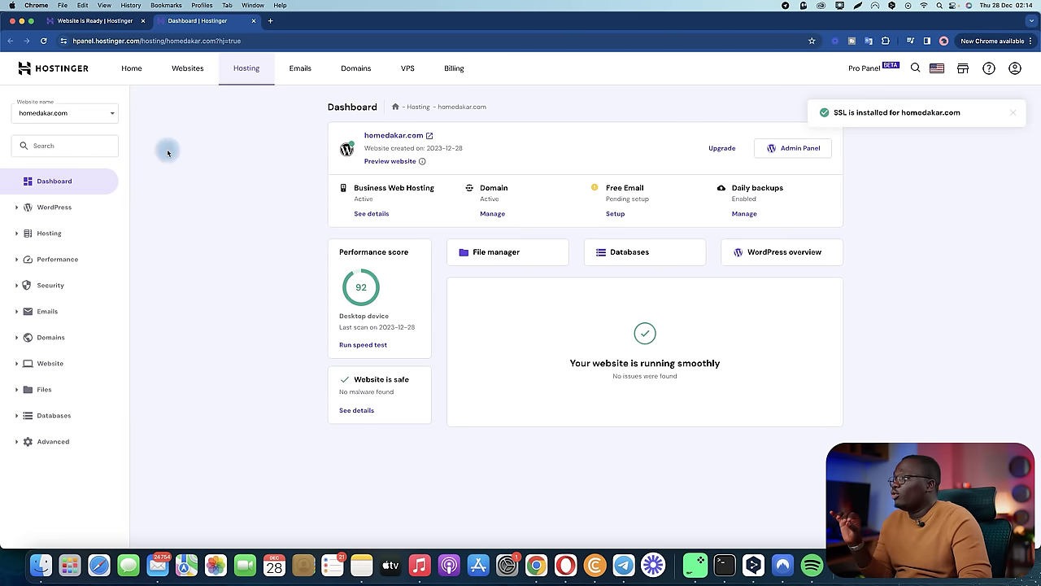
{"action": "left_click", "coordinate": [76, 70]}
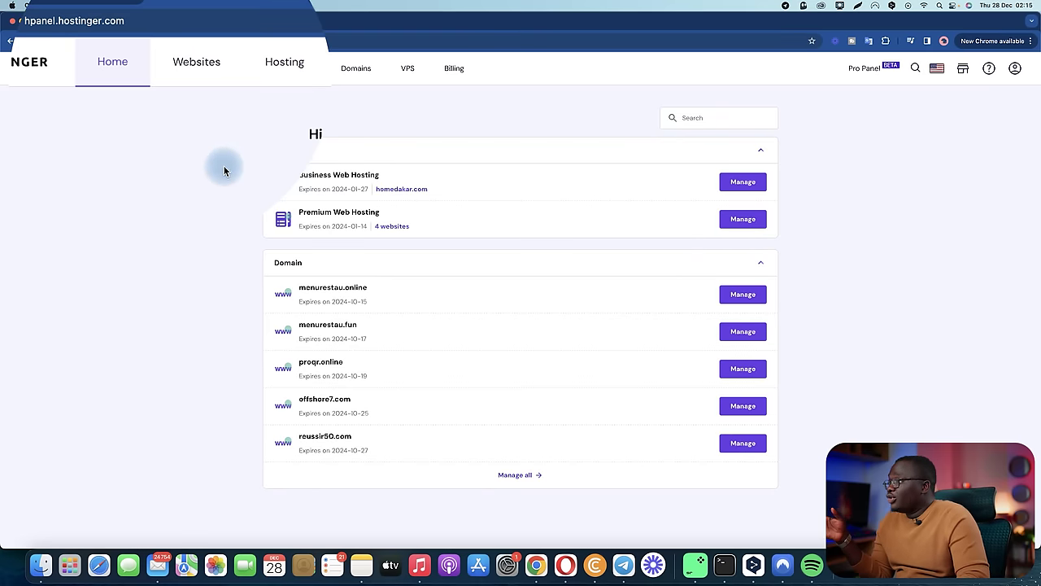
{"action": "left_click", "coordinate": [200, 75]}
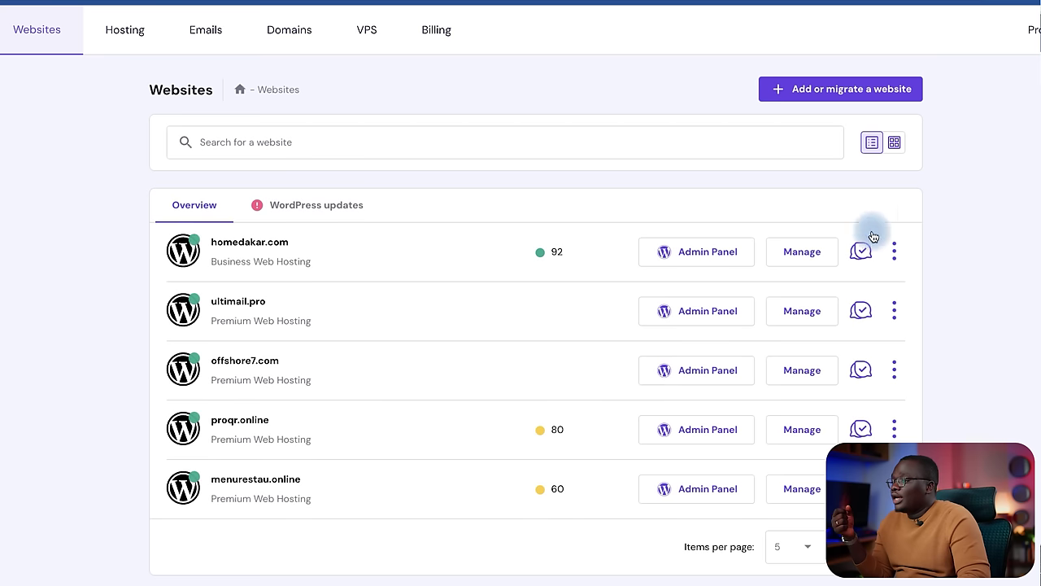
{"action": "left_click", "coordinate": [784, 223]}
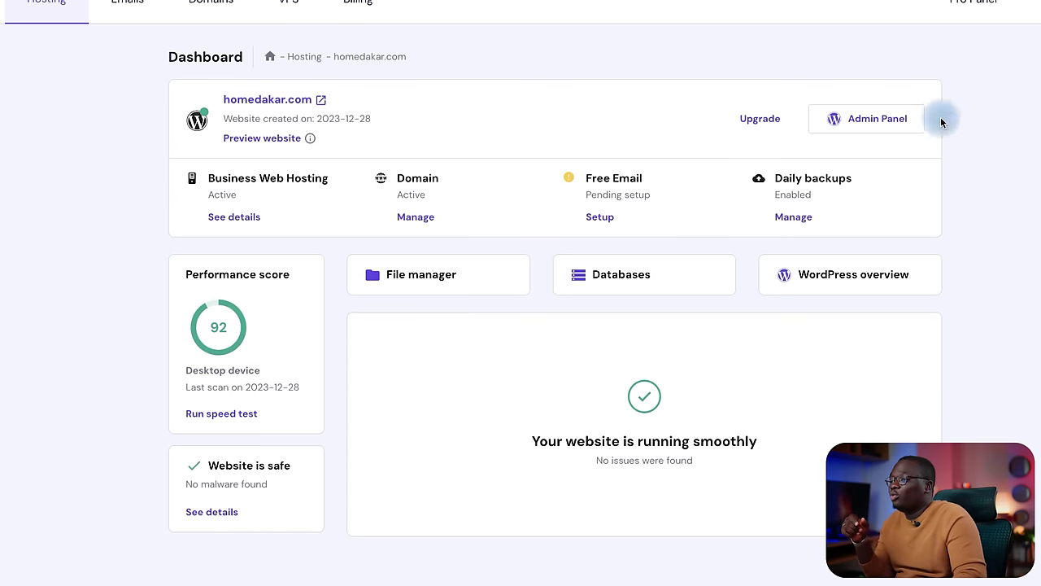
{"action": "left_click", "coordinate": [860, 118]}
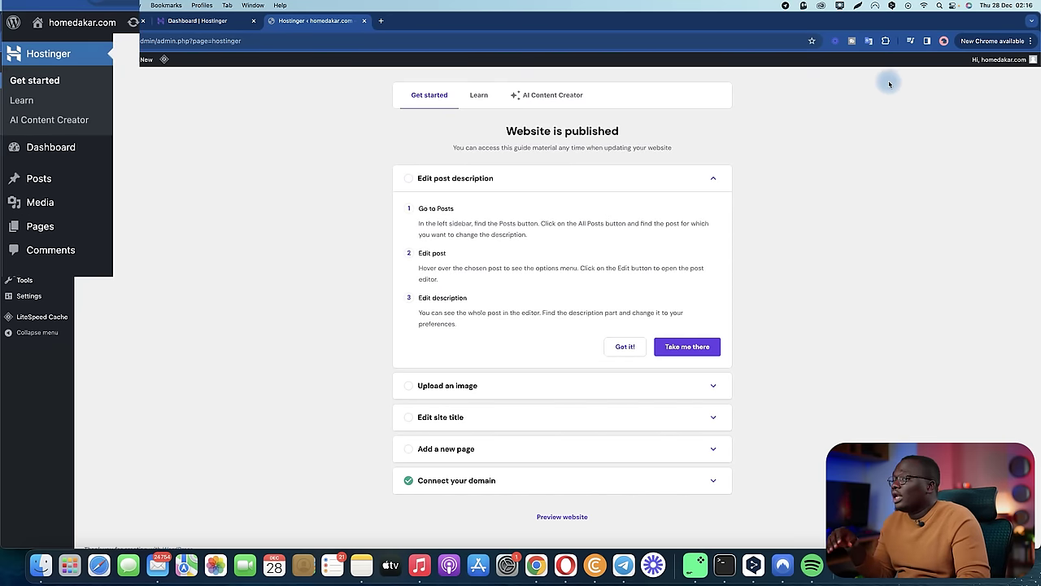
- View the live homedakar.com homepage, then log out of the WordPress admin account
{"action": "mouse_move", "coordinate": [93, 33]}
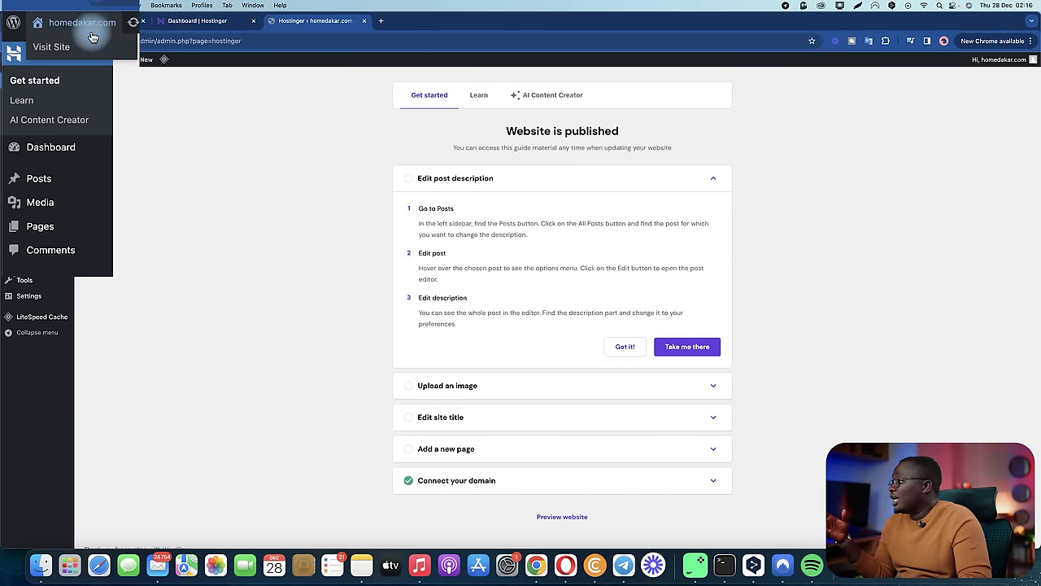
{"action": "left_click", "coordinate": [74, 57]}
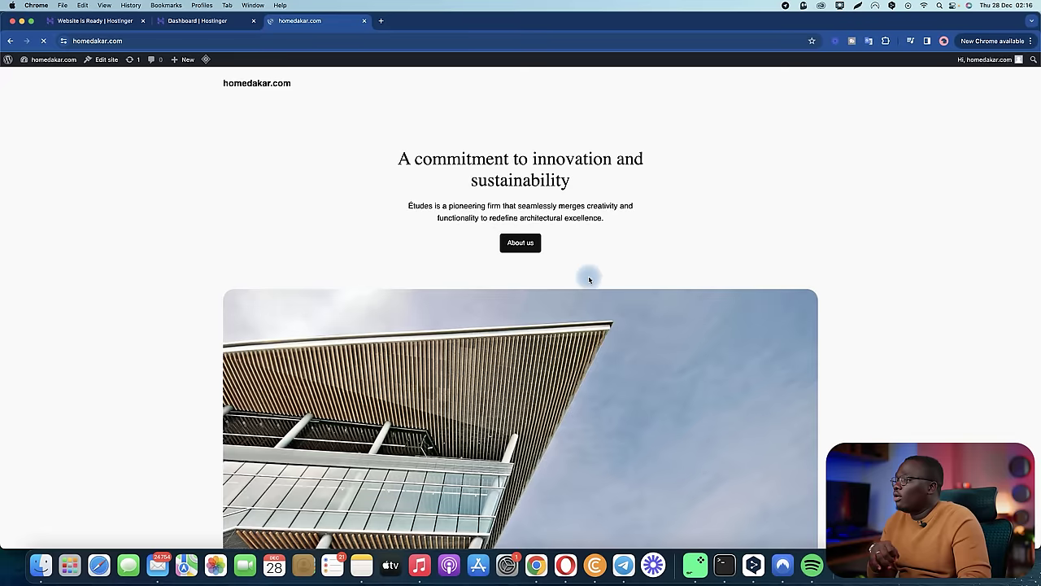
{"action": "scroll", "coordinate": [593, 269], "scroll_direction": "down", "scroll_amount": 15}
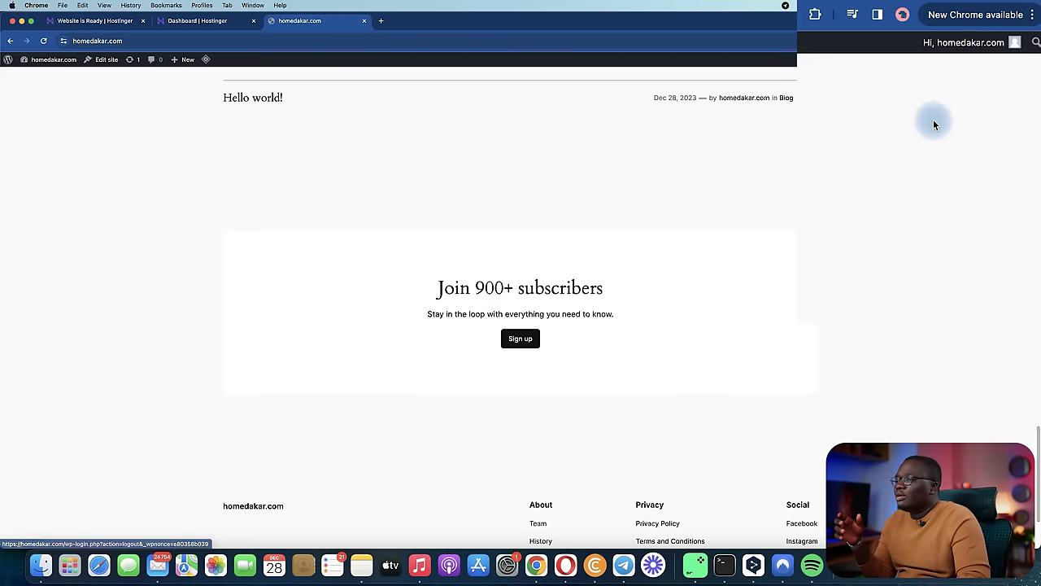
{"action": "mouse_move", "coordinate": [984, 59]}
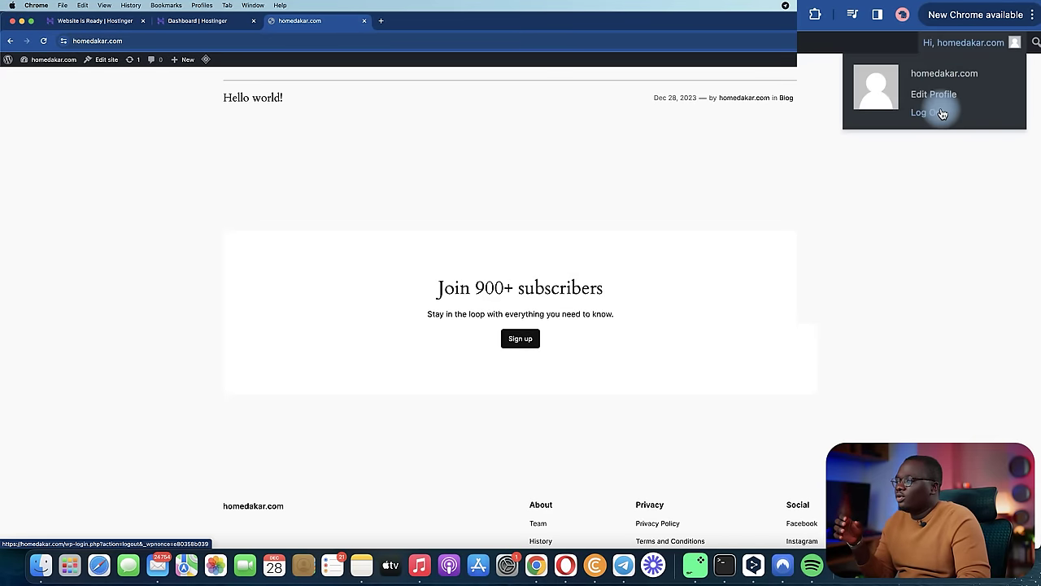
{"action": "left_click", "coordinate": [932, 112]}
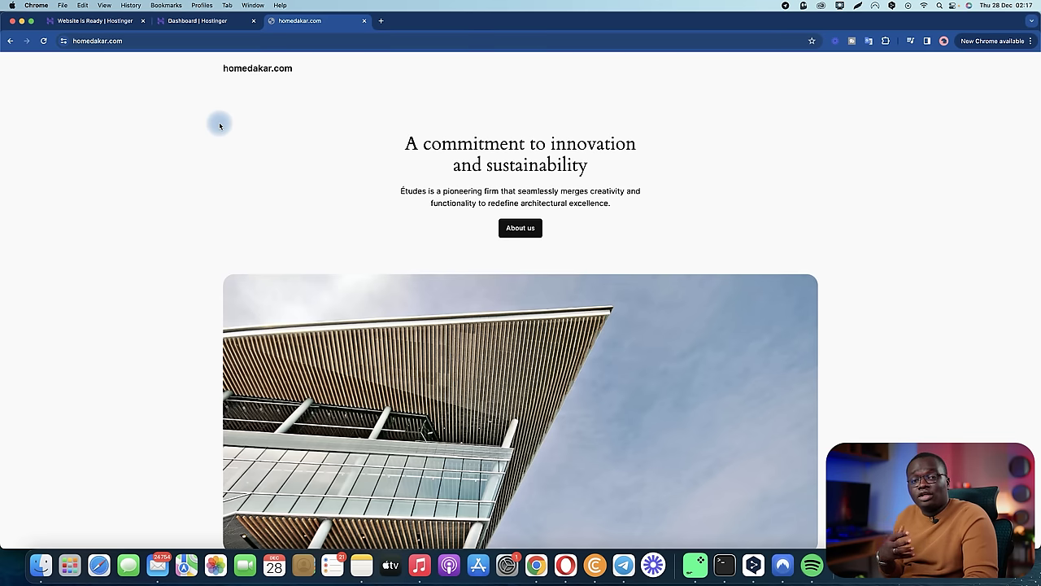
- Append /wp-admin to the site address to reach the WordPress login page
{"action": "left_click", "coordinate": [176, 33]}
{"action": "left_click", "coordinate": [176, 33]}
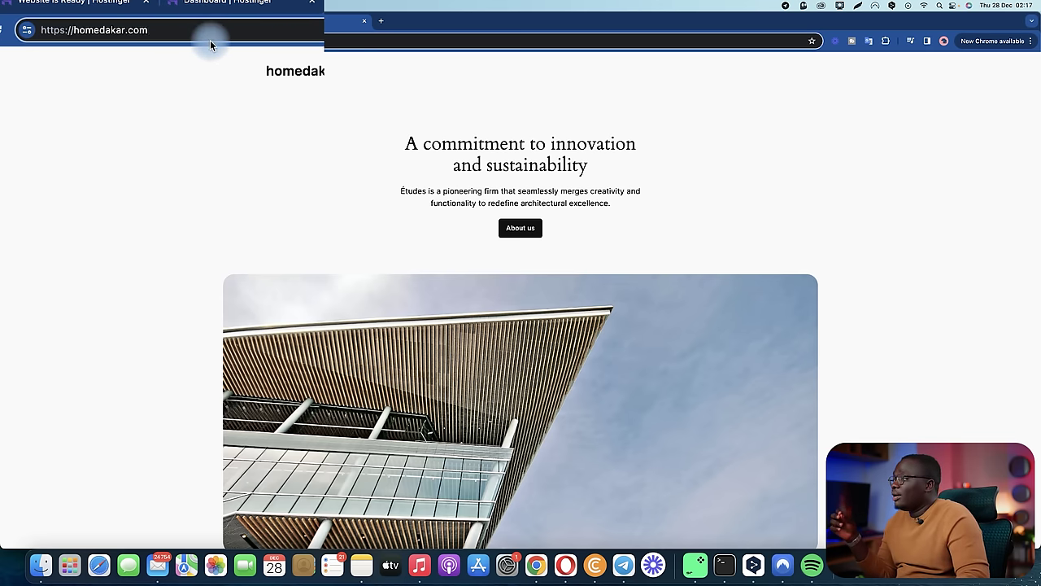
{"action": "type", "text": "/"}
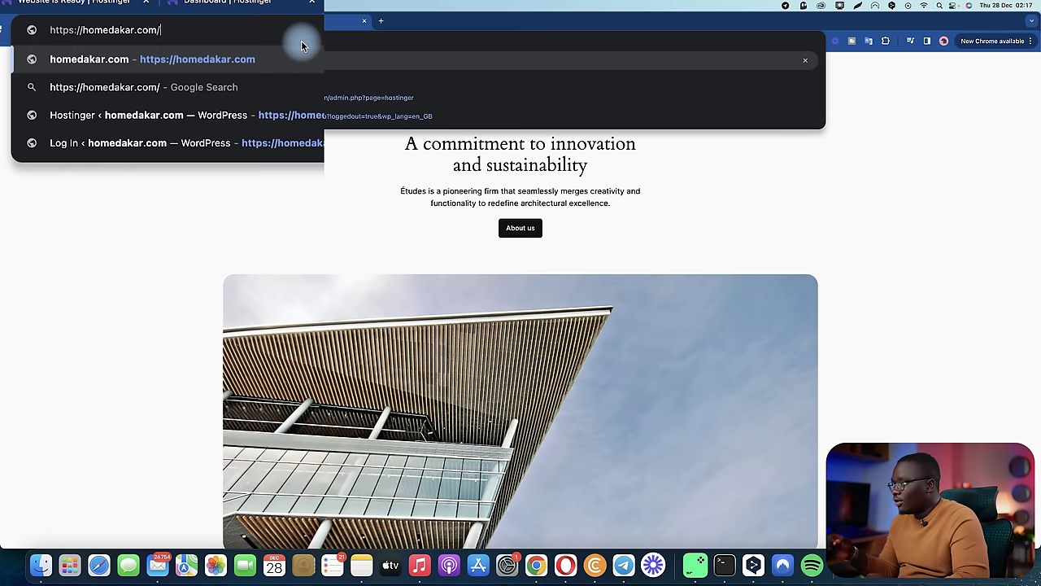
{"action": "type", "text": "wp-"}
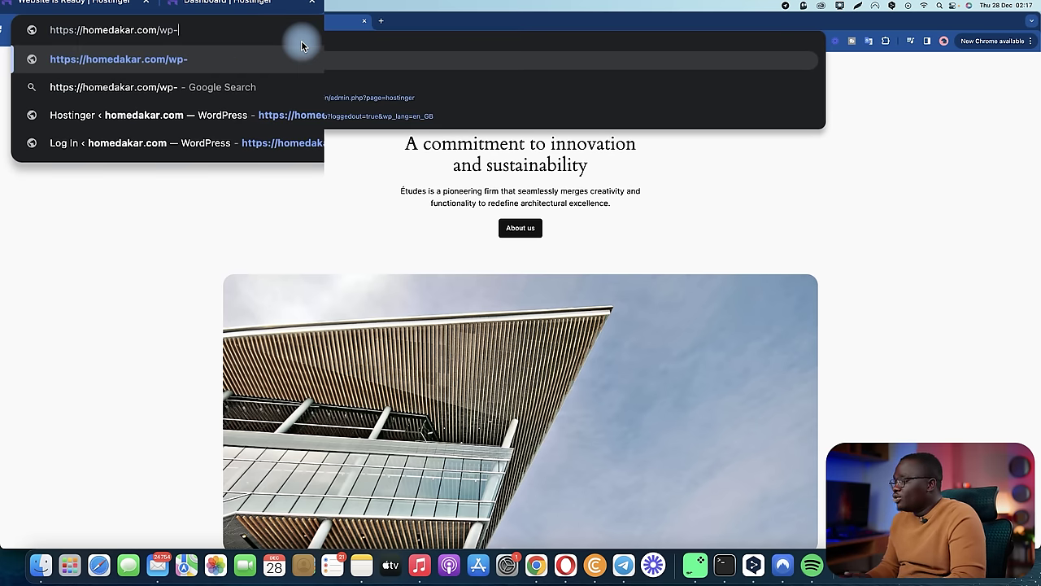
{"action": "type", "text": "admin"}
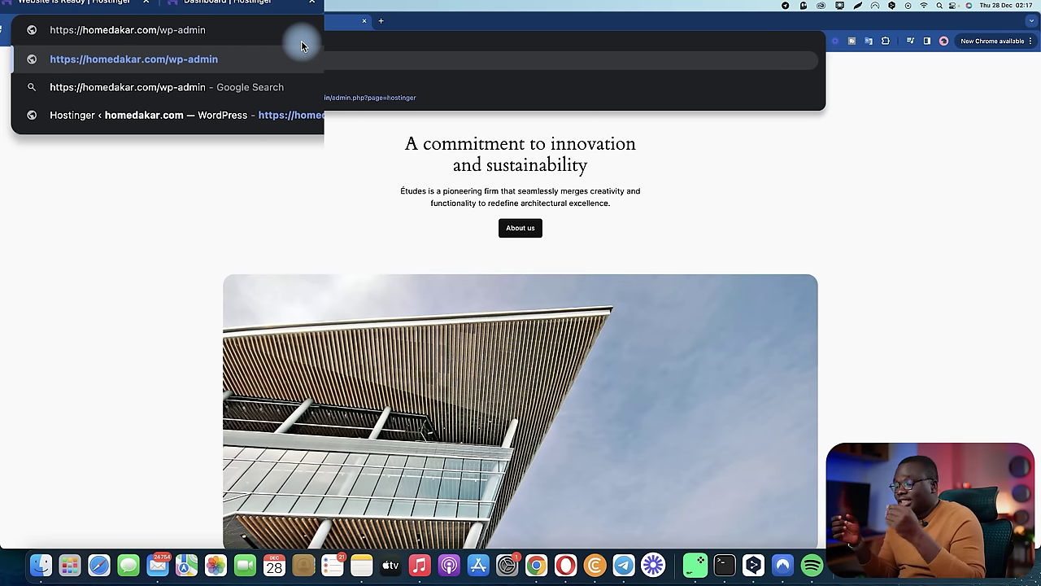
{"action": "key", "text": "Return"}
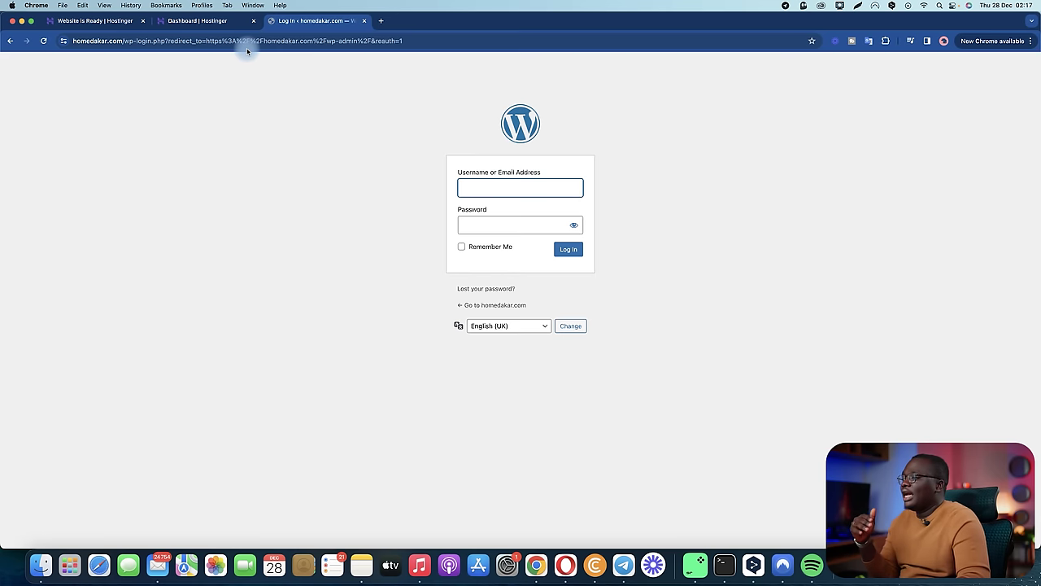
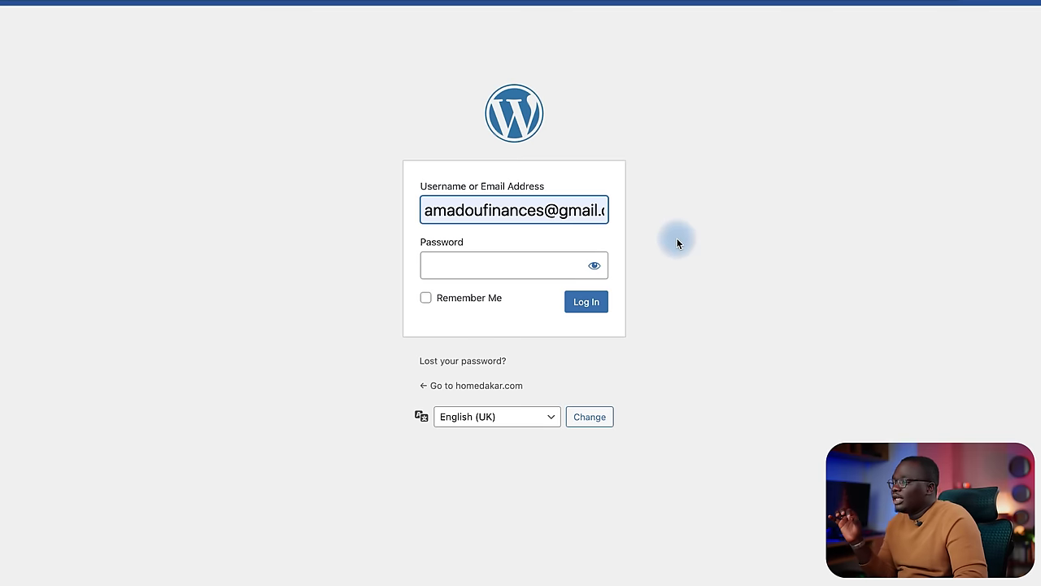
- Sign in with the admin e-mail and password, with Remember Me ticked
{"action": "left_click", "coordinate": [523, 264]}
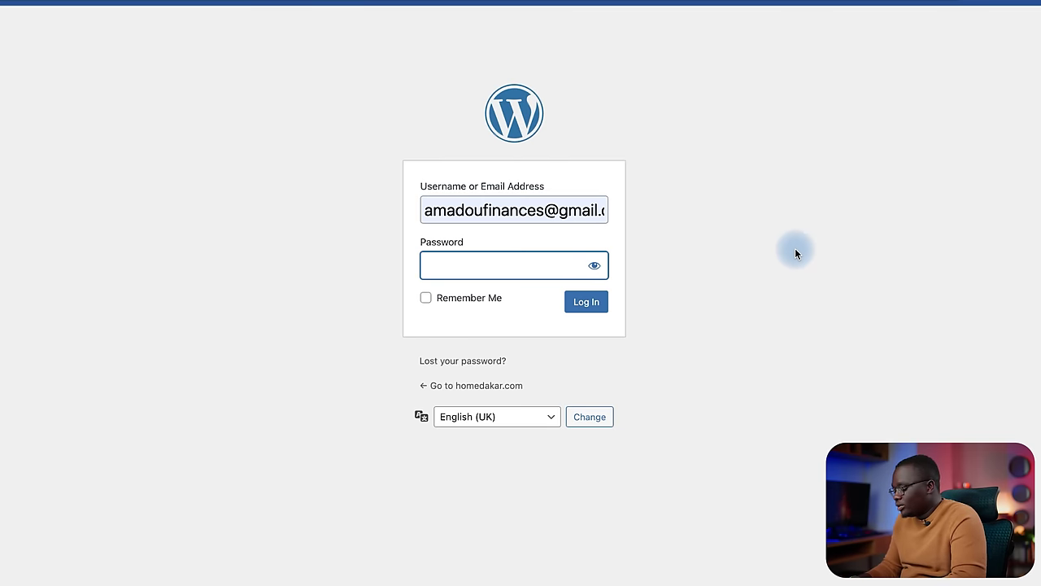
{"action": "type", "text": "•"}
{"action": "type", "text": "•••"}
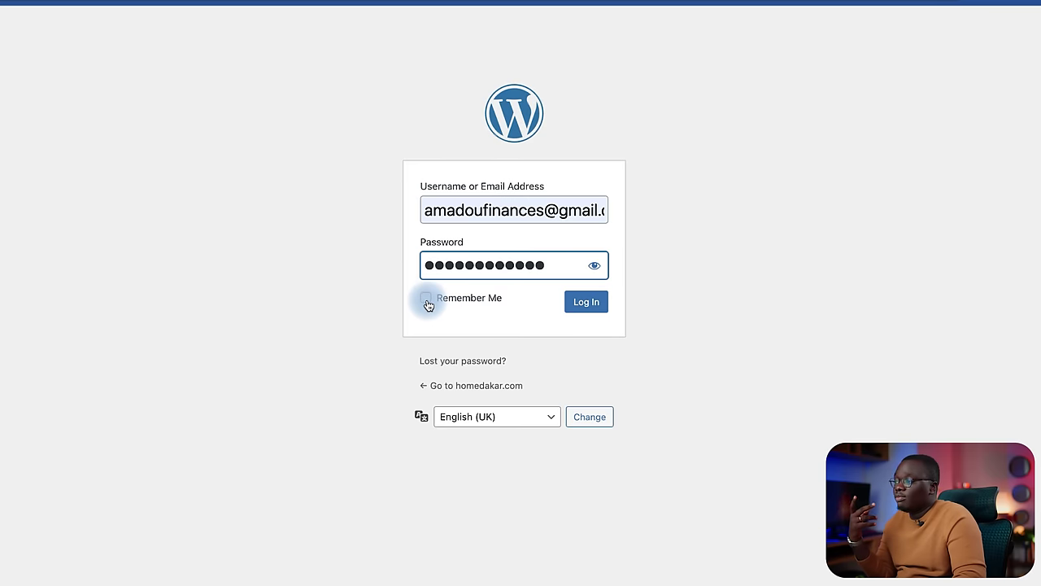
{"action": "left_click", "coordinate": [427, 303]}
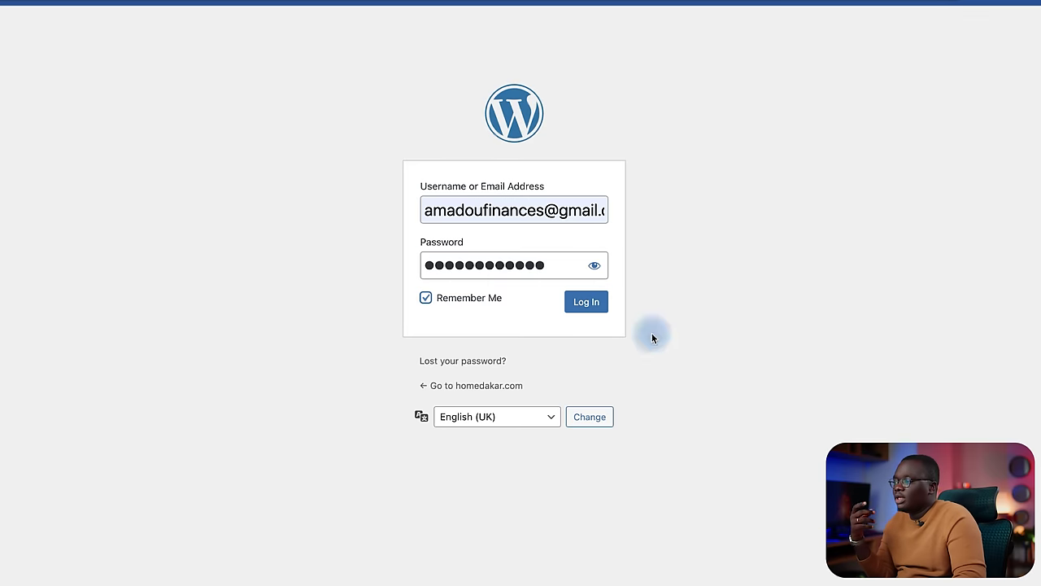
{"action": "left_click", "coordinate": [584, 308]}
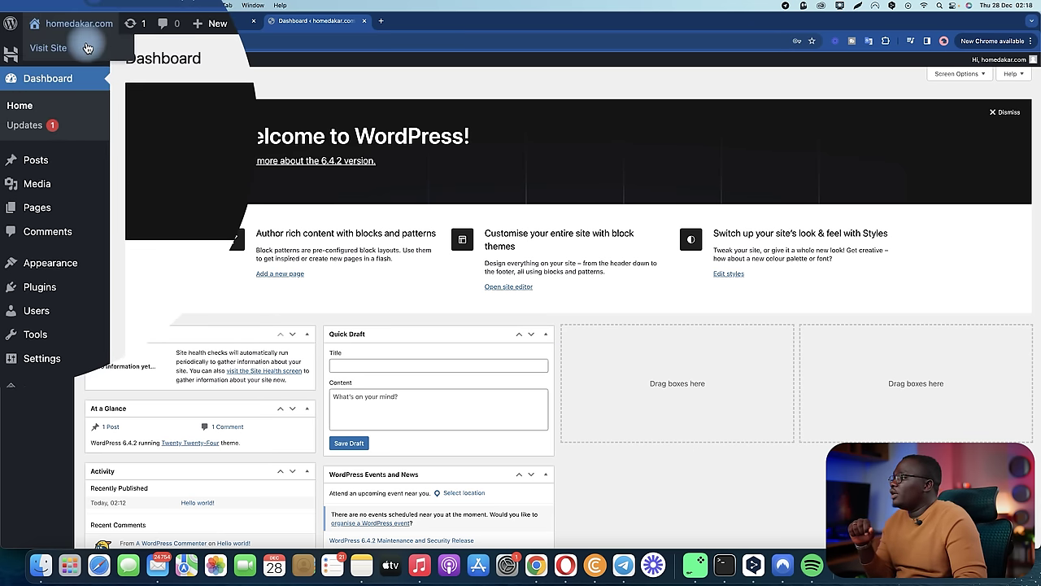
- Glance at the front page, return to the Dashboard, then open Appearance › Themes
{"action": "right_click", "coordinate": [60, 52]}
{"action": "left_click", "coordinate": [61, 52]}
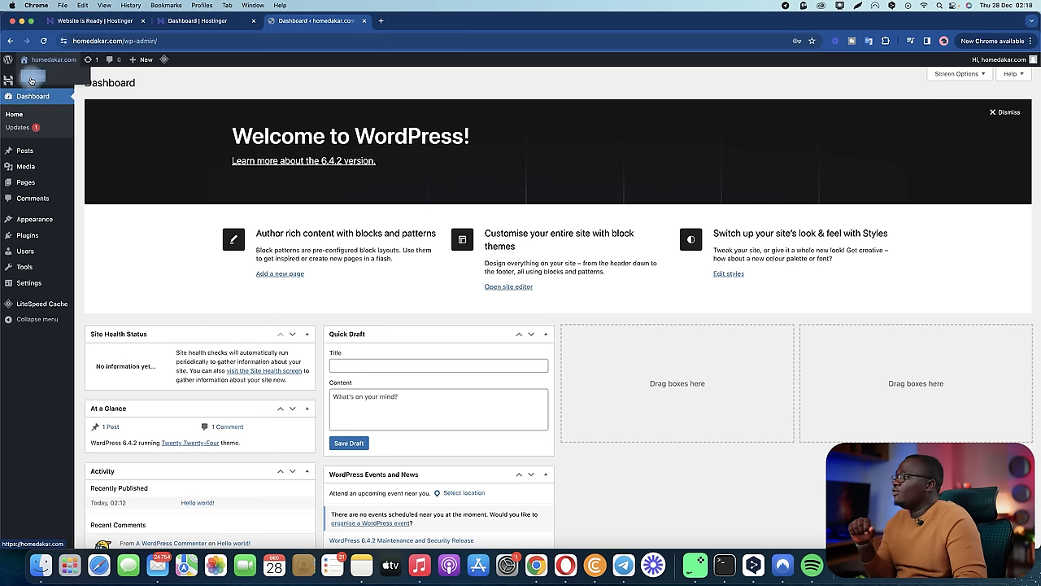
{"action": "left_click", "coordinate": [10, 41]}
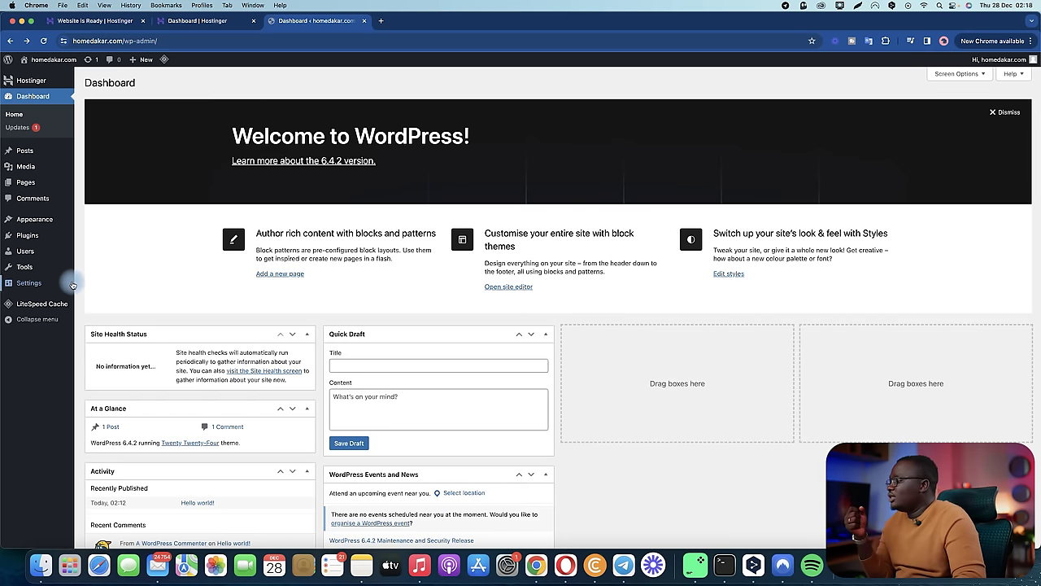
{"action": "mouse_move", "coordinate": [104, 305]}
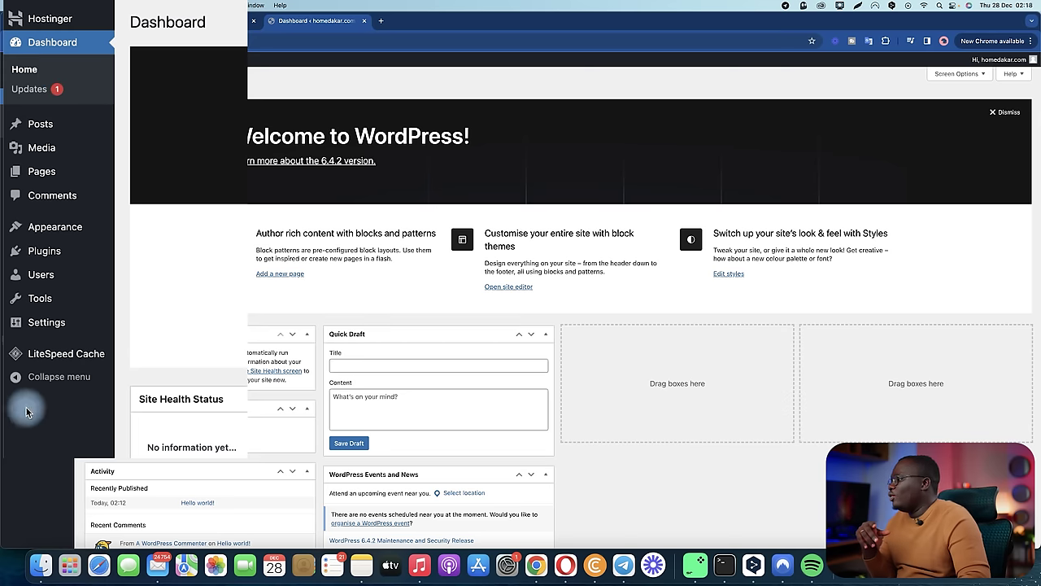
{"action": "mouse_move", "coordinate": [65, 226]}
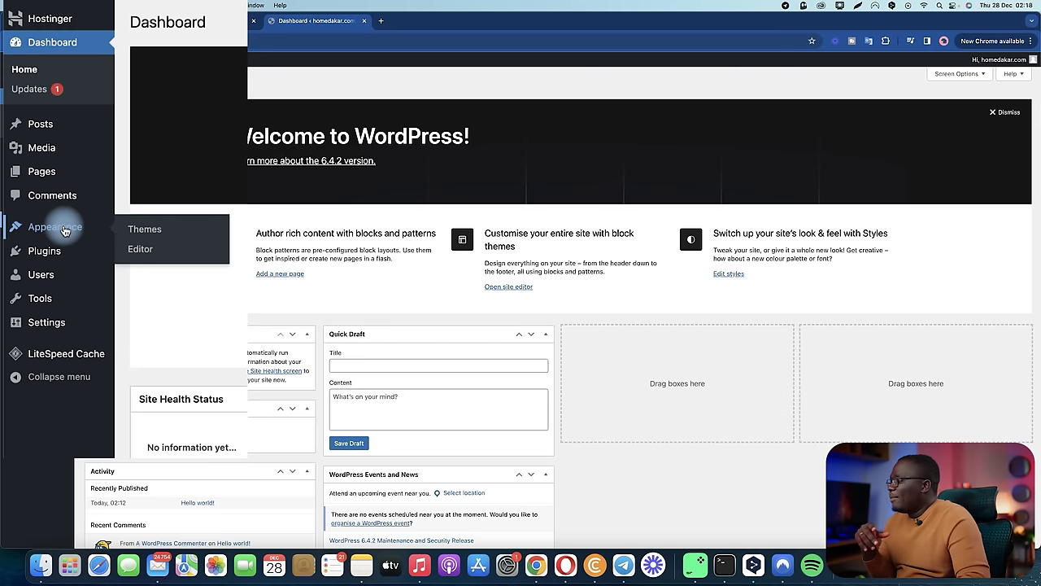
{"action": "left_click", "coordinate": [149, 232]}
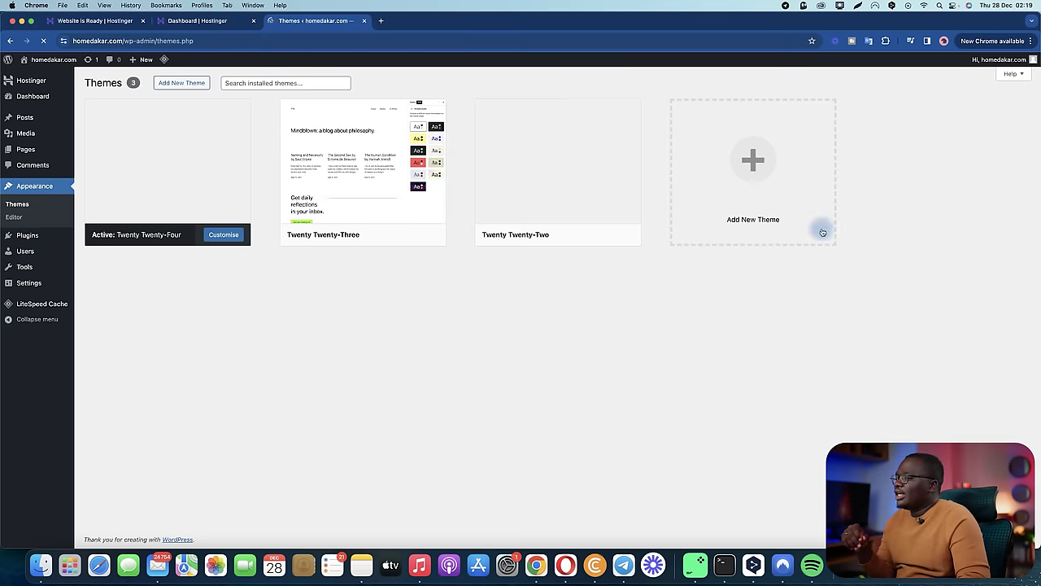
- Search the theme directory for 'listinghive', install ListingHive and activate it
{"action": "left_click", "coordinate": [678, 221]}
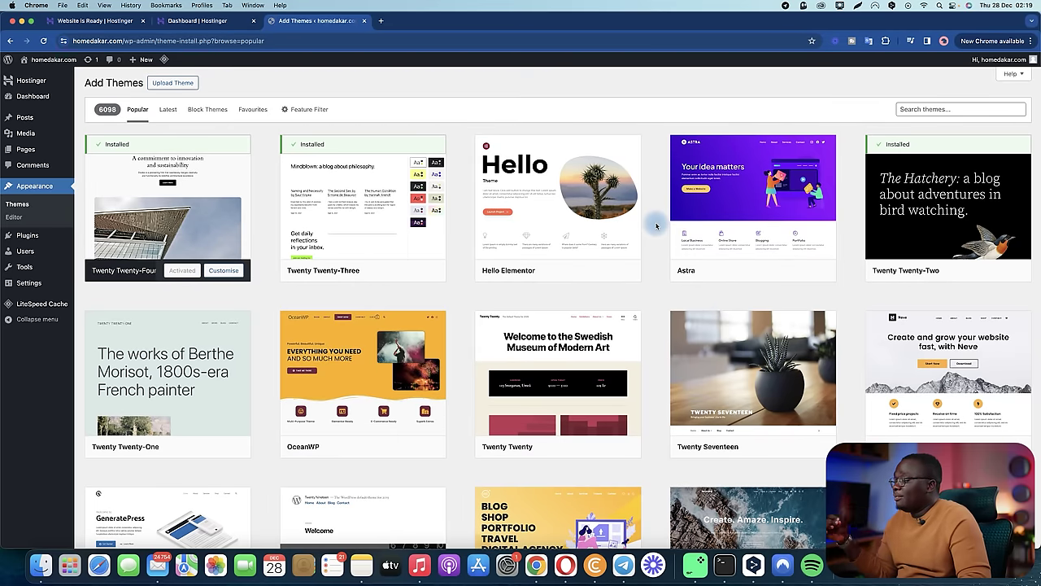
{"action": "scroll", "coordinate": [657, 225], "scroll_direction": "down", "scroll_amount": 10}
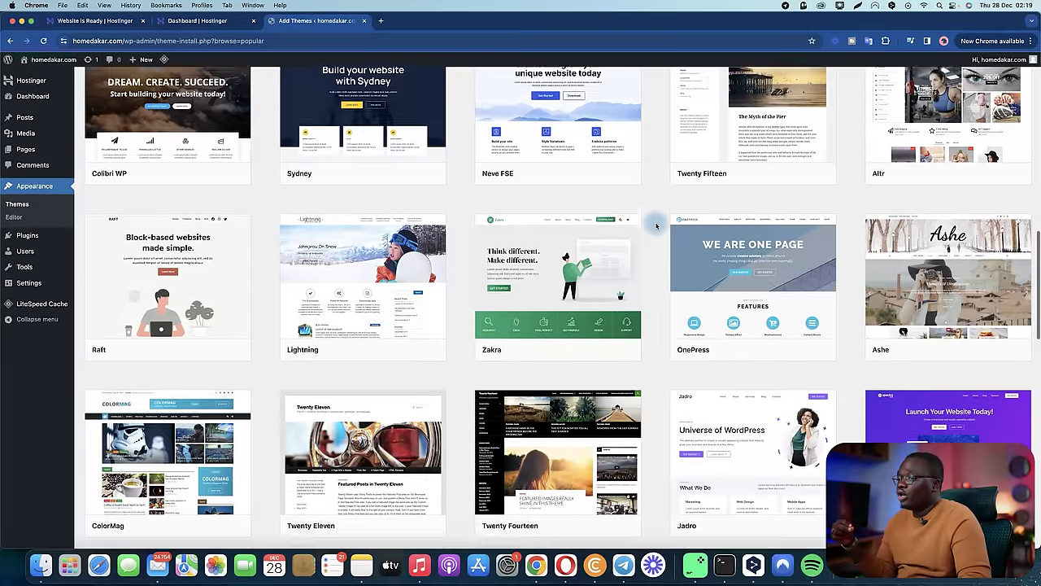
{"action": "scroll", "coordinate": [657, 226], "scroll_direction": "up", "scroll_amount": 10}
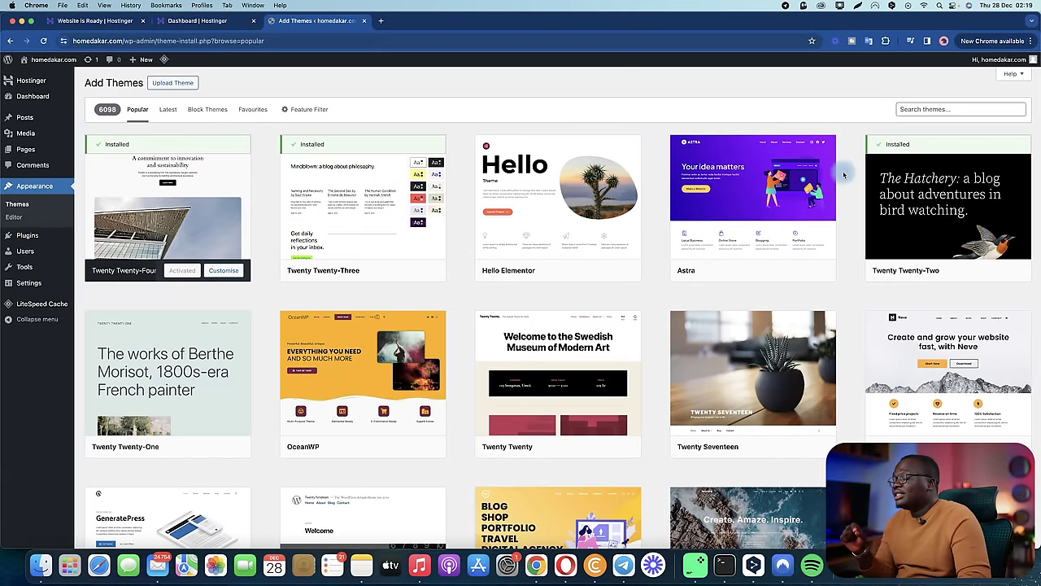
{"action": "left_click", "coordinate": [933, 109]}
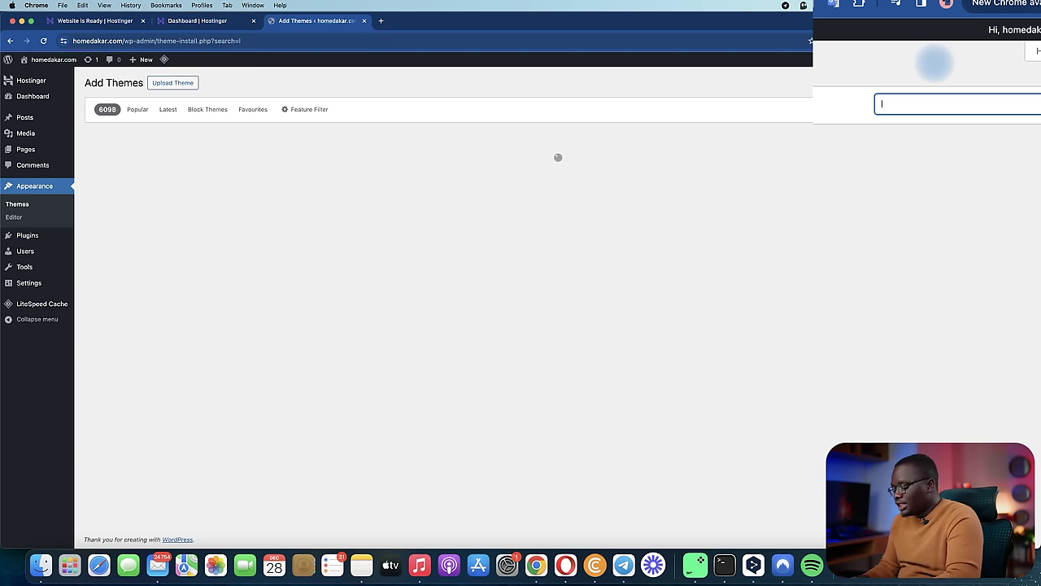
{"action": "type", "text": "listinghive"}
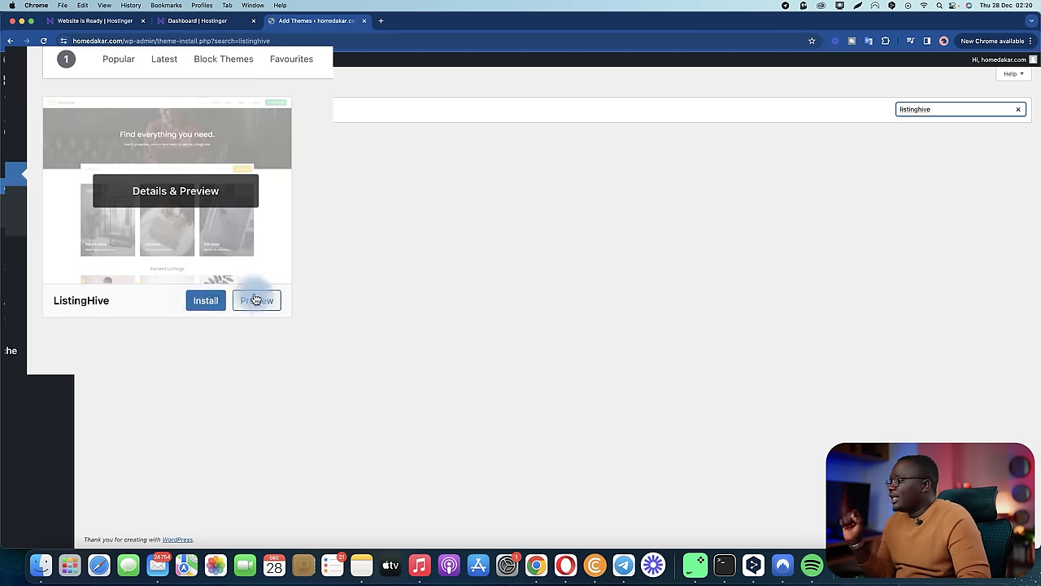
{"action": "left_click", "coordinate": [204, 302]}
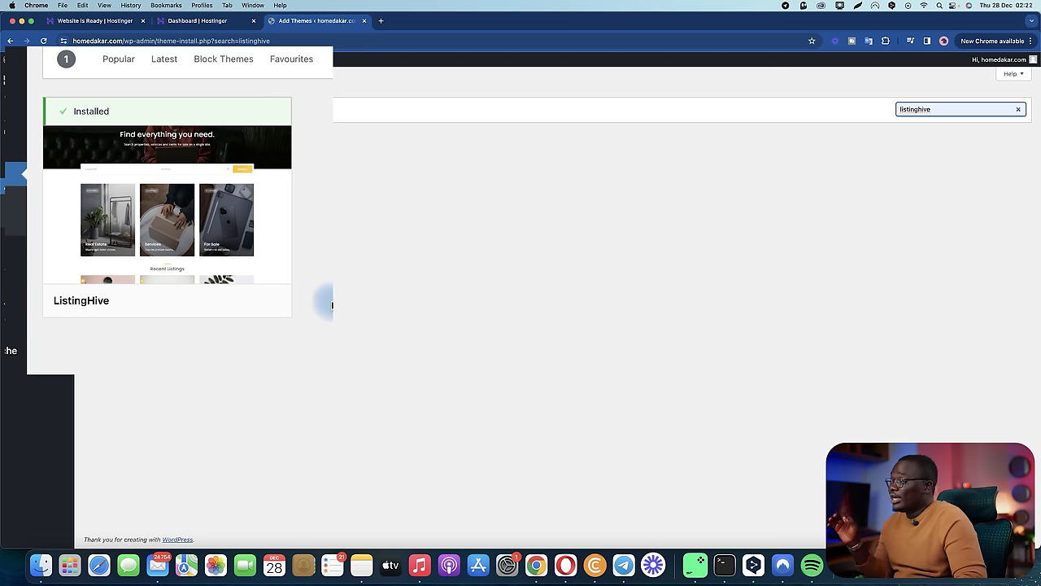
{"action": "left_click", "coordinate": [177, 303]}
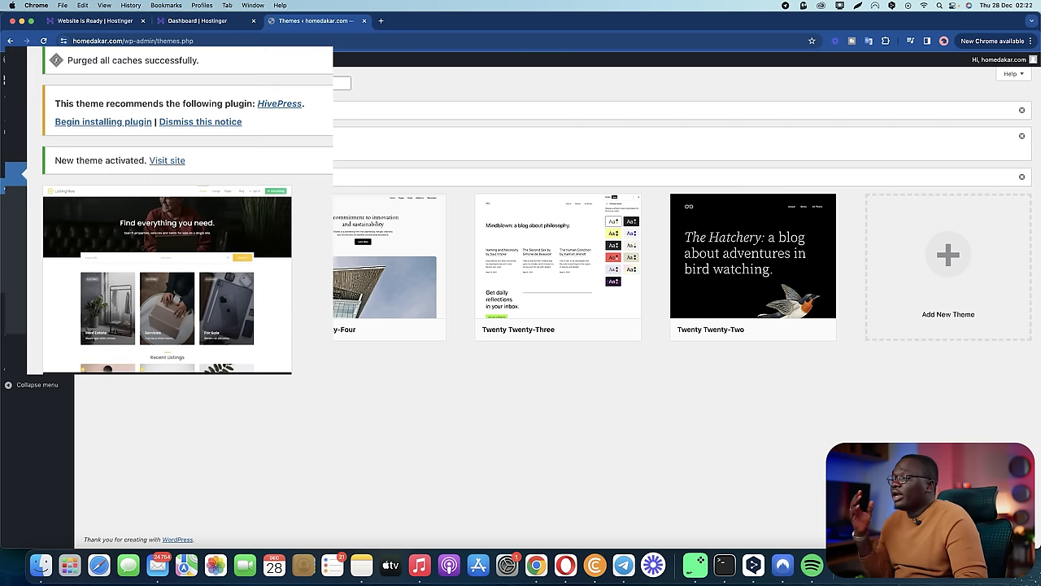
- Review the recommended HivePress plugin details, then activate HivePress in the Plugins list
{"action": "left_click", "coordinate": [279, 104]}
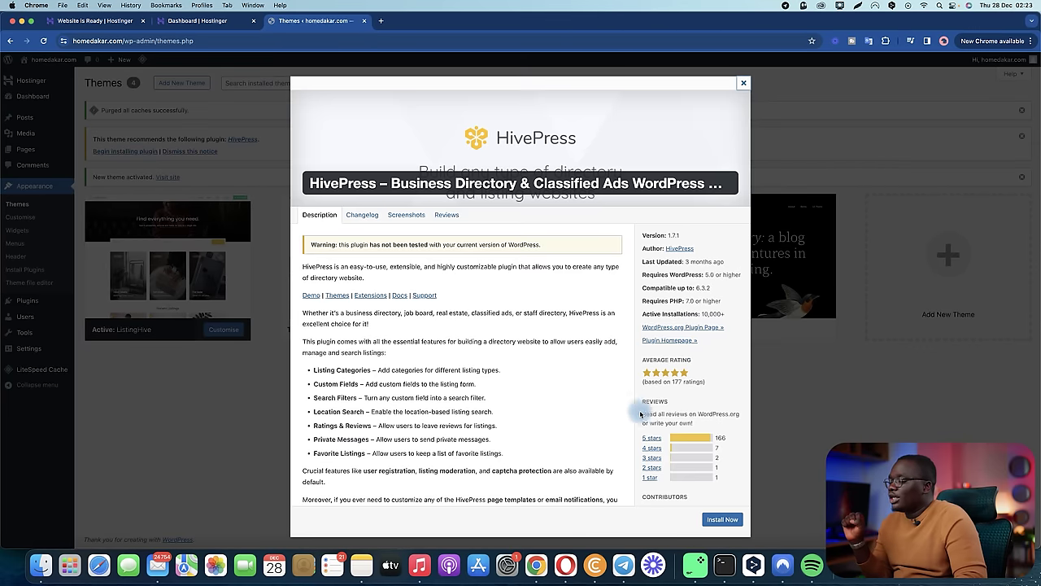
{"action": "scroll", "coordinate": [642, 414], "scroll_direction": "down", "scroll_amount": 3}
{"action": "left_click", "coordinate": [726, 527]}
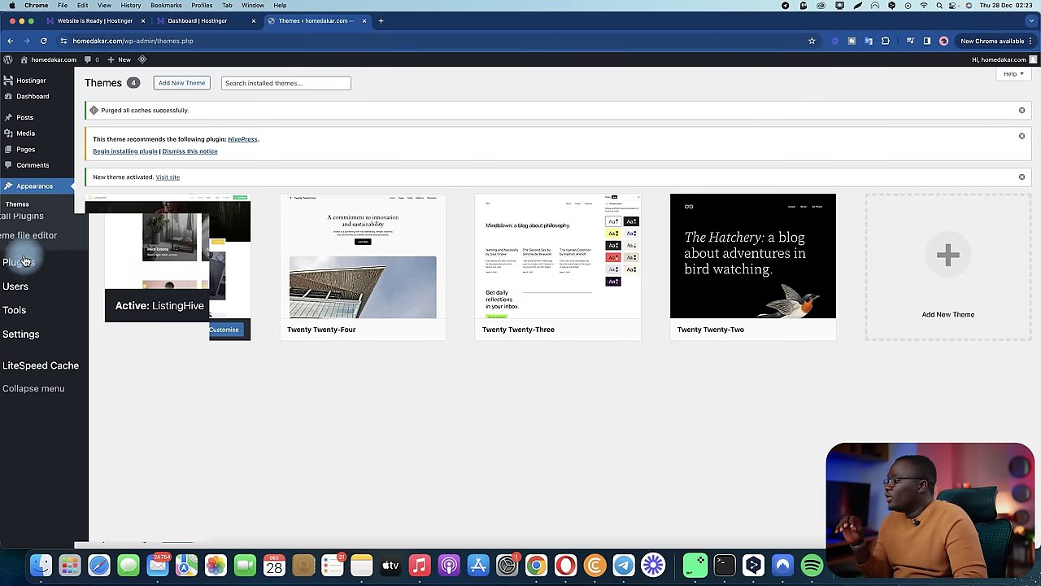
{"action": "left_click", "coordinate": [27, 300]}
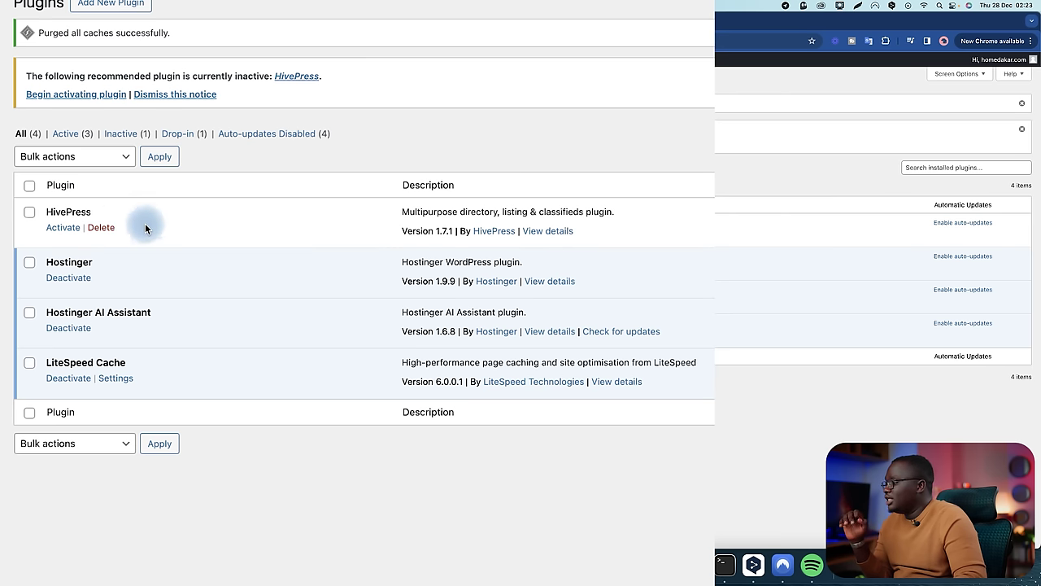
{"action": "left_click", "coordinate": [67, 229]}
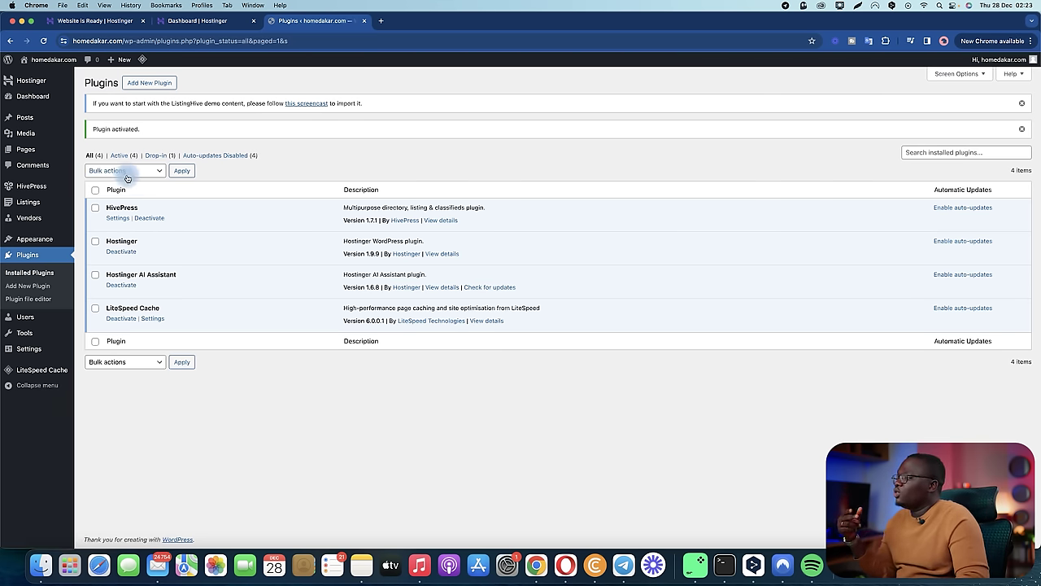
- Open the live homedakar.com site in a new browser tab
{"action": "right_click", "coordinate": [43, 76]}
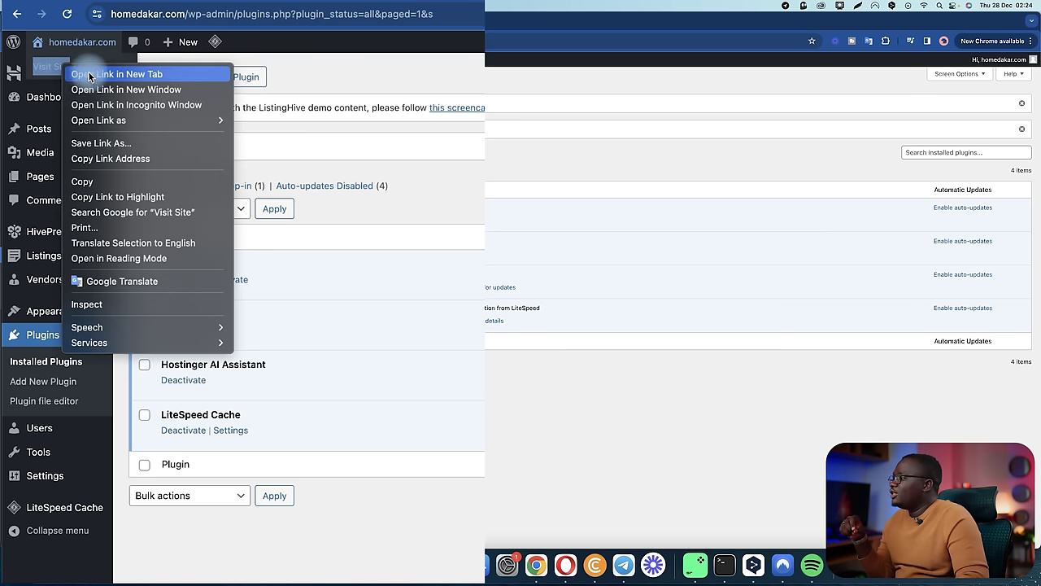
{"action": "left_click", "coordinate": [90, 74]}
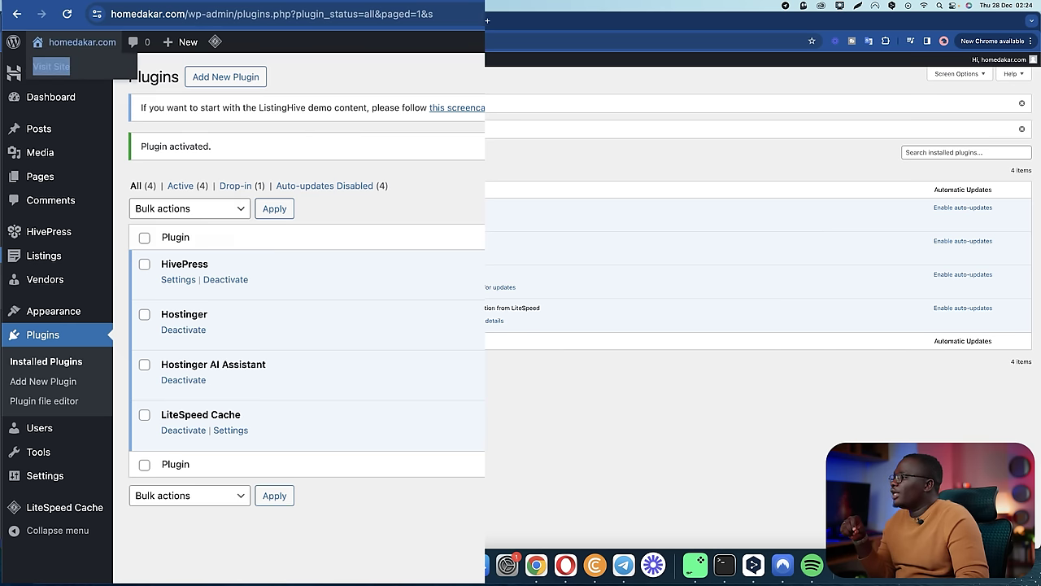
{"action": "left_click", "coordinate": [401, 21]}
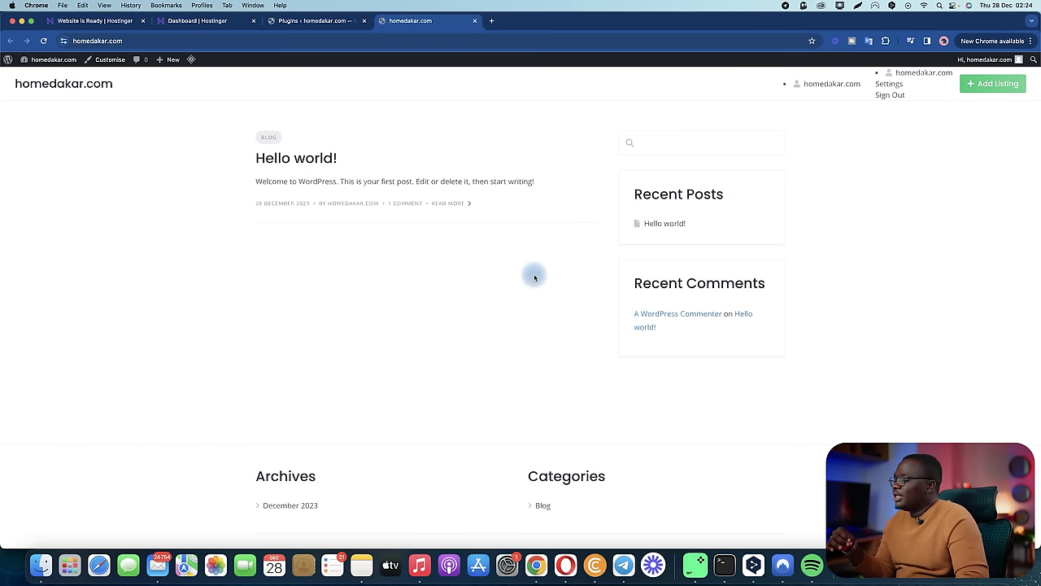
- Go back to the Installed Plugins list from the admin sidebar
{"action": "scroll", "coordinate": [538, 296], "scroll_direction": "down", "scroll_amount": 1}
{"action": "scroll", "coordinate": [544, 294], "scroll_direction": "up", "scroll_amount": 1}
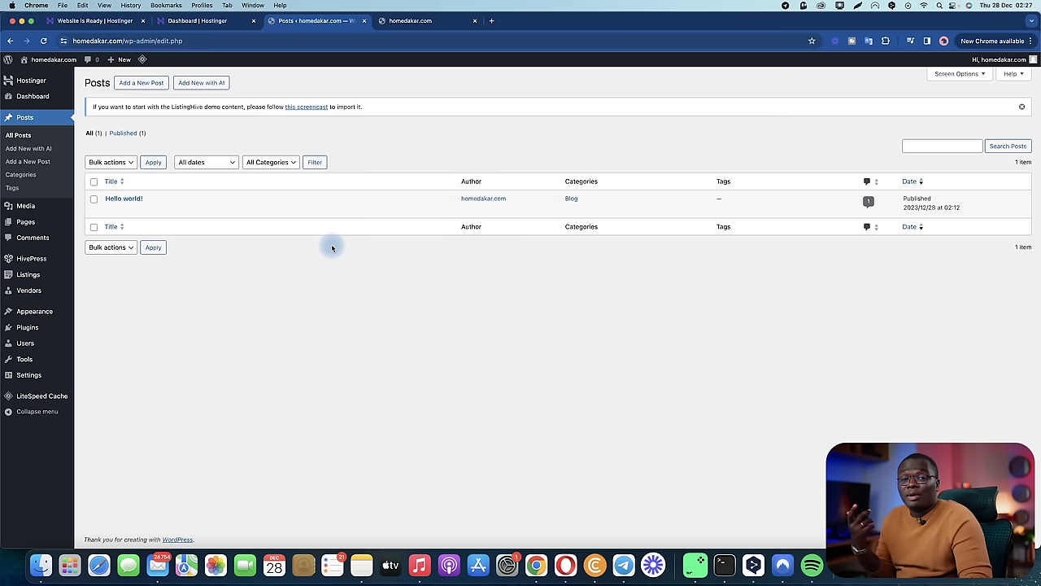
{"action": "mouse_move", "coordinate": [45, 332]}
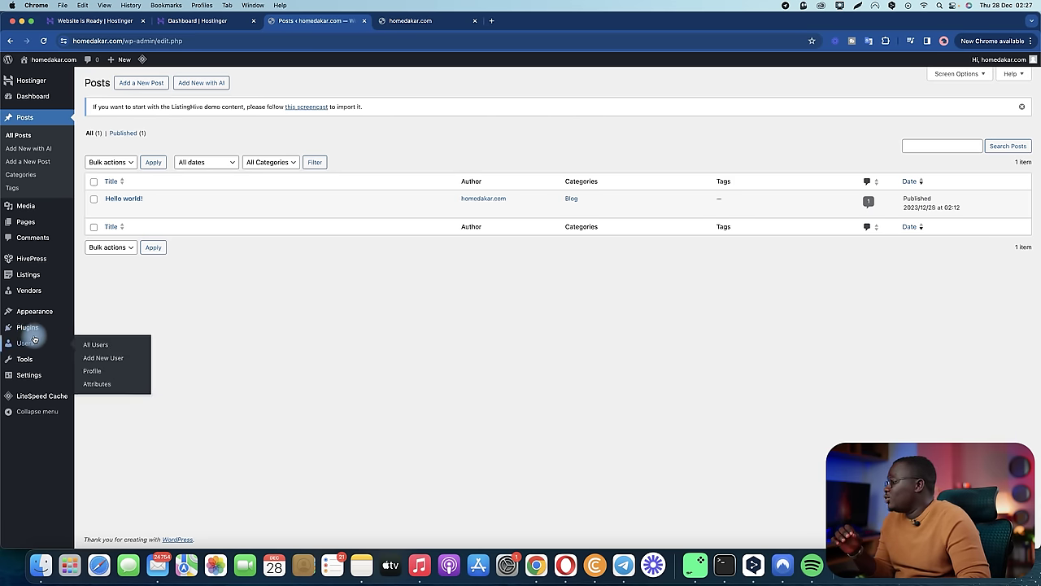
{"action": "left_click", "coordinate": [100, 323]}
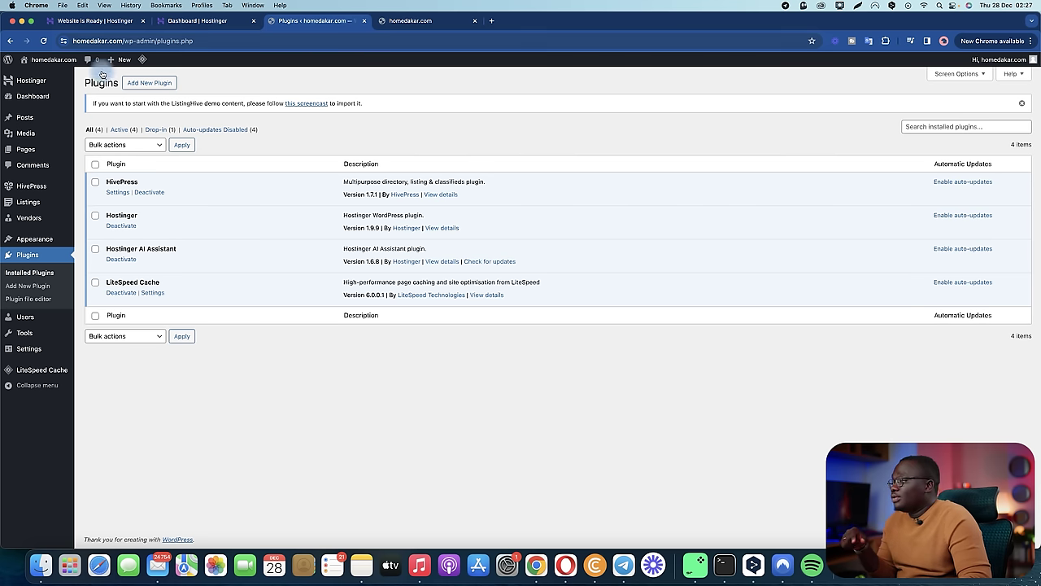
- Search plugins for 'one click', then install and activate One Click Demo Import
{"action": "left_click", "coordinate": [166, 84]}
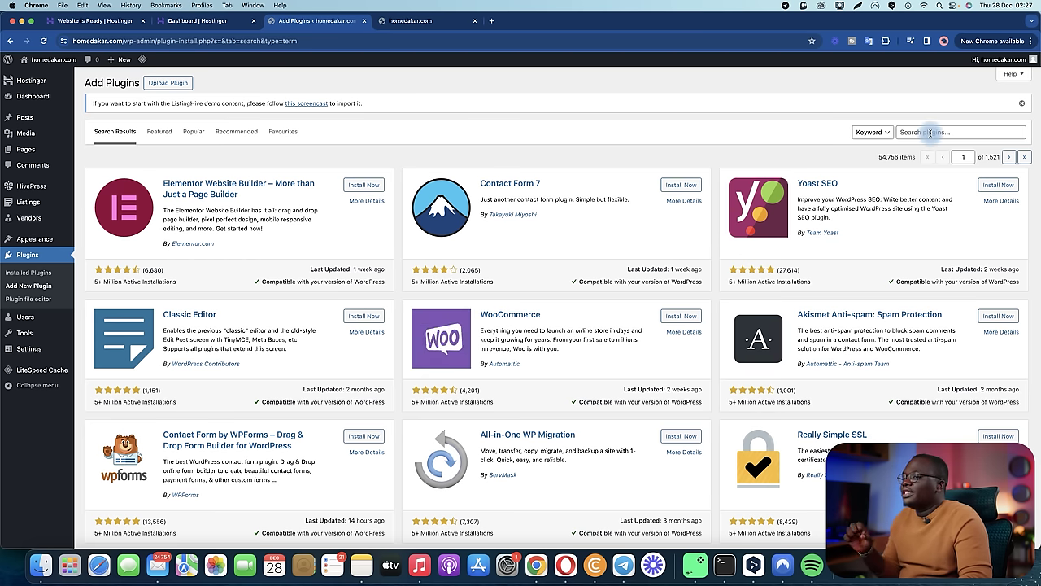
{"action": "left_click", "coordinate": [931, 133]}
{"action": "type", "text": "one click"}
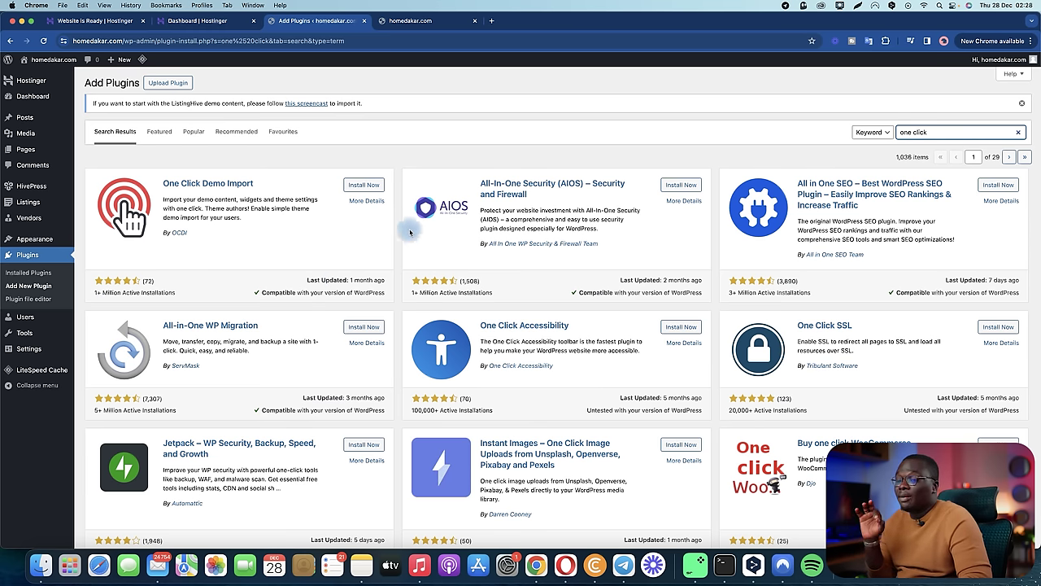
{"action": "left_click", "coordinate": [362, 185]}
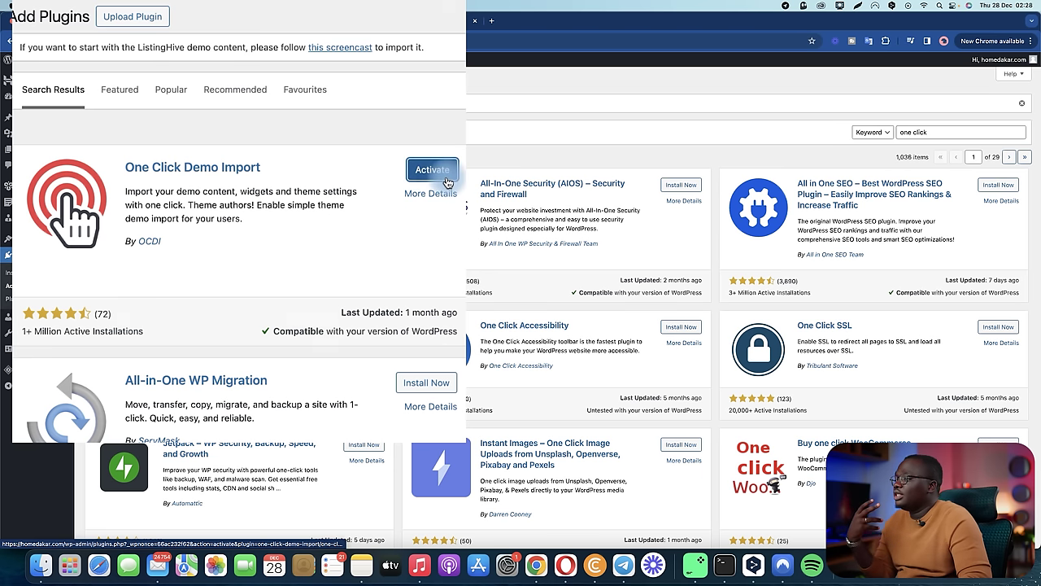
{"action": "left_click", "coordinate": [364, 186]}
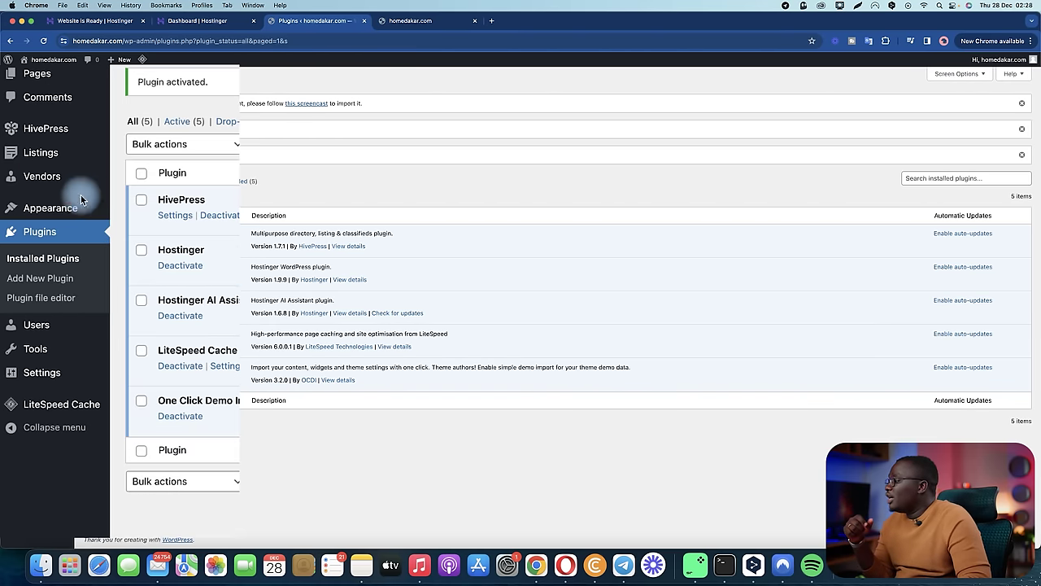
{"action": "mouse_move", "coordinate": [26, 238]}
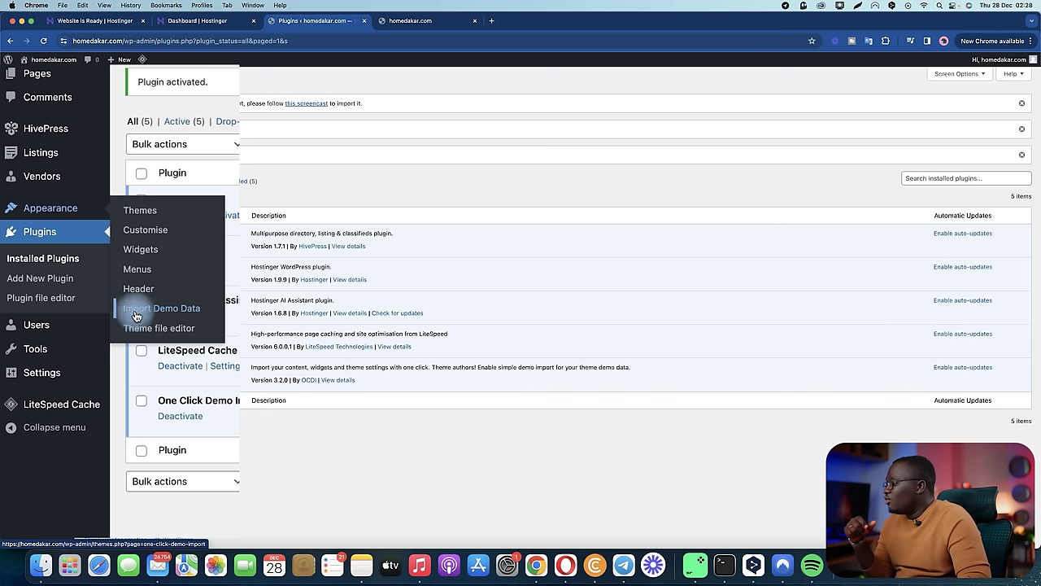
- From Import Demo Data, follow the ListingHive guide, download demo.zip and unzip it
{"action": "left_click", "coordinate": [189, 309]}
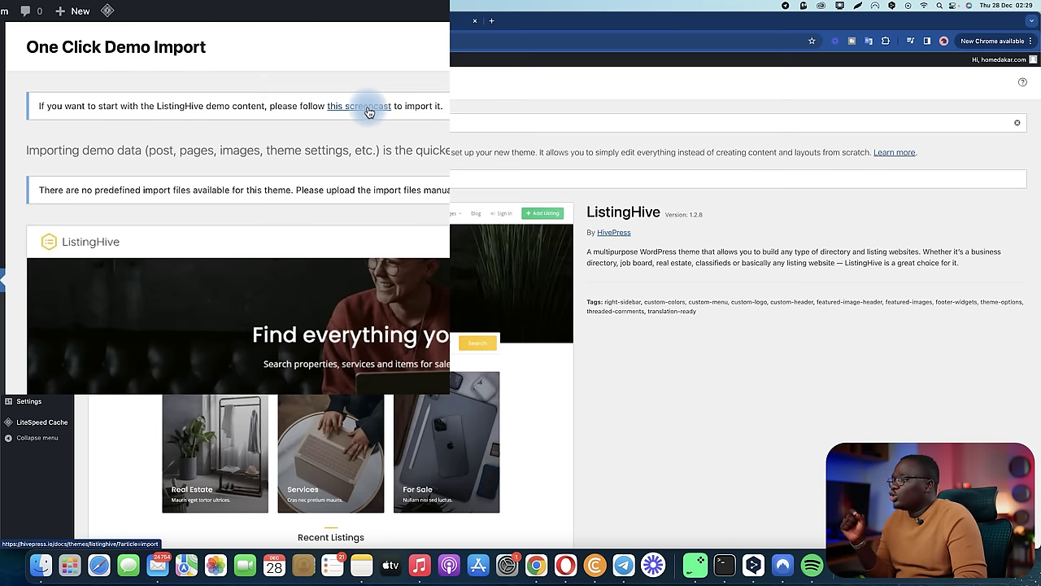
{"action": "left_click", "coordinate": [368, 113]}
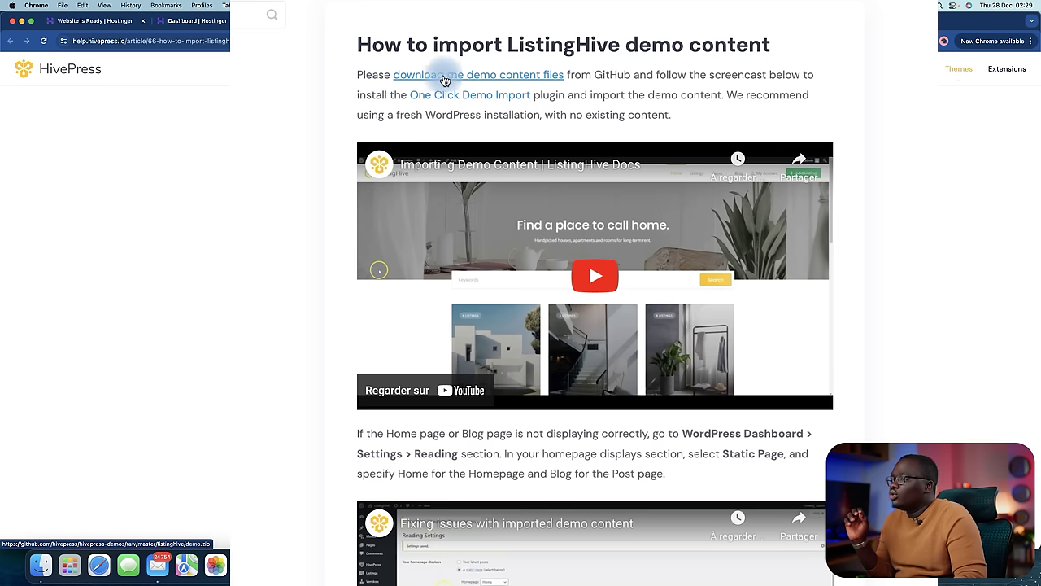
{"action": "left_click", "coordinate": [507, 78]}
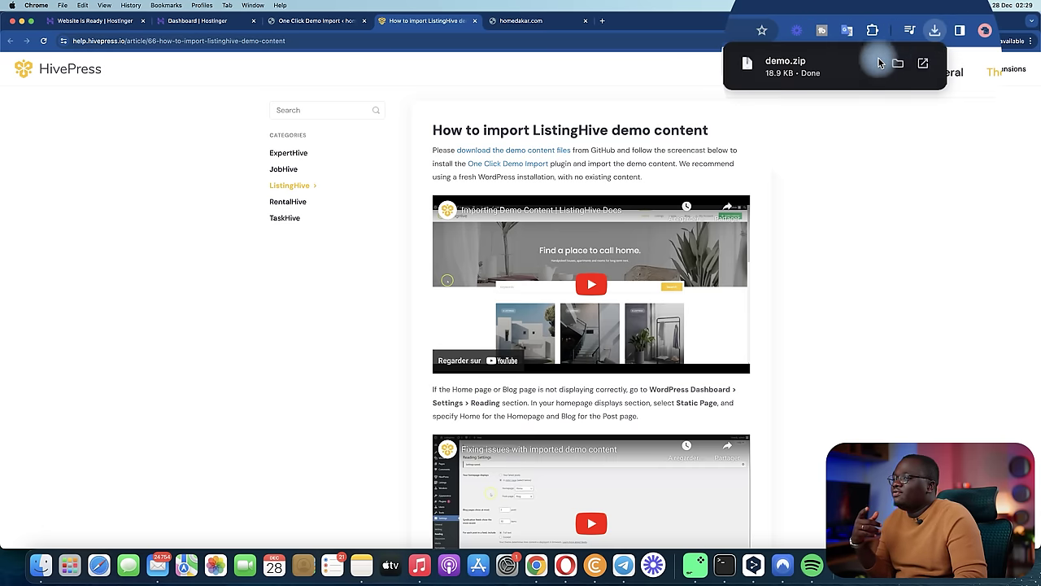
{"action": "left_click", "coordinate": [897, 63]}
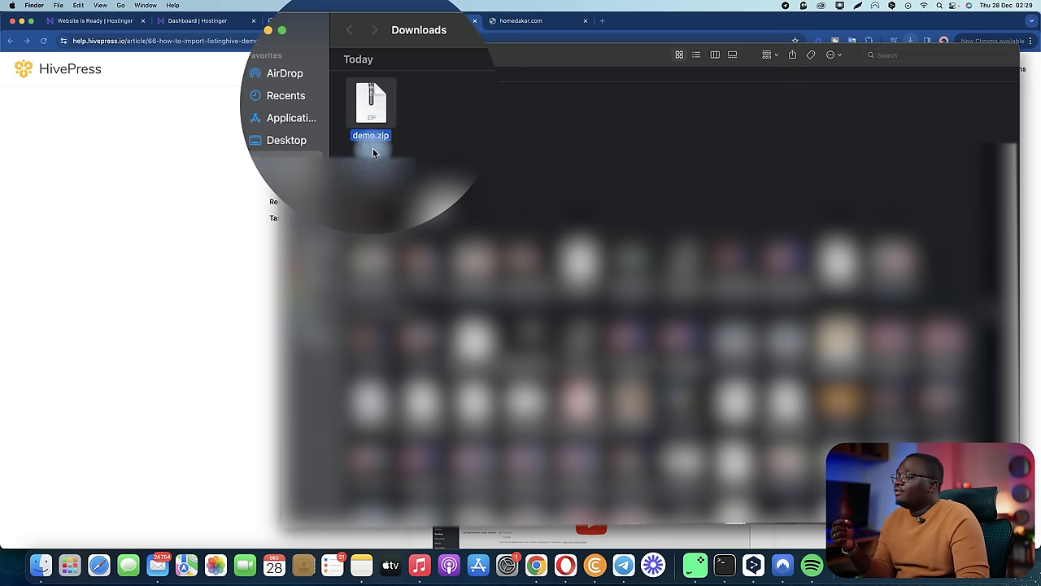
{"action": "double_click", "coordinate": [367, 106]}
{"action": "double_click", "coordinate": [376, 105]}
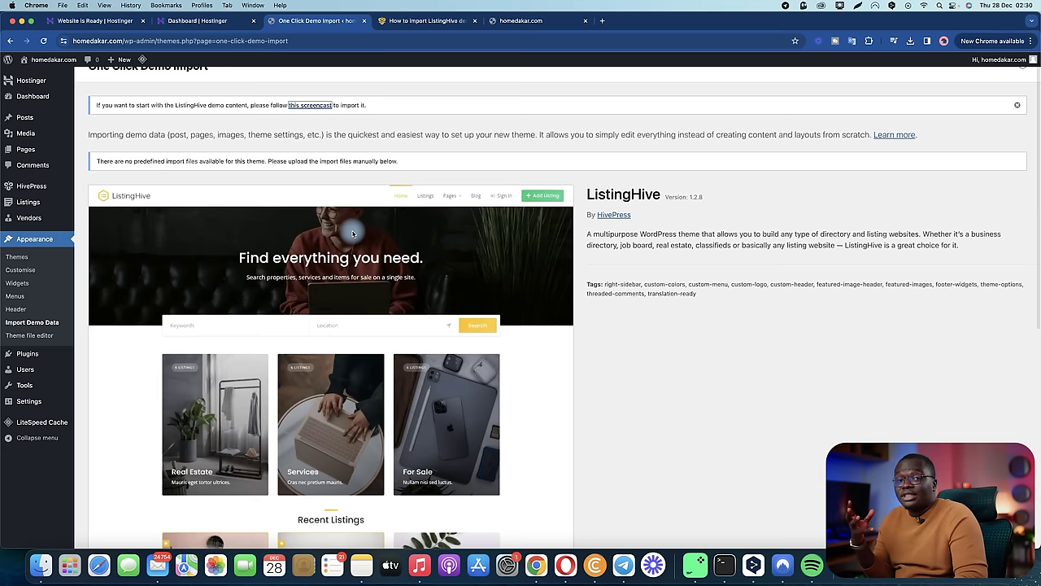
- Choose demo/content.xml as the manual import file and confirm it to run the import
{"action": "scroll", "coordinate": [352, 233], "scroll_direction": "down", "scroll_amount": 5}
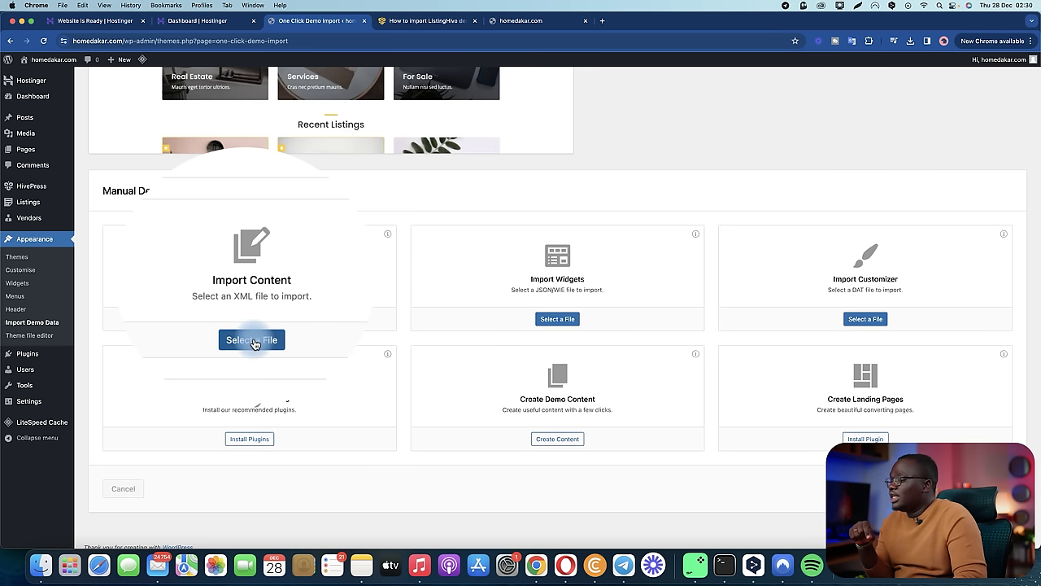
{"action": "left_click", "coordinate": [252, 341]}
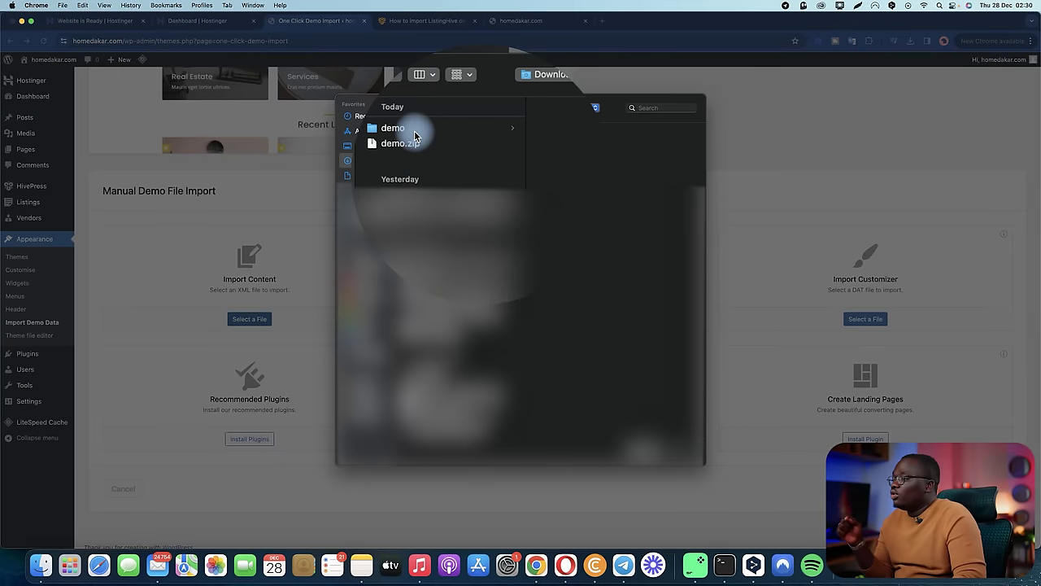
{"action": "left_click", "coordinate": [413, 131]}
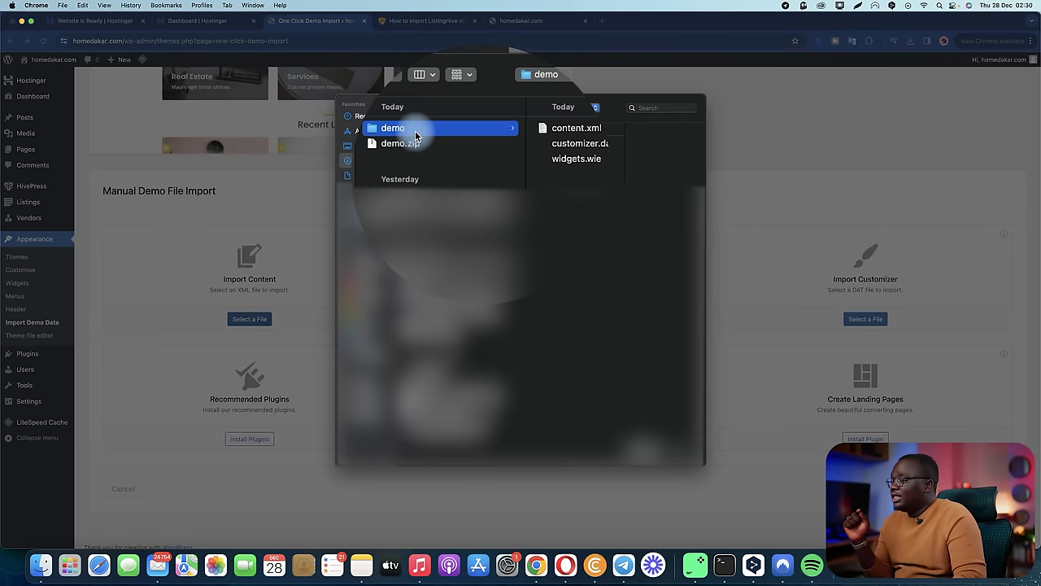
{"action": "left_click", "coordinate": [596, 132]}
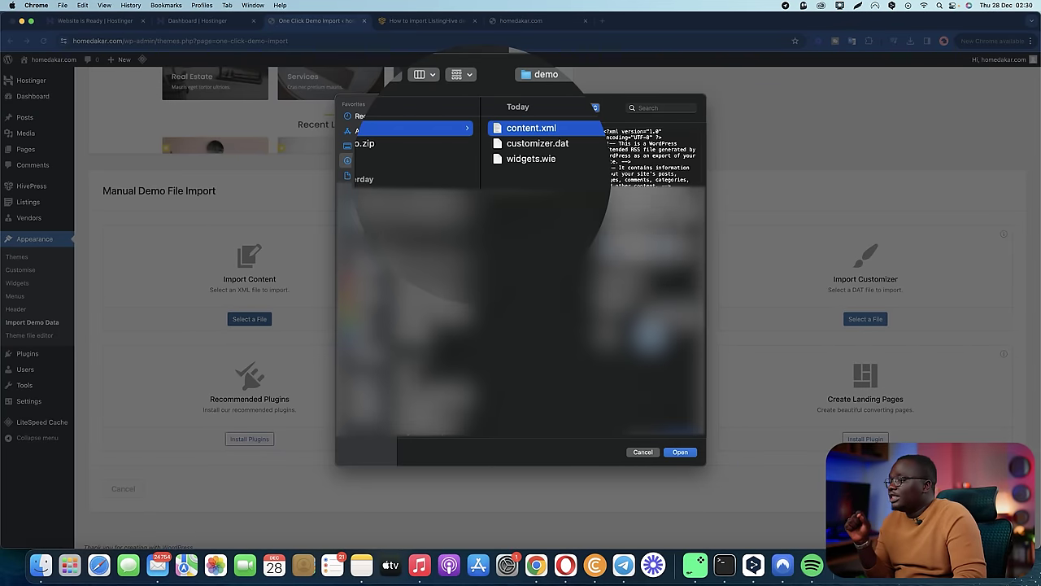
{"action": "left_click", "coordinate": [681, 452]}
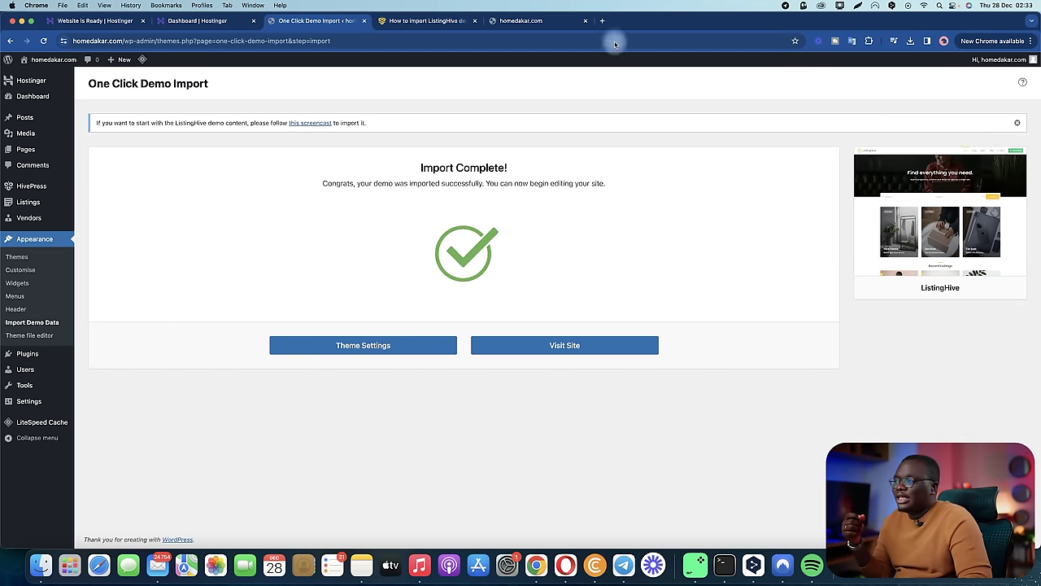
- Reload the live site to show the imported content and browse its Home page
{"action": "left_click", "coordinate": [498, 21]}
{"action": "left_click", "coordinate": [44, 41]}
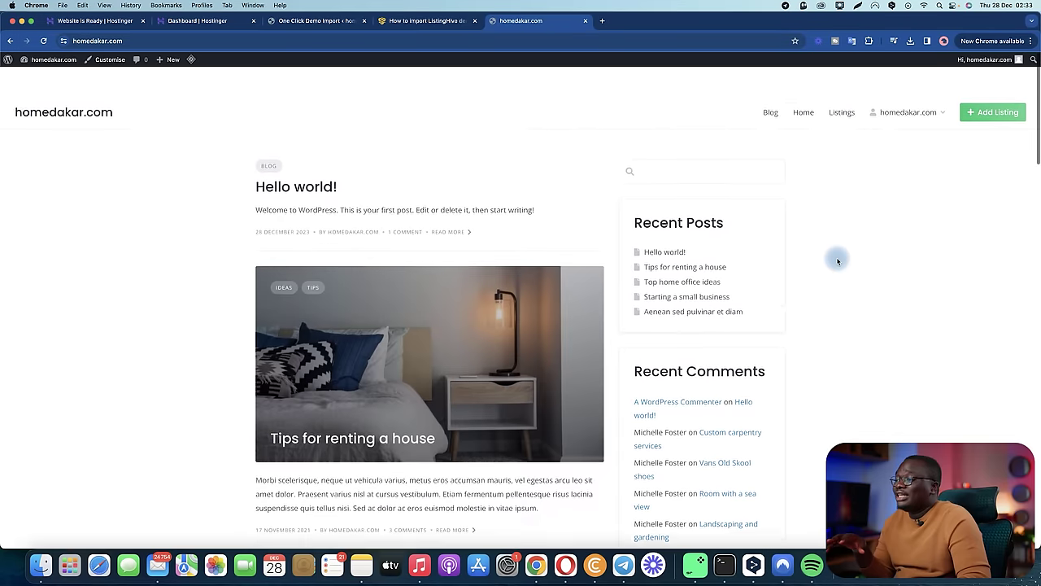
{"action": "left_click", "coordinate": [807, 86]}
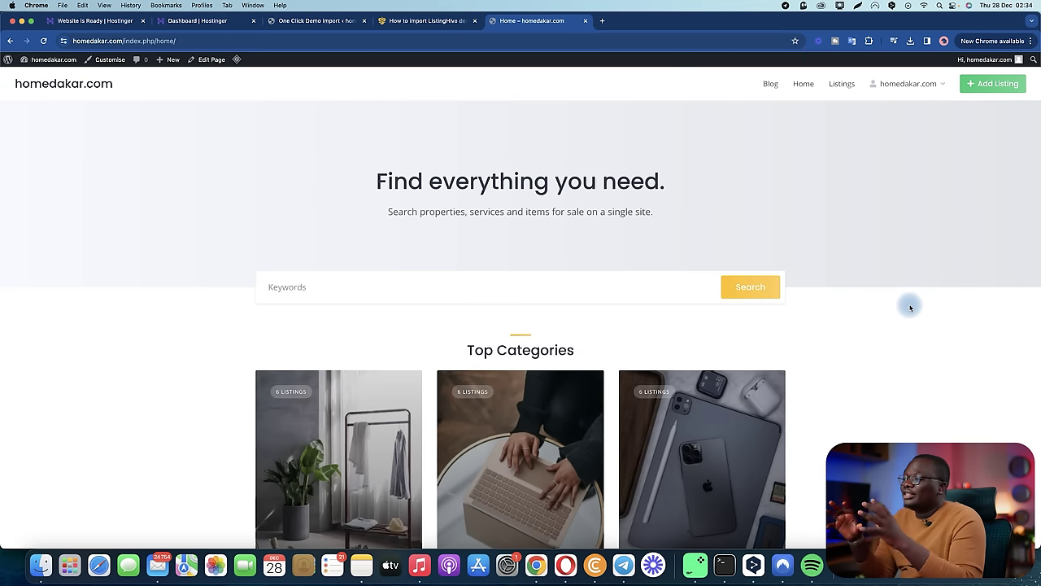
{"action": "scroll", "coordinate": [911, 305], "scroll_direction": "down", "scroll_amount": 2}
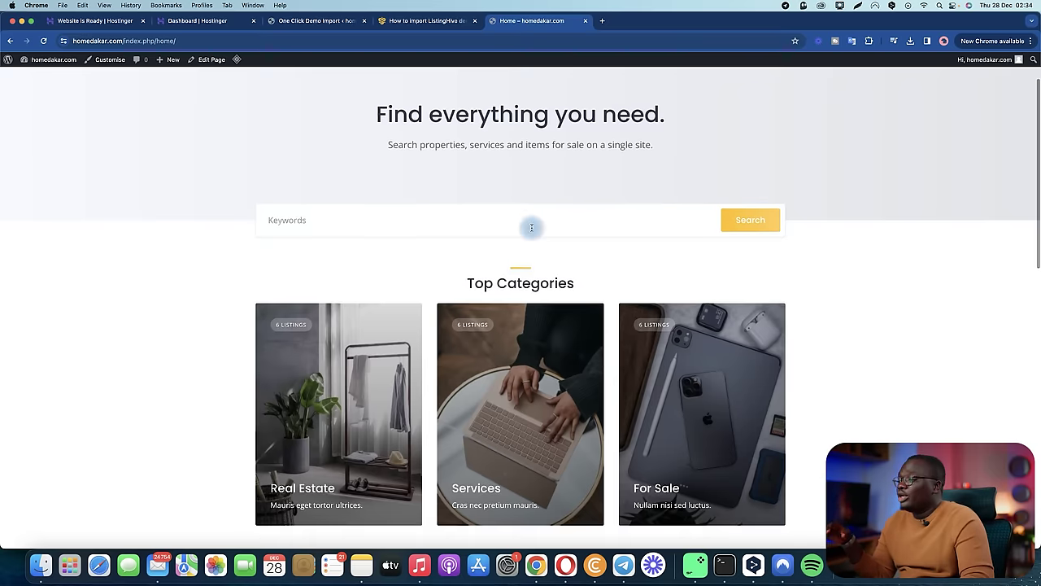
{"action": "scroll", "coordinate": [894, 297], "scroll_direction": "down", "scroll_amount": 3}
{"action": "scroll", "coordinate": [849, 295], "scroll_direction": "down", "scroll_amount": 6}
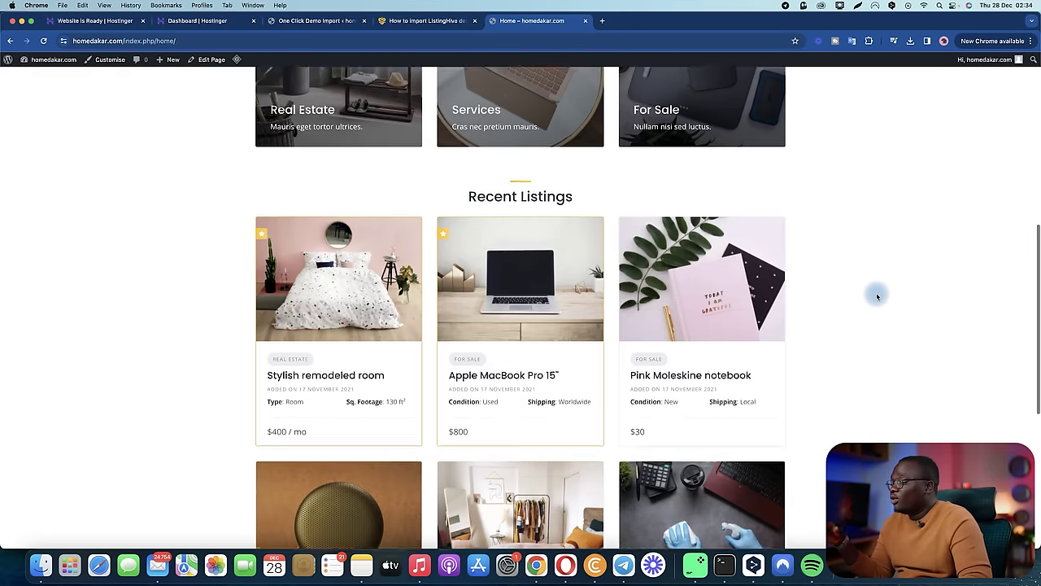
{"action": "scroll", "coordinate": [878, 288], "scroll_direction": "up", "scroll_amount": 5}
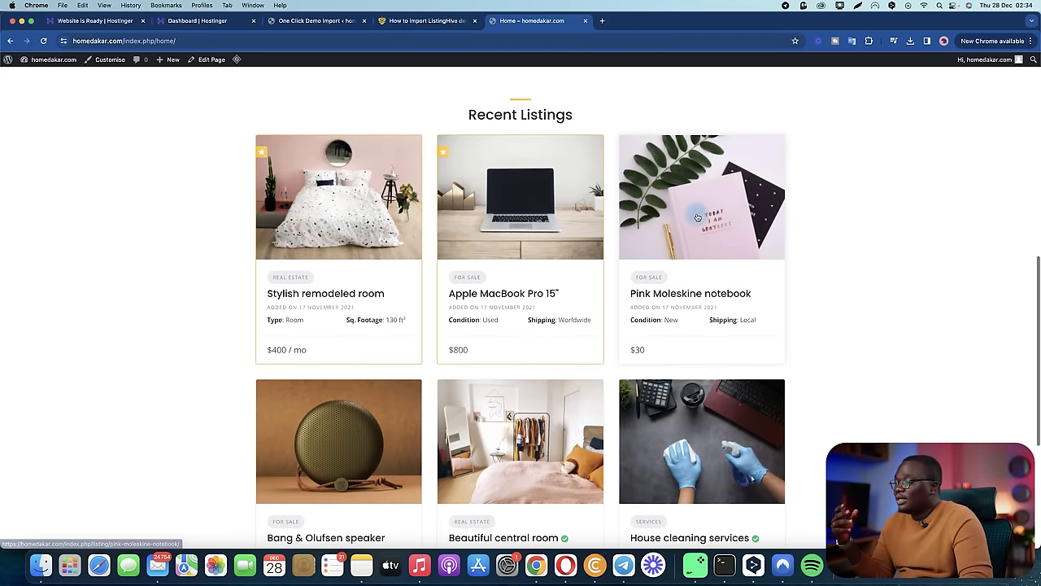
- View the Pink Moleskine notebook listing, then go back to the site's homepage
{"action": "left_click", "coordinate": [684, 214]}
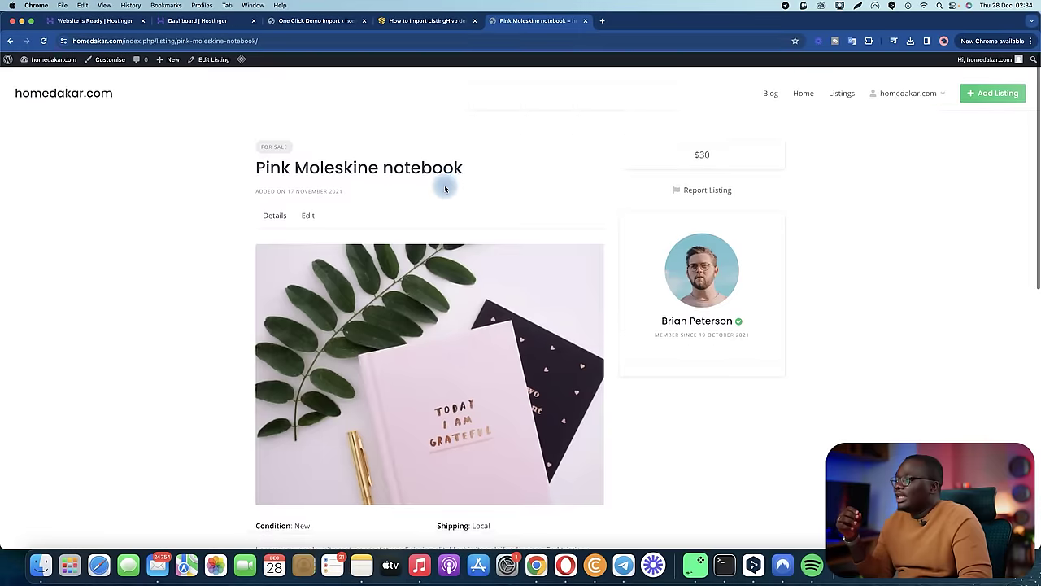
{"action": "scroll", "coordinate": [456, 184], "scroll_direction": "down", "scroll_amount": 10}
{"action": "scroll", "coordinate": [465, 183], "scroll_direction": "up", "scroll_amount": 10}
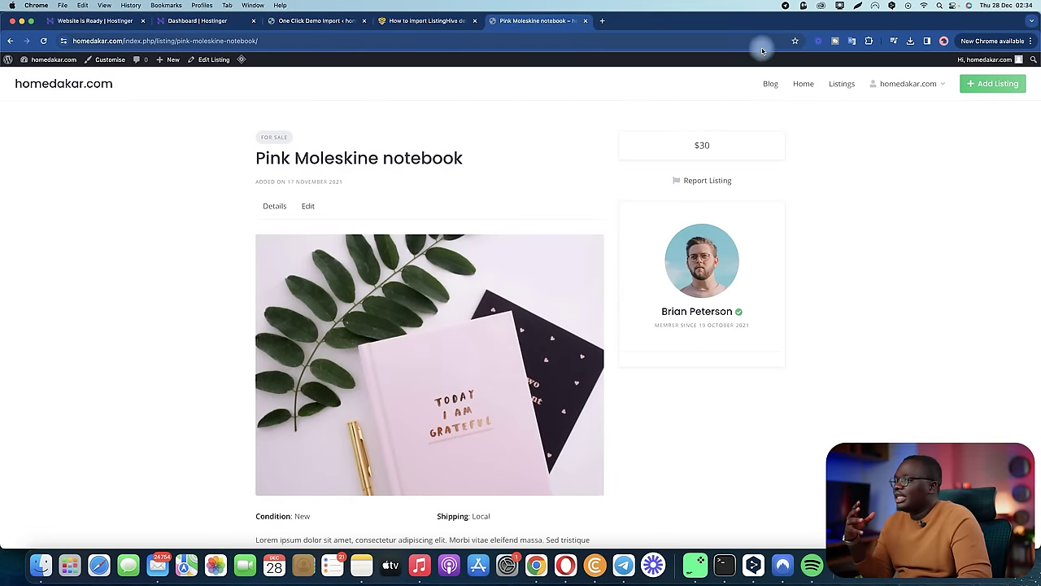
{"action": "left_click", "coordinate": [803, 83]}
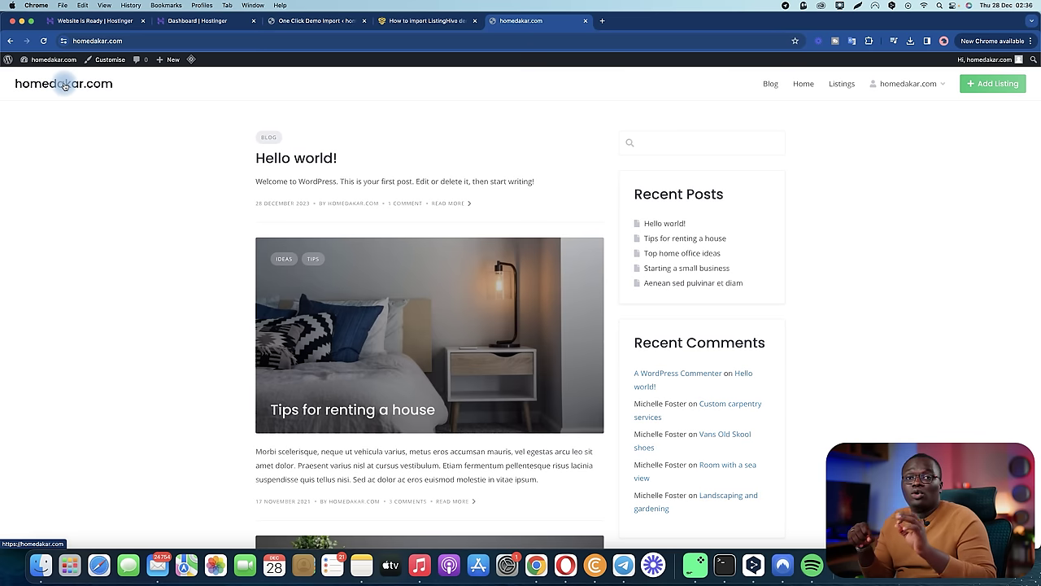
- In Settings > Reading, set a static homepage using the Home page and save
{"action": "left_click", "coordinate": [302, 24]}
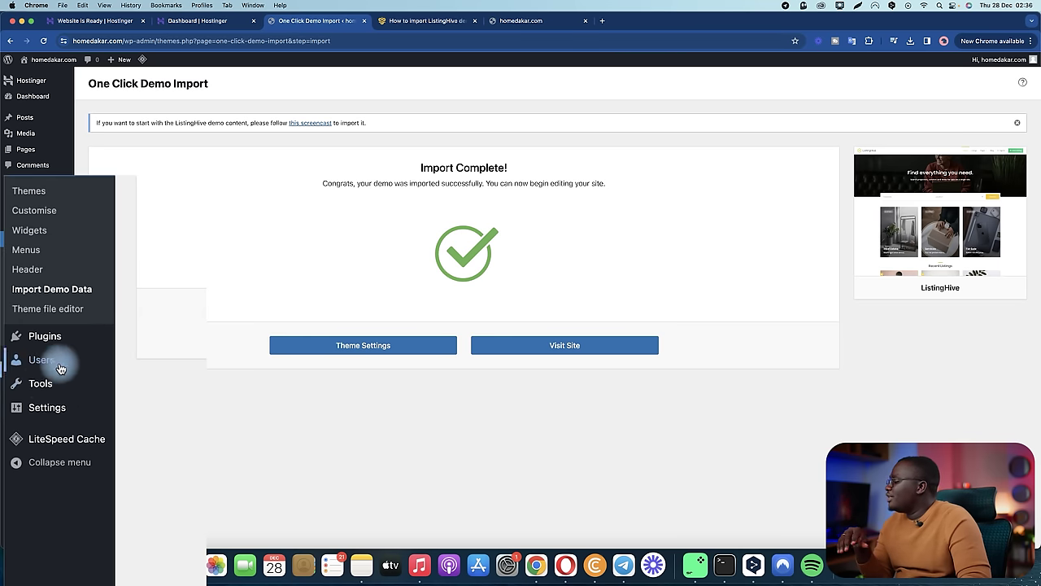
{"action": "mouse_move", "coordinate": [43, 408]}
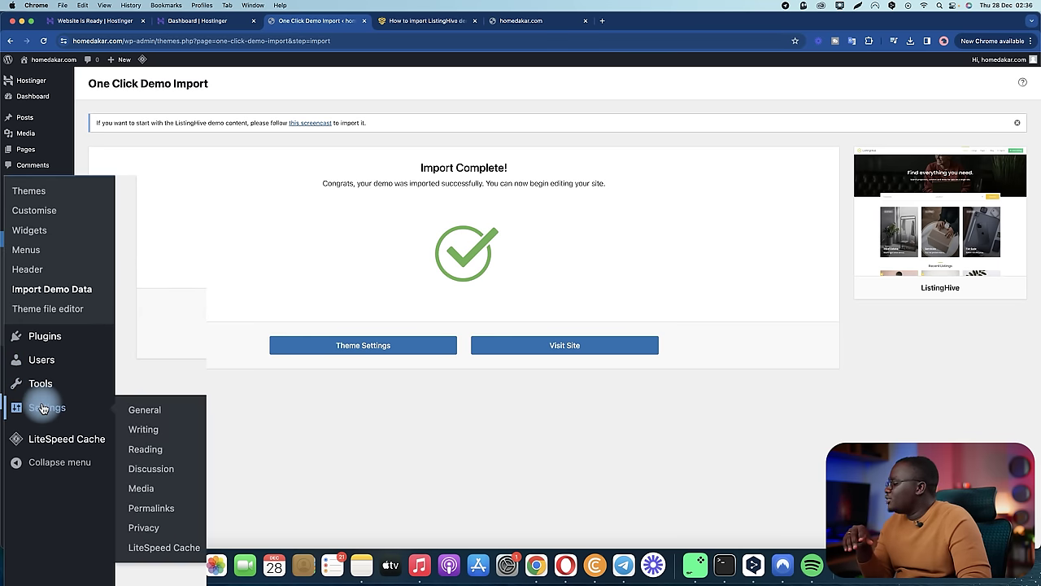
{"action": "left_click", "coordinate": [126, 453]}
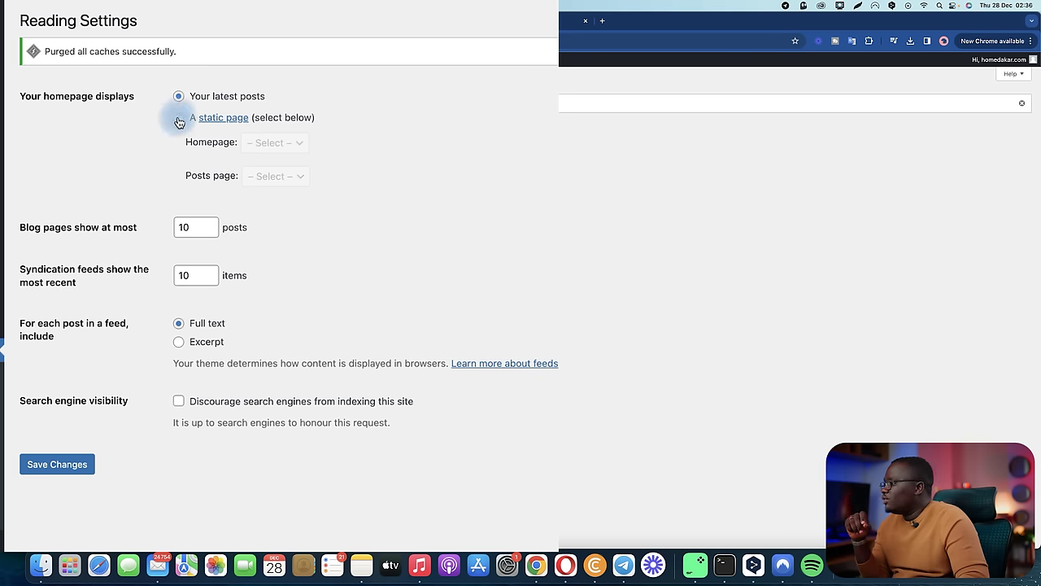
{"action": "left_click", "coordinate": [179, 122]}
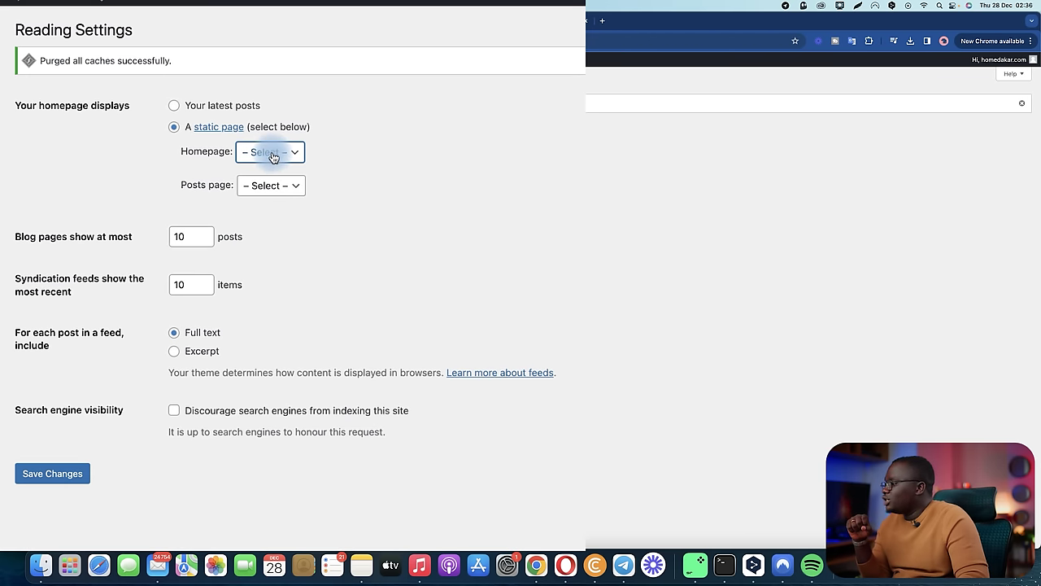
{"action": "left_click", "coordinate": [278, 145]}
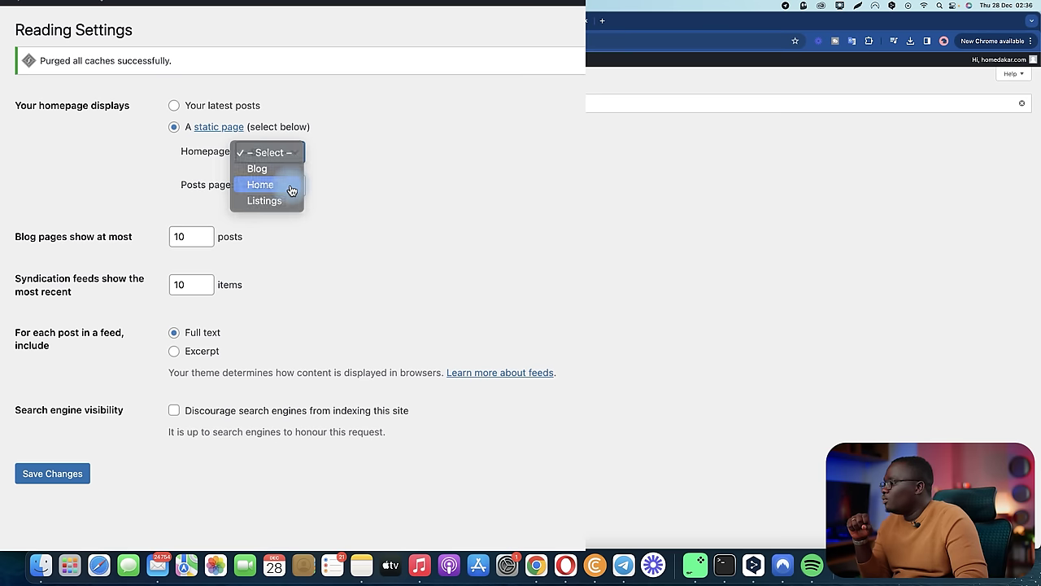
{"action": "left_click", "coordinate": [286, 186]}
{"action": "left_click", "coordinate": [46, 479]}
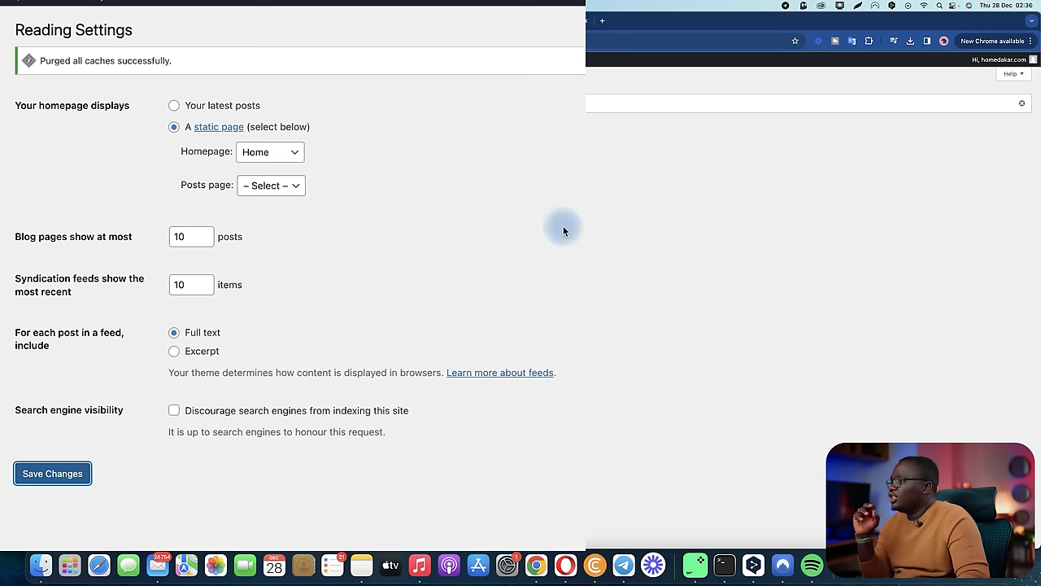
- Reload the live site to see the new Recent Listings homepage
{"action": "left_click", "coordinate": [504, 20]}
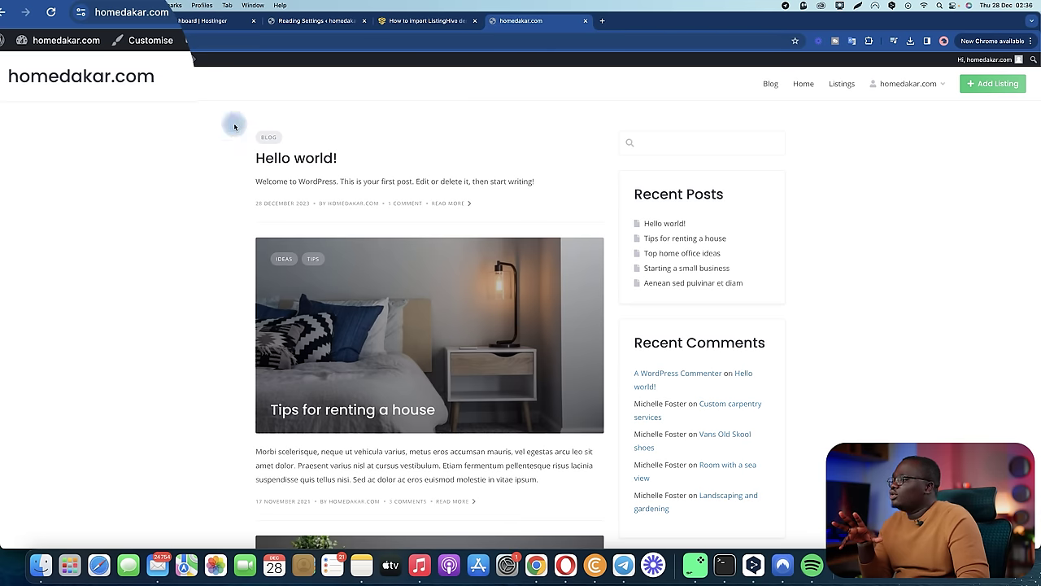
{"action": "left_click", "coordinate": [141, 93]}
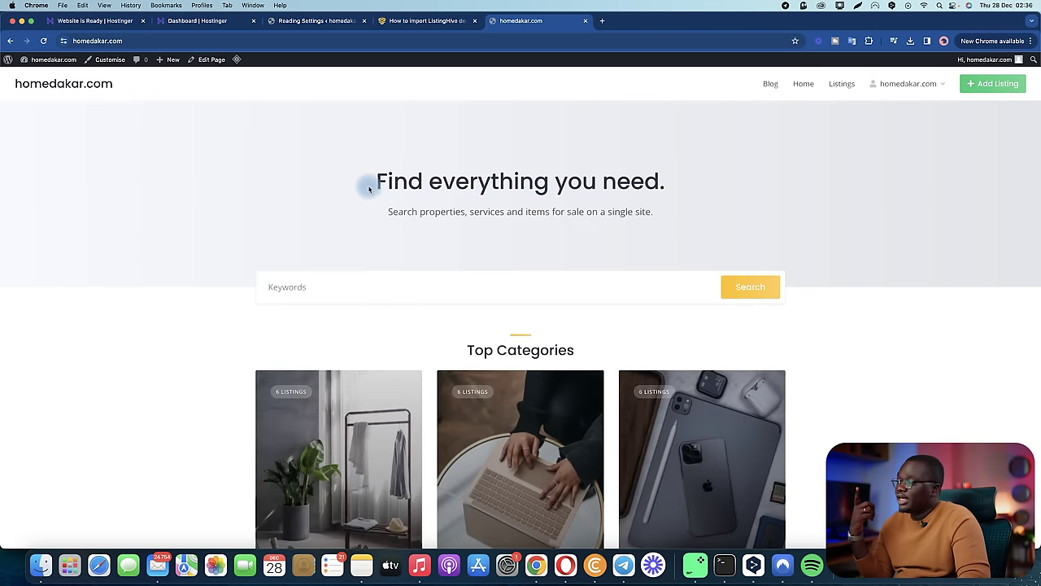
{"action": "scroll", "coordinate": [683, 244], "scroll_direction": "down", "scroll_amount": 10}
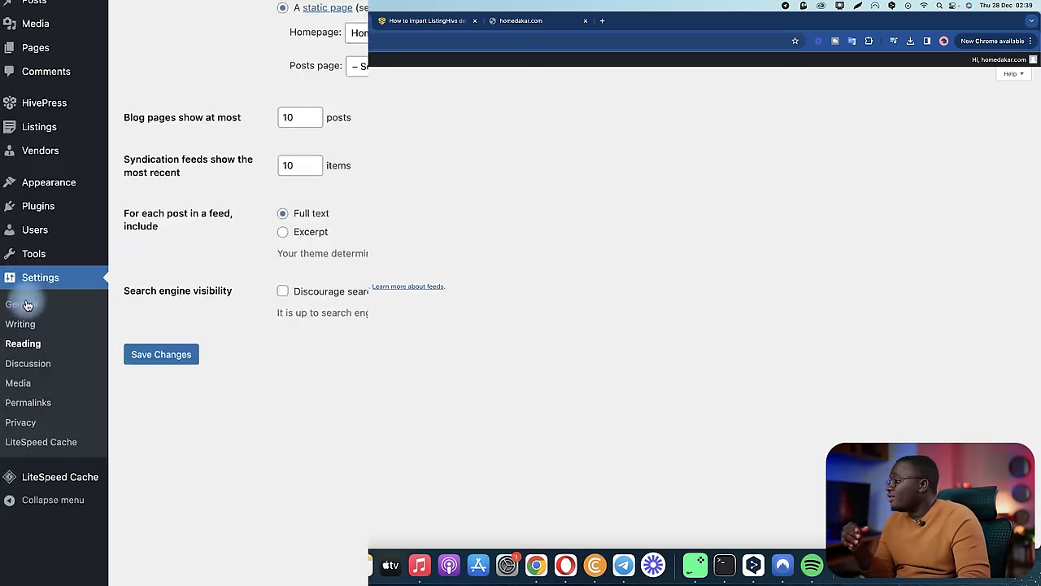
- Set the Site Language in General Settings to Français and save the change
{"action": "left_click", "coordinate": [26, 306]}
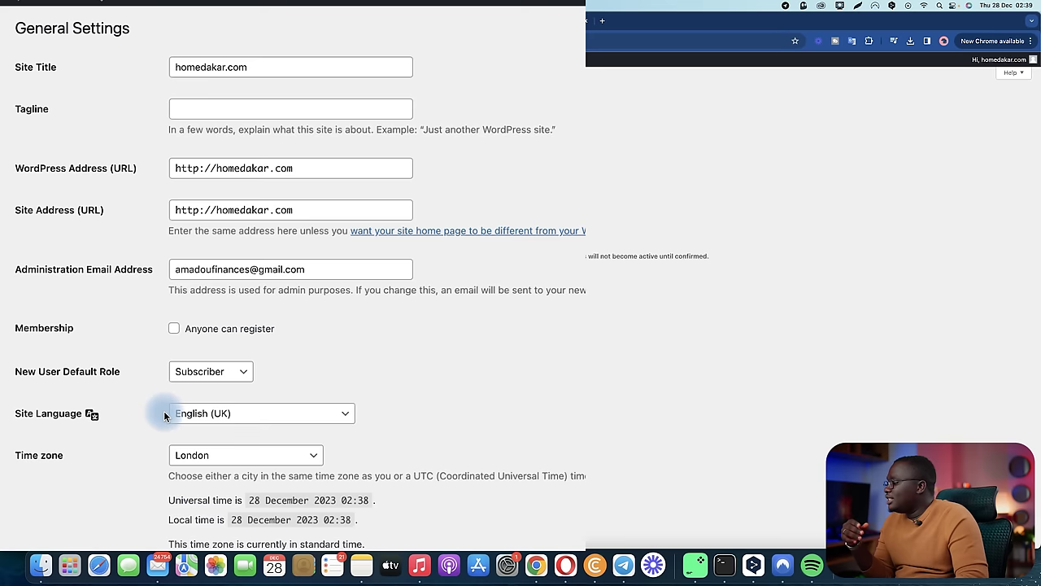
{"action": "left_click", "coordinate": [244, 413]}
{"action": "scroll", "coordinate": [261, 471], "scroll_direction": "down", "scroll_amount": 10}
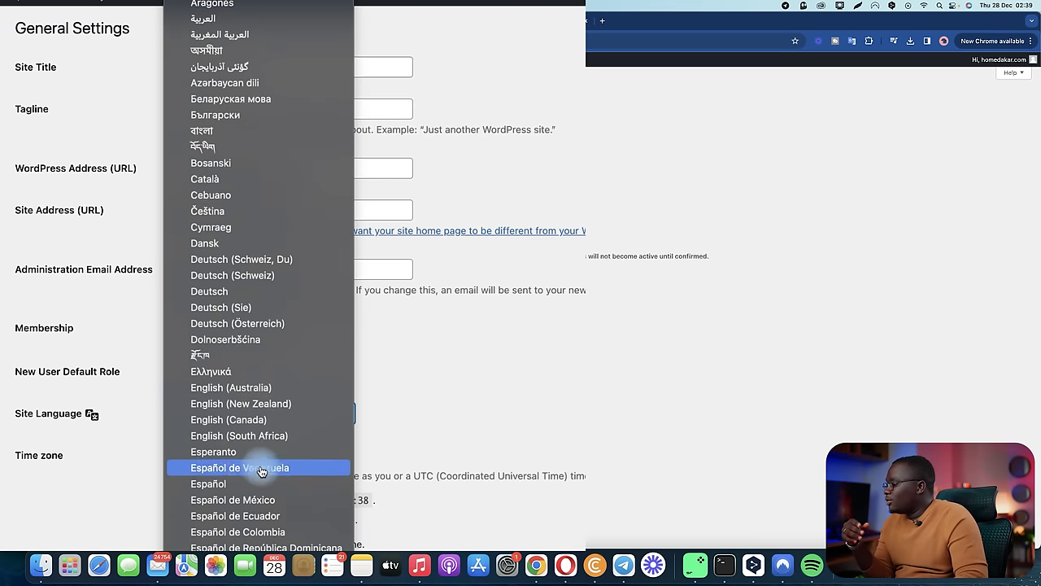
{"action": "scroll", "coordinate": [274, 379], "scroll_direction": "down", "scroll_amount": 2}
{"action": "scroll", "coordinate": [273, 378], "scroll_direction": "down", "scroll_amount": 5}
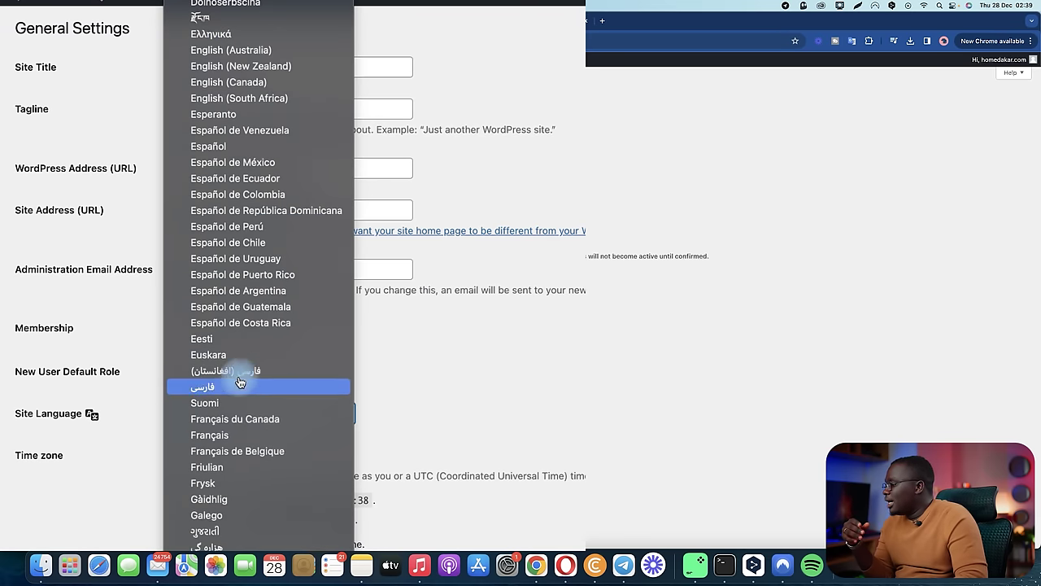
{"action": "left_click", "coordinate": [240, 435]}
{"action": "scroll", "coordinate": [538, 532], "scroll_direction": "down", "scroll_amount": 5}
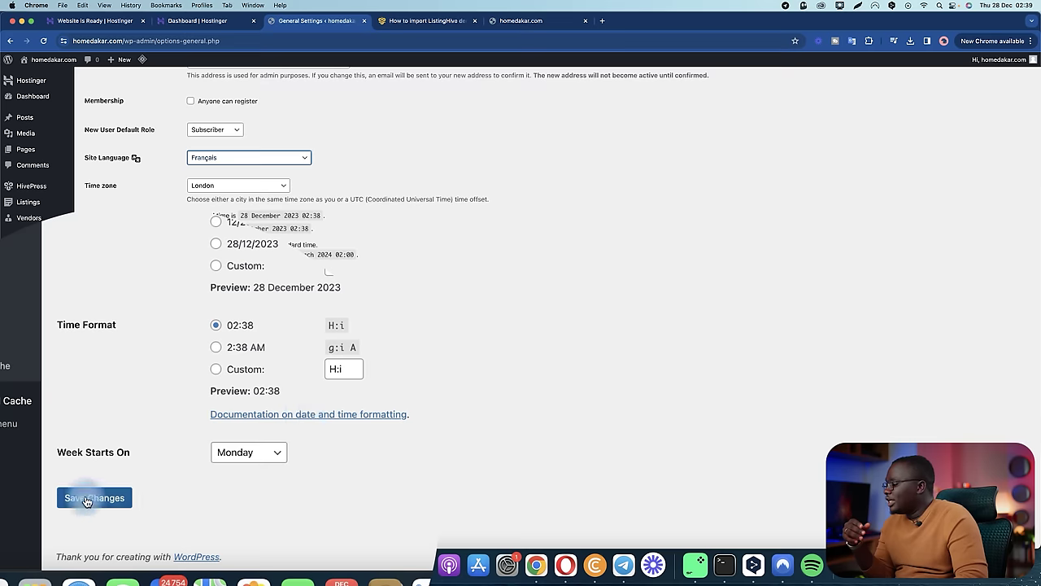
{"action": "left_click", "coordinate": [87, 501]}
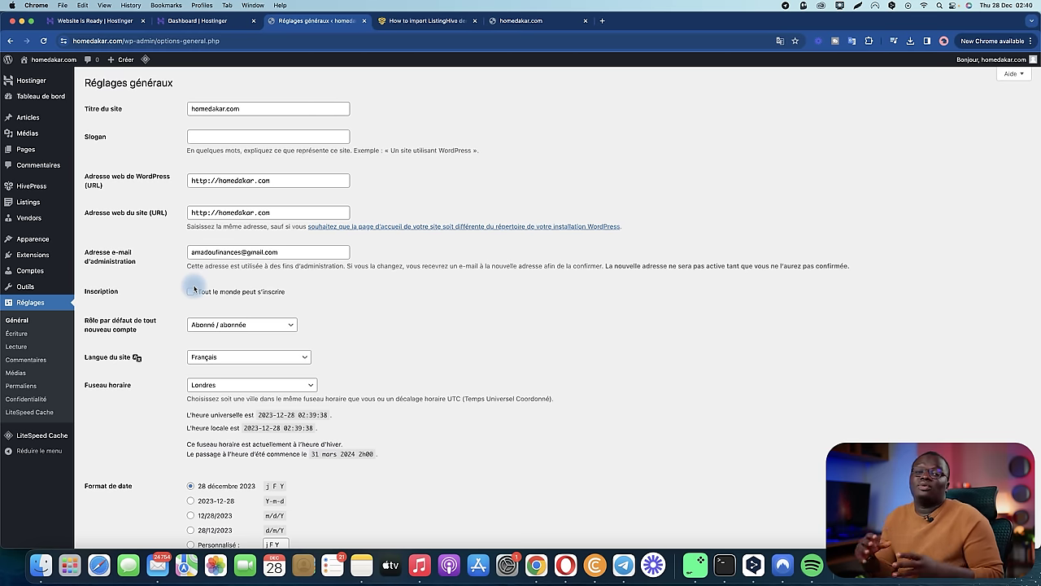
{"action": "scroll", "coordinate": [195, 288], "scroll_direction": "down", "scroll_amount": 1}
{"action": "mouse_move", "coordinate": [40, 188]}
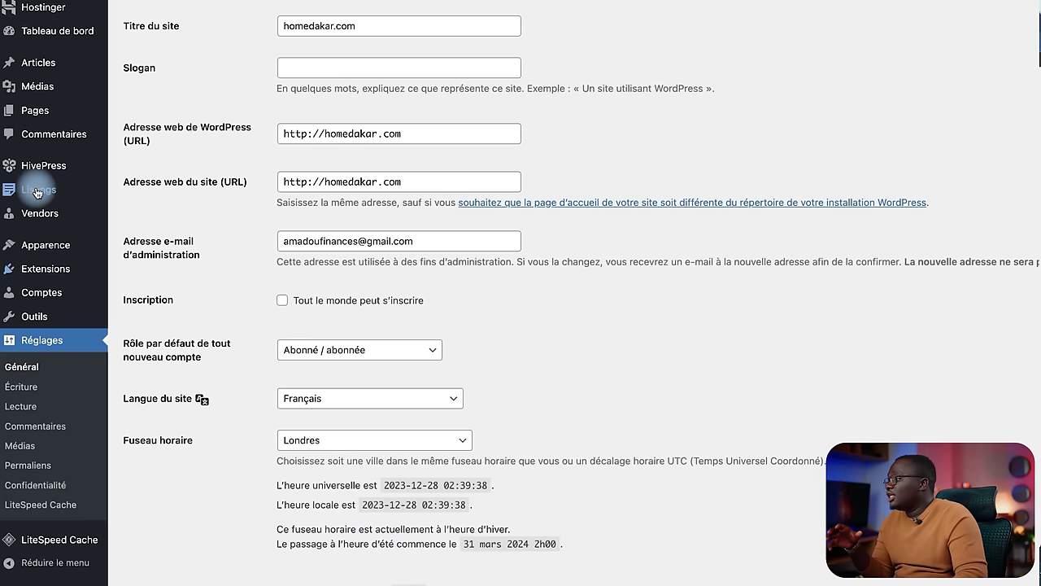
- Preview the Bang & Olufsen speaker listing from the admin Listings list, then return to the table
{"action": "mouse_move", "coordinate": [66, 206]}
{"action": "left_click", "coordinate": [95, 195]}
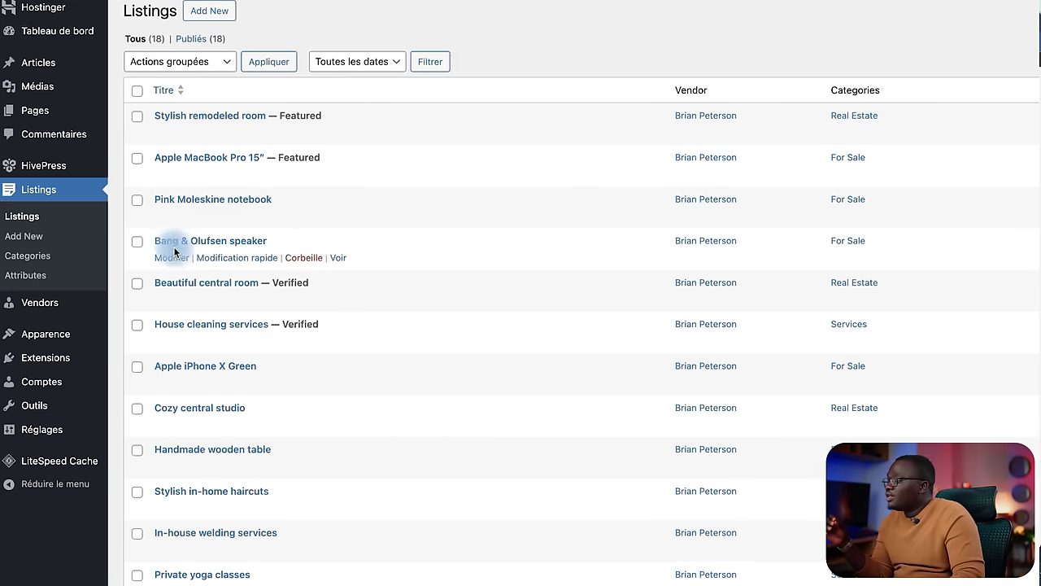
{"action": "left_click", "coordinate": [328, 257]}
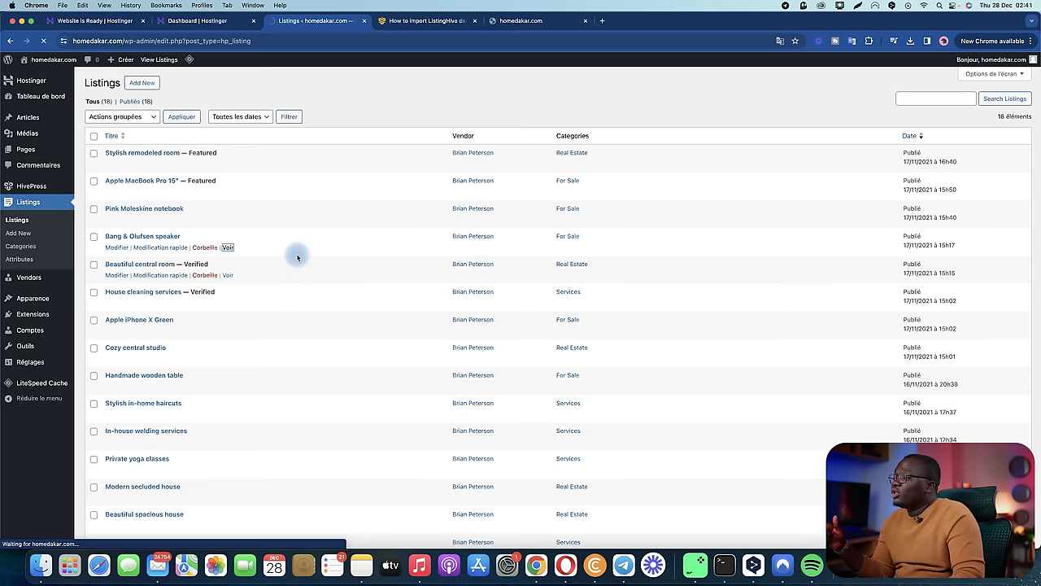
{"action": "scroll", "coordinate": [301, 220], "scroll_direction": "down", "scroll_amount": 3}
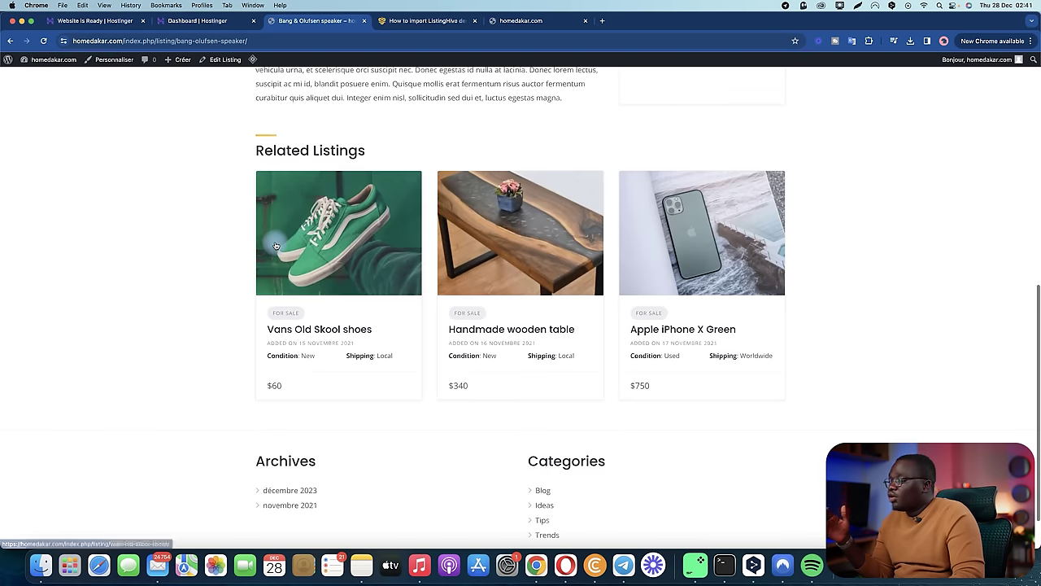
{"action": "scroll", "coordinate": [276, 245], "scroll_direction": "down", "scroll_amount": 5}
{"action": "key", "text": "super+bracketleft"}
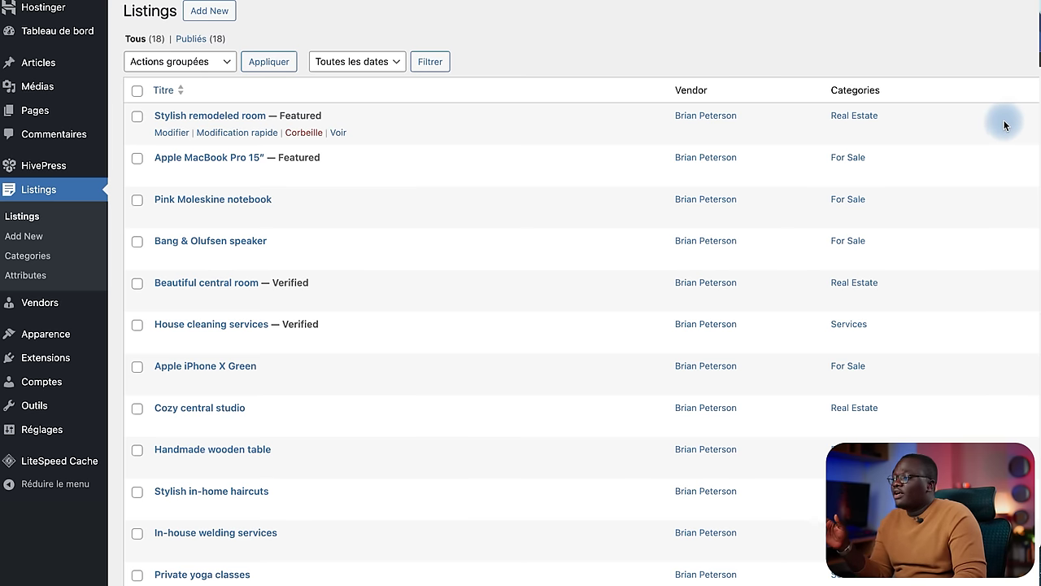
- Scroll the live homepage to the Top Categories section showing Real Estate, Services and For Sale
{"action": "scroll", "coordinate": [735, 132], "scroll_direction": "down", "scroll_amount": 1}
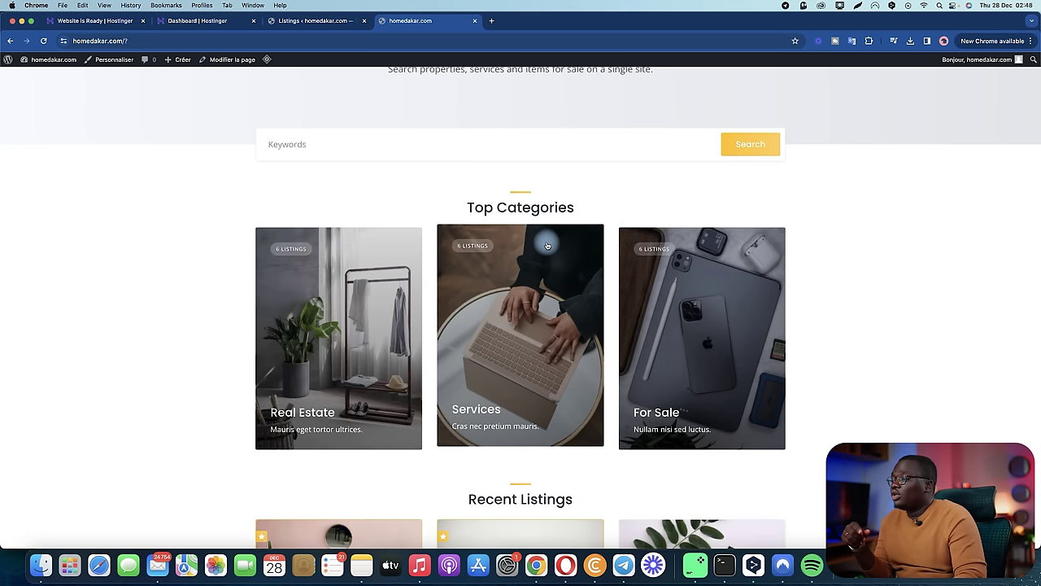
- Open the Services category page and inspect its Availability and Warranty filter options
{"action": "left_click", "coordinate": [537, 285]}
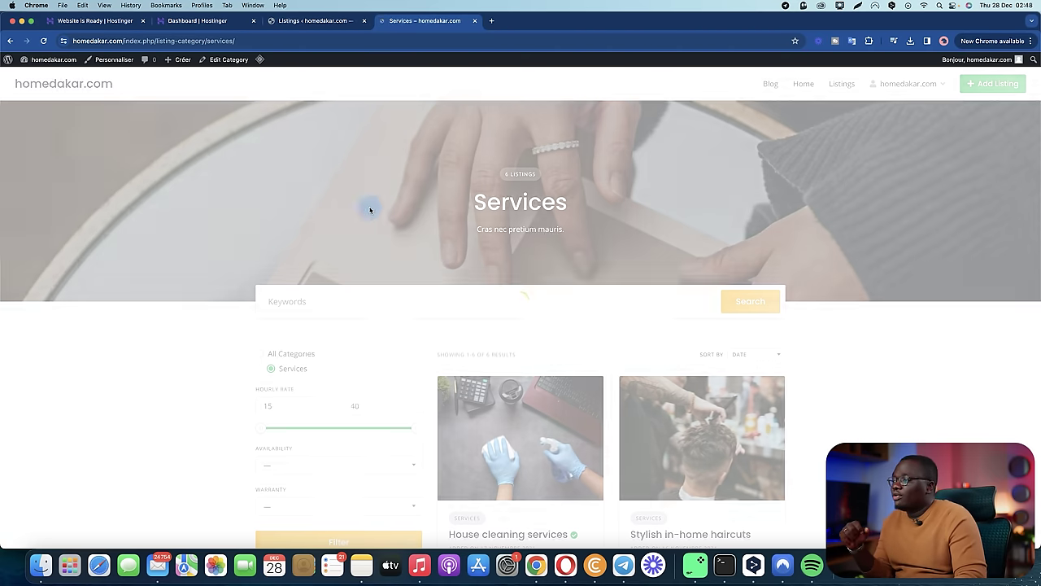
{"action": "scroll", "coordinate": [353, 314], "scroll_direction": "down", "scroll_amount": 3}
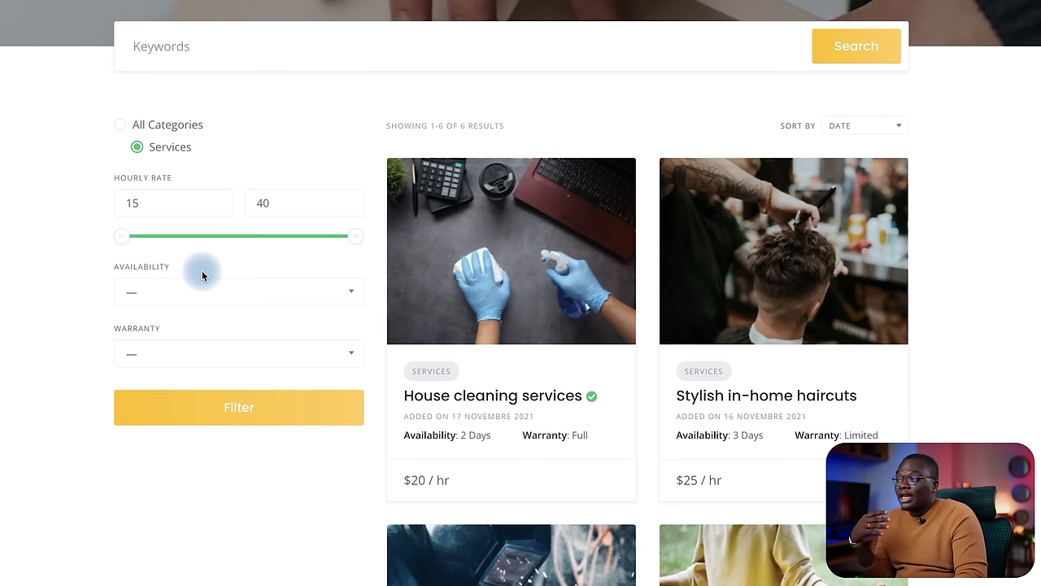
{"action": "left_click", "coordinate": [202, 293]}
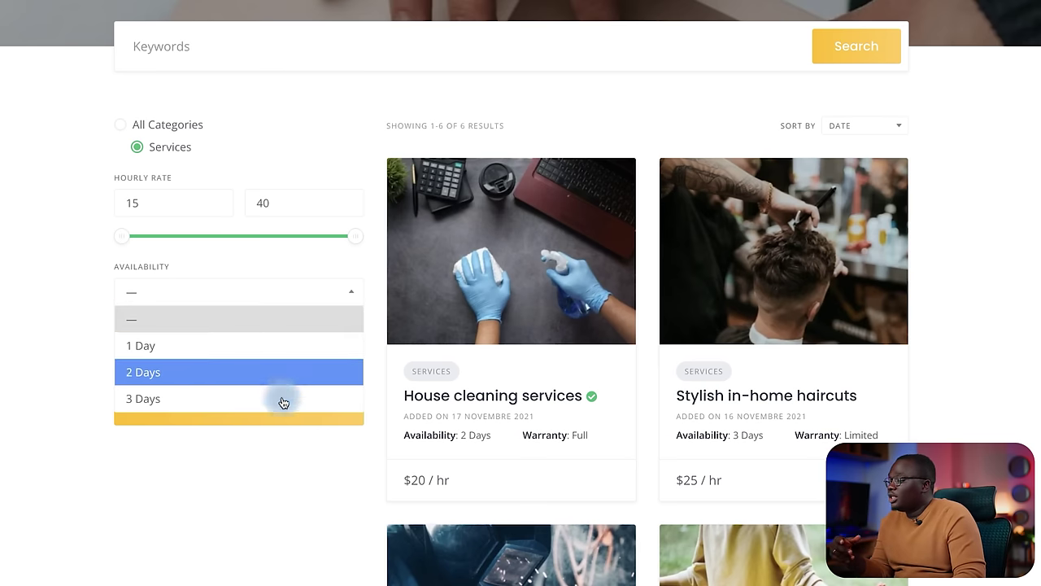
{"action": "left_click", "coordinate": [294, 301]}
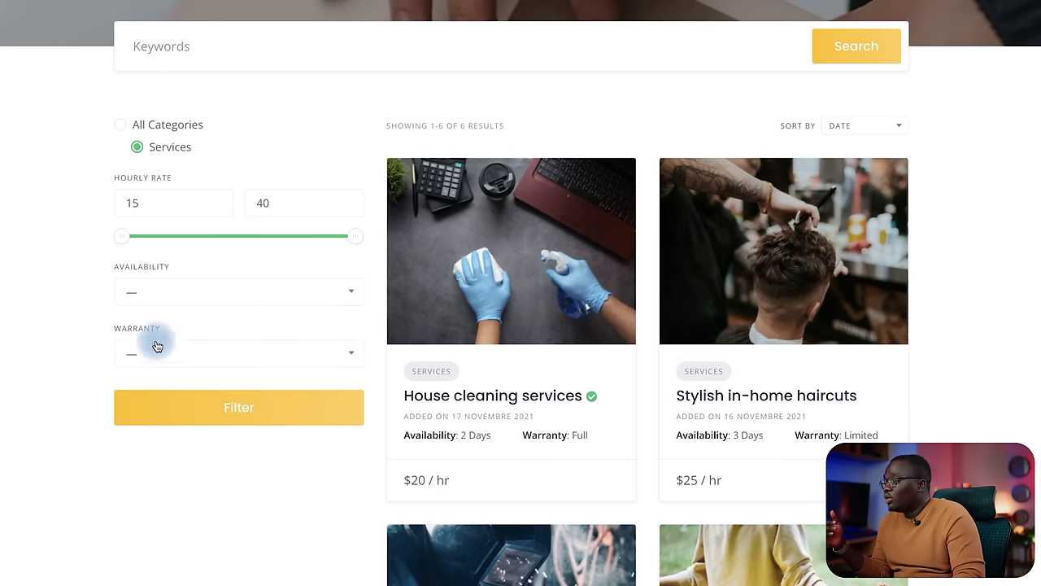
{"action": "left_click", "coordinate": [181, 353]}
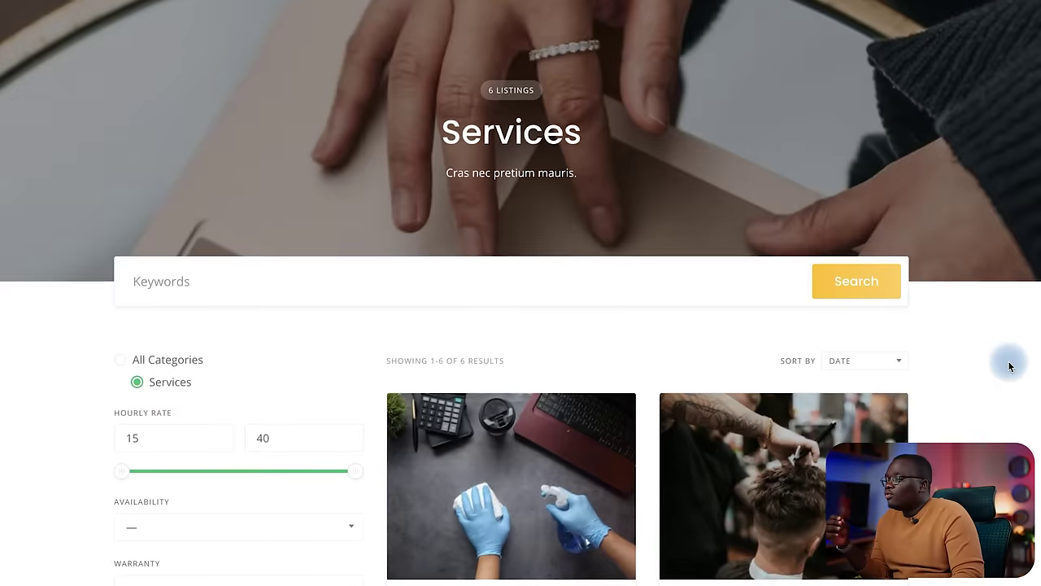
{"action": "scroll", "coordinate": [1009, 362], "scroll_direction": "down", "scroll_amount": 3}
{"action": "scroll", "coordinate": [1008, 366], "scroll_direction": "down", "scroll_amount": 5}
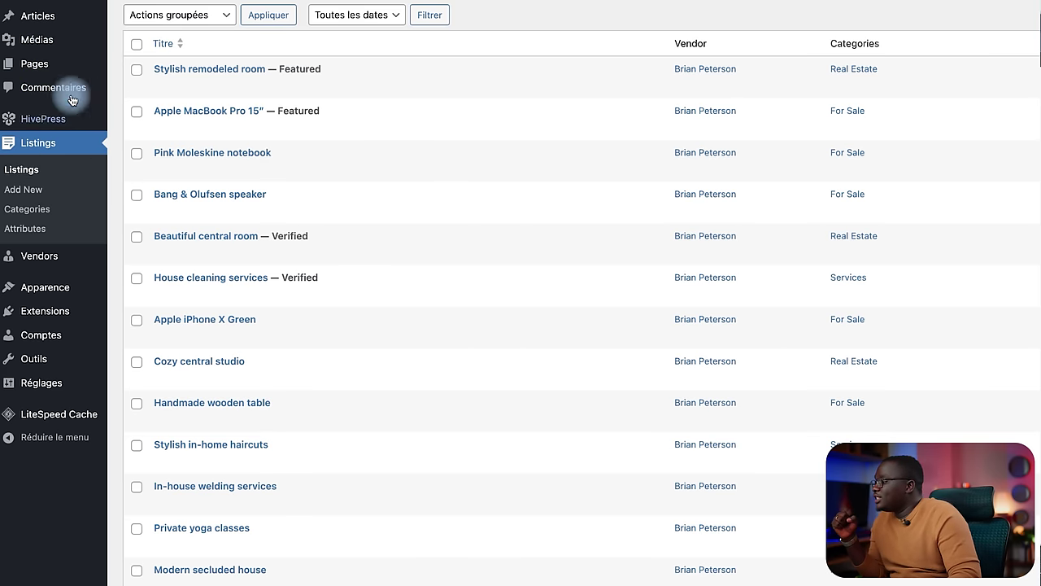
- Open the listing Categories admin page, glance at the homepage tab, and come back
{"action": "left_click", "coordinate": [35, 220]}
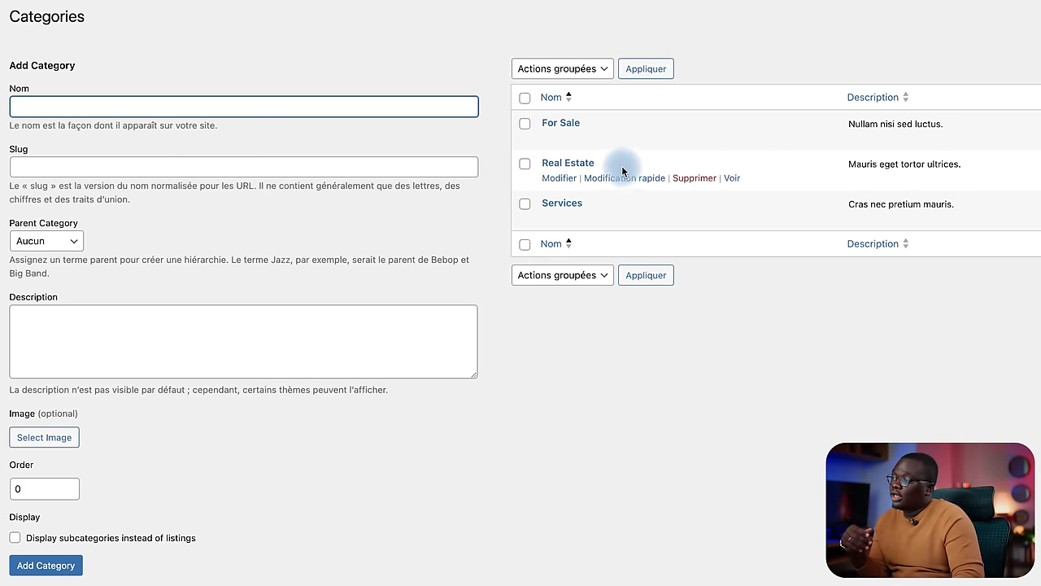
{"action": "mouse_move", "coordinate": [600, 209]}
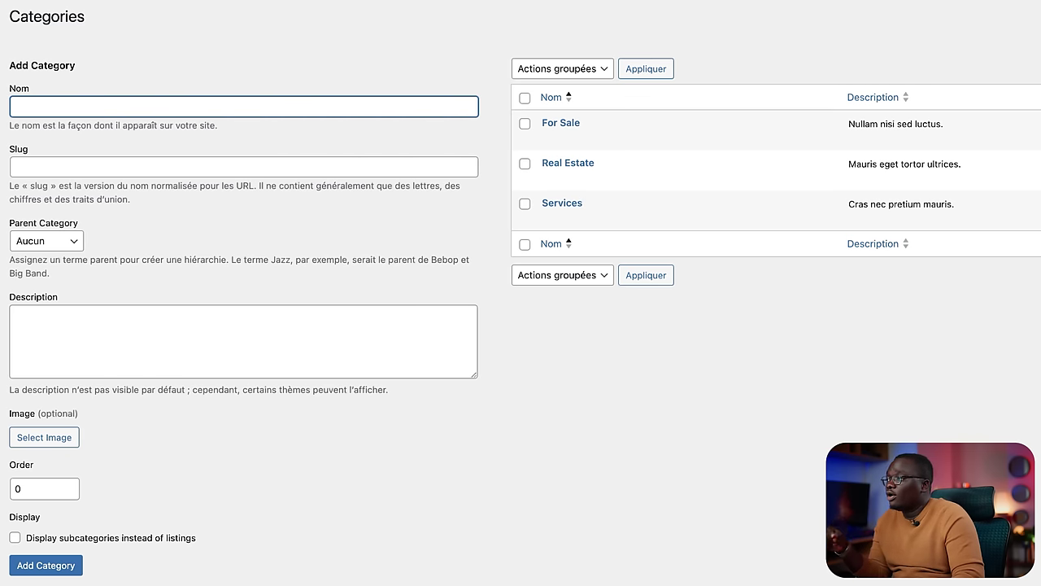
{"action": "left_click", "coordinate": [668, 4]}
{"action": "scroll", "coordinate": [686, 277], "scroll_direction": "down", "scroll_amount": 5}
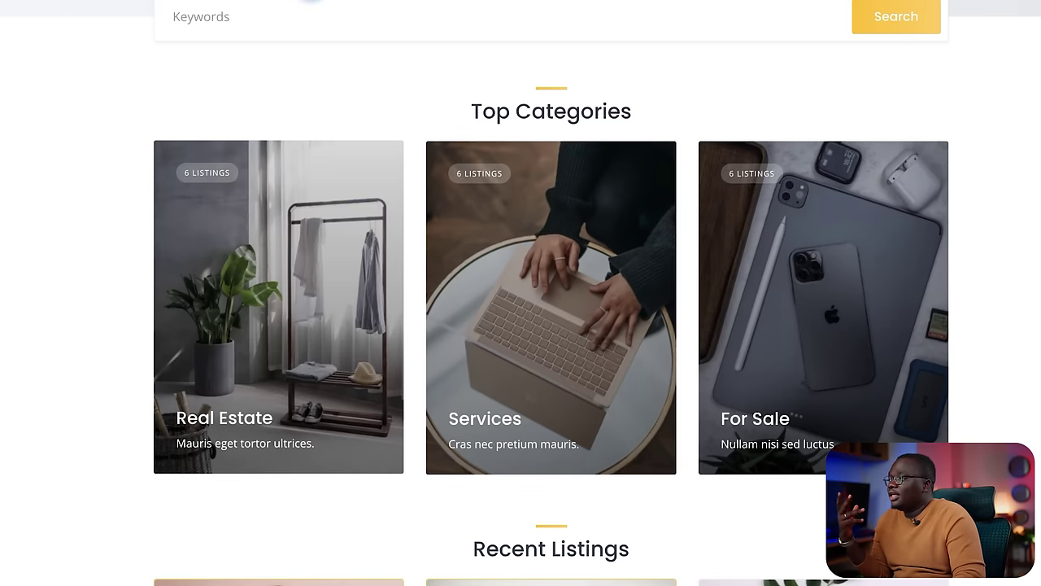
{"action": "left_click", "coordinate": [316, 20]}
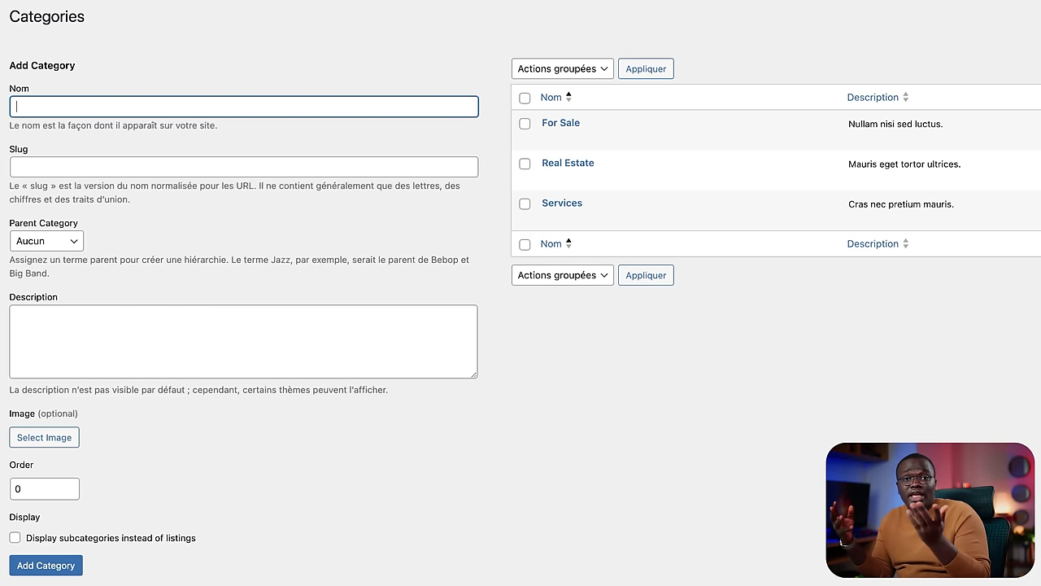
- Create the Immobilier category and a Villa subcategory with Immobilier as parent
{"action": "type", "text": "Immobilier"}
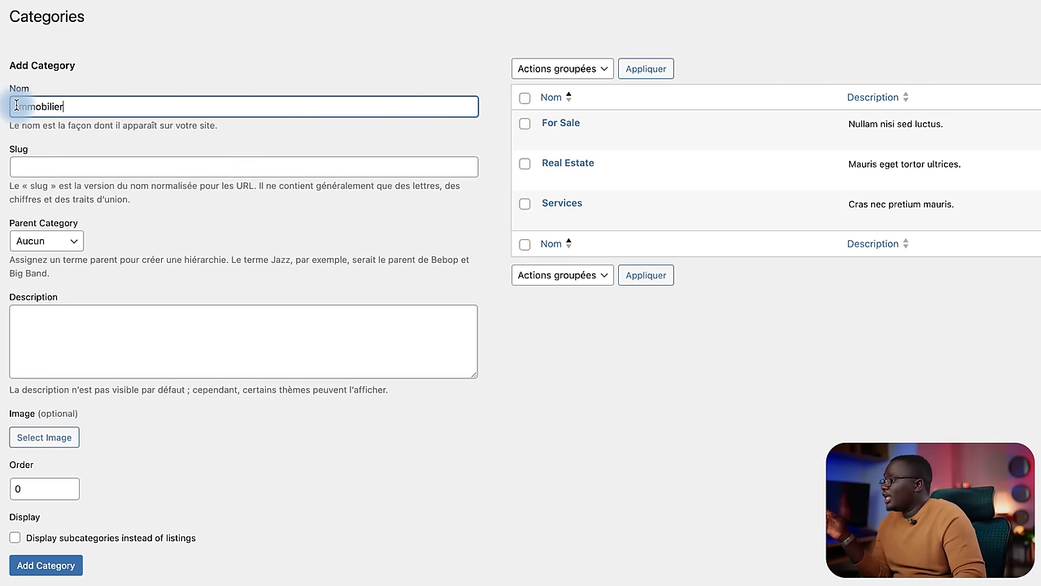
{"action": "left_click", "coordinate": [43, 564]}
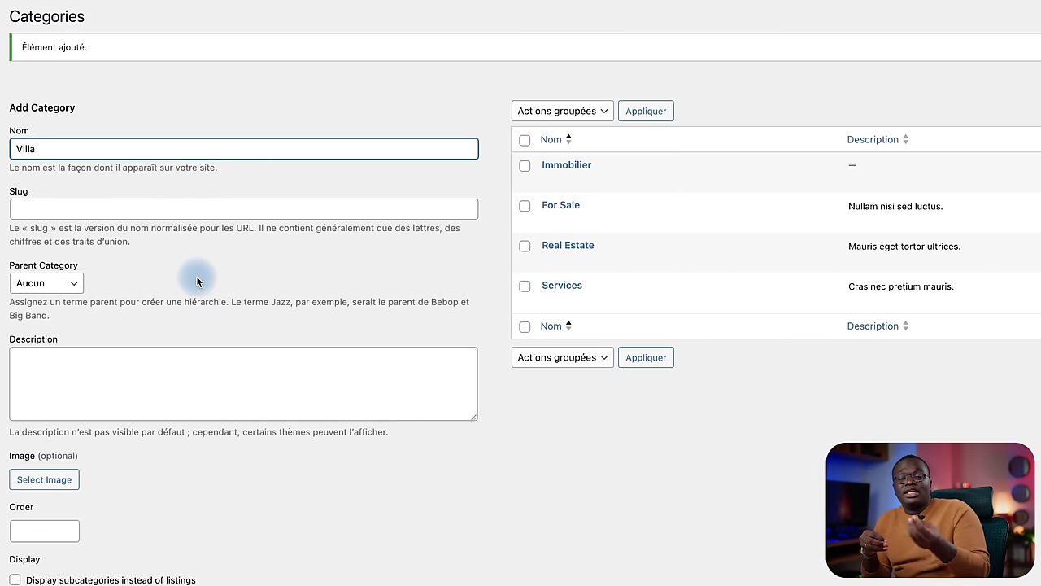
{"action": "left_click", "coordinate": [61, 288]}
{"action": "left_click", "coordinate": [65, 298]}
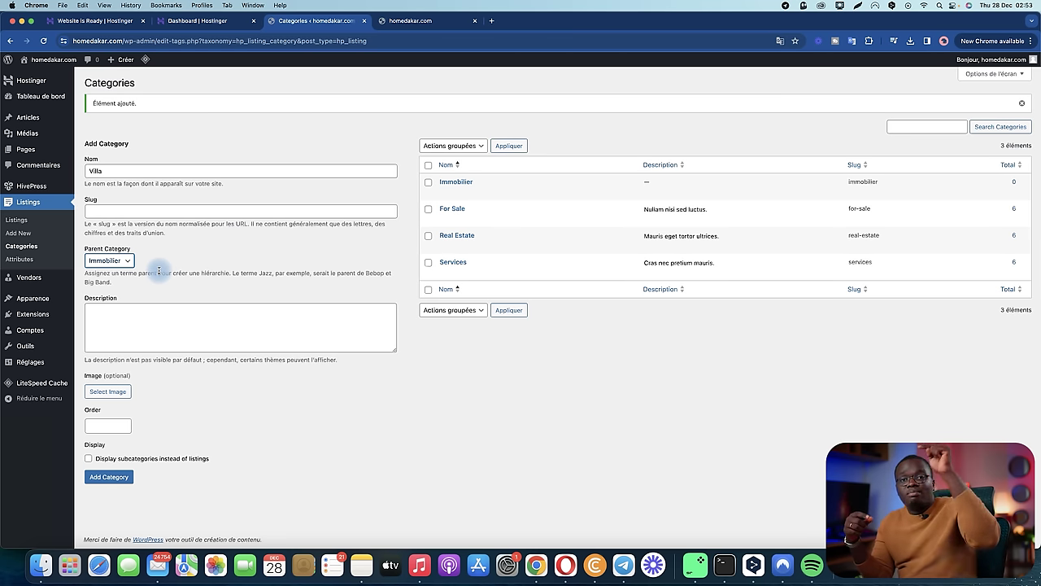
{"action": "left_click", "coordinate": [108, 477]}
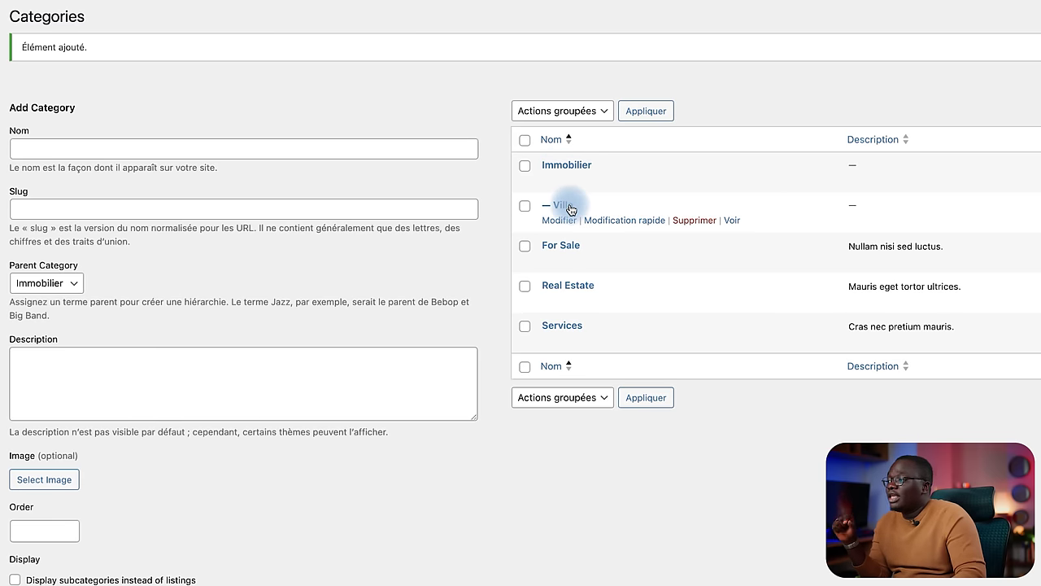
- Add an Appartements category with Immobilier as its parent category
{"action": "left_click", "coordinate": [135, 147]}
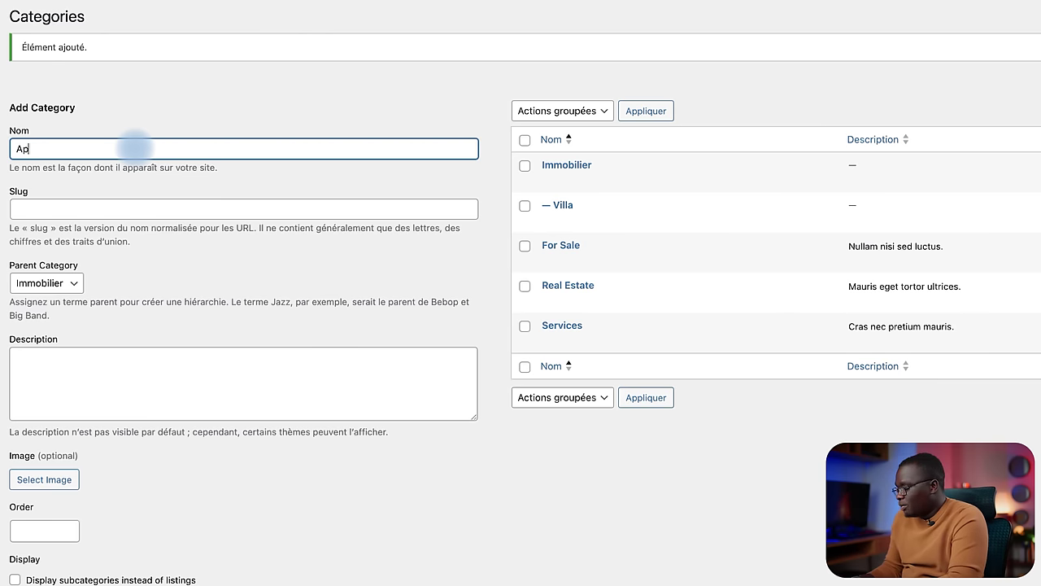
{"action": "type", "text": "Appartements"}
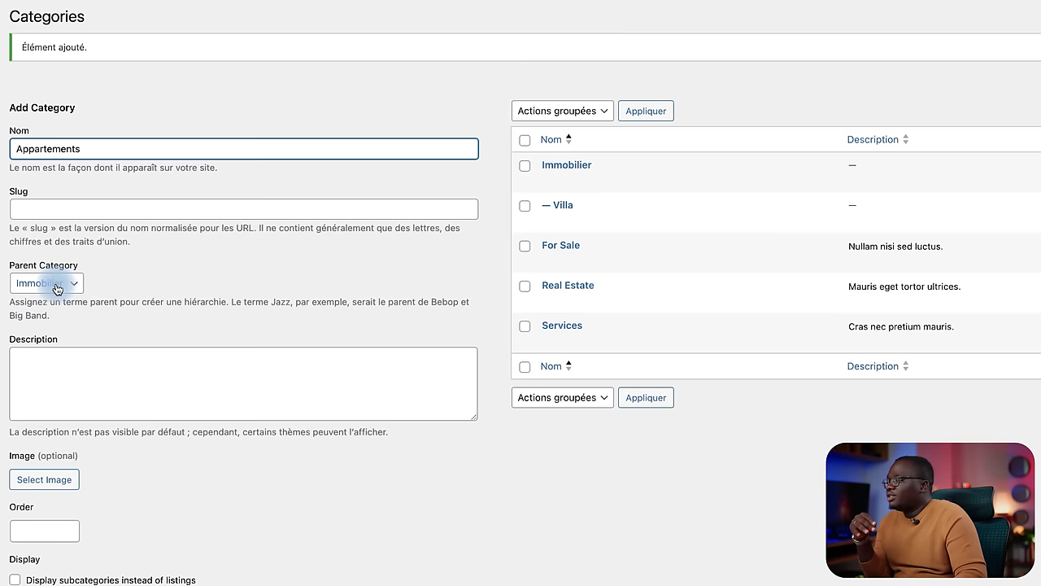
{"action": "left_click", "coordinate": [57, 286]}
{"action": "left_click", "coordinate": [74, 284]}
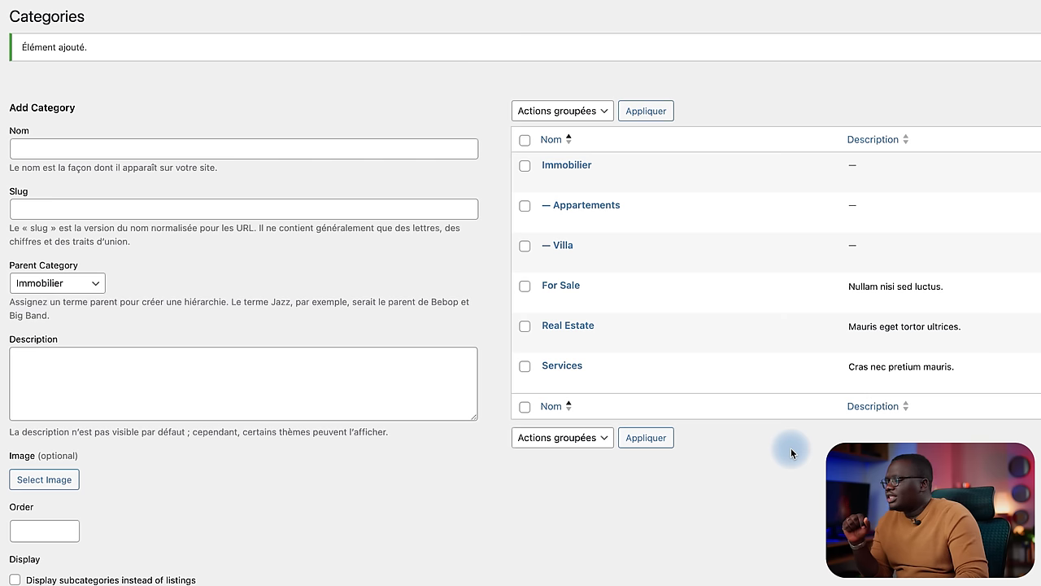
- Edit the Immobilier category and pick the clothes-rack photo image-20 from the media library as its image
{"action": "left_click", "coordinate": [568, 369]}
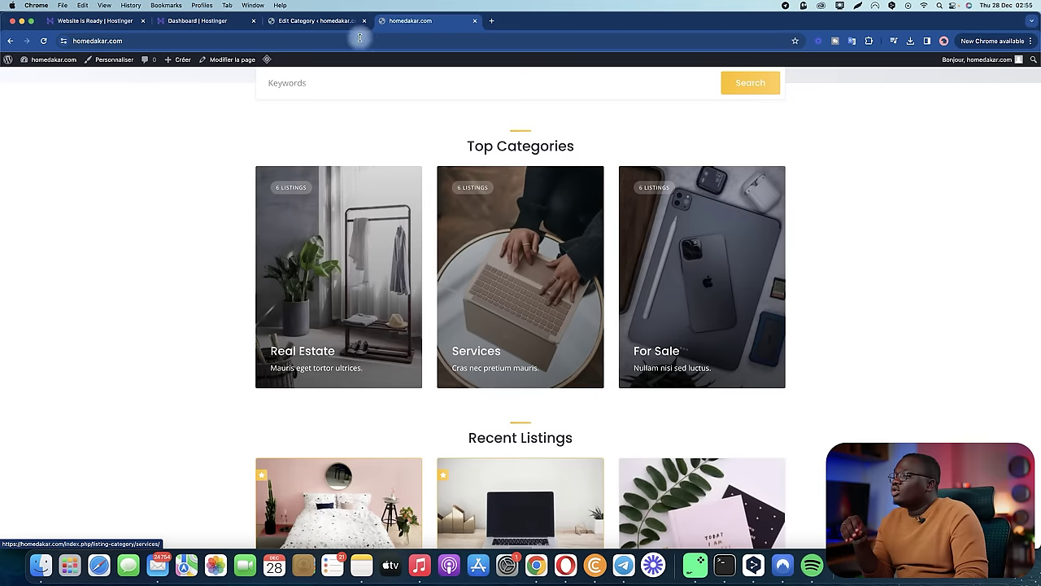
{"action": "left_click", "coordinate": [317, 21]}
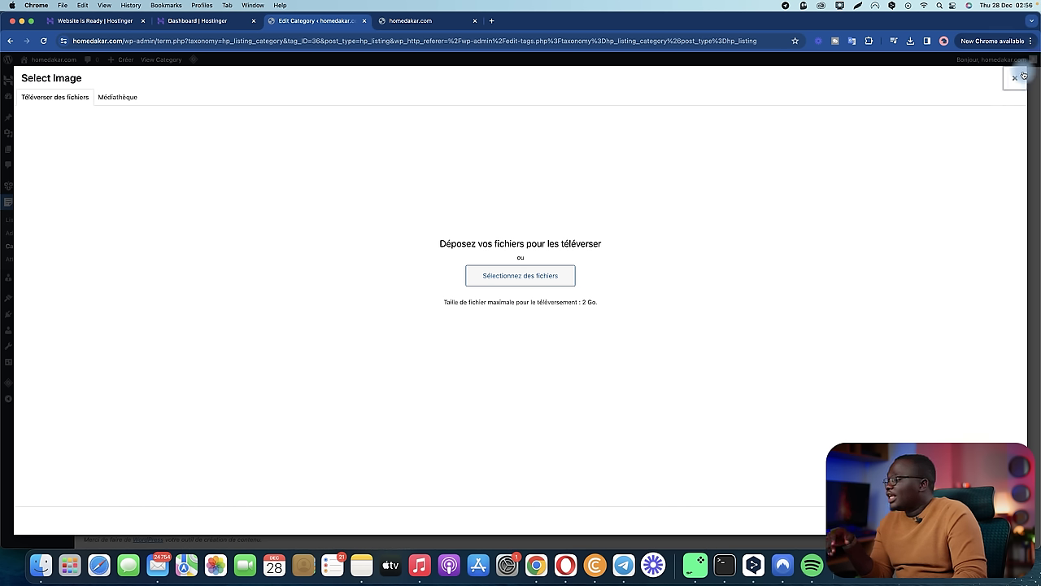
{"action": "left_click", "coordinate": [1014, 77]}
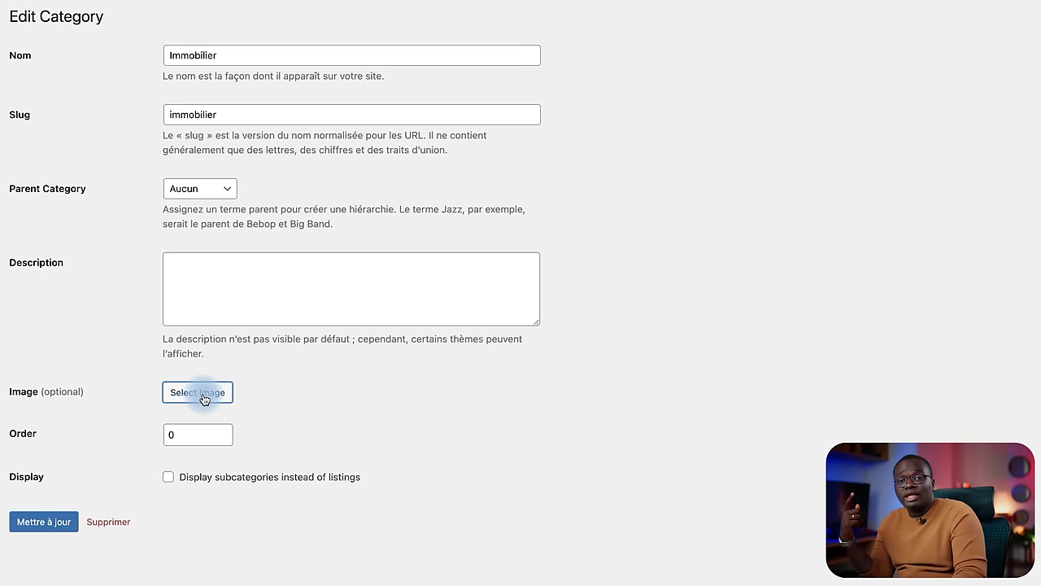
{"action": "left_click", "coordinate": [200, 393]}
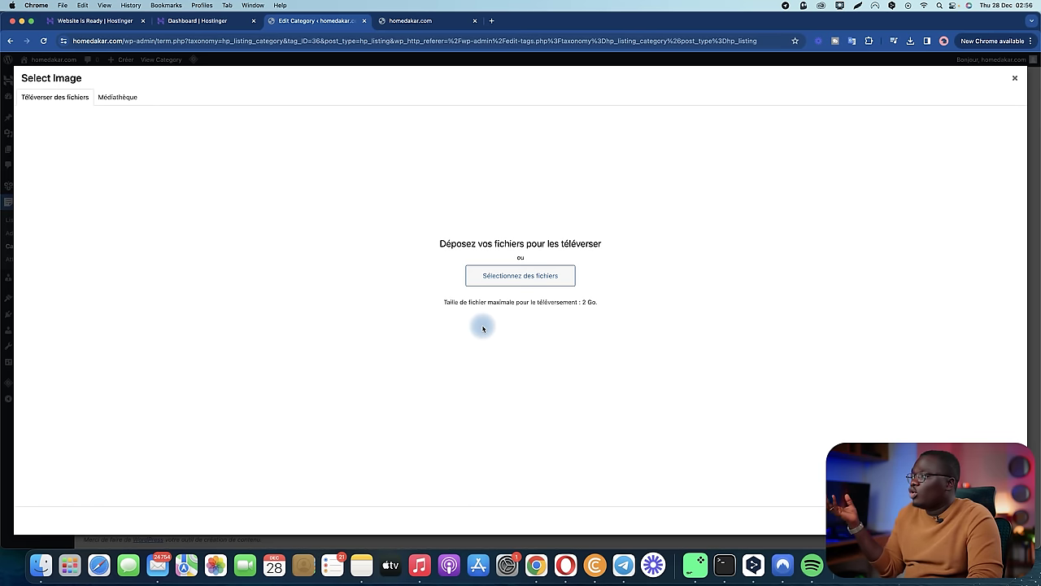
{"action": "left_click", "coordinate": [117, 97]}
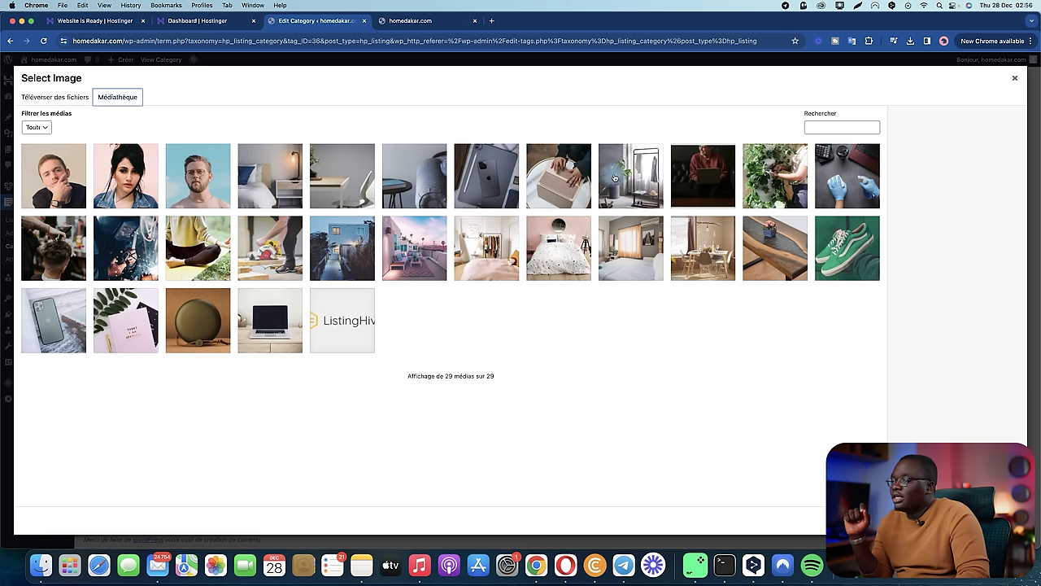
{"action": "left_click", "coordinate": [631, 176]}
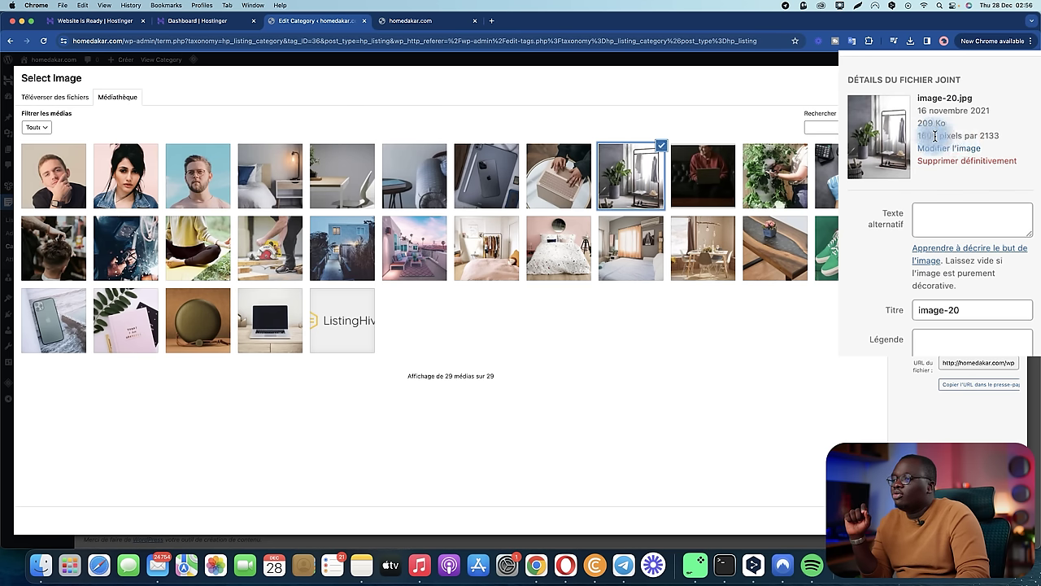
{"action": "left_click", "coordinate": [490, 170]}
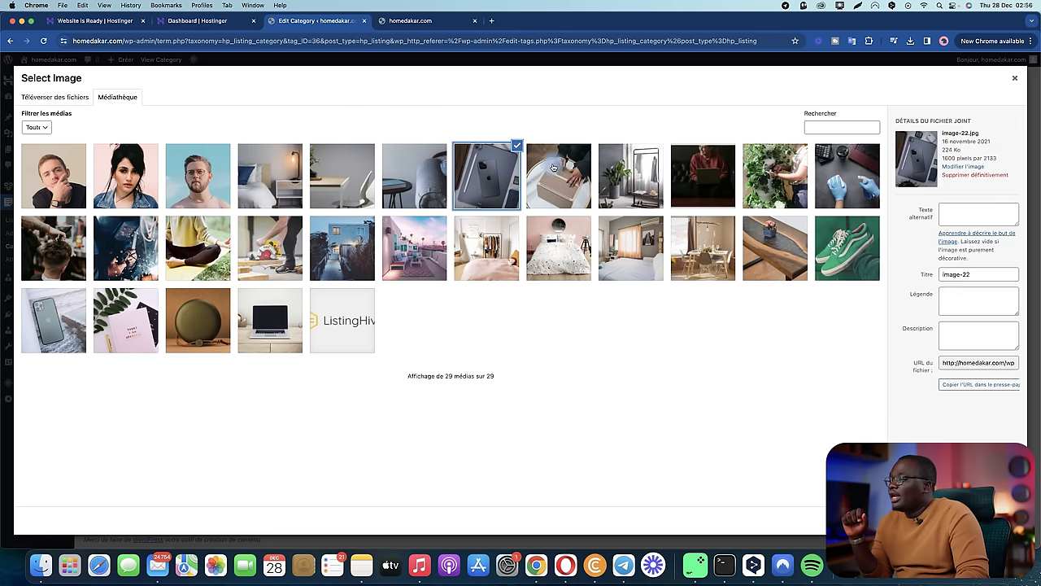
{"action": "left_click", "coordinate": [496, 175]}
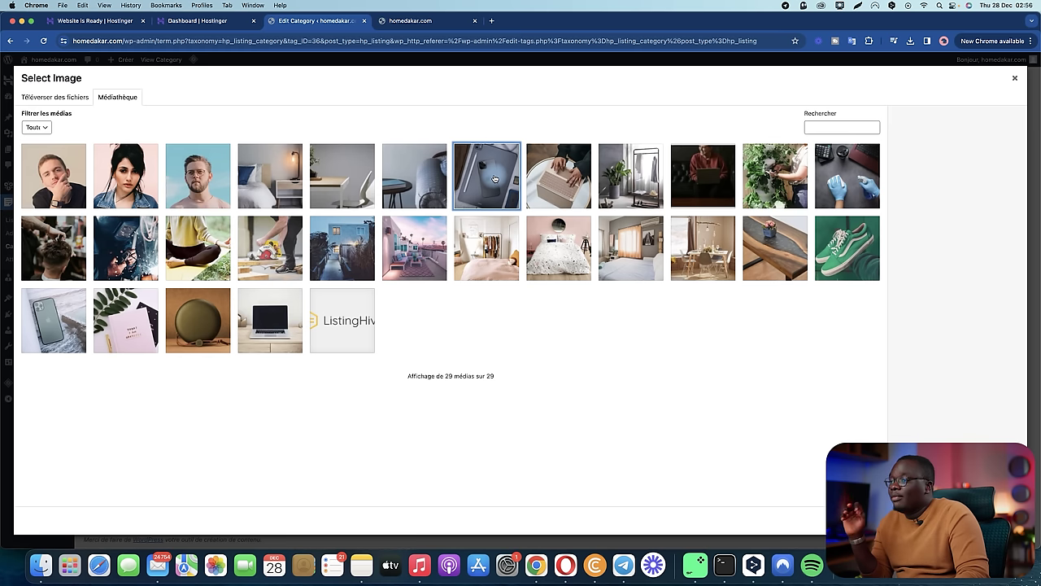
{"action": "left_click", "coordinate": [496, 175]}
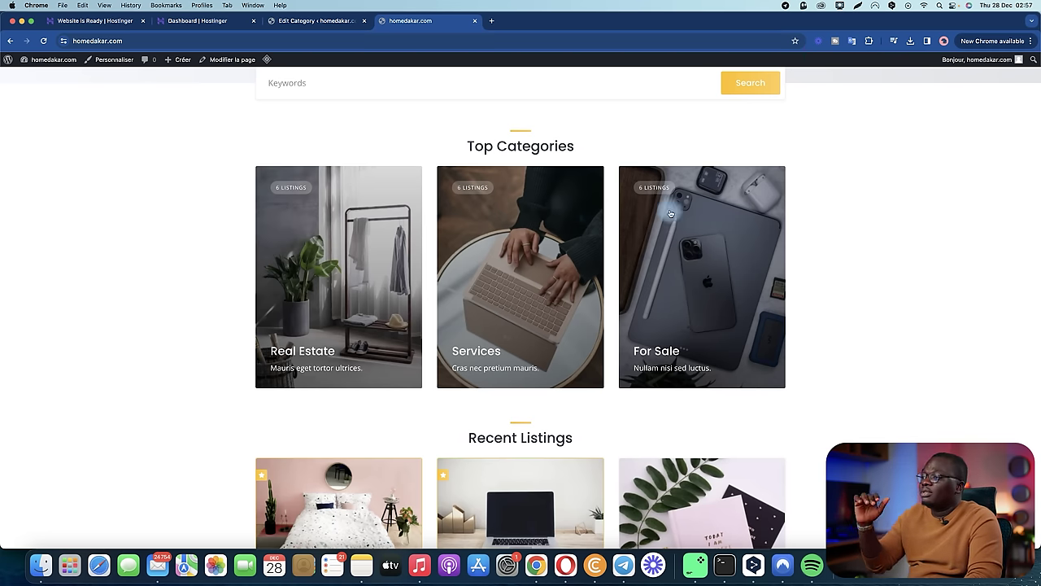
{"action": "left_click", "coordinate": [316, 20]}
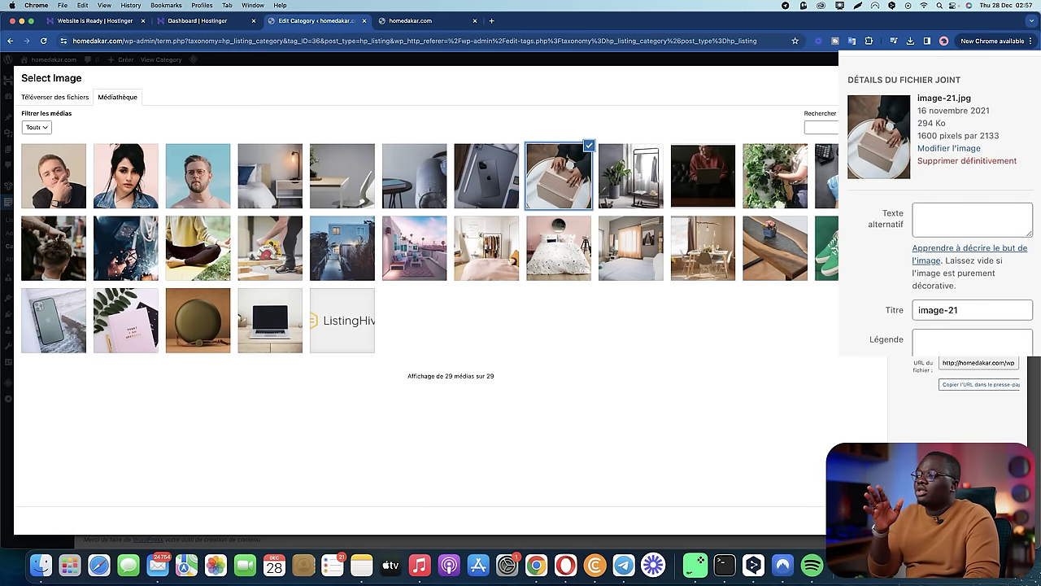
{"action": "left_click", "coordinate": [641, 180]}
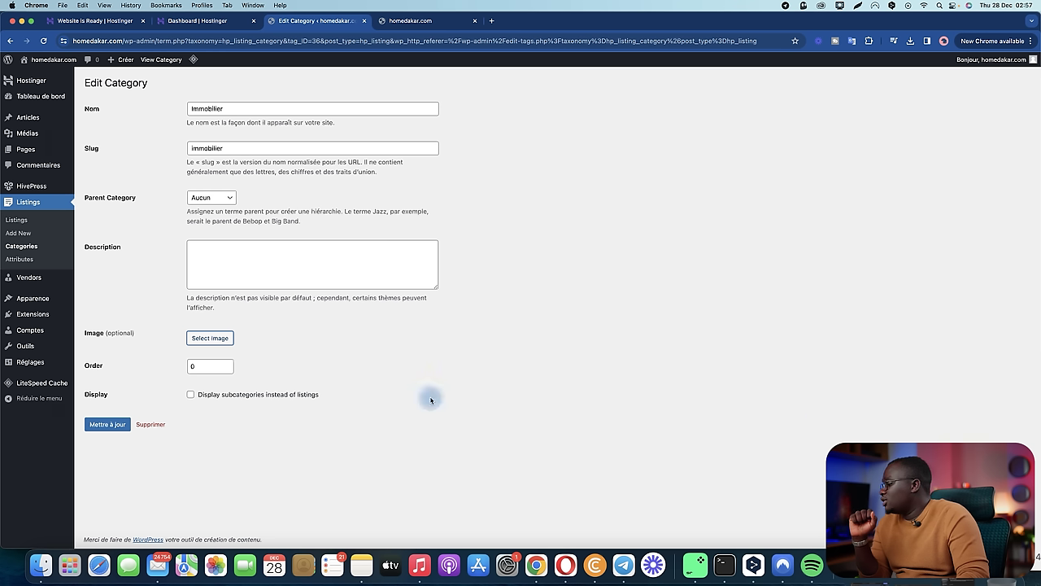
- Confirm the category image, try Immobilier's Villa and Appartements filters on the site, then open Listings > Attributes
{"action": "left_click", "coordinate": [410, 20]}
{"action": "left_click", "coordinate": [43, 41]}
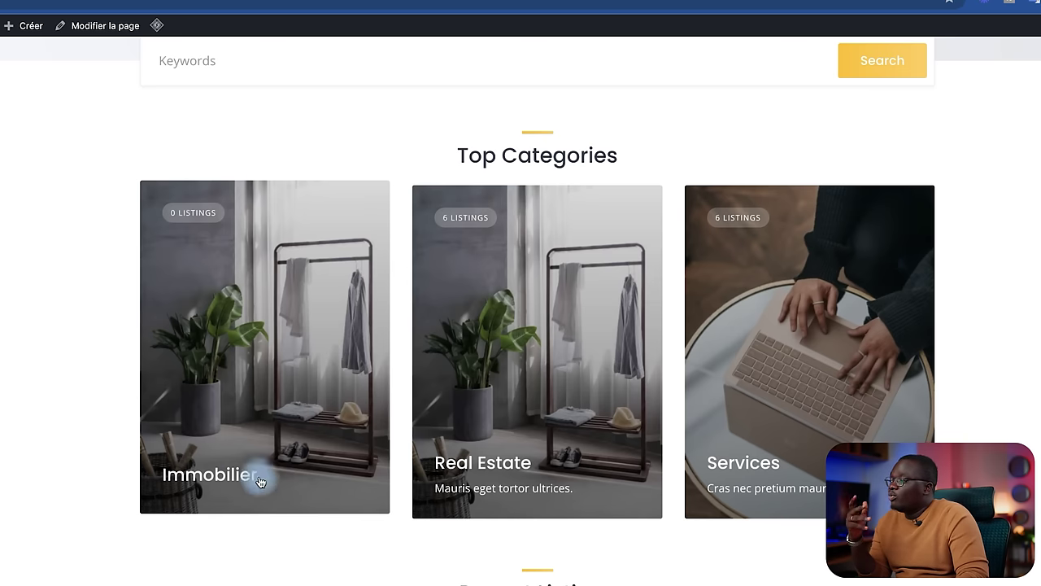
{"action": "left_click", "coordinate": [233, 349]}
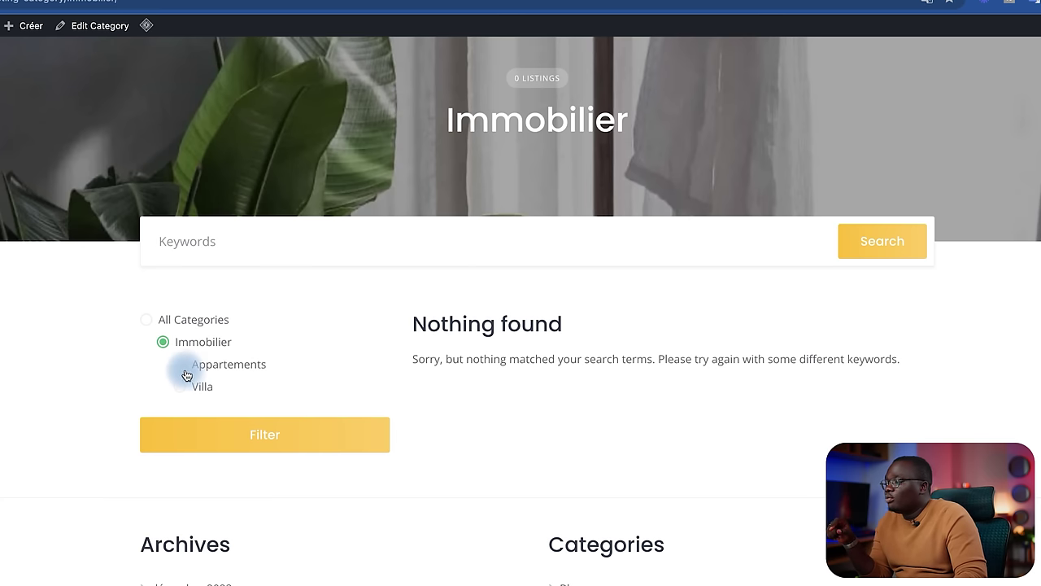
{"action": "left_click", "coordinate": [180, 387]}
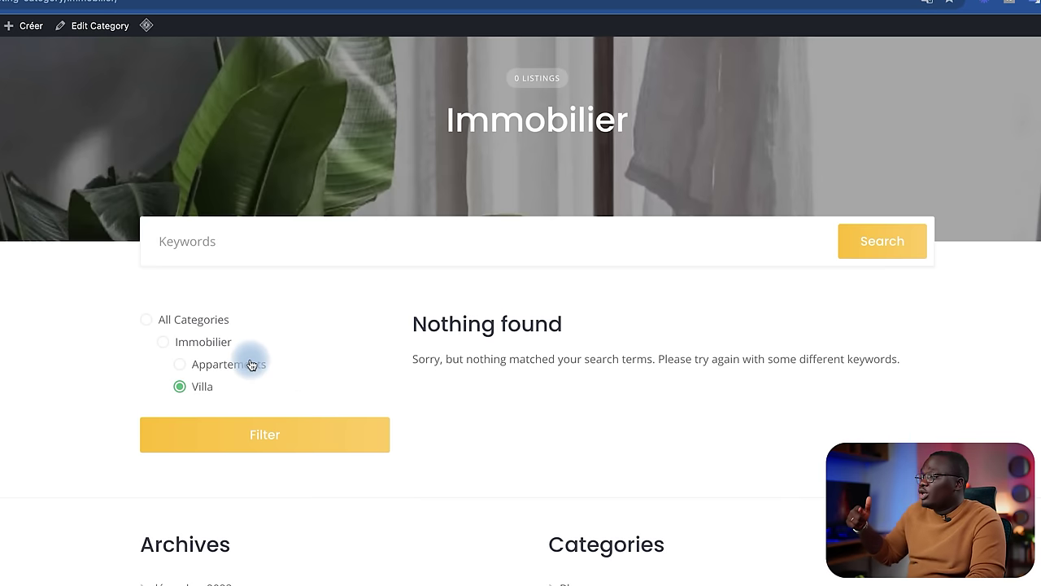
{"action": "left_click", "coordinate": [180, 365]}
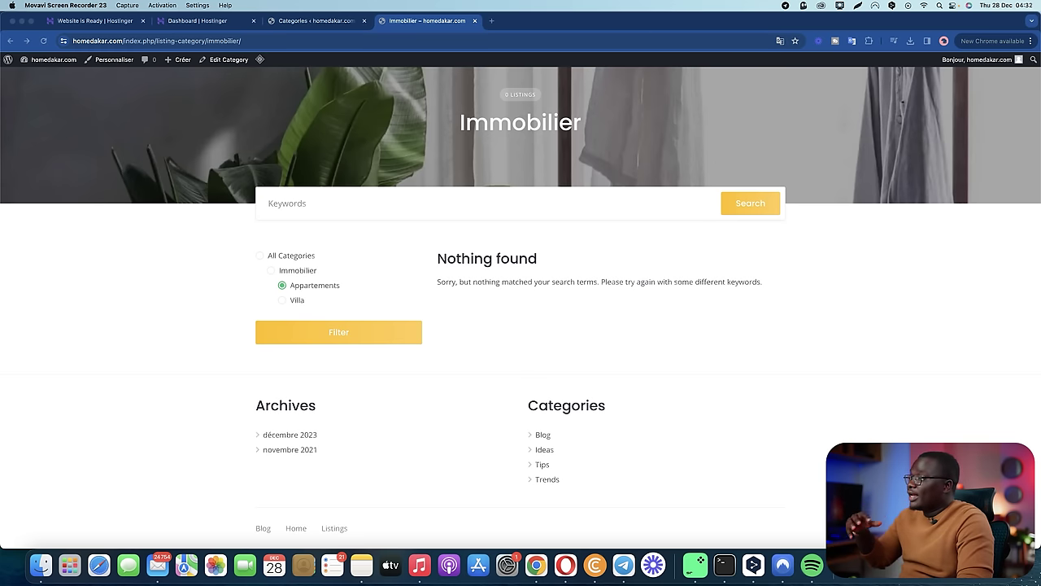
{"action": "left_click", "coordinate": [319, 20]}
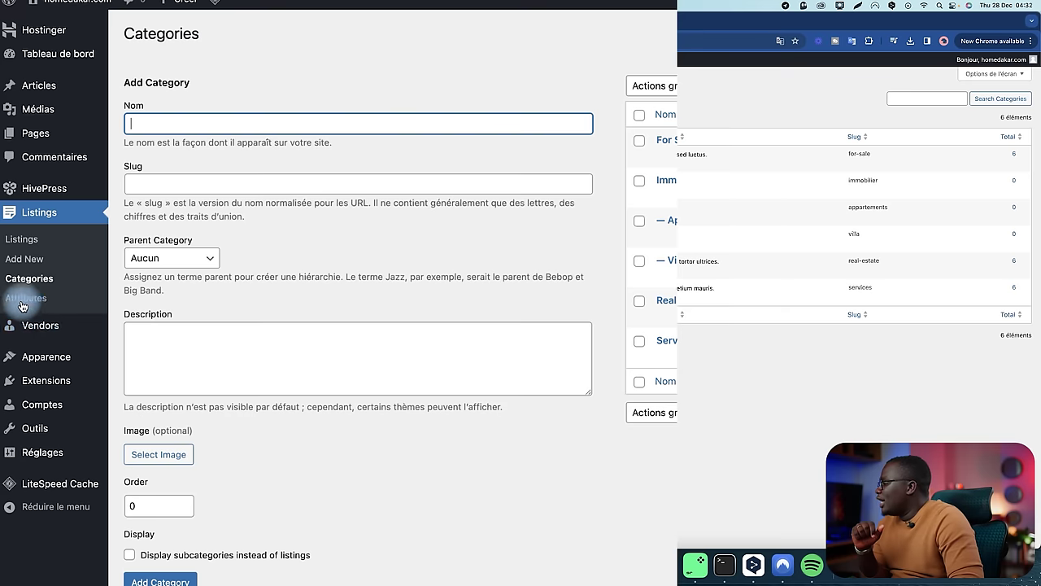
{"action": "left_click", "coordinate": [19, 258]}
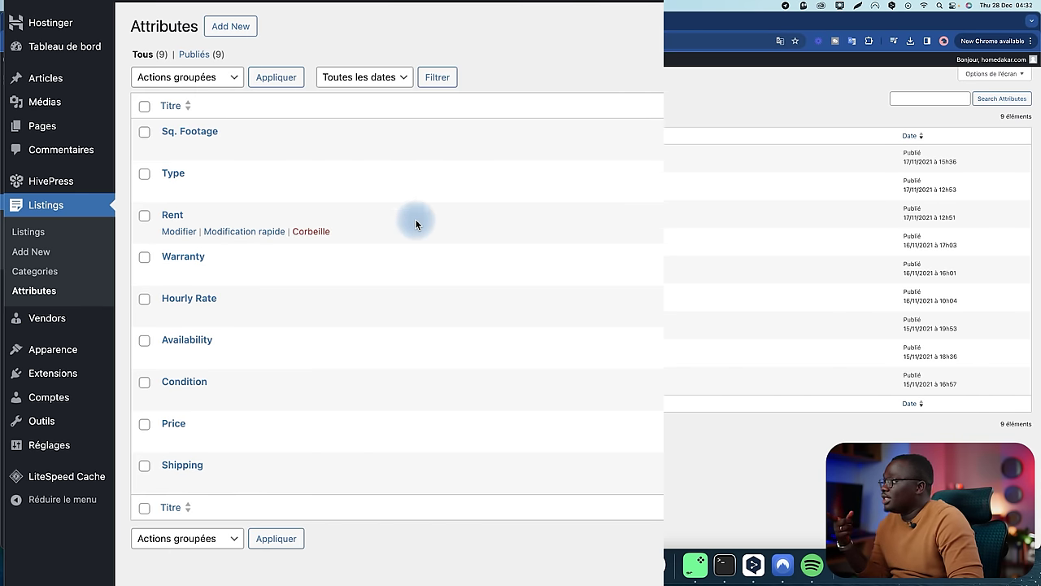
{"action": "left_click", "coordinate": [416, 23]}
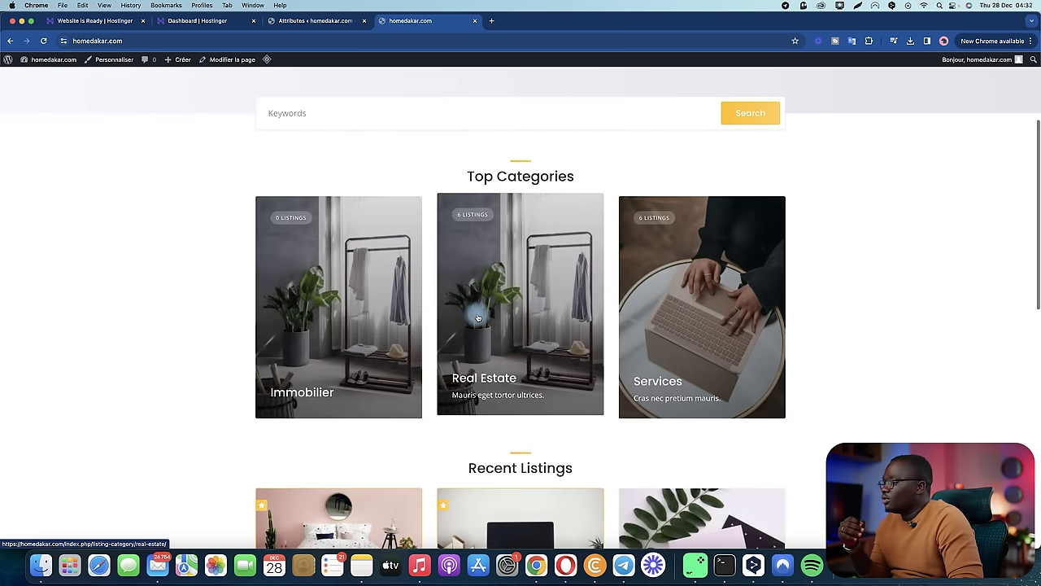
{"action": "left_click", "coordinate": [478, 317]}
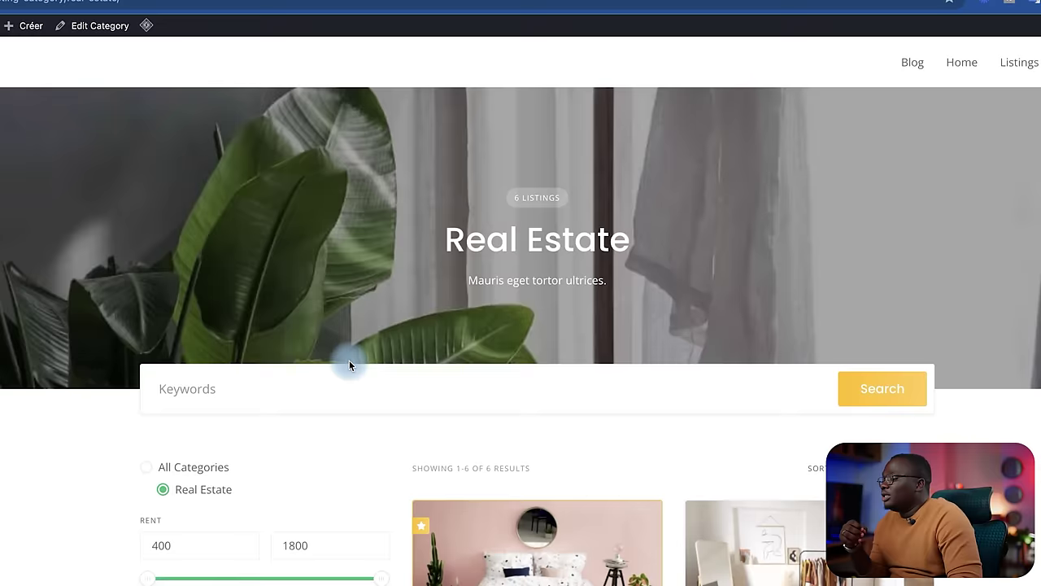
{"action": "scroll", "coordinate": [395, 282], "scroll_direction": "down", "scroll_amount": 5}
{"action": "left_click", "coordinate": [349, 366]}
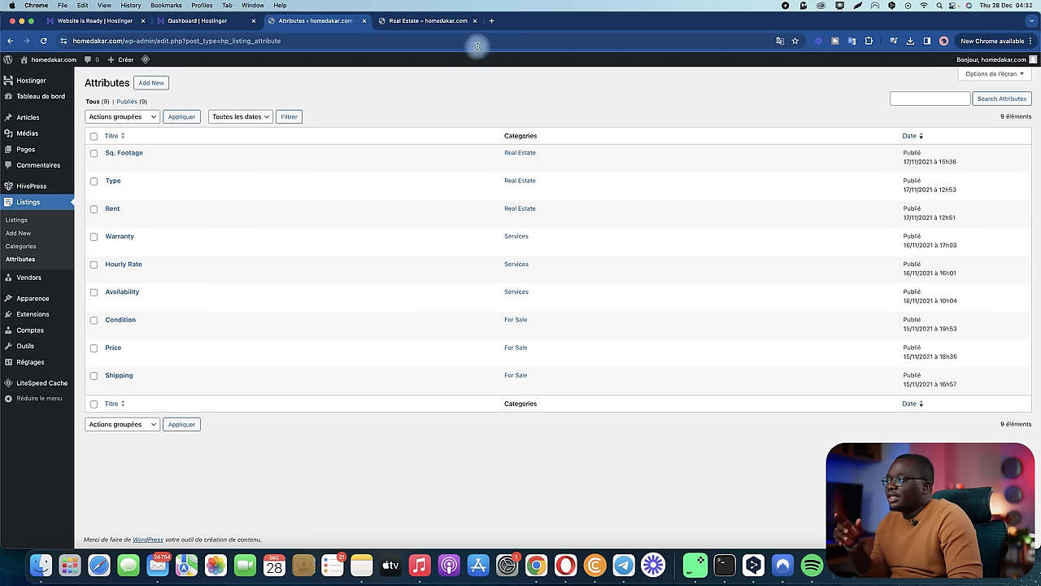
- Create a new attribute titled Prix, editable on the front end, with field type Number
{"action": "left_click", "coordinate": [152, 82]}
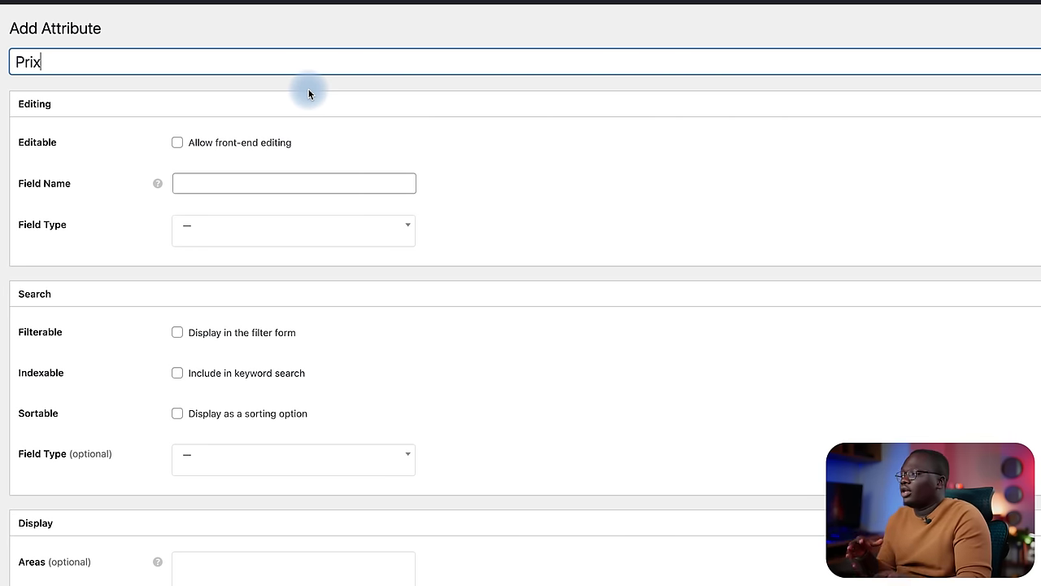
{"action": "left_click", "coordinate": [308, 91]}
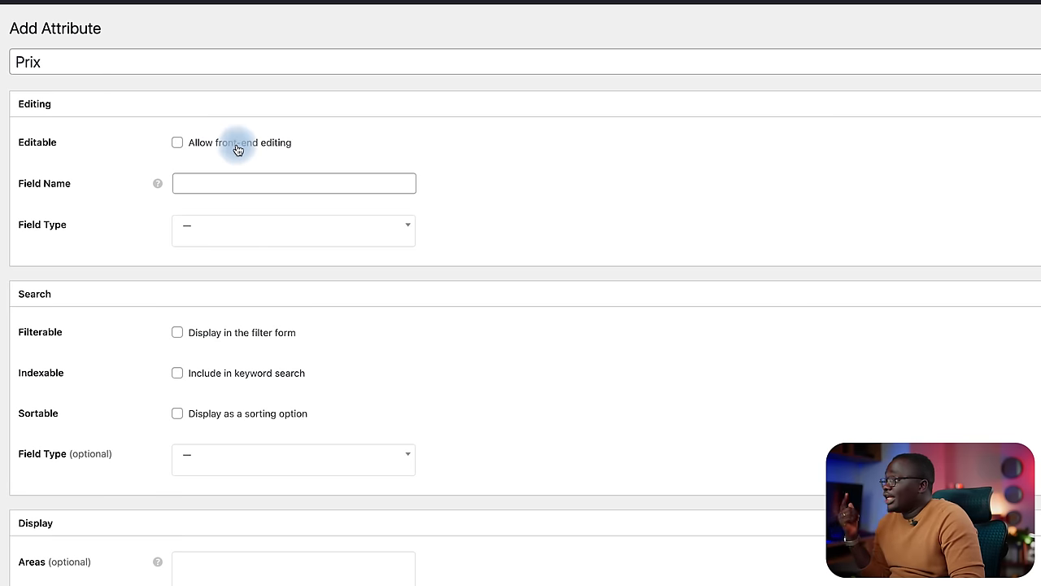
{"action": "left_click", "coordinate": [174, 144]}
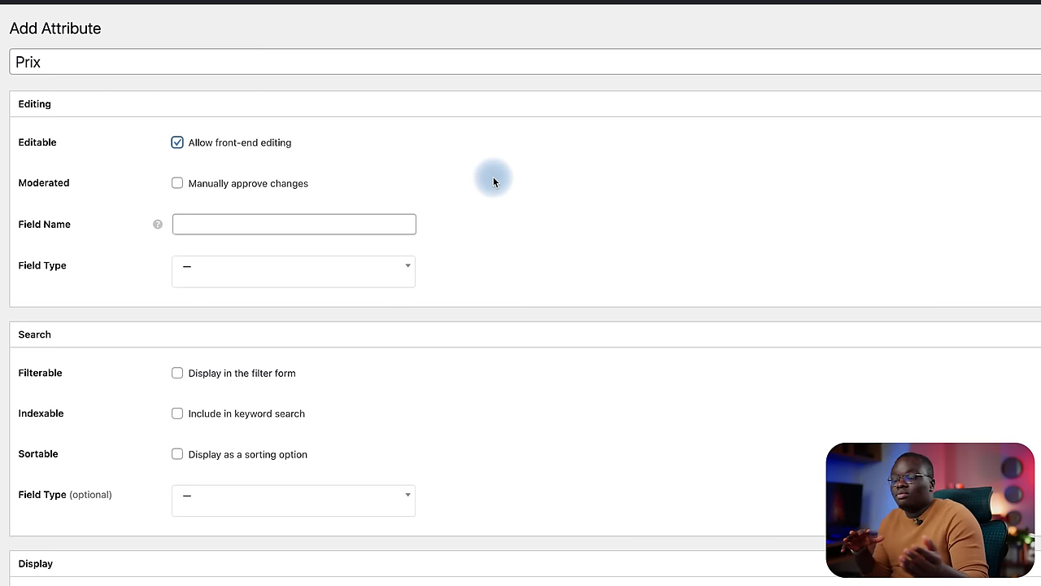
{"action": "scroll", "coordinate": [488, 177], "scroll_direction": "down", "scroll_amount": 1}
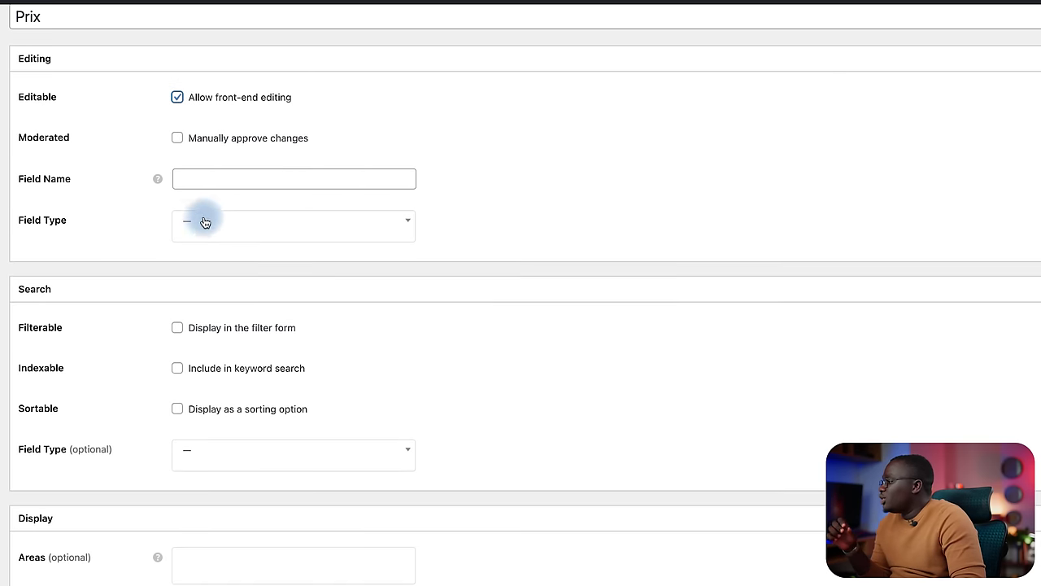
{"action": "scroll", "coordinate": [520, 243], "scroll_direction": "up", "scroll_amount": 1}
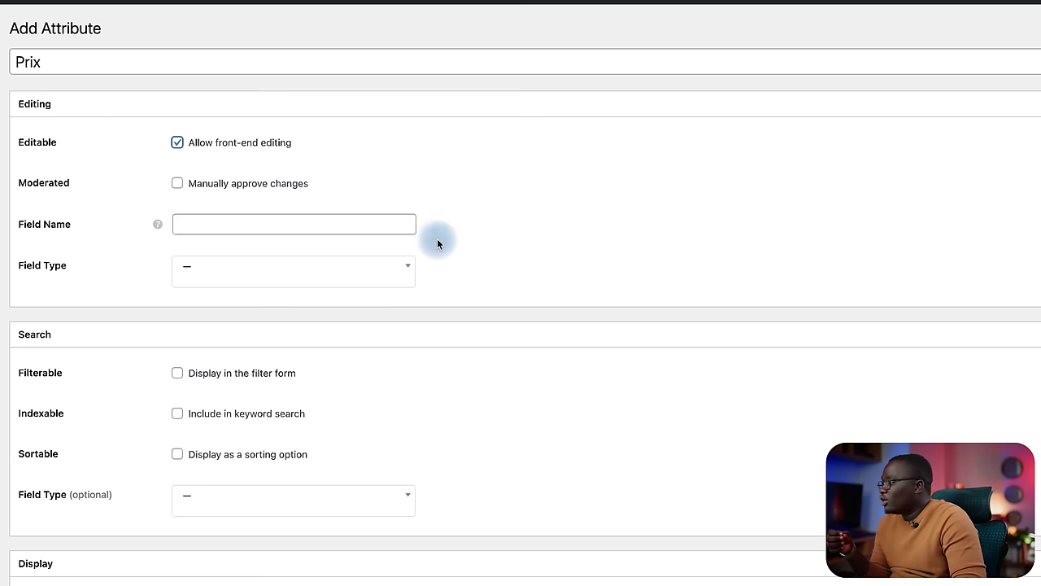
{"action": "left_click", "coordinate": [365, 266]}
{"action": "scroll", "coordinate": [331, 332], "scroll_direction": "down", "scroll_amount": 4}
{"action": "left_click", "coordinate": [326, 351]}
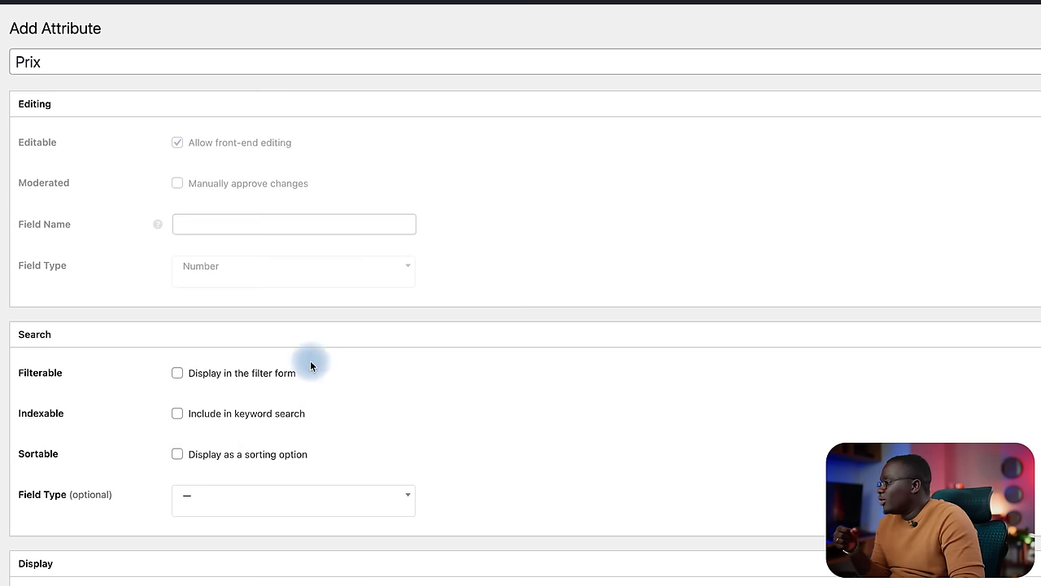
- Make Prix filterable, indexable and sortable, with Number as the search field type
{"action": "scroll", "coordinate": [578, 370], "scroll_direction": "down", "scroll_amount": 2}
{"action": "scroll", "coordinate": [576, 375], "scroll_direction": "down", "scroll_amount": 1}
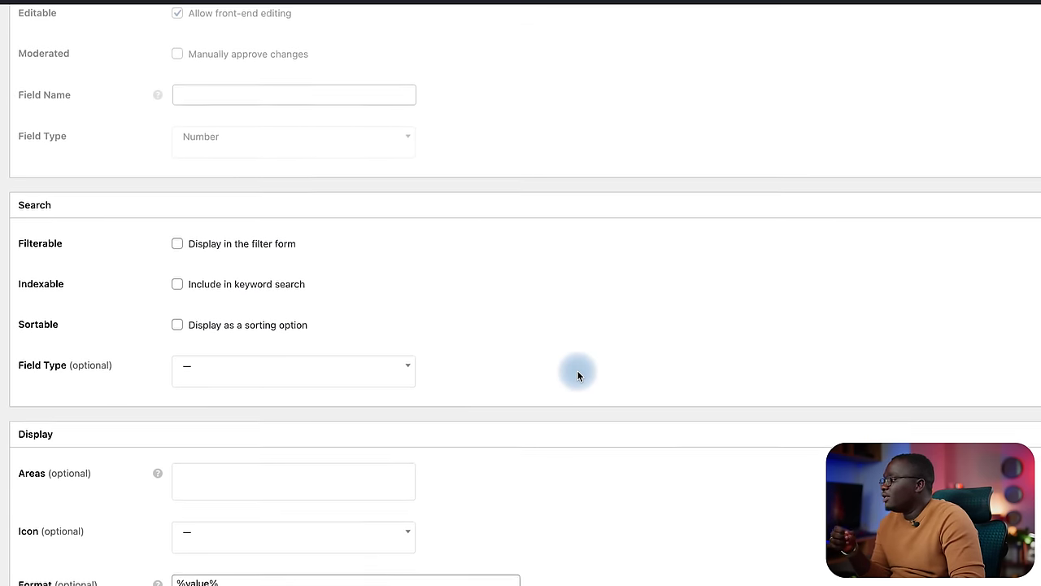
{"action": "scroll", "coordinate": [411, 310], "scroll_direction": "up", "scroll_amount": 2}
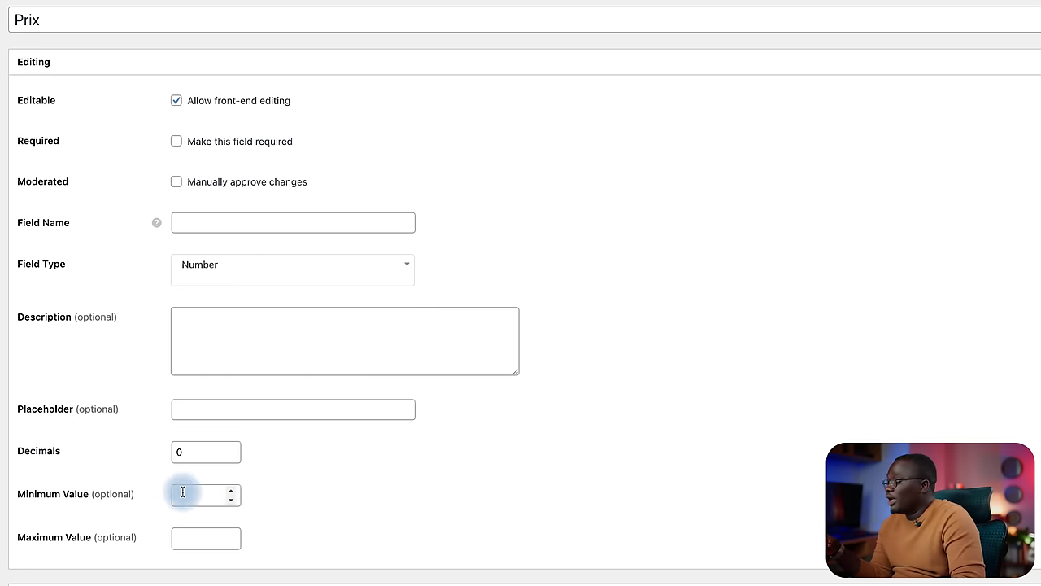
{"action": "scroll", "coordinate": [409, 556], "scroll_direction": "up", "scroll_amount": 1}
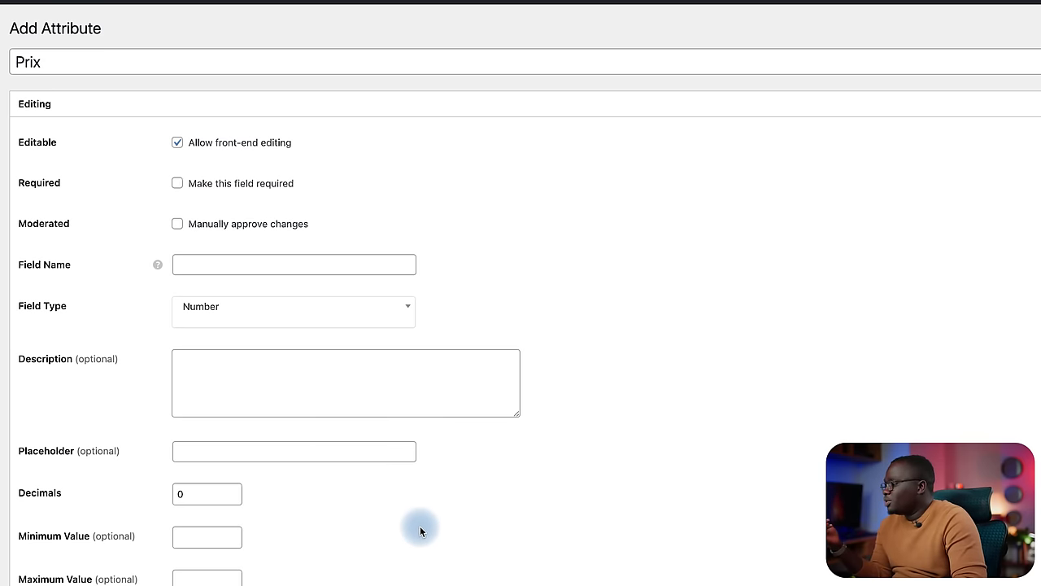
{"action": "scroll", "coordinate": [543, 495], "scroll_direction": "down", "scroll_amount": 5}
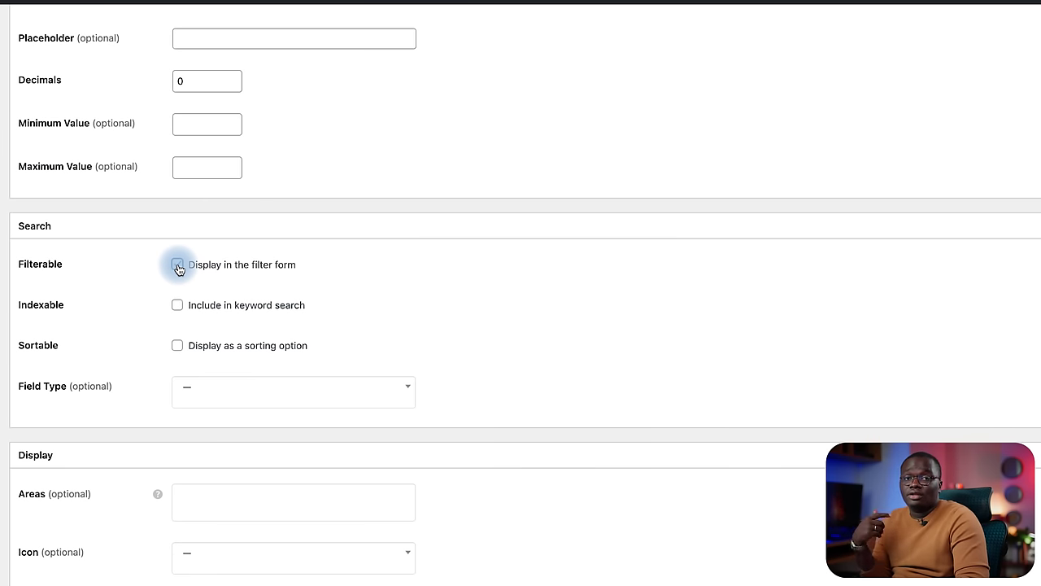
{"action": "left_click", "coordinate": [178, 266]}
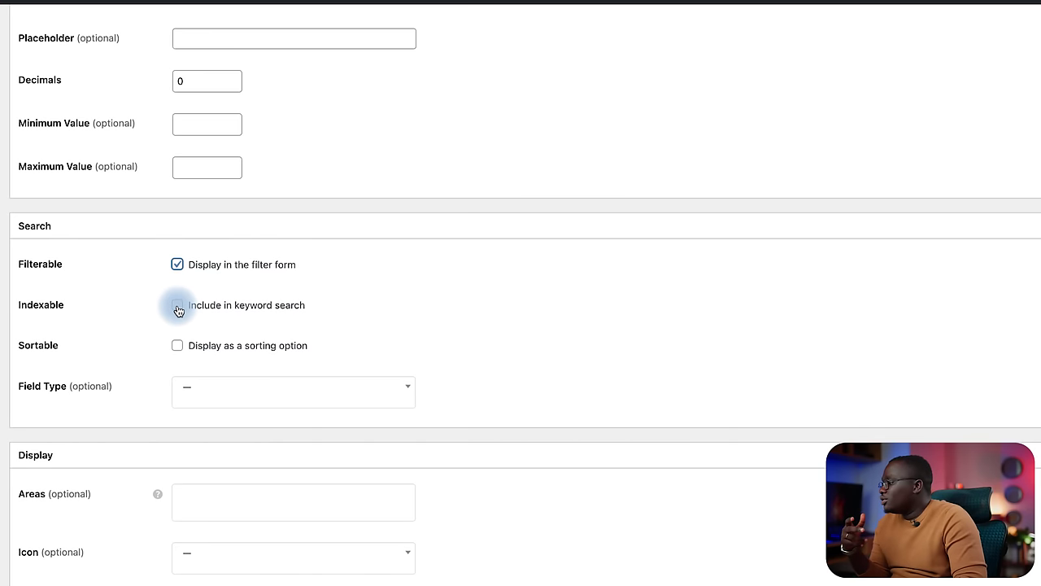
{"action": "left_click", "coordinate": [178, 305]}
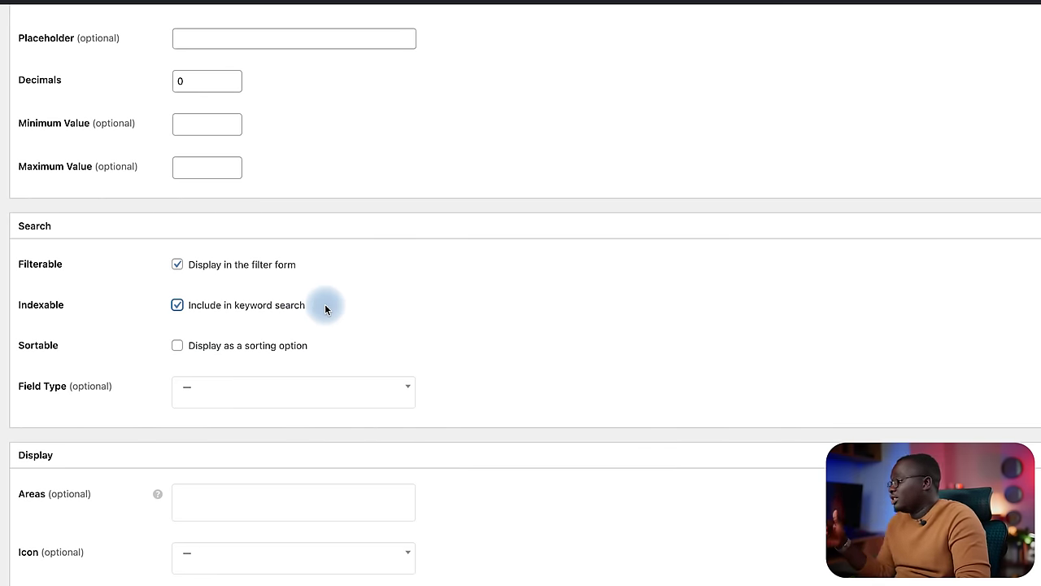
{"action": "left_click", "coordinate": [178, 350]}
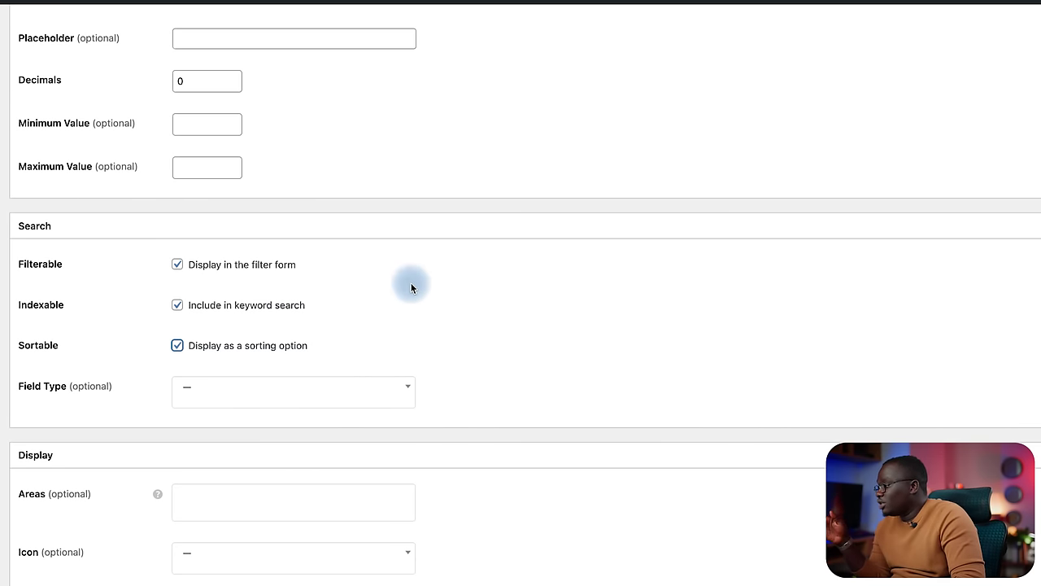
{"action": "scroll", "coordinate": [548, 355], "scroll_direction": "down", "scroll_amount": 1}
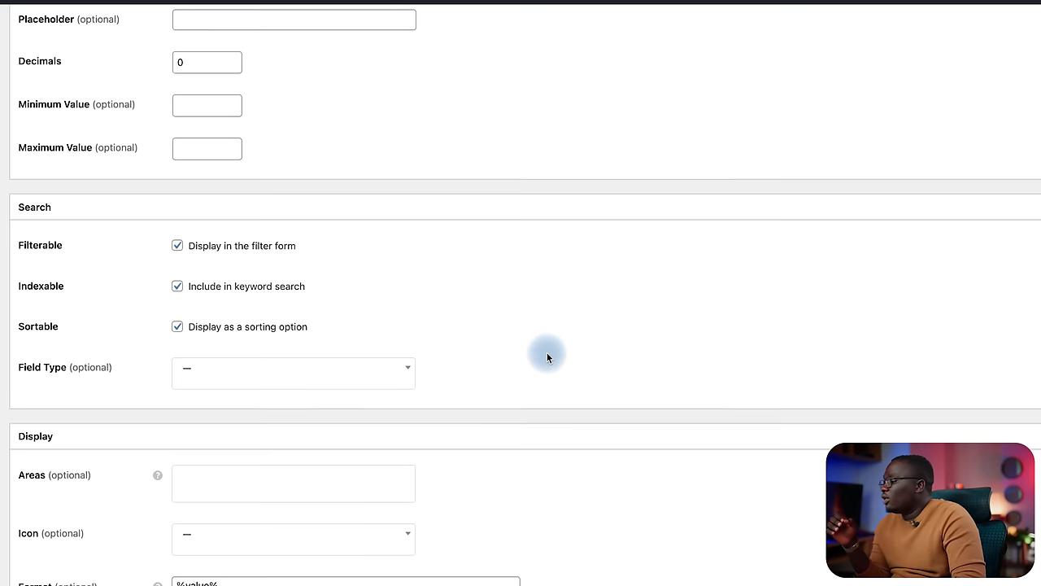
{"action": "left_click", "coordinate": [321, 368]}
{"action": "scroll", "coordinate": [309, 472], "scroll_direction": "down", "scroll_amount": 5}
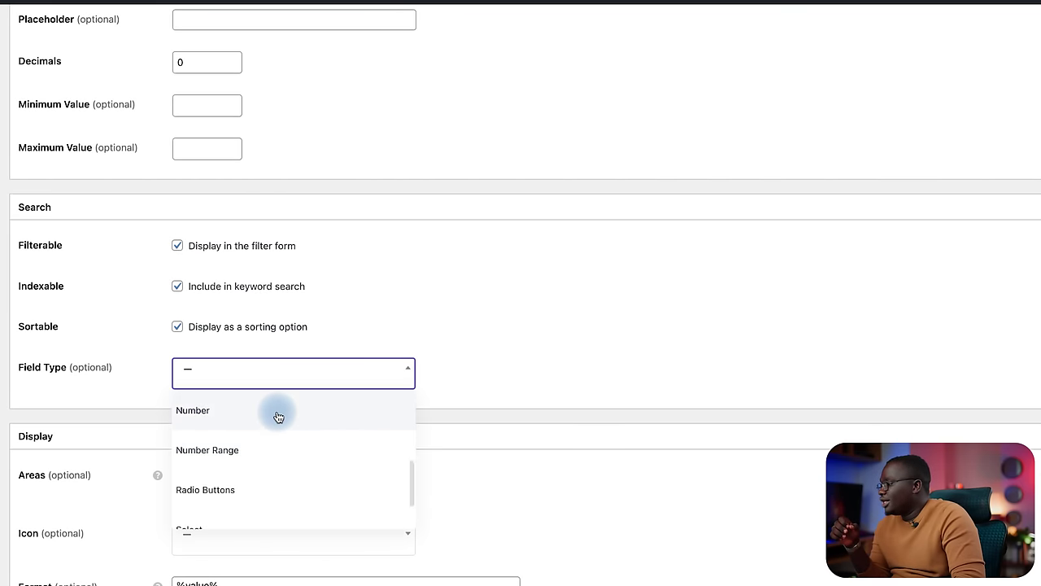
{"action": "left_click", "coordinate": [276, 412]}
{"action": "scroll", "coordinate": [990, 306], "scroll_direction": "up", "scroll_amount": 5}
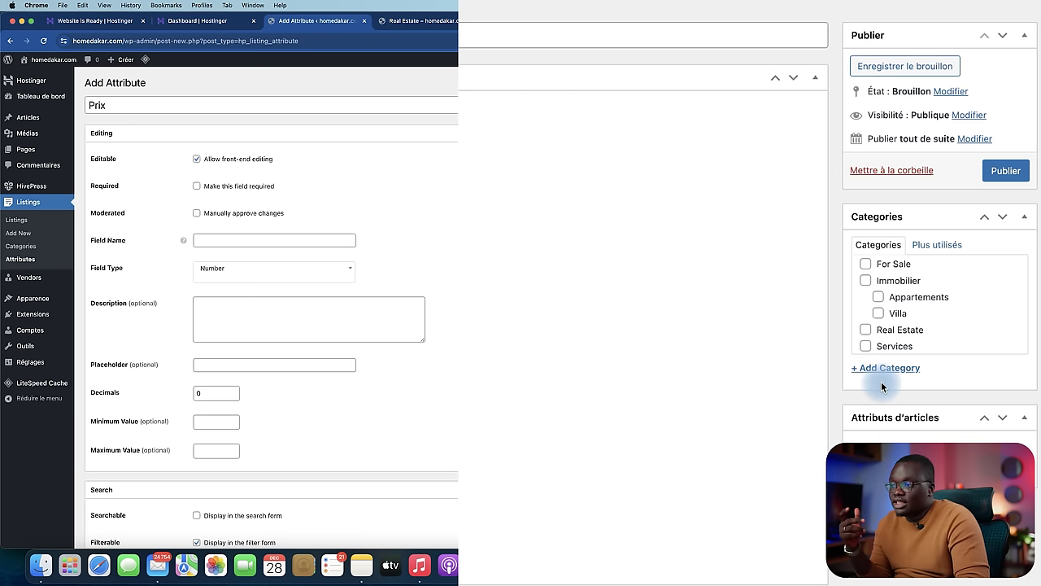
- Assign the attribute to the Immobilier, Appartements and Villa categories
{"action": "left_click", "coordinate": [867, 281]}
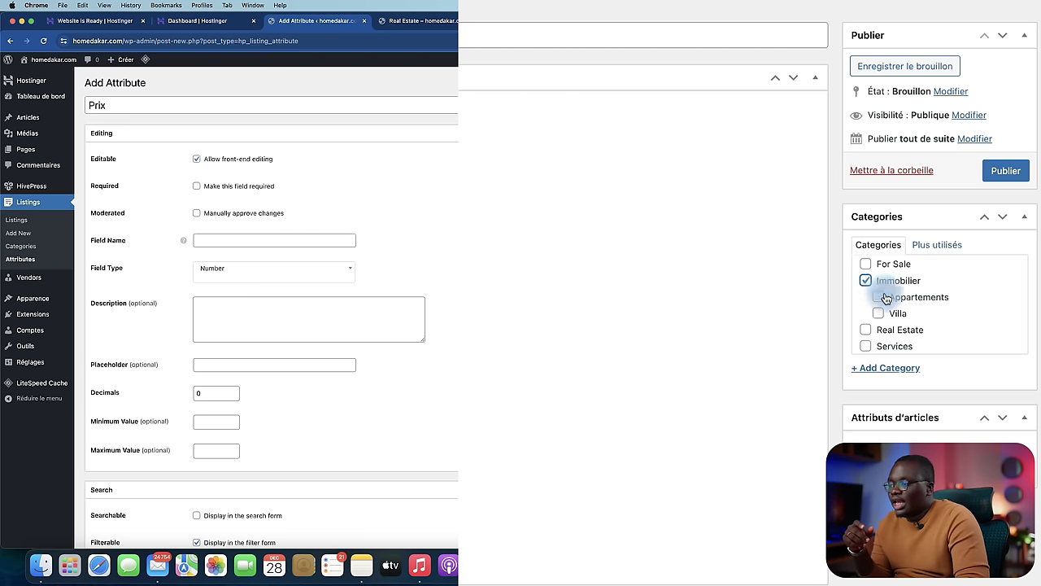
{"action": "left_click", "coordinate": [879, 313]}
{"action": "left_click", "coordinate": [879, 298]}
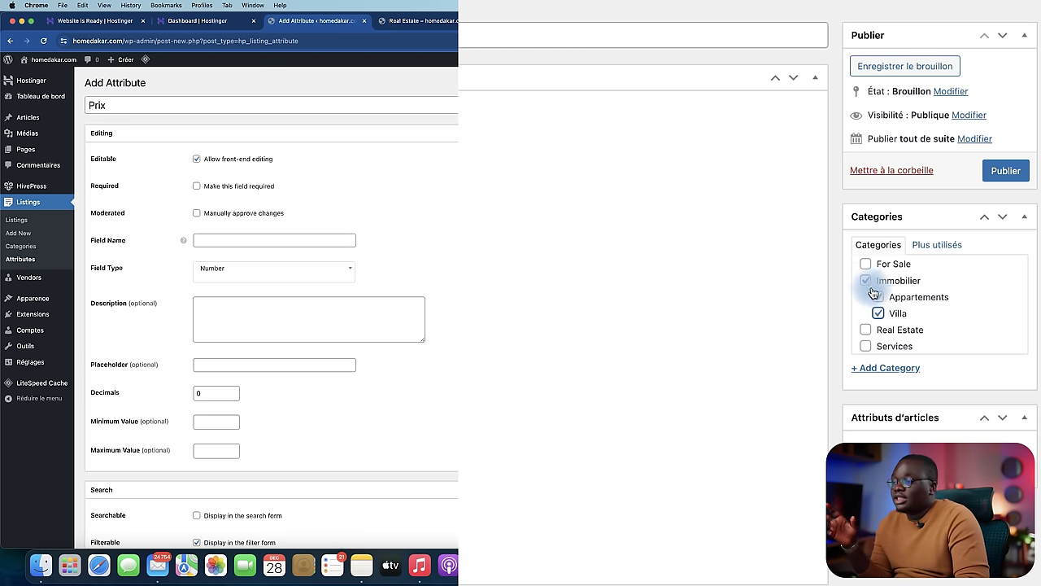
{"action": "left_click", "coordinate": [866, 283]}
{"action": "left_click", "coordinate": [881, 297]}
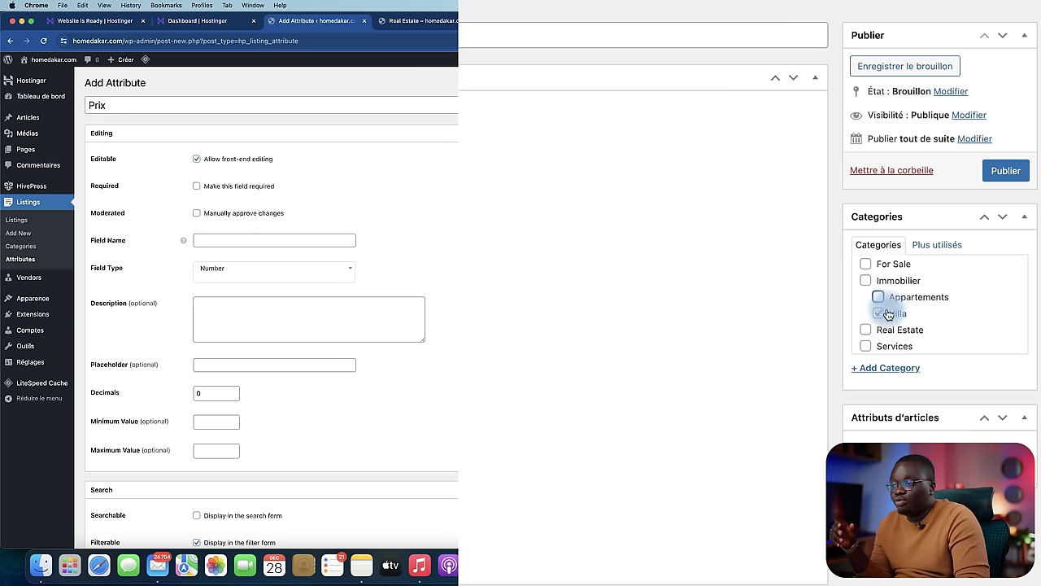
{"action": "left_click", "coordinate": [884, 315]}
{"action": "left_click", "coordinate": [878, 298]}
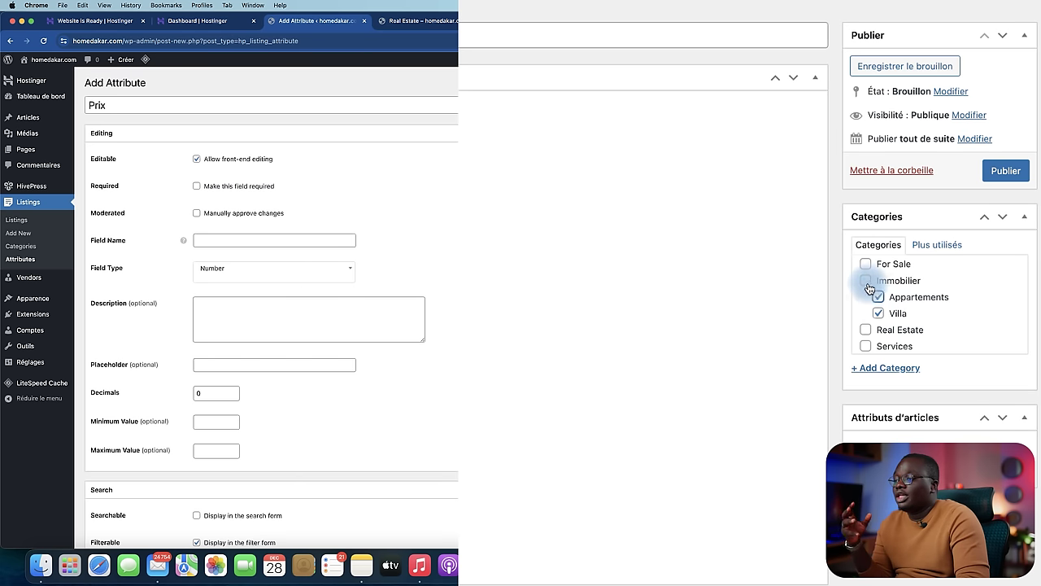
{"action": "left_click", "coordinate": [867, 281]}
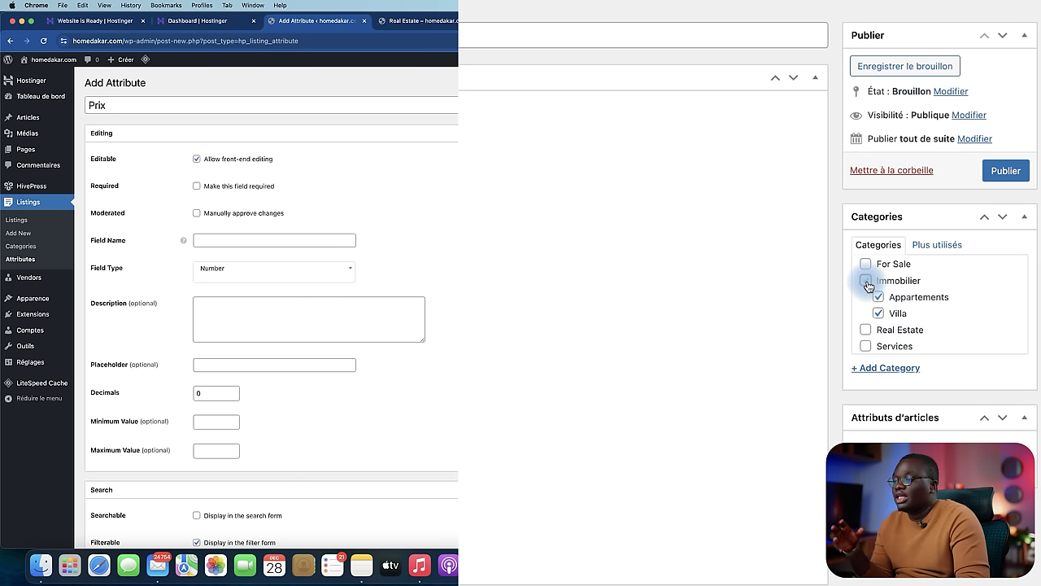
- Publish Prix with field name prix and return to the attributes list
{"action": "left_click", "coordinate": [996, 171]}
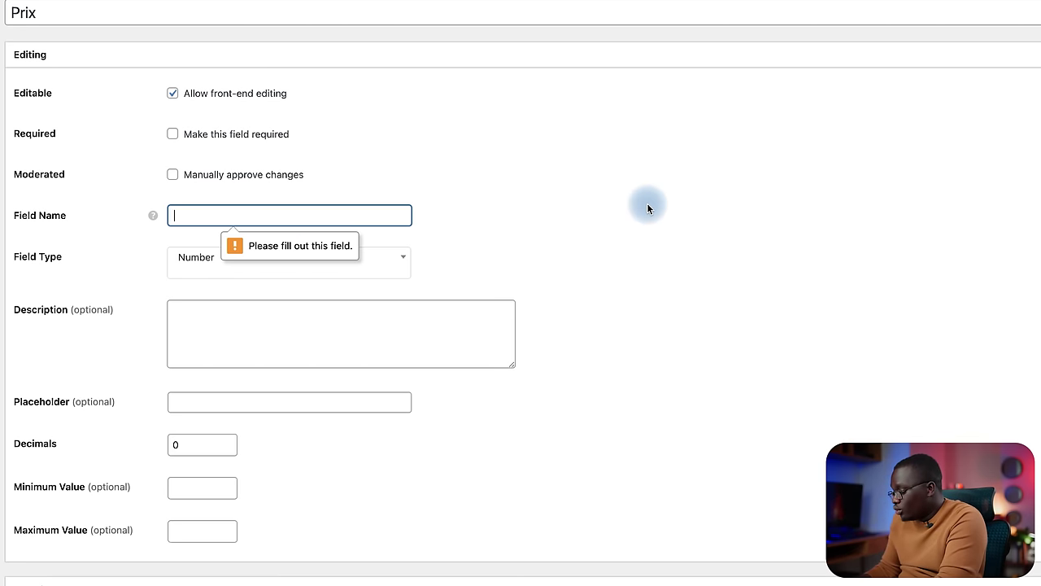
{"action": "type", "text": "prix"}
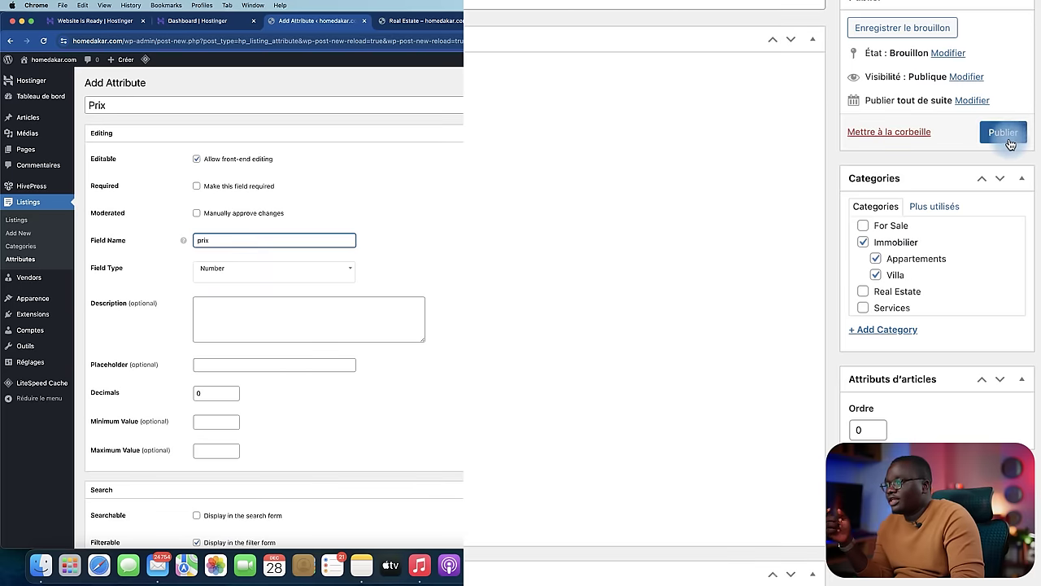
{"action": "left_click", "coordinate": [1008, 140]}
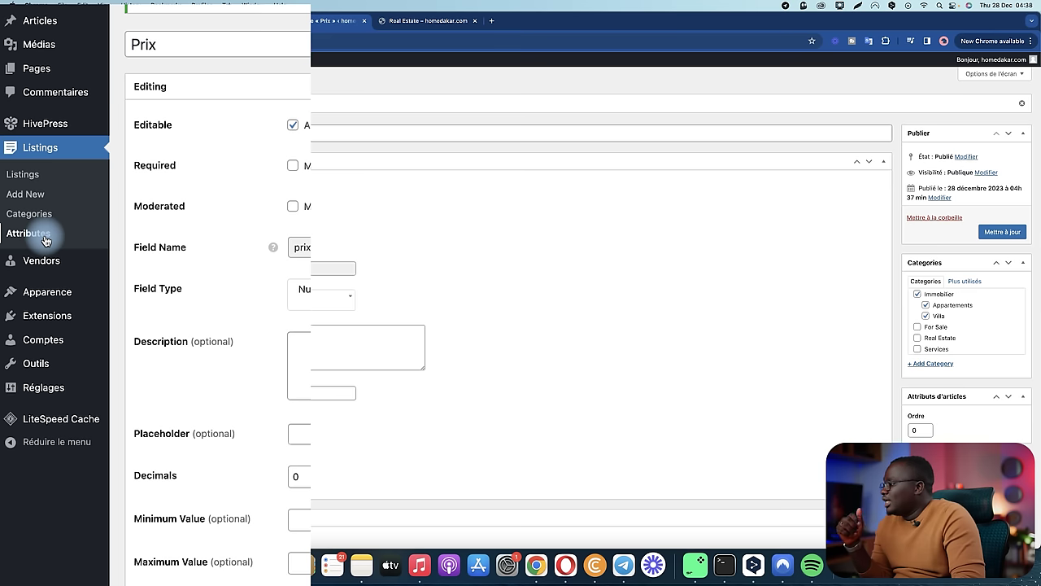
{"action": "left_click", "coordinate": [33, 234]}
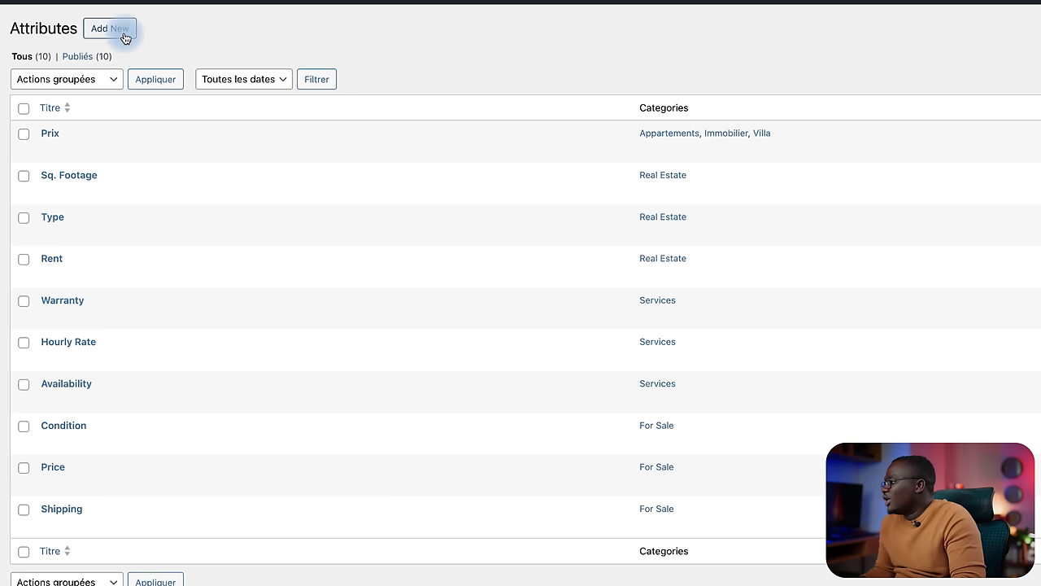
- Create a new attribute titled Ammeublement with field type Checkboxes
{"action": "left_click", "coordinate": [162, 85]}
{"action": "type", "text": "Ammeublement"}
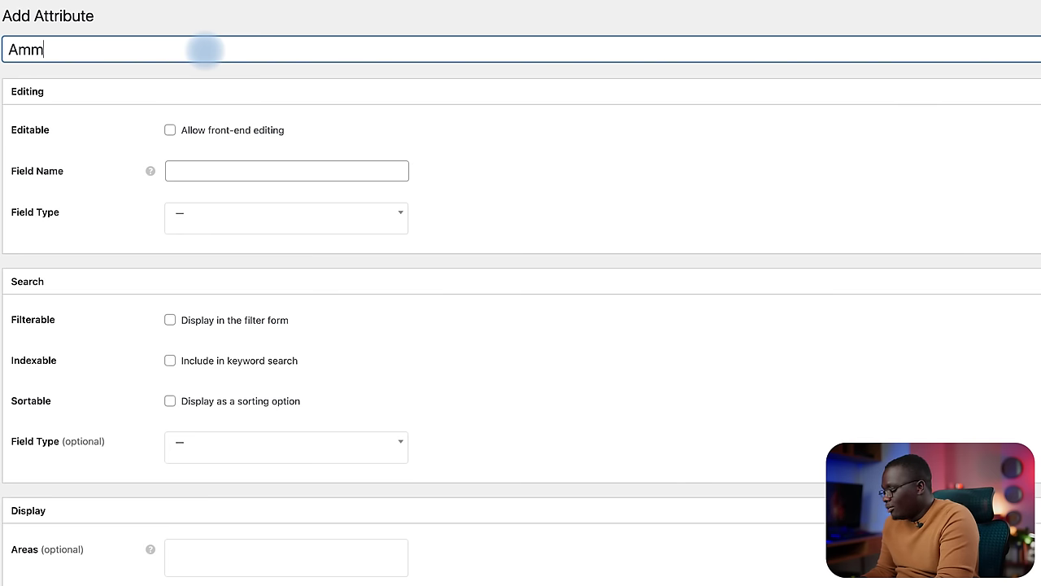
{"action": "key", "text": "ctrl+a"}
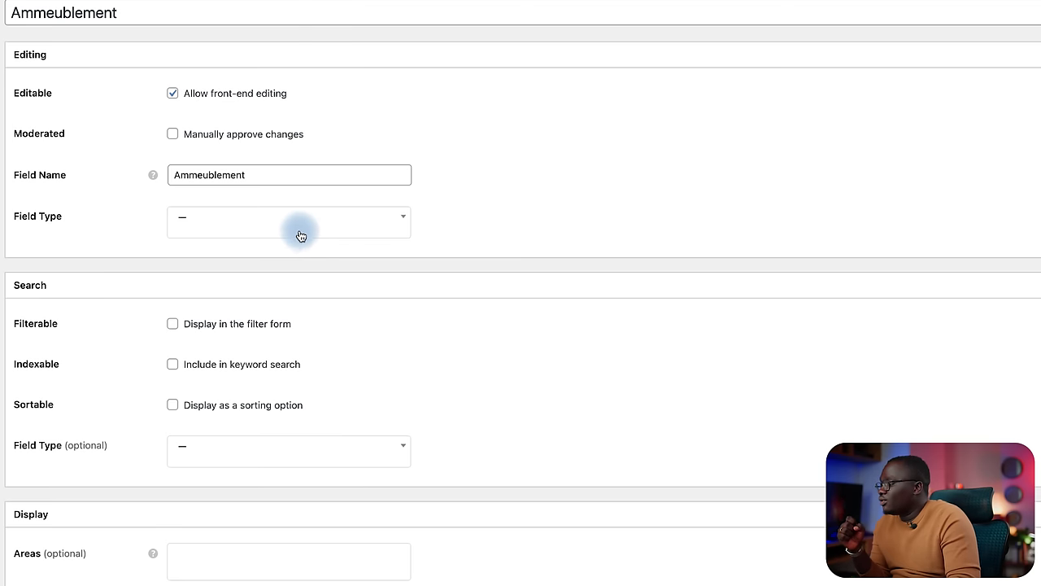
{"action": "left_click", "coordinate": [282, 251]}
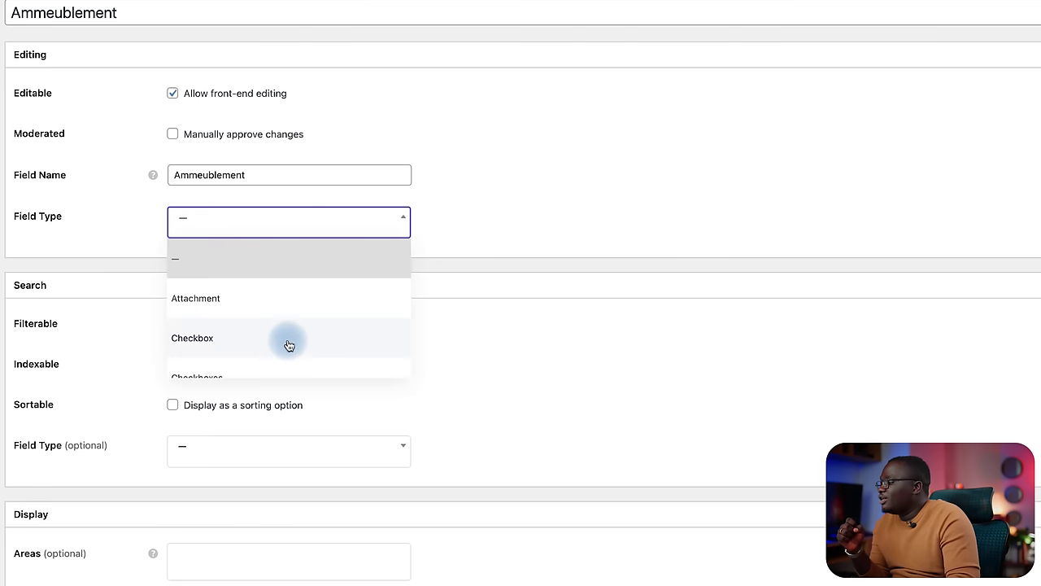
{"action": "scroll", "coordinate": [286, 344], "scroll_direction": "down", "scroll_amount": 2}
{"action": "left_click", "coordinate": [207, 326]}
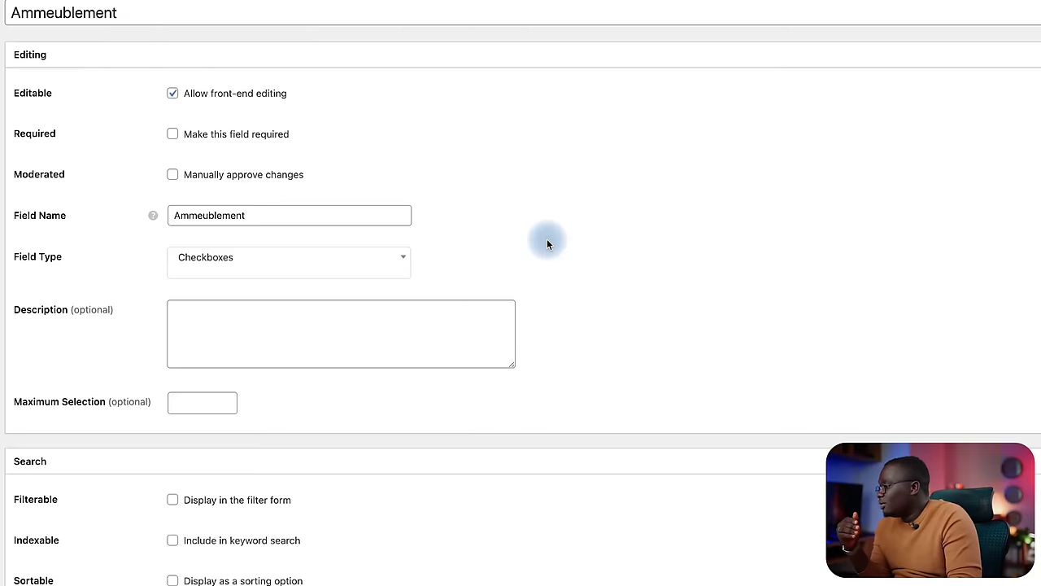
- Make Ammeublement filterable, indexable and sortable, with Checkboxes as the search field type
{"action": "scroll", "coordinate": [547, 244], "scroll_direction": "down", "scroll_amount": 3}
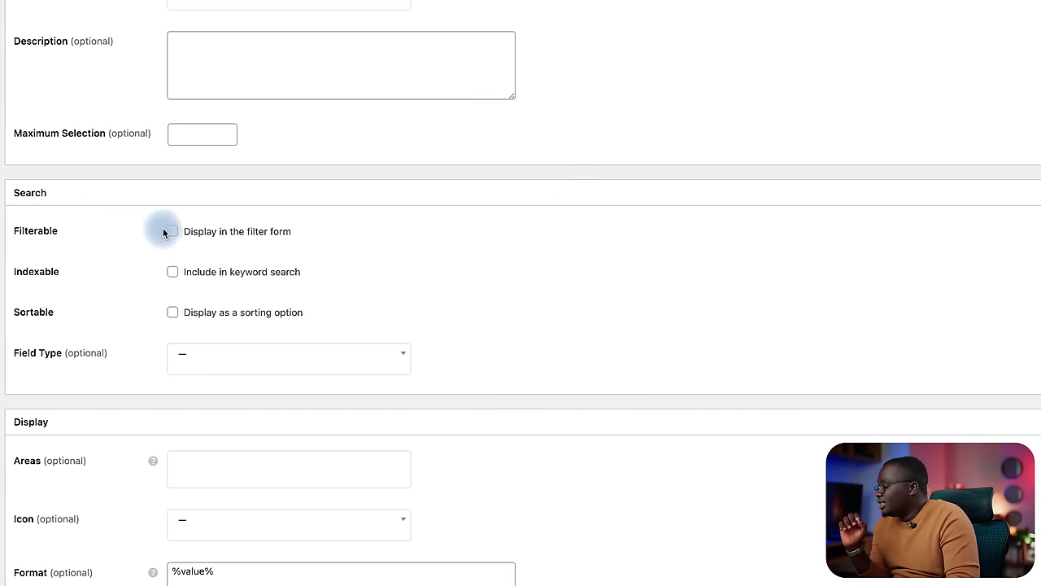
{"action": "left_click", "coordinate": [169, 234]}
{"action": "left_click", "coordinate": [174, 277]}
{"action": "left_click", "coordinate": [177, 319]}
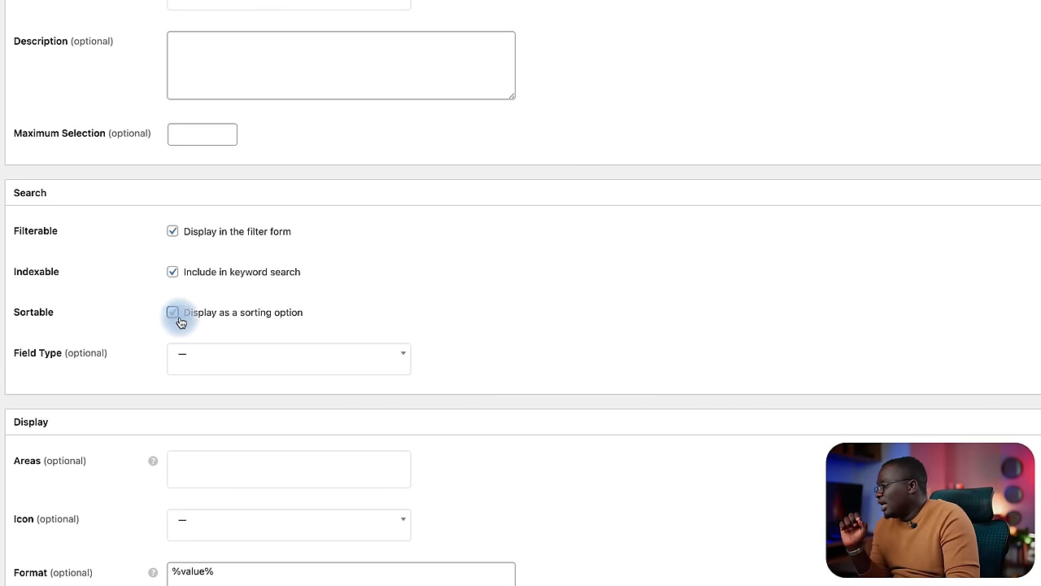
{"action": "left_click", "coordinate": [333, 359]}
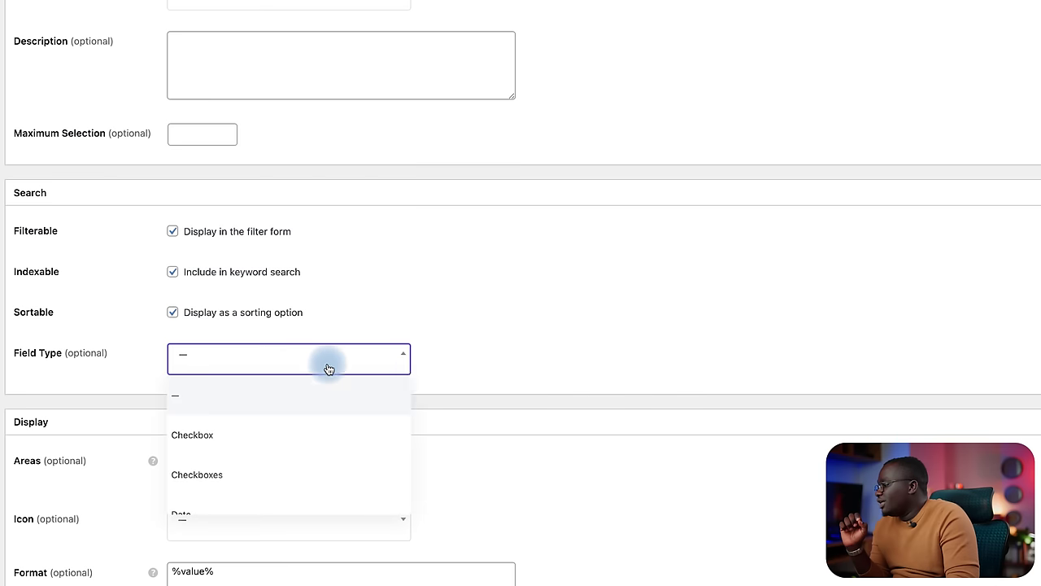
{"action": "left_click", "coordinate": [336, 481]}
{"action": "scroll", "coordinate": [748, 332], "scroll_direction": "up", "scroll_amount": 3}
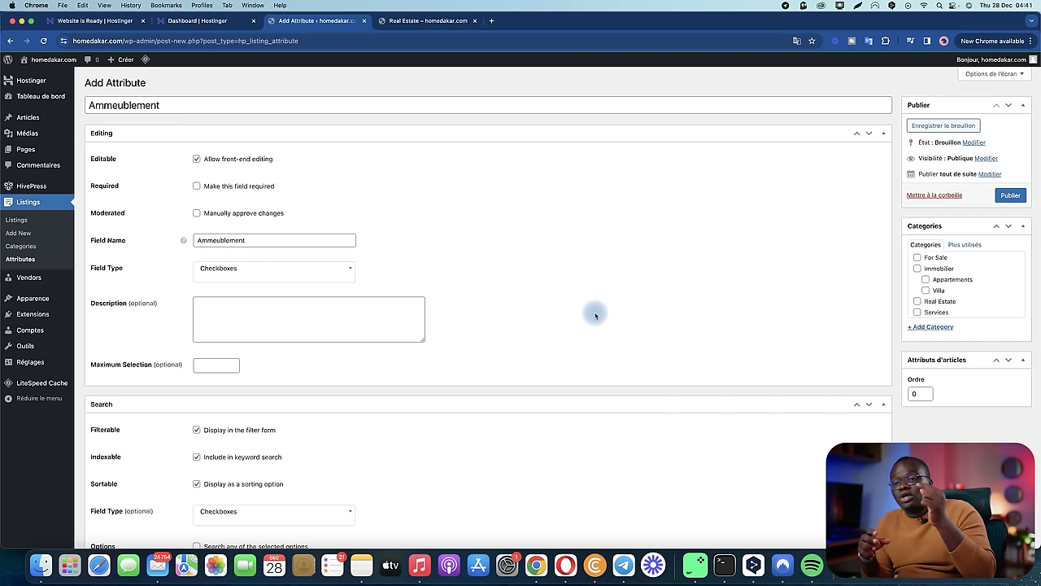
- Assign Ammeublement to Immobilier, Appartements and Villa and publish it
{"action": "left_click", "coordinate": [916, 267]}
{"action": "left_click", "coordinate": [916, 268]}
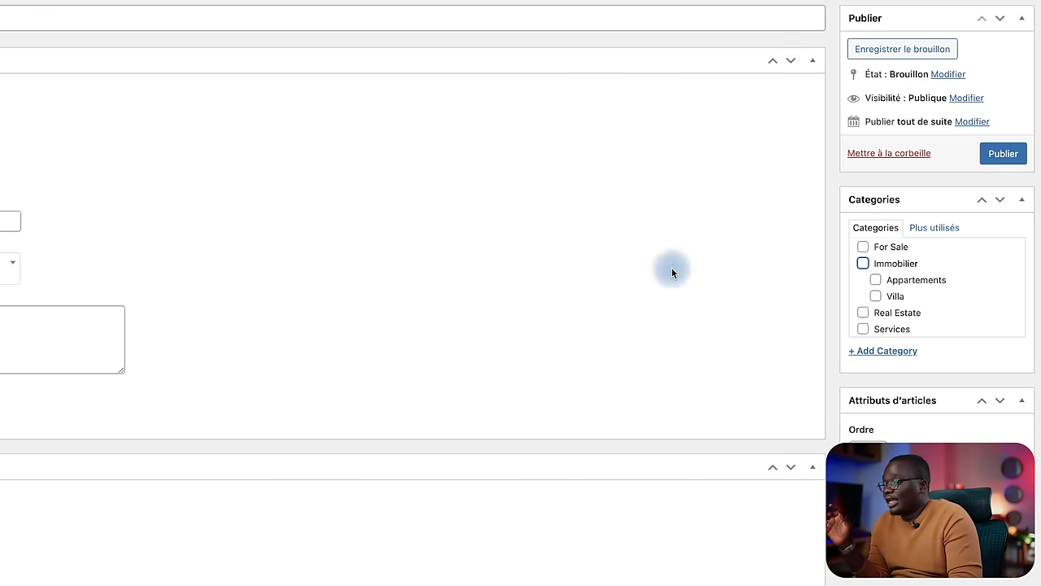
{"action": "left_click", "coordinate": [863, 263]}
{"action": "left_click", "coordinate": [875, 280]}
{"action": "left_click", "coordinate": [875, 296]}
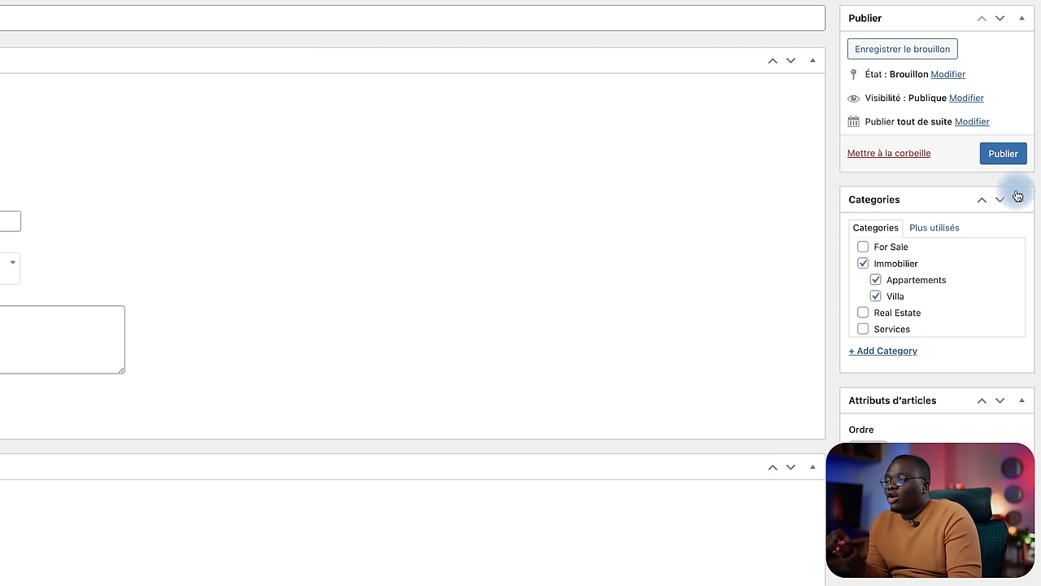
{"action": "left_click", "coordinate": [1006, 156]}
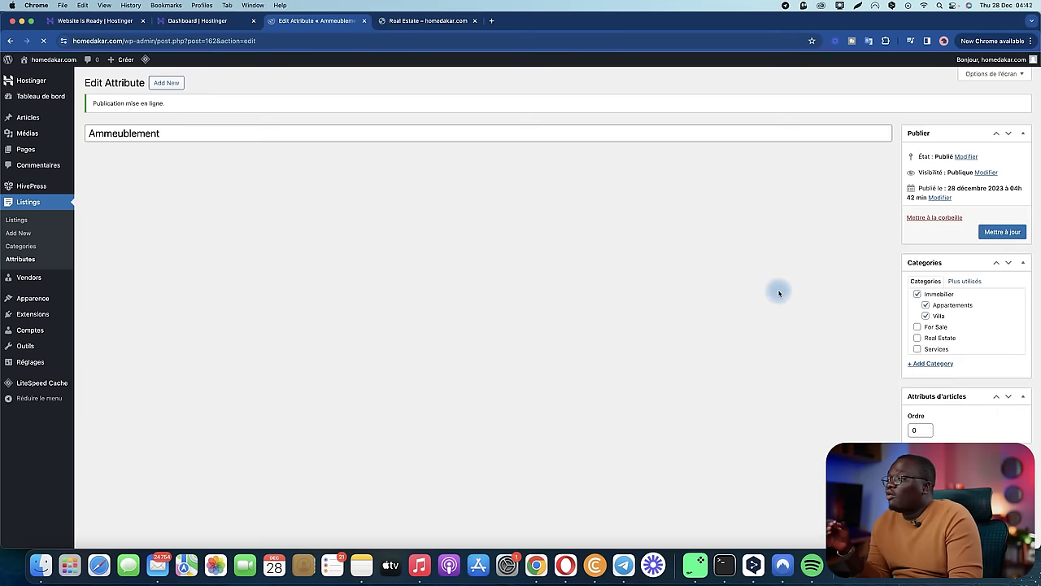
- Add the options Meublé and Non-meublé to the Ammeublement attribute
{"action": "scroll", "coordinate": [716, 301], "scroll_direction": "down", "scroll_amount": 5}
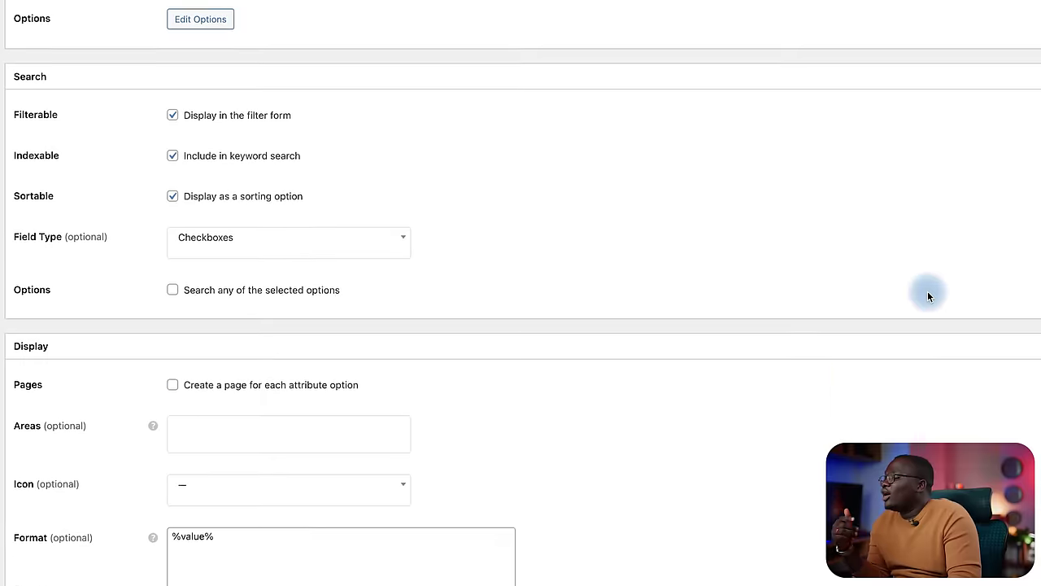
{"action": "scroll", "coordinate": [942, 280], "scroll_direction": "up", "scroll_amount": 5}
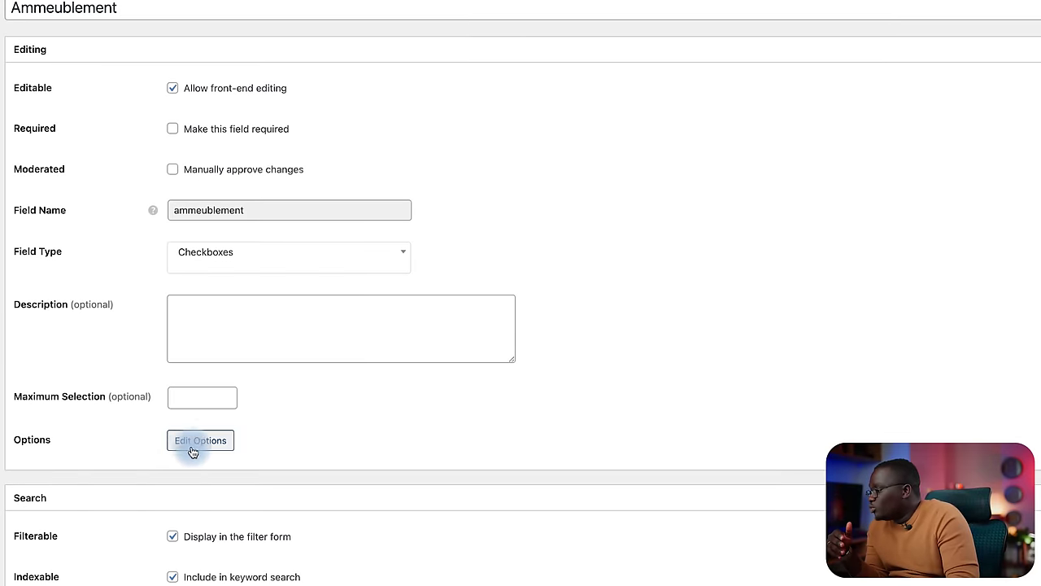
{"action": "left_click", "coordinate": [195, 447]}
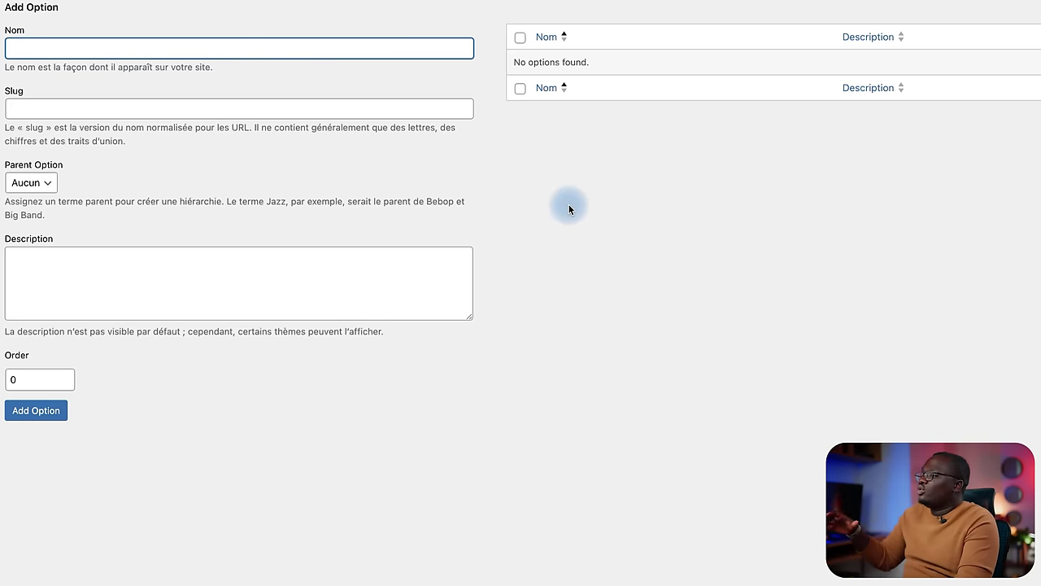
{"action": "type", "text": "Meublé"}
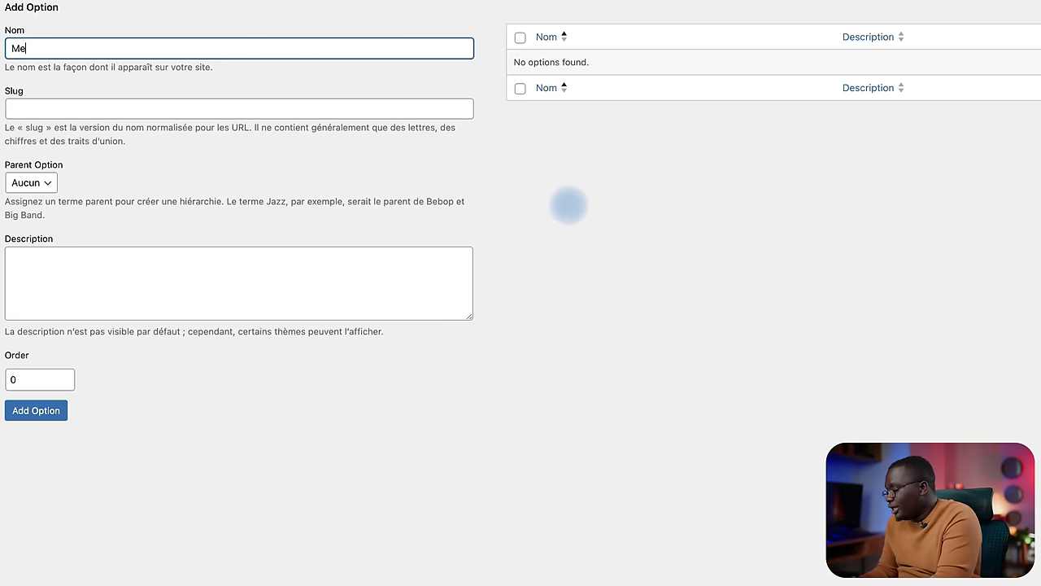
{"action": "left_click", "coordinate": [51, 410]}
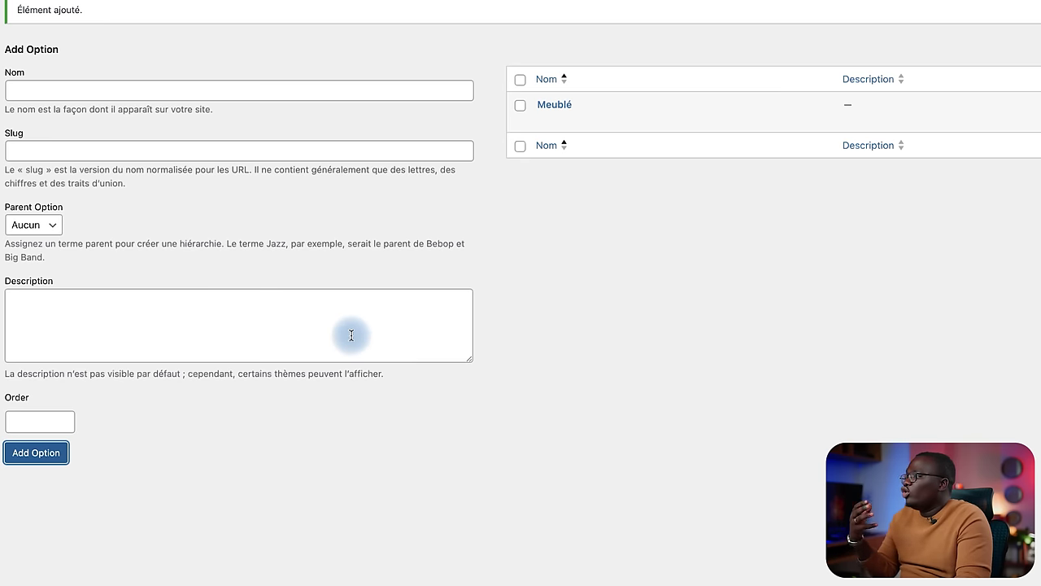
{"action": "left_click", "coordinate": [151, 95]}
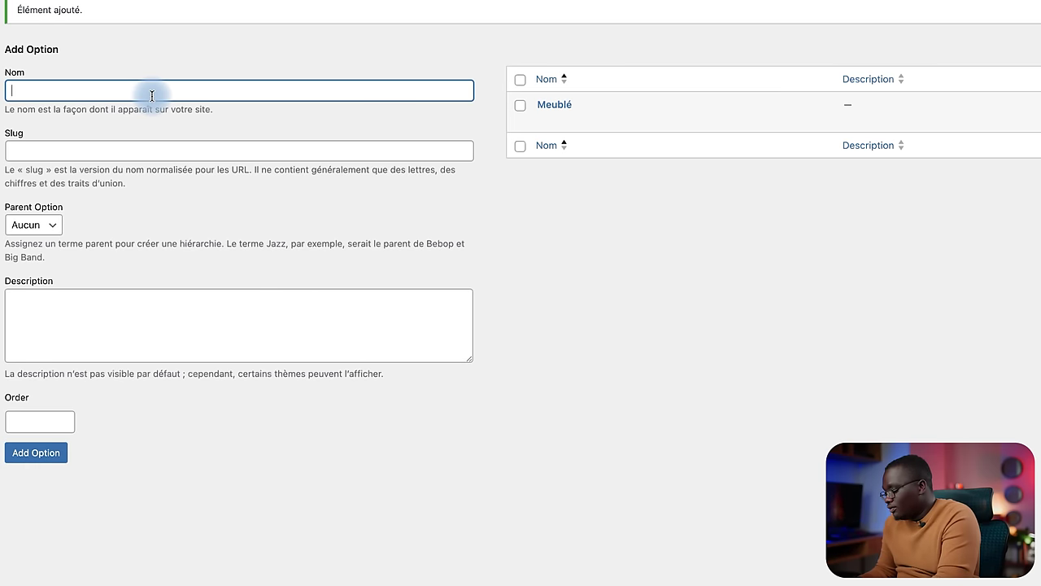
{"action": "type", "text": "No"}
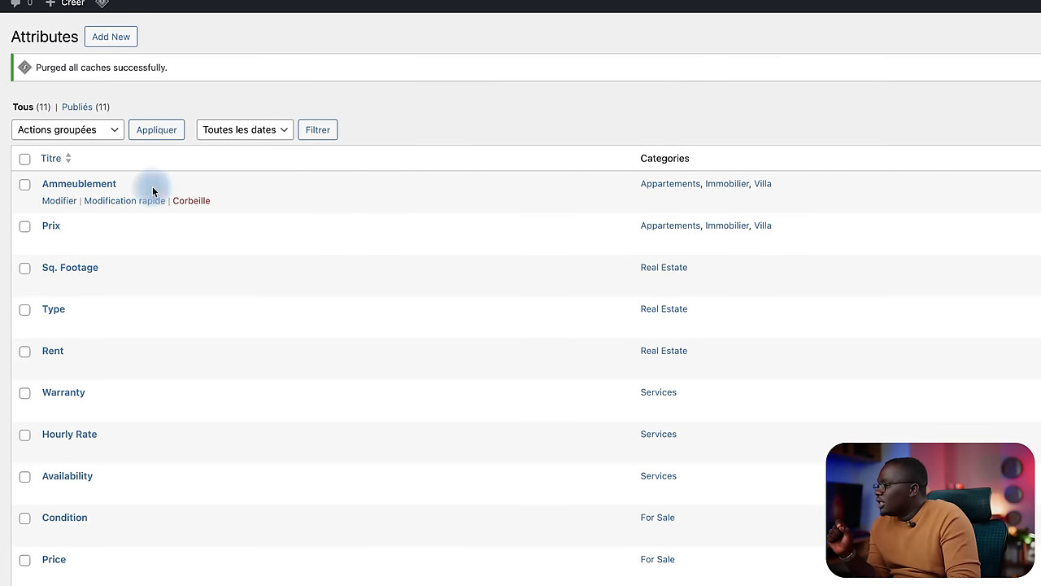
- Review the Ammeublement options list, then go to the live site's homepage
{"action": "left_click", "coordinate": [63, 202]}
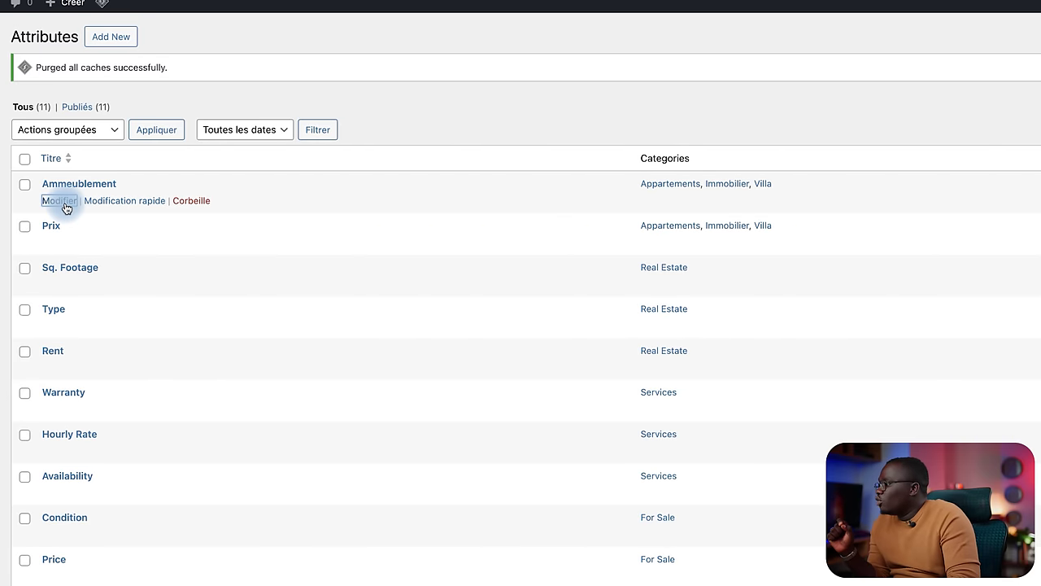
{"action": "scroll", "coordinate": [244, 314], "scroll_direction": "down", "scroll_amount": 3}
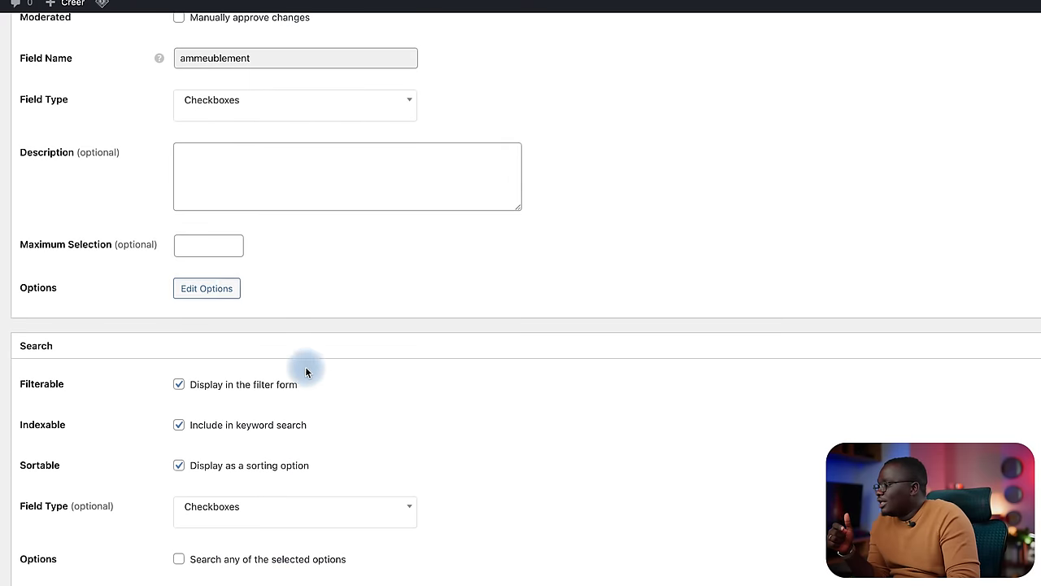
{"action": "left_click", "coordinate": [200, 288]}
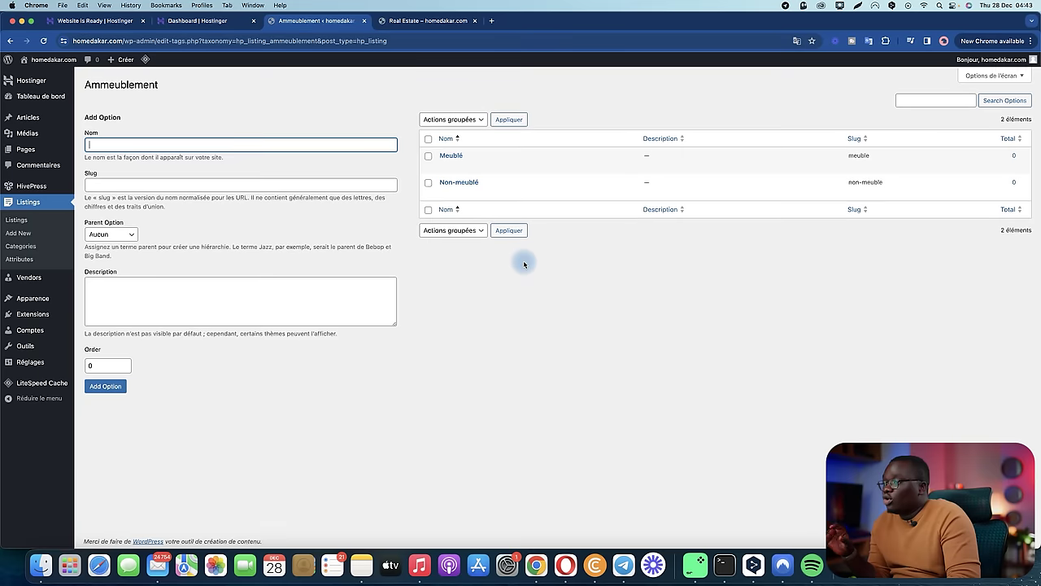
{"action": "left_click", "coordinate": [431, 21]}
{"action": "left_click", "coordinate": [61, 86]}
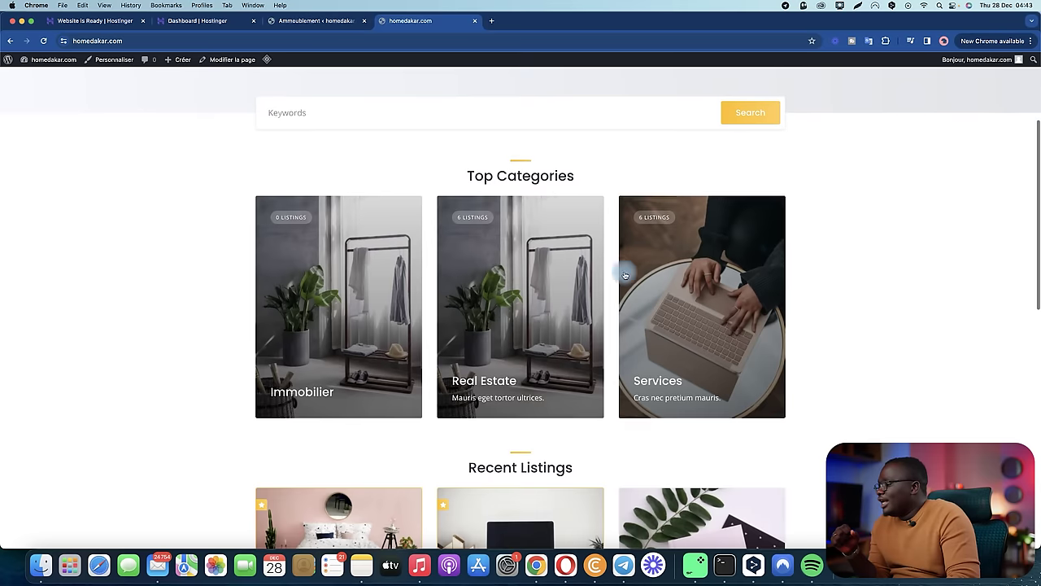
- On the Immobilier category page, test the Meublé, Non-meublé and Prix filters, then return to admin Listings
{"action": "left_click", "coordinate": [368, 327]}
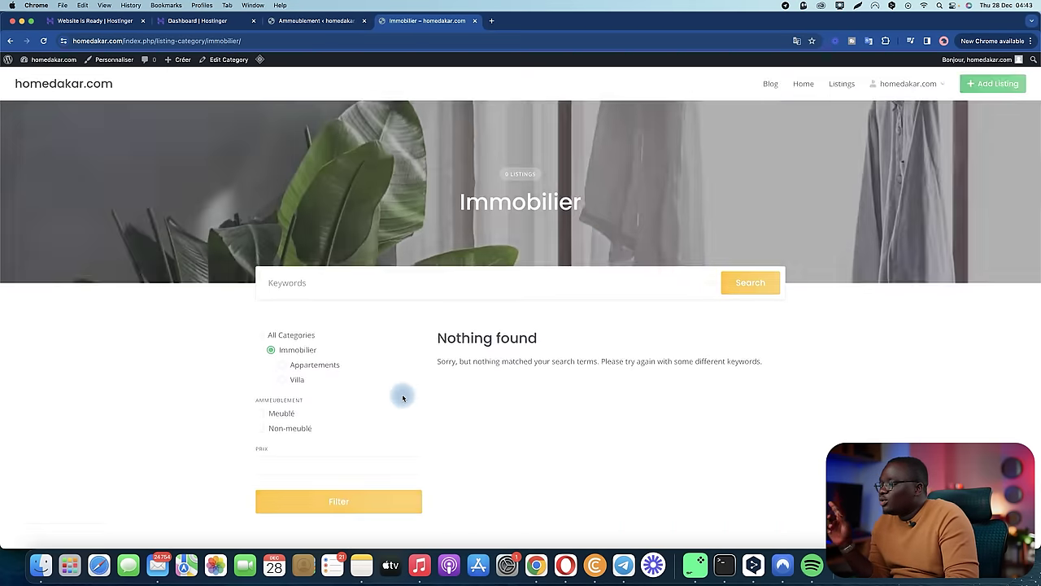
{"action": "scroll", "coordinate": [418, 379], "scroll_direction": "down", "scroll_amount": 1}
{"action": "scroll", "coordinate": [417, 379], "scroll_direction": "down", "scroll_amount": 2}
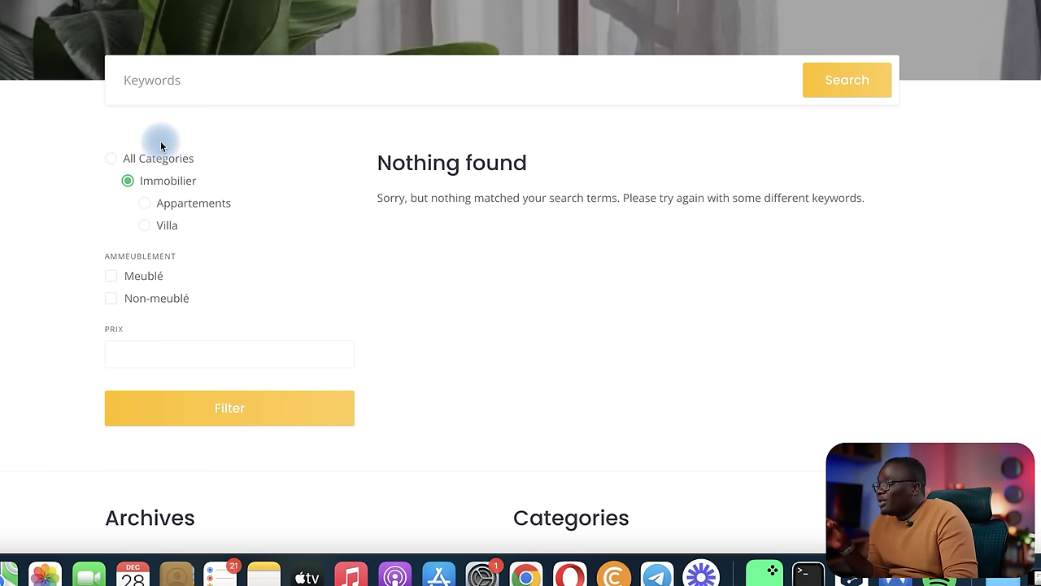
{"action": "left_click", "coordinate": [145, 275]}
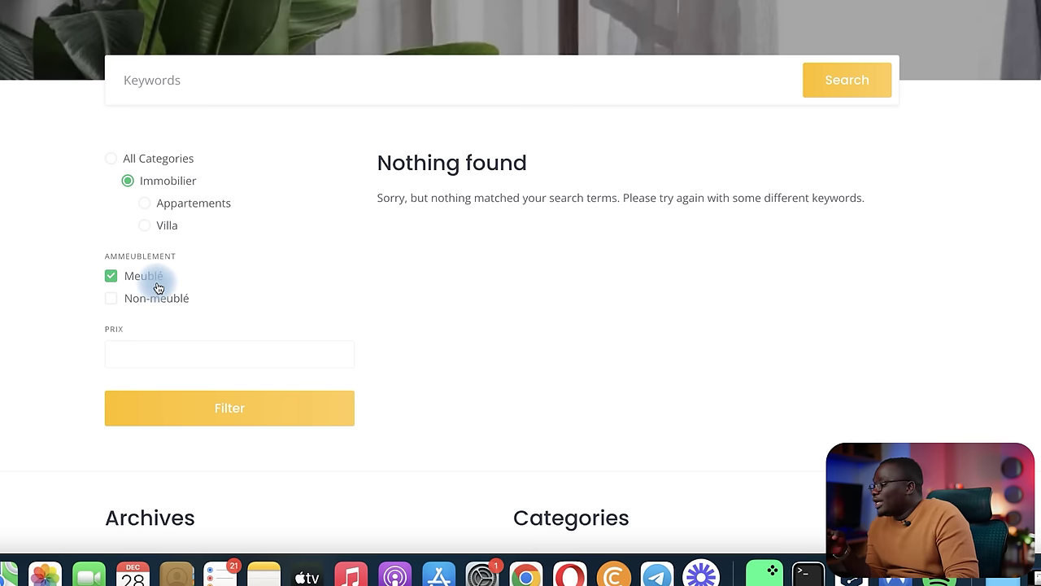
{"action": "left_click", "coordinate": [158, 280]}
{"action": "left_click", "coordinate": [111, 276]}
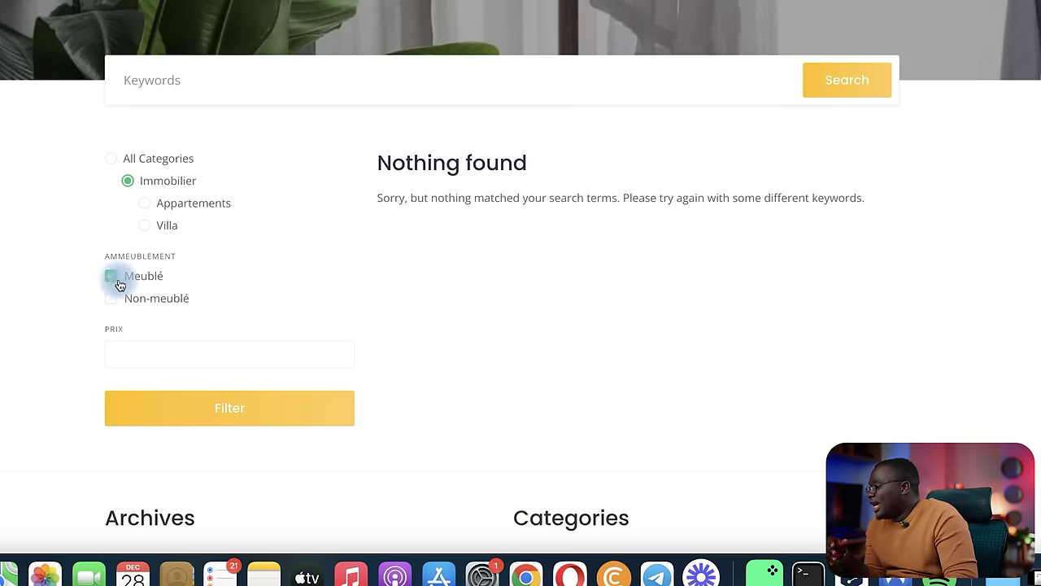
{"action": "left_click", "coordinate": [113, 280]}
{"action": "left_click", "coordinate": [112, 303]}
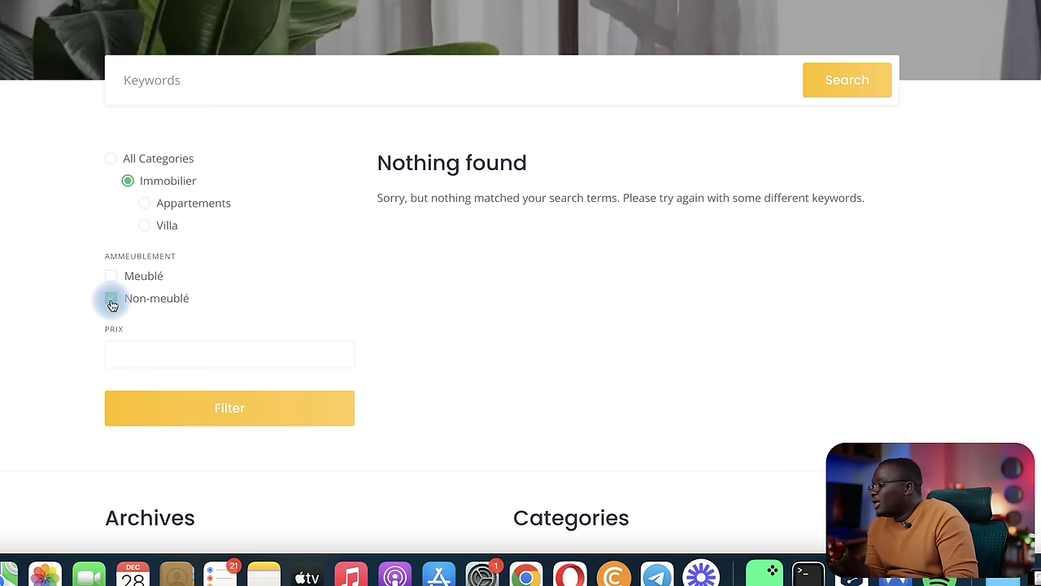
{"action": "left_click", "coordinate": [113, 280]}
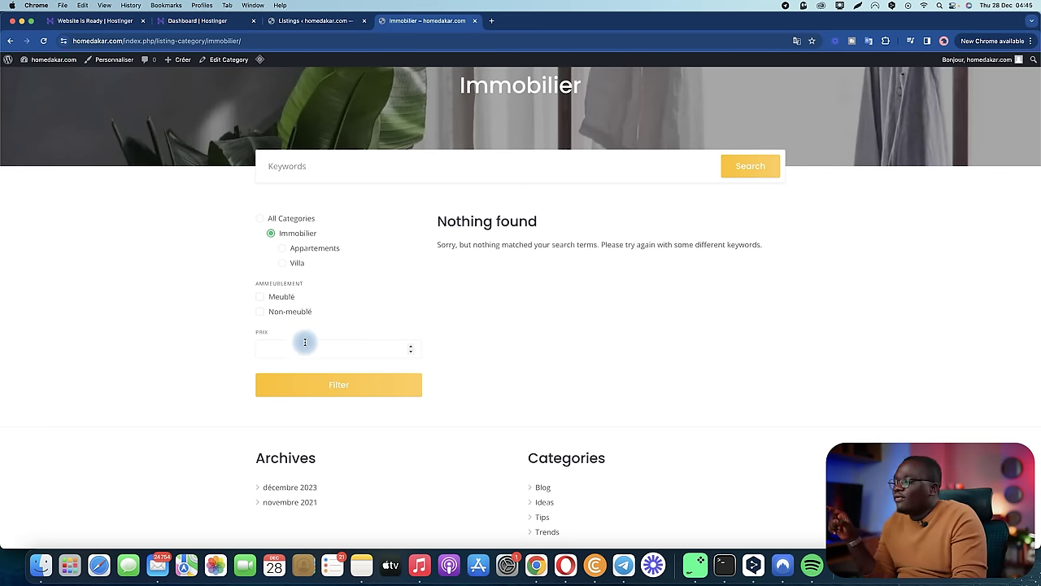
{"action": "left_click", "coordinate": [304, 343]}
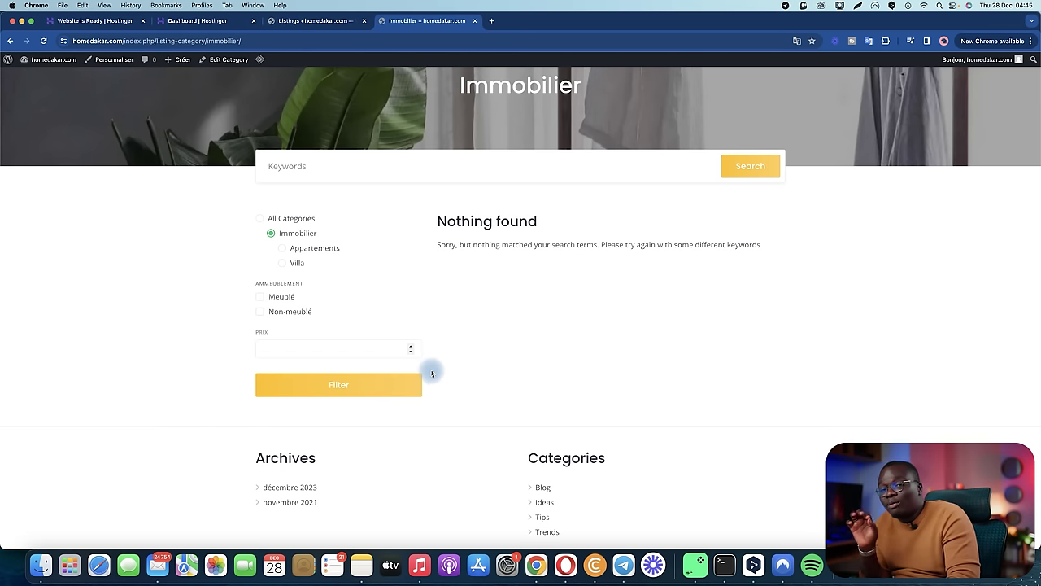
{"action": "left_click", "coordinate": [330, 21]}
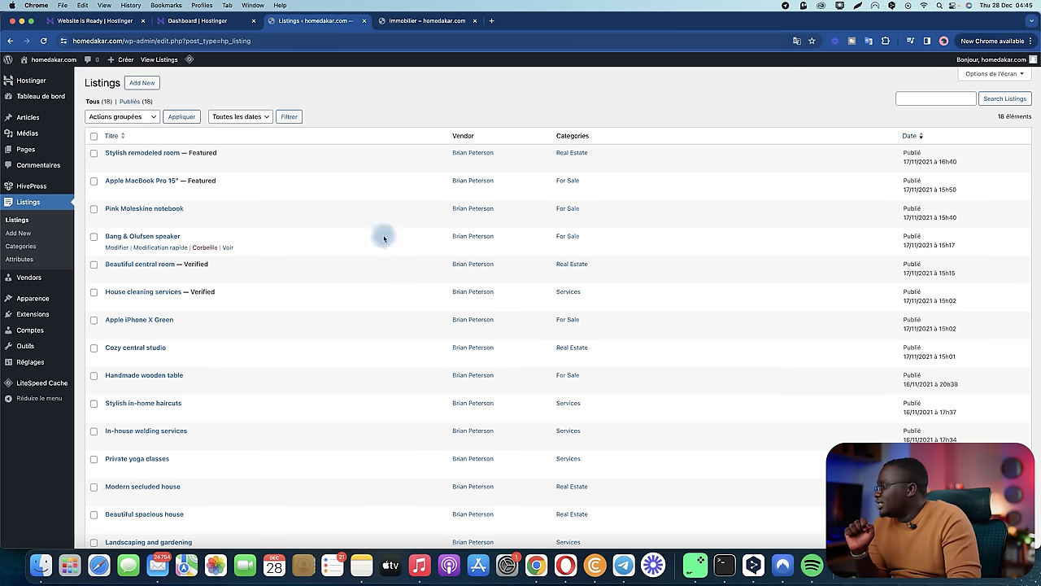
- Change the Prix attribute's search field type to Number Range and save the update
{"action": "left_click", "coordinate": [26, 252]}
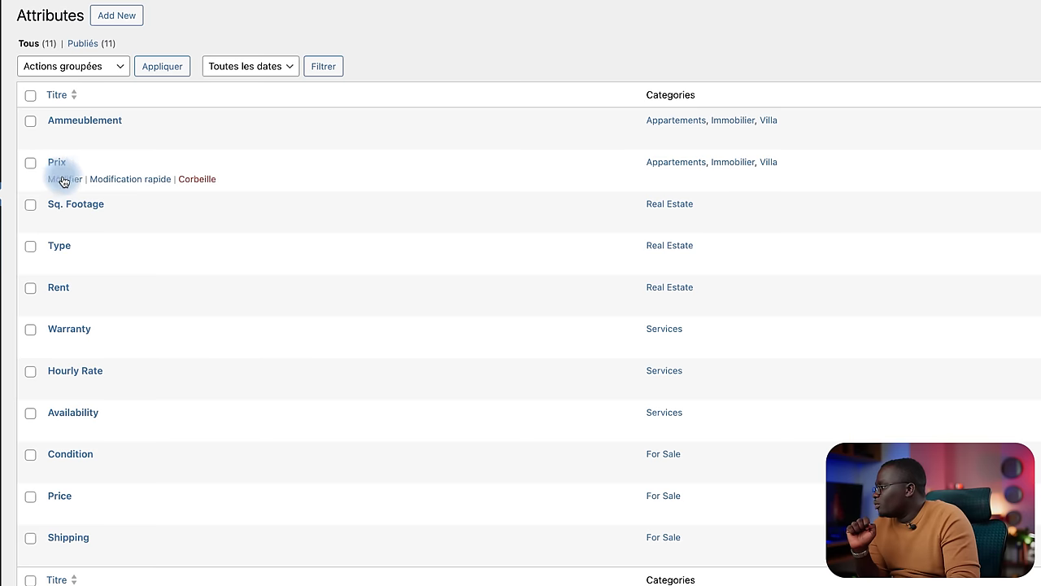
{"action": "left_click", "coordinate": [81, 172]}
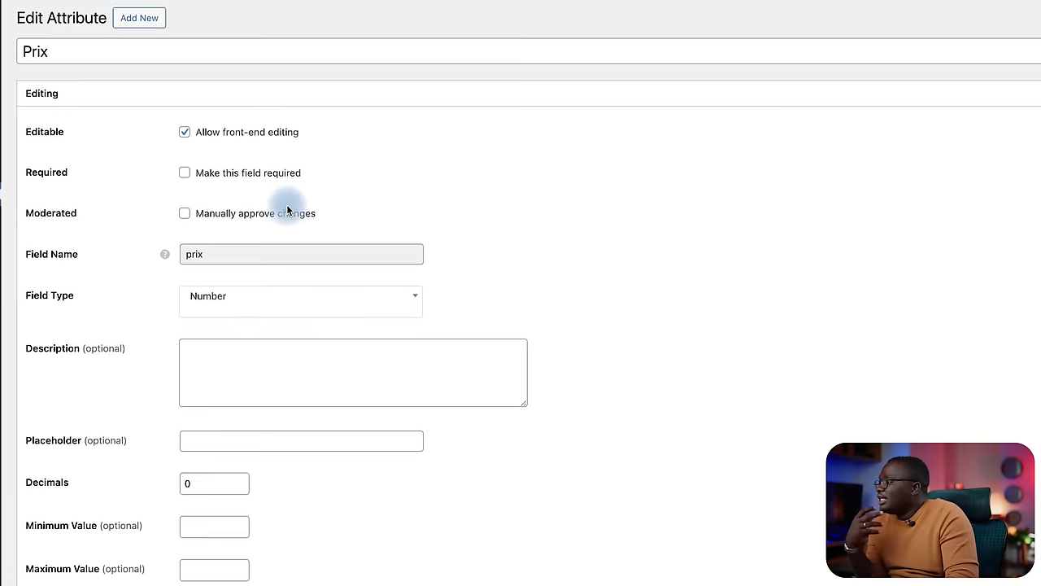
{"action": "scroll", "coordinate": [286, 209], "scroll_direction": "down", "scroll_amount": 6}
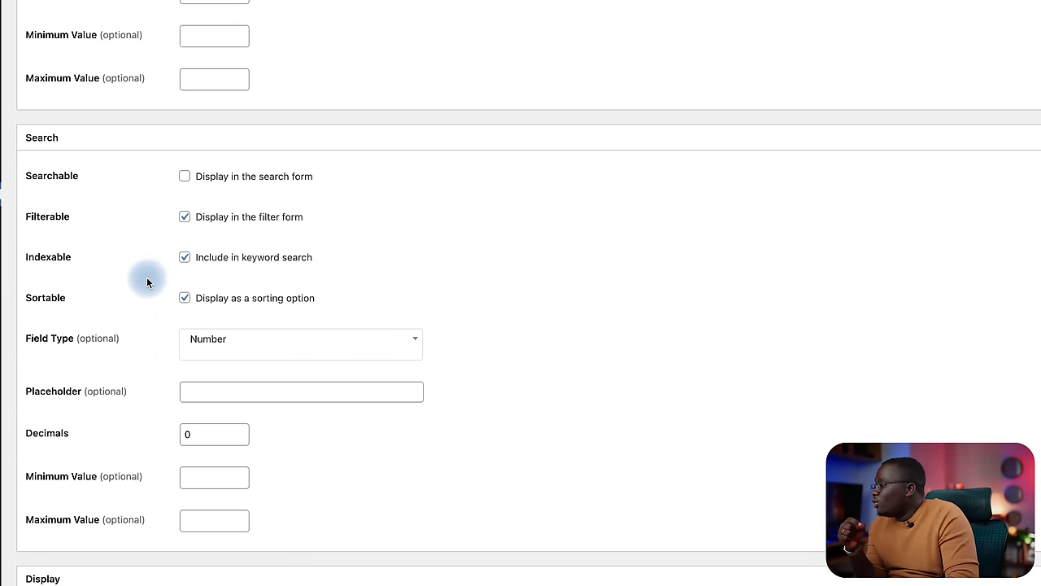
{"action": "left_click", "coordinate": [246, 350]}
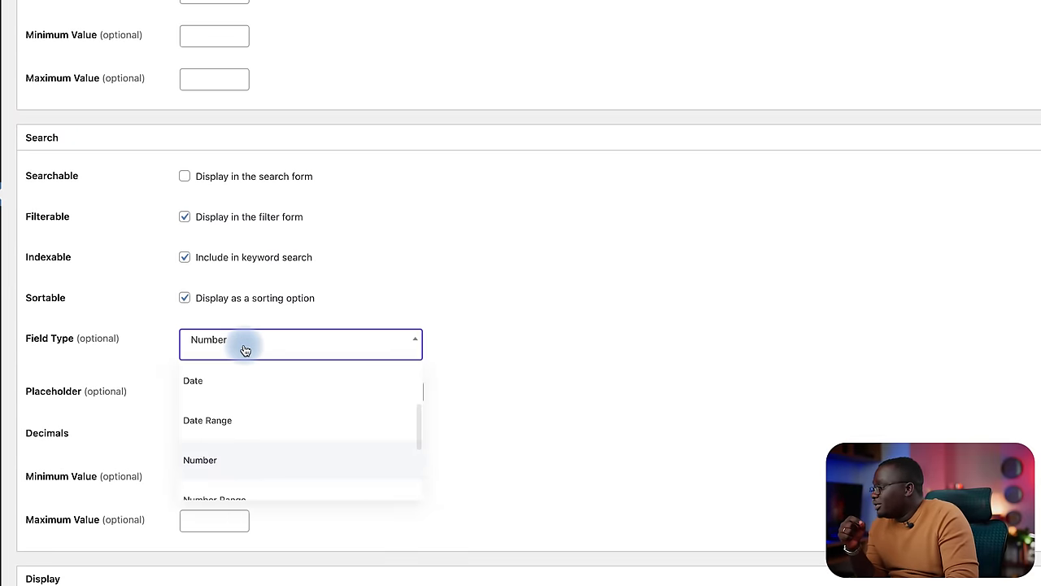
{"action": "scroll", "coordinate": [263, 432], "scroll_direction": "down", "scroll_amount": 2}
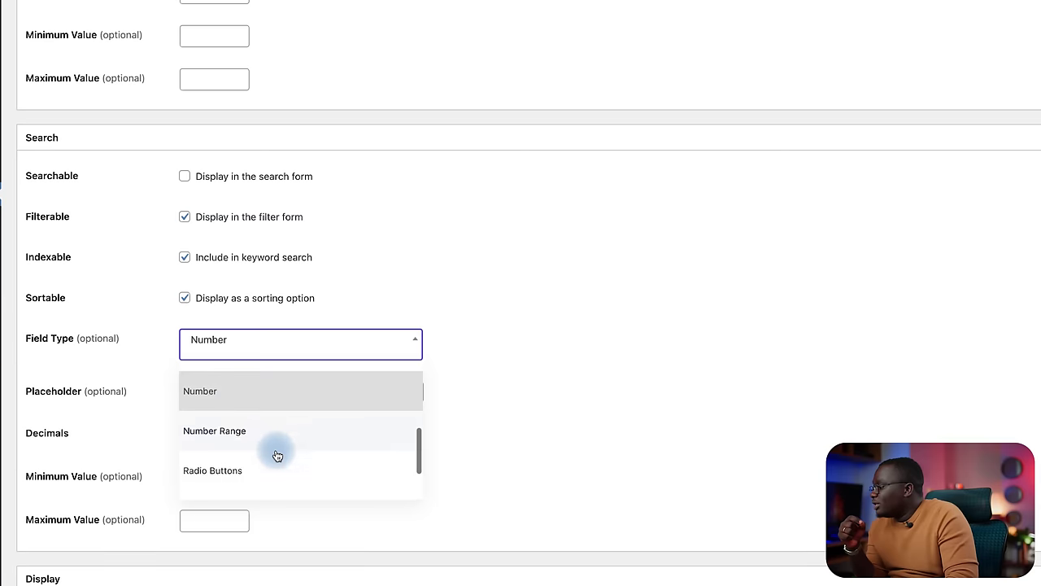
{"action": "left_click", "coordinate": [214, 431]}
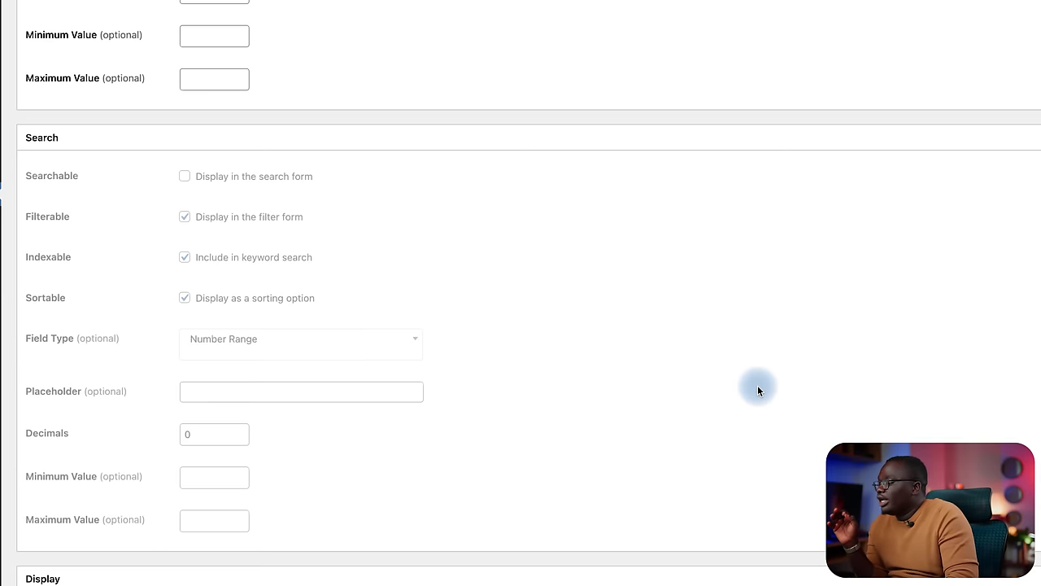
{"action": "scroll", "coordinate": [958, 407], "scroll_direction": "up", "scroll_amount": 5}
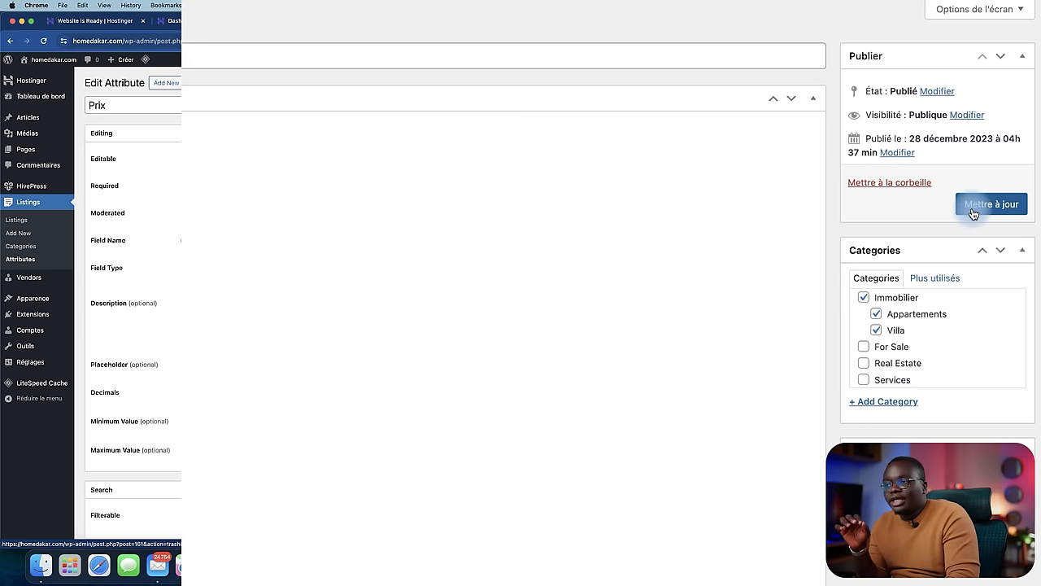
{"action": "left_click", "coordinate": [972, 212]}
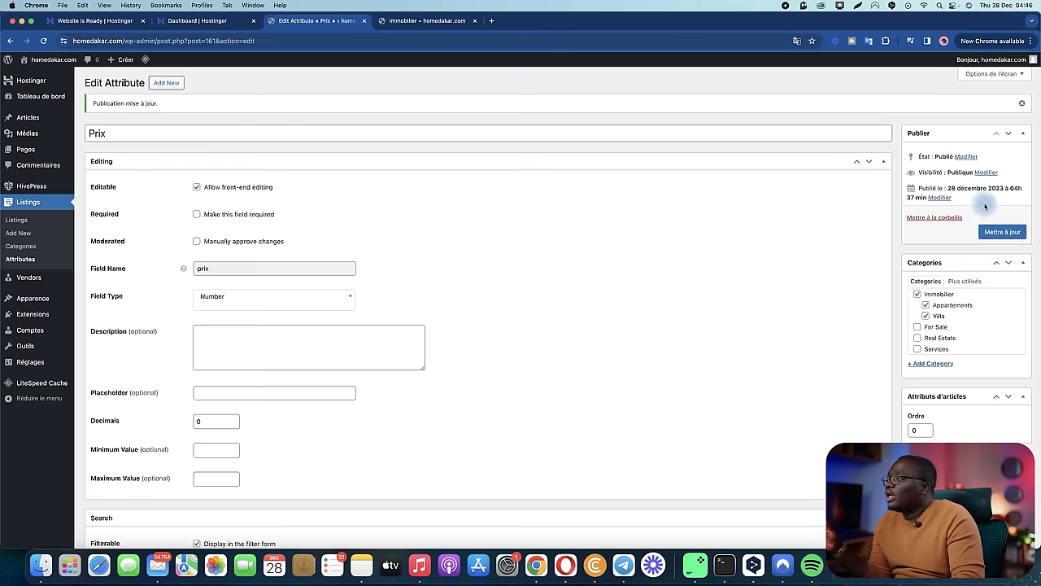
- Reload the Immobilier page and enter a price range of 20 to 2000
{"action": "left_click", "coordinate": [439, 20]}
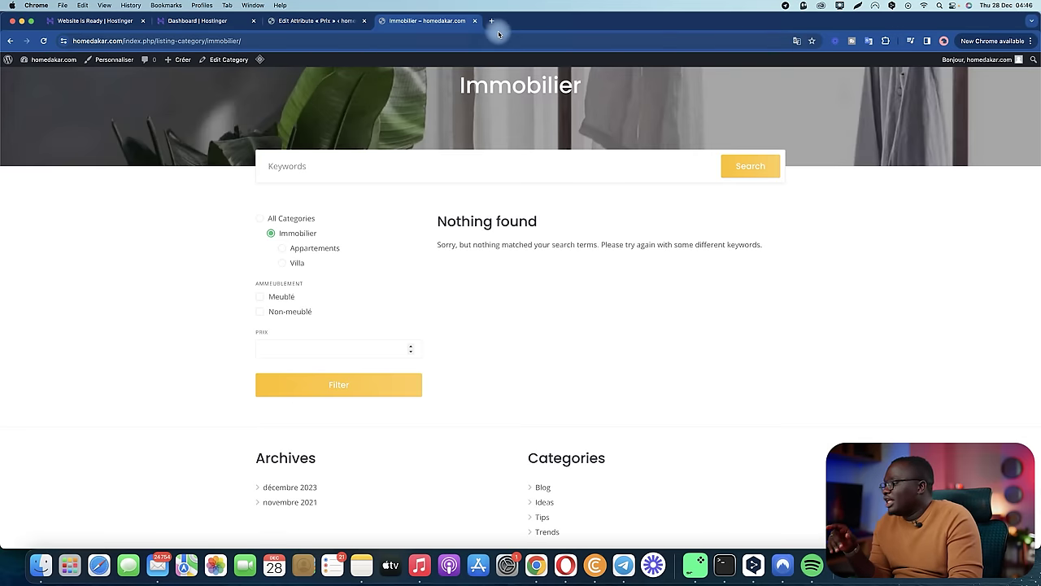
{"action": "left_click", "coordinate": [39, 41]}
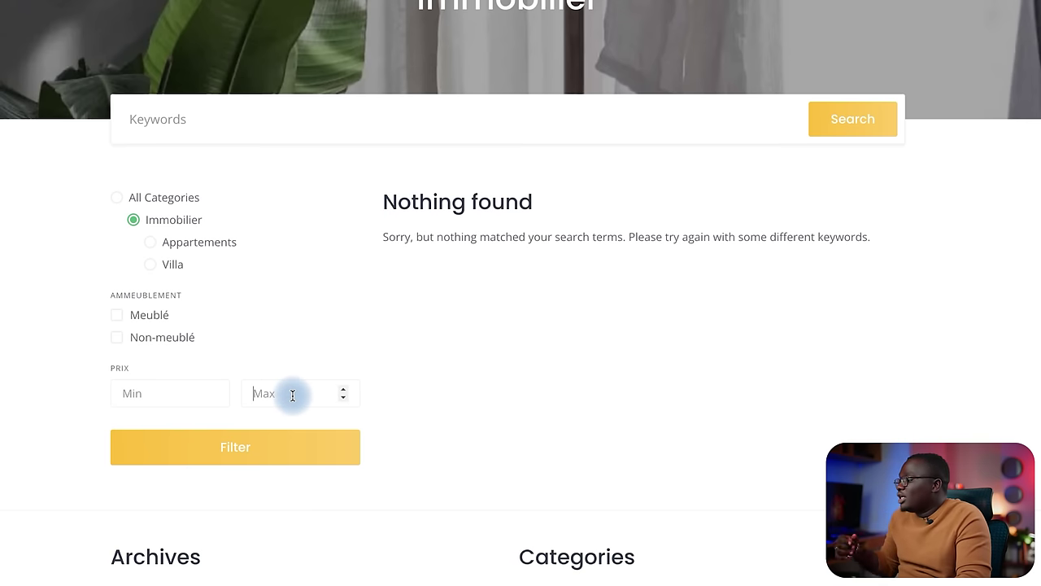
{"action": "left_click", "coordinate": [142, 388]}
{"action": "type", "text": "20000"}
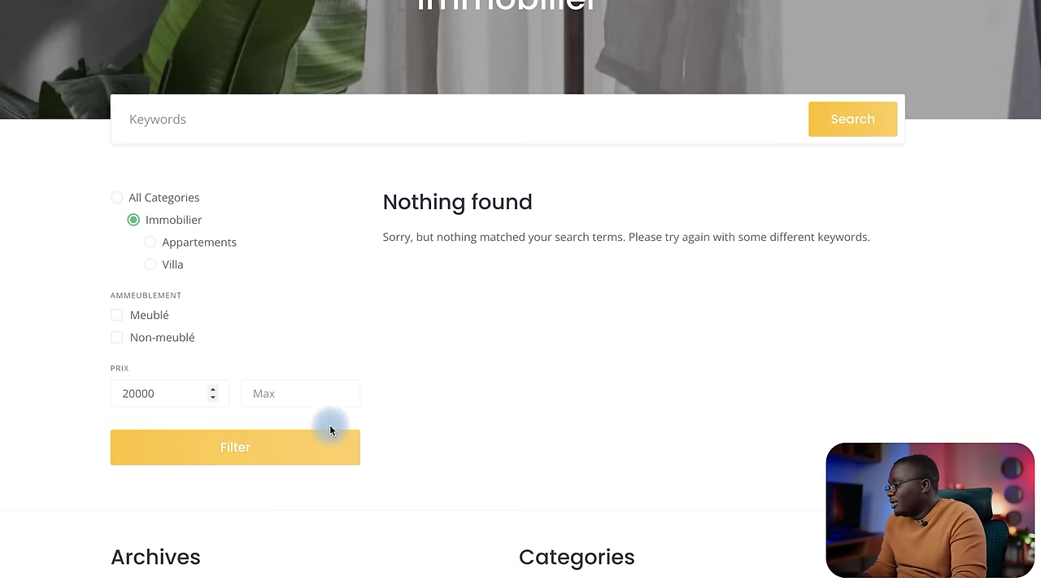
{"action": "left_click", "coordinate": [311, 399]}
{"action": "type", "text": "20000"}
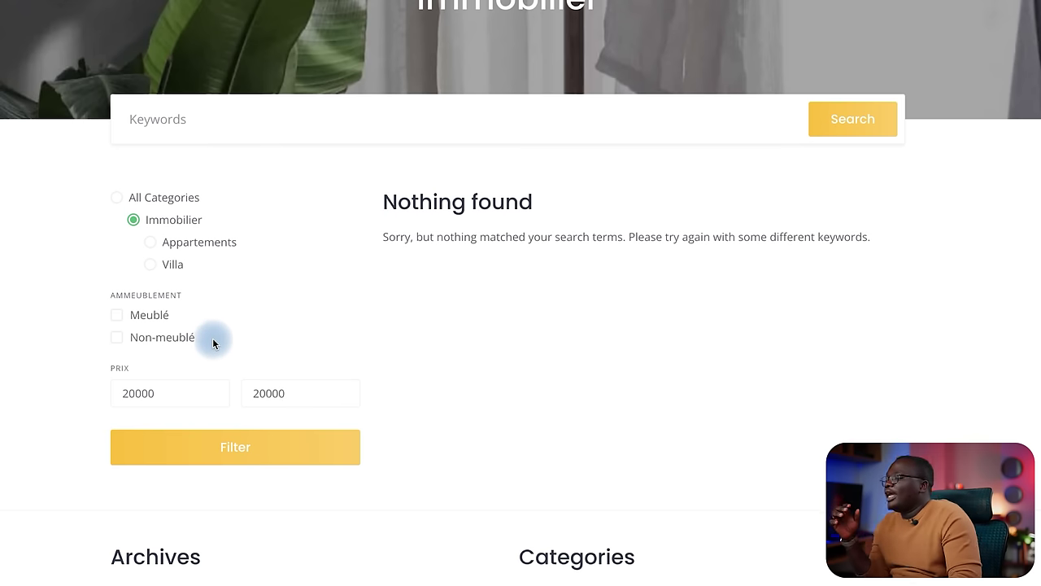
- Test the Meublé and Non-meublé filters combined with the Appartements category filter
{"action": "left_click", "coordinate": [122, 316]}
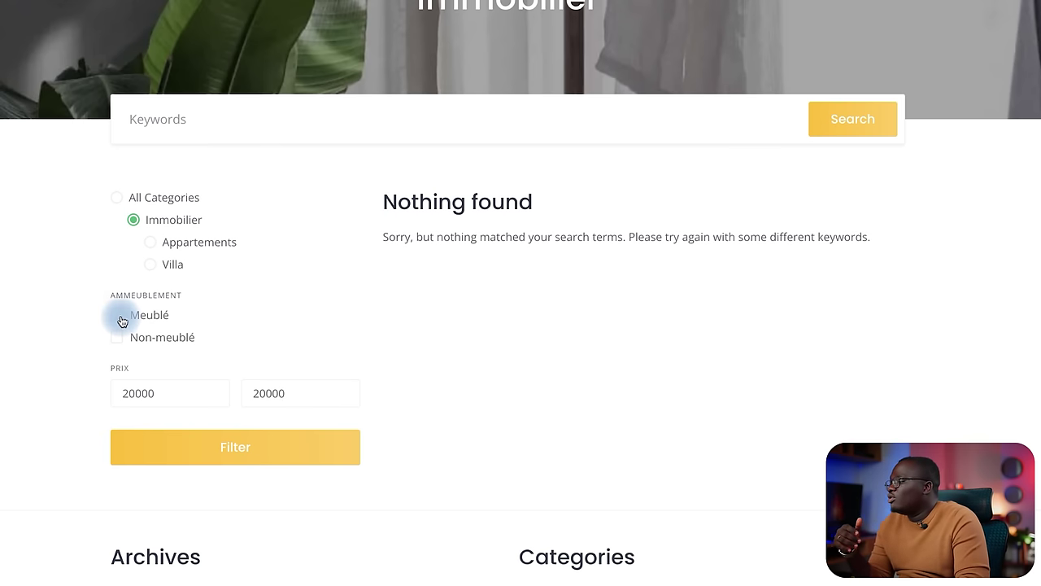
{"action": "left_click", "coordinate": [116, 338]}
{"action": "left_click", "coordinate": [117, 318]}
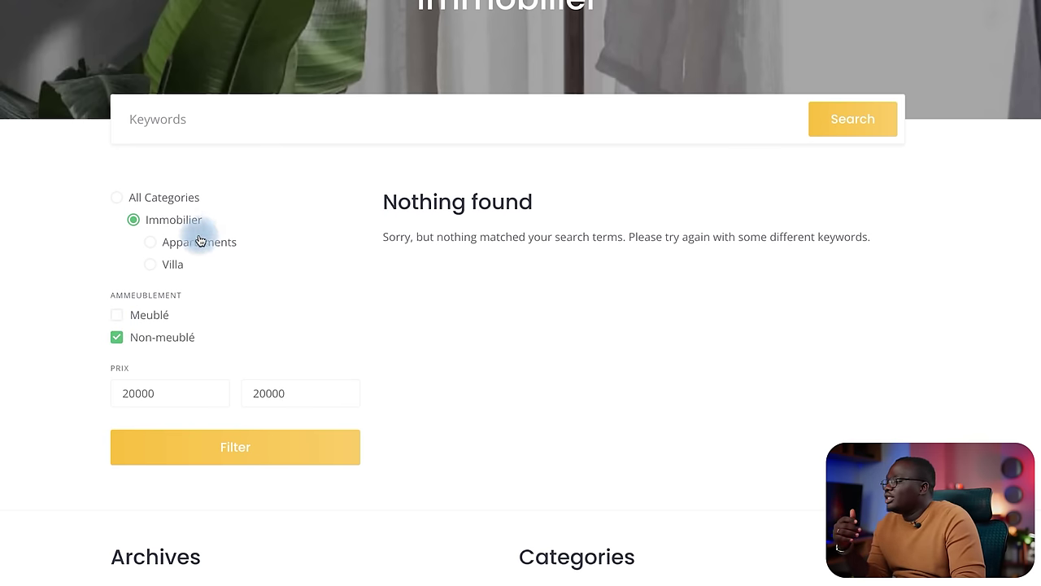
{"action": "left_click", "coordinate": [152, 247]}
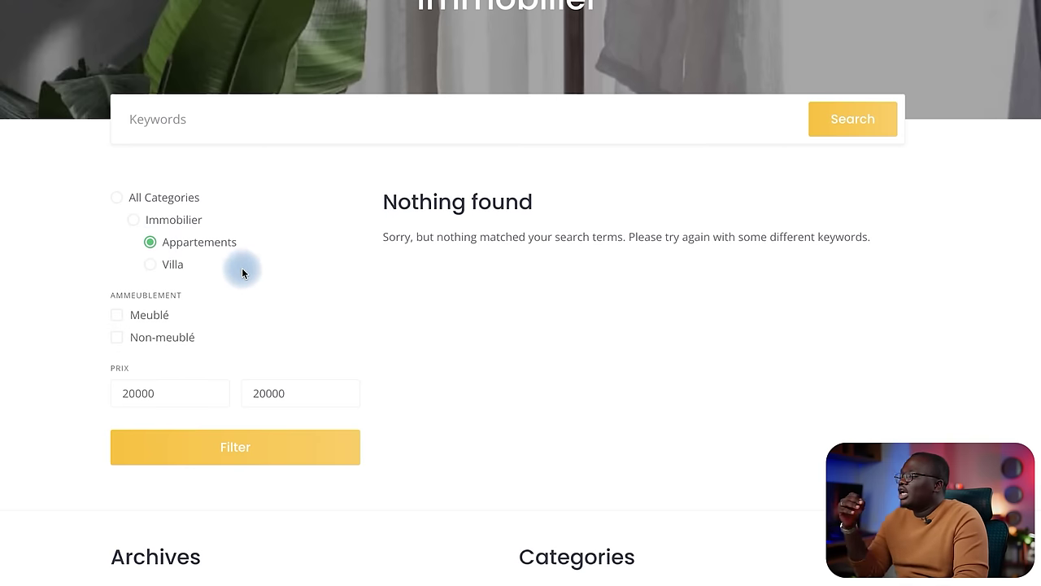
{"action": "left_click", "coordinate": [123, 321]}
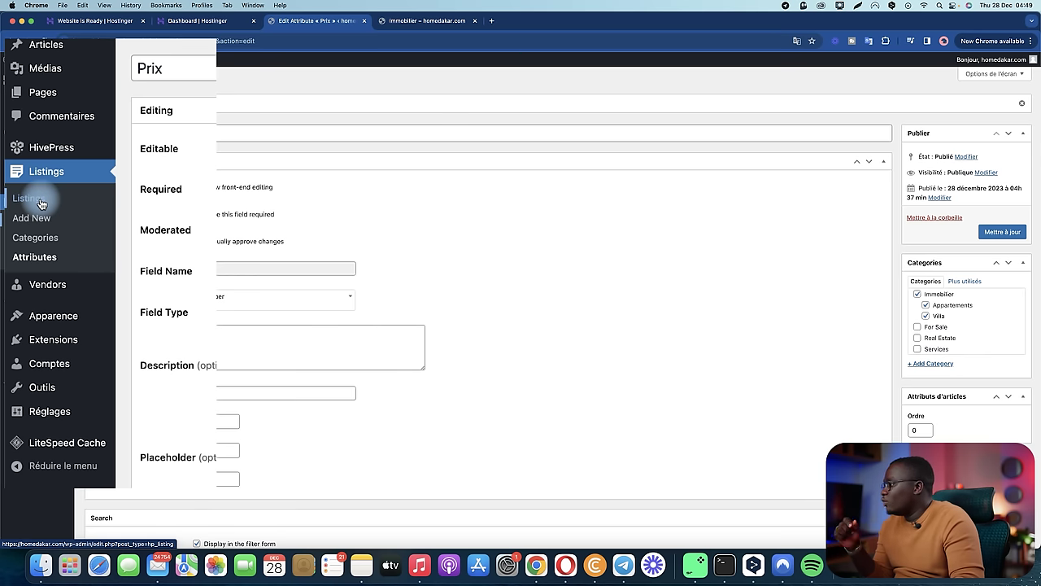
- Open the Stylish remodeled room listing for editing and select its permalink
{"action": "left_click", "coordinate": [20, 221]}
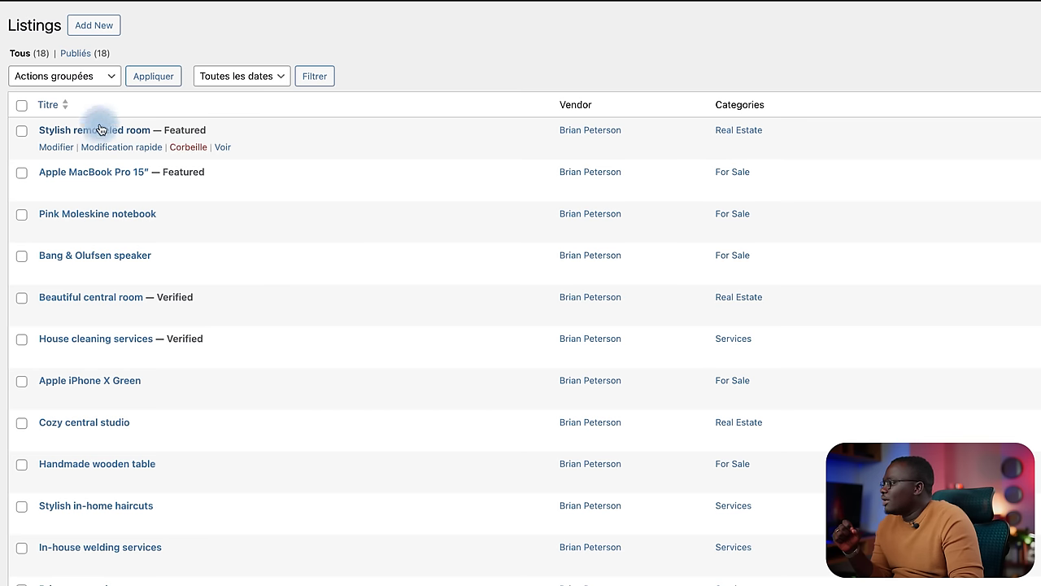
{"action": "left_click", "coordinate": [48, 146]}
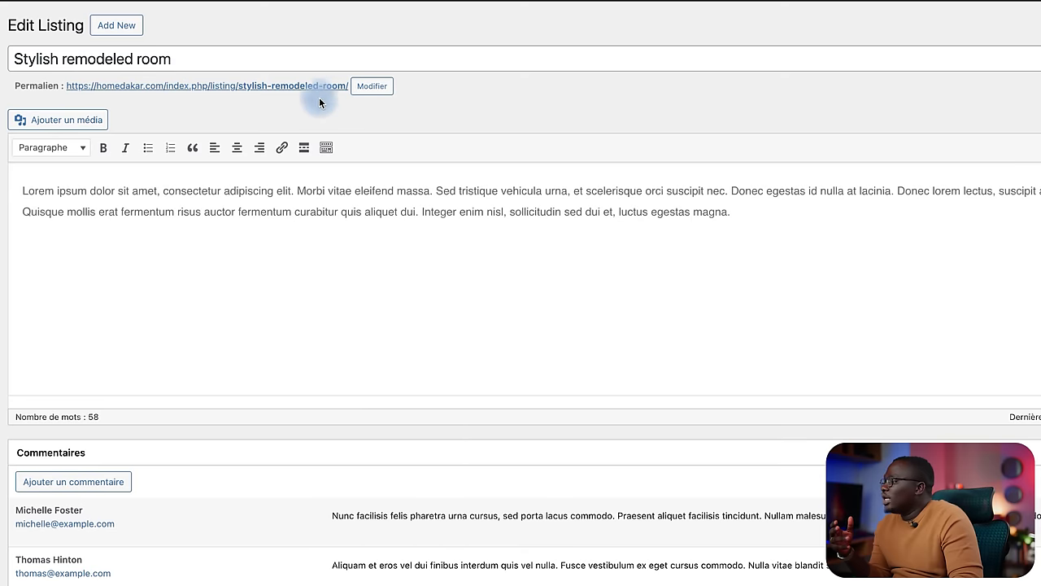
{"action": "triple_click", "coordinate": [316, 88]}
{"action": "right_click", "coordinate": [316, 88]}
{"action": "left_click", "coordinate": [504, 94]}
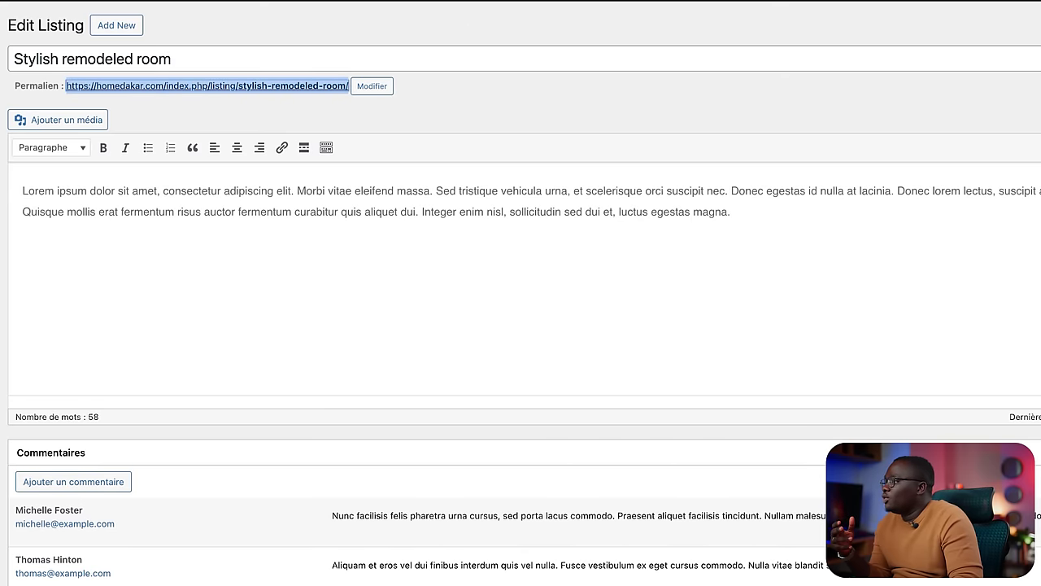
- Compare the listing's title and description in the editor with its public page
{"action": "triple_click", "coordinate": [70, 58]}
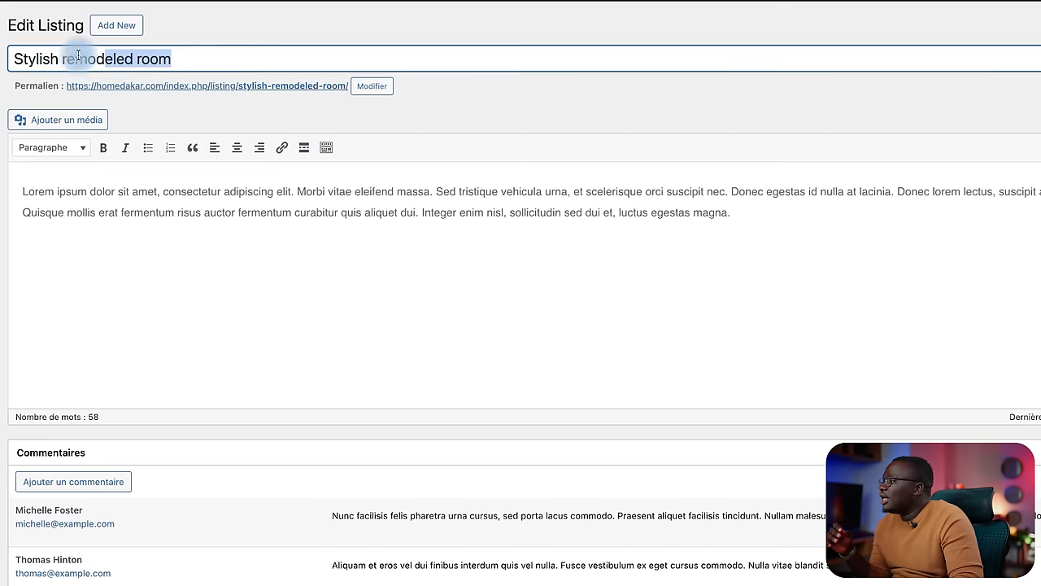
{"action": "left_click", "coordinate": [574, 115]}
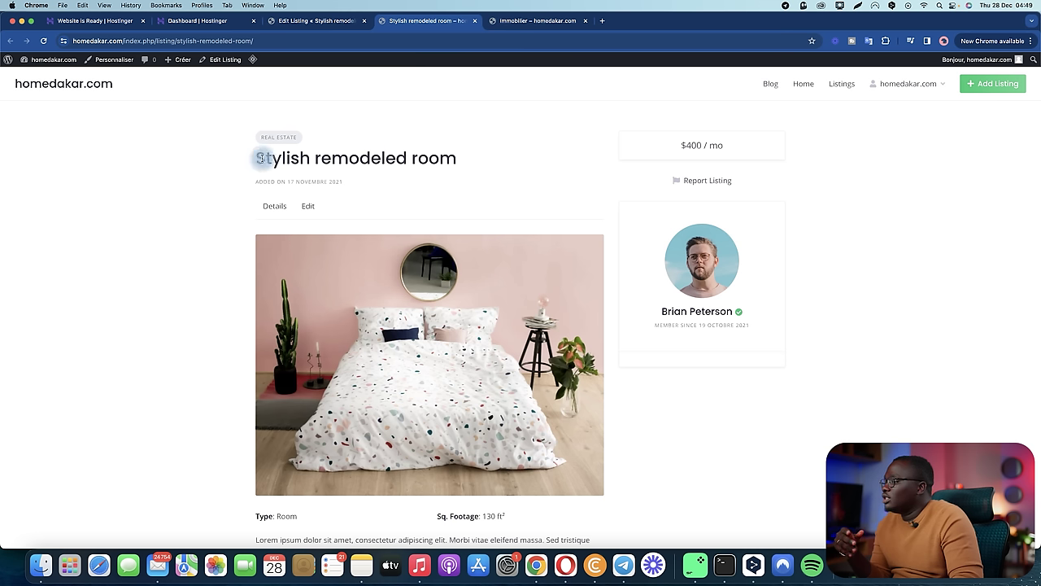
{"action": "left_click_drag", "start_coordinate": [258, 158], "coordinate": [480, 157]}
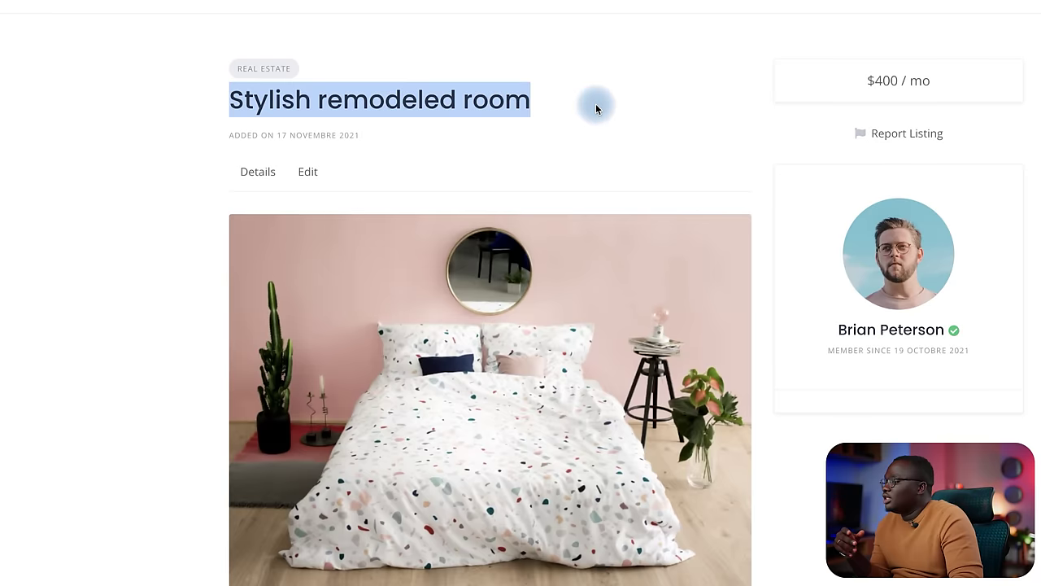
{"action": "scroll", "coordinate": [390, 330], "scroll_direction": "down", "scroll_amount": 5}
{"action": "triple_click", "coordinate": [390, 330]}
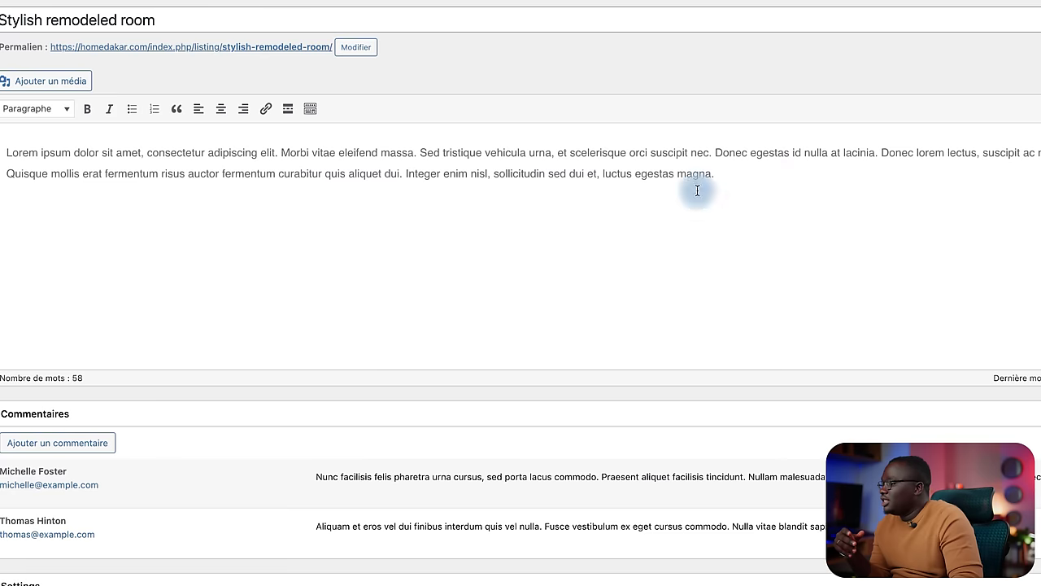
{"action": "left_click_drag", "start_coordinate": [694, 191], "coordinate": [249, 151]}
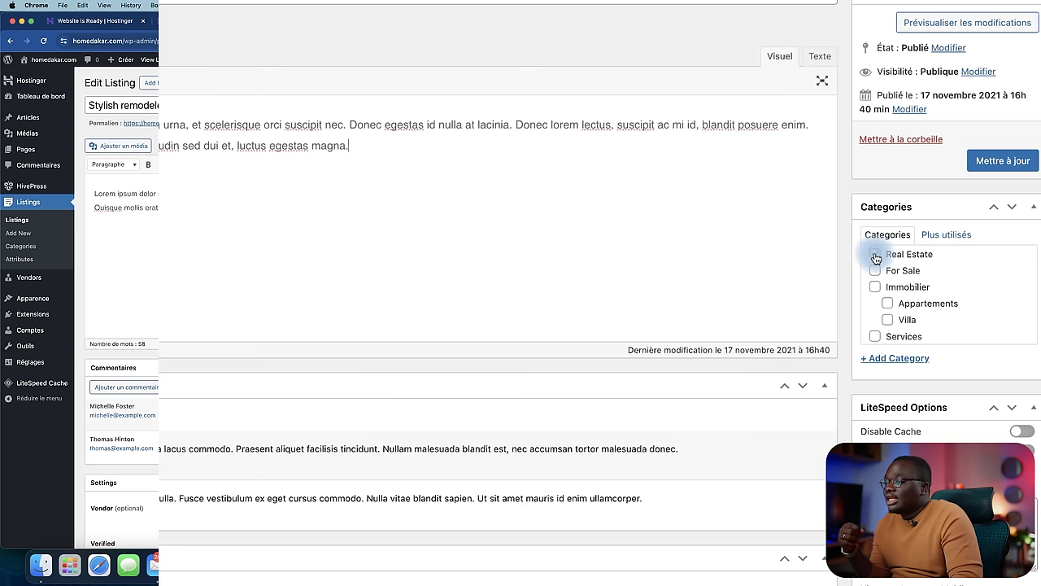
{"action": "left_click", "coordinate": [875, 259]}
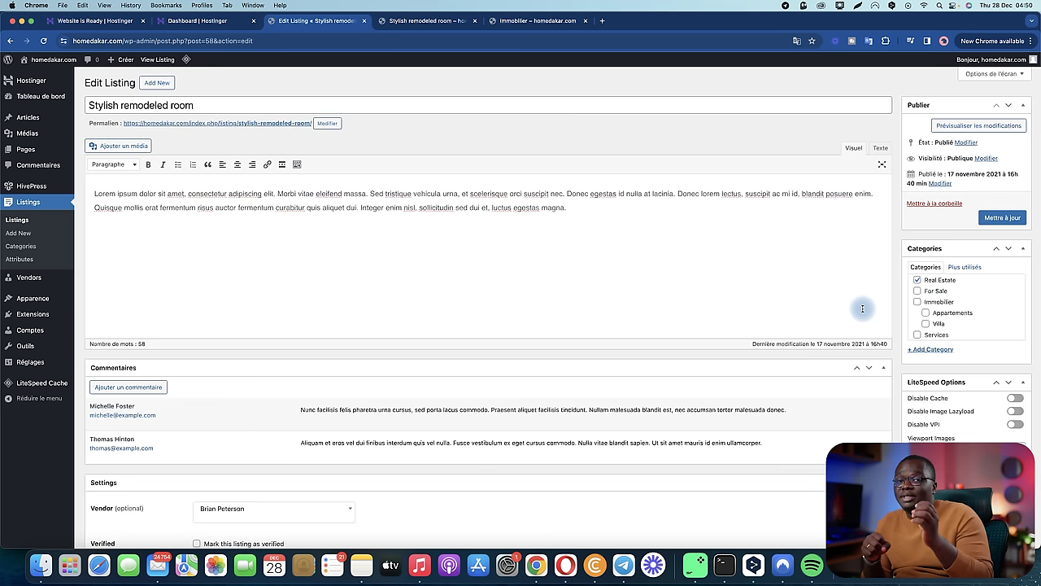
{"action": "scroll", "coordinate": [806, 270], "scroll_direction": "down", "scroll_amount": 5}
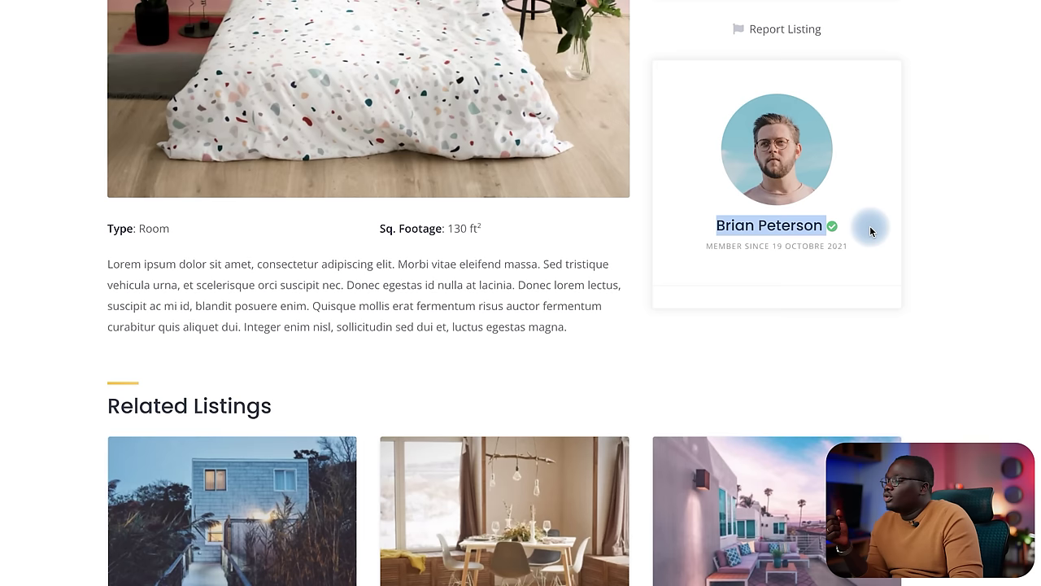
{"action": "left_click", "coordinate": [651, 230]}
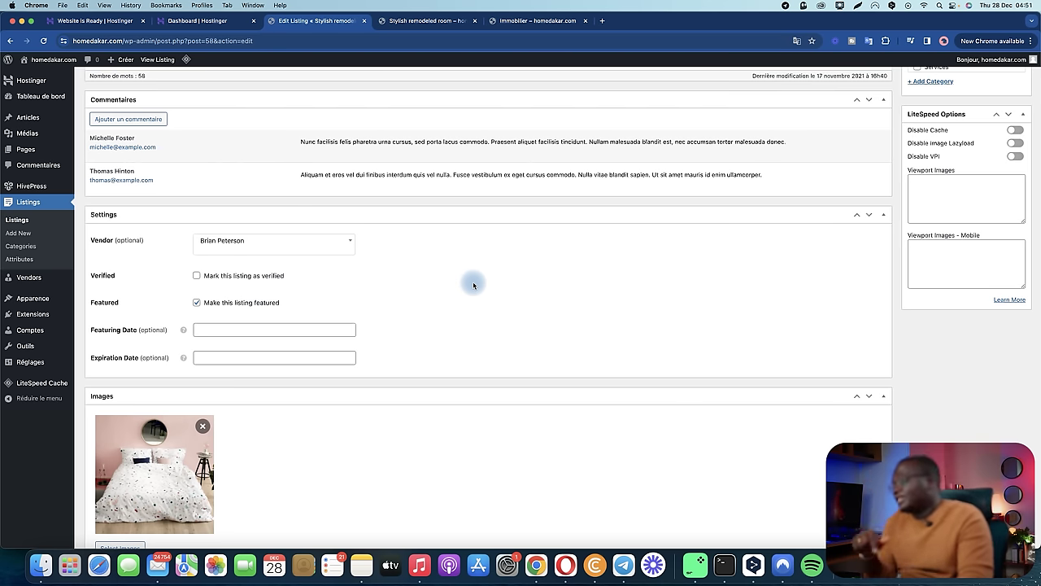
{"action": "scroll", "coordinate": [471, 282], "scroll_direction": "down", "scroll_amount": 4}
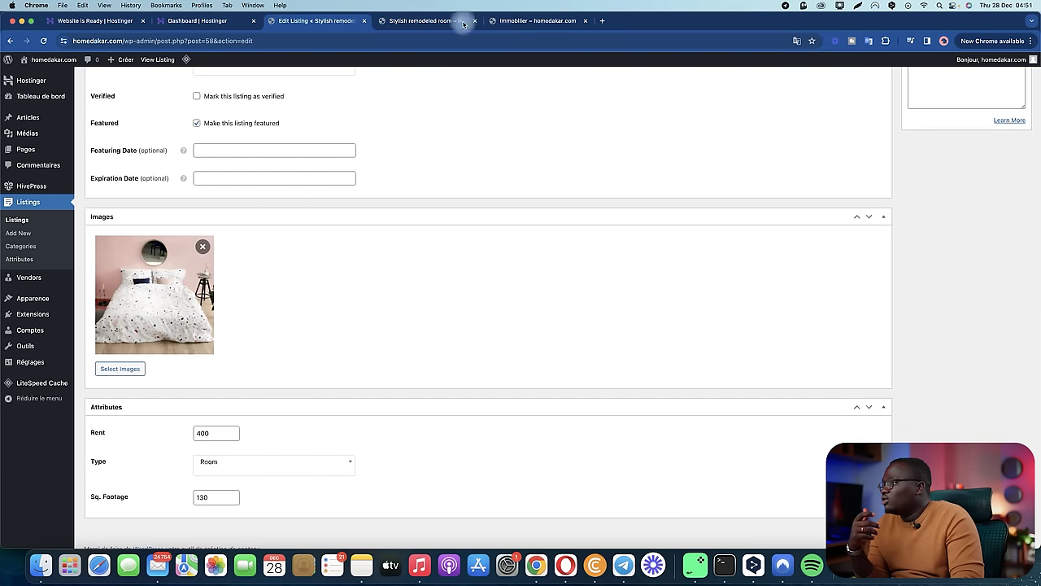
{"action": "left_click", "coordinate": [423, 21]}
{"action": "scroll", "coordinate": [446, 286], "scroll_direction": "up", "scroll_amount": 5}
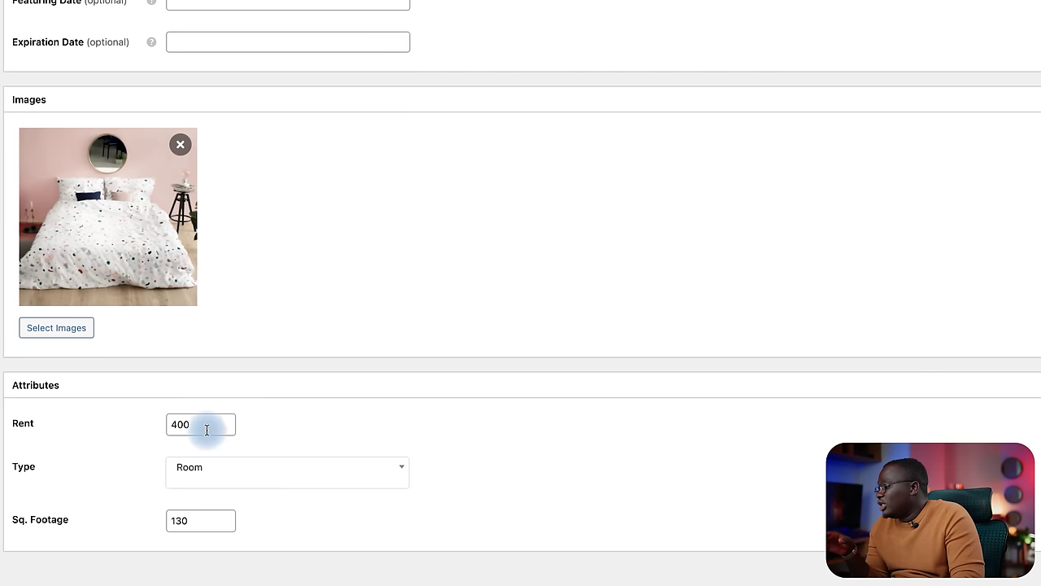
{"action": "scroll", "coordinate": [390, 409], "scroll_direction": "up", "scroll_amount": 8}
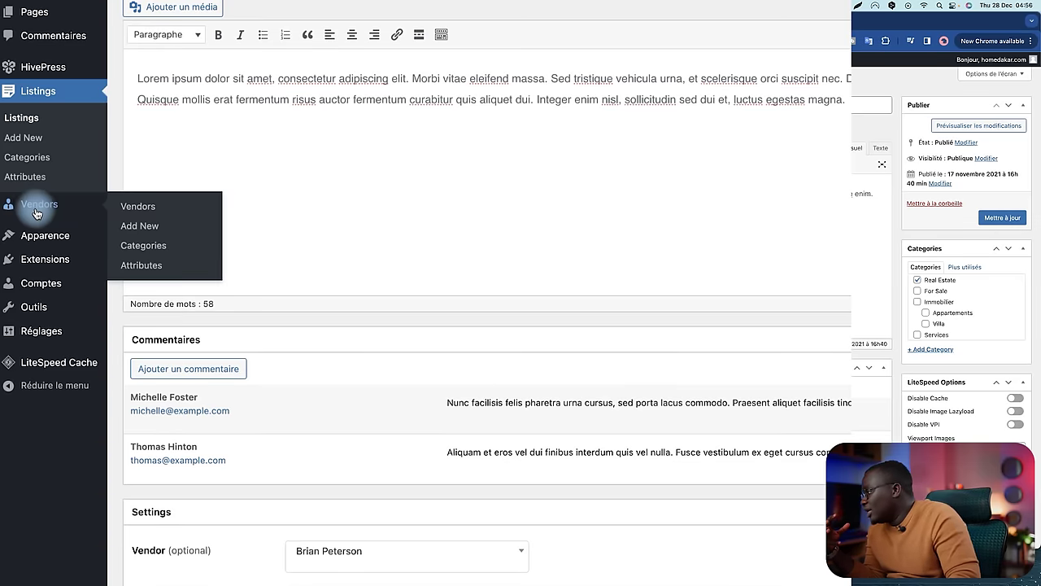
- Go to Vendors and open its still-empty Attributes page
{"action": "left_click", "coordinate": [29, 277]}
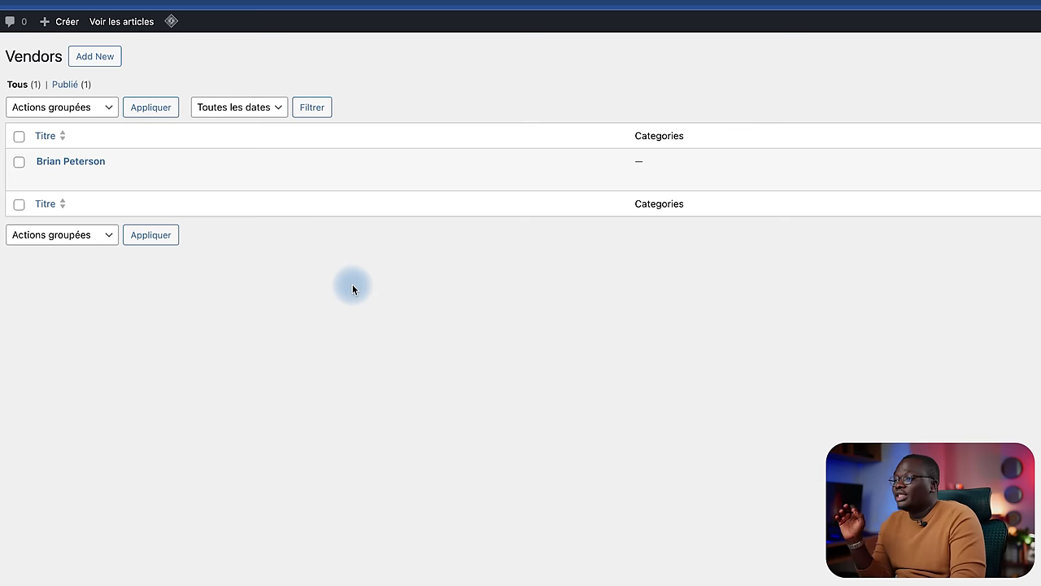
{"action": "mouse_move", "coordinate": [121, 165]}
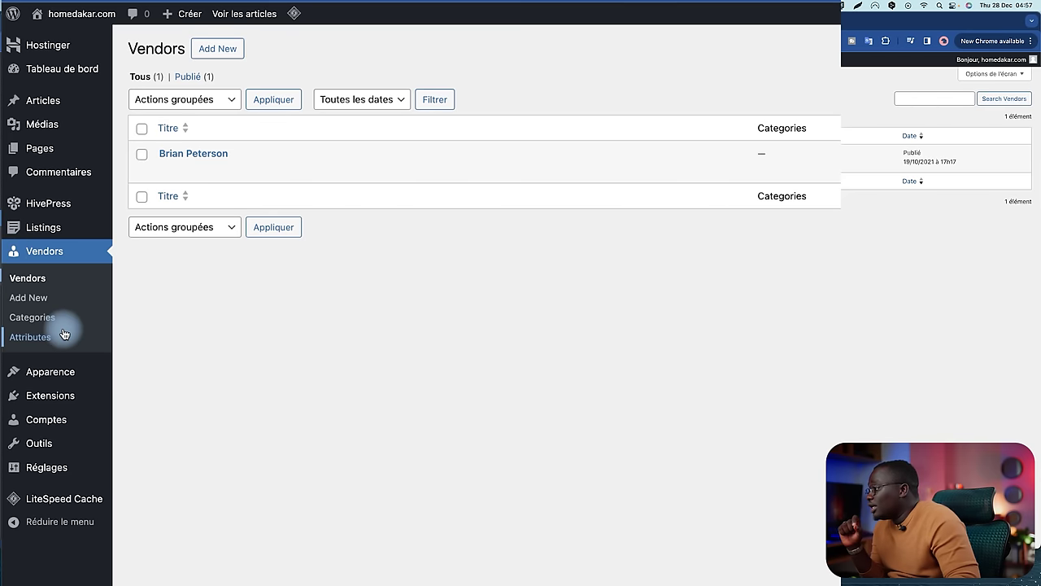
{"action": "left_click", "coordinate": [15, 343]}
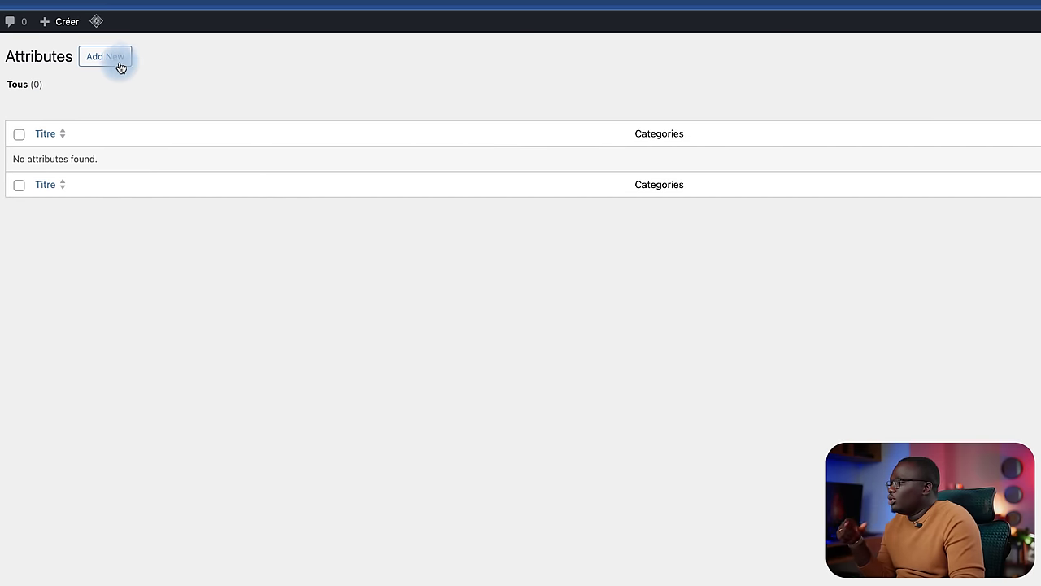
- Create a vendor attribute titled Annonceur, front-end editable, with field name annonceur
{"action": "left_click", "coordinate": [105, 59]}
{"action": "type", "text": "Annonceur"}
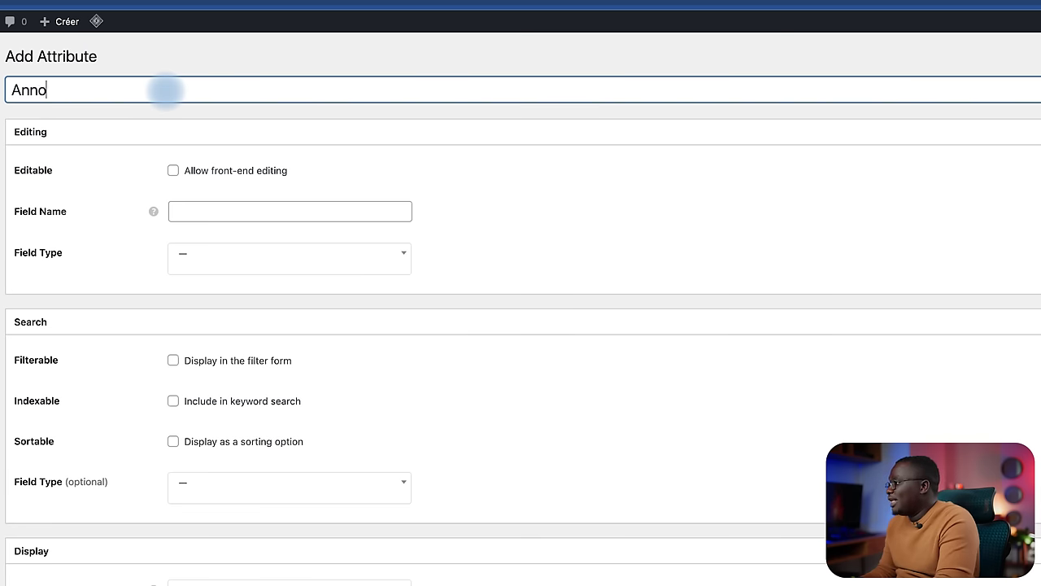
{"action": "double_click", "coordinate": [165, 91]}
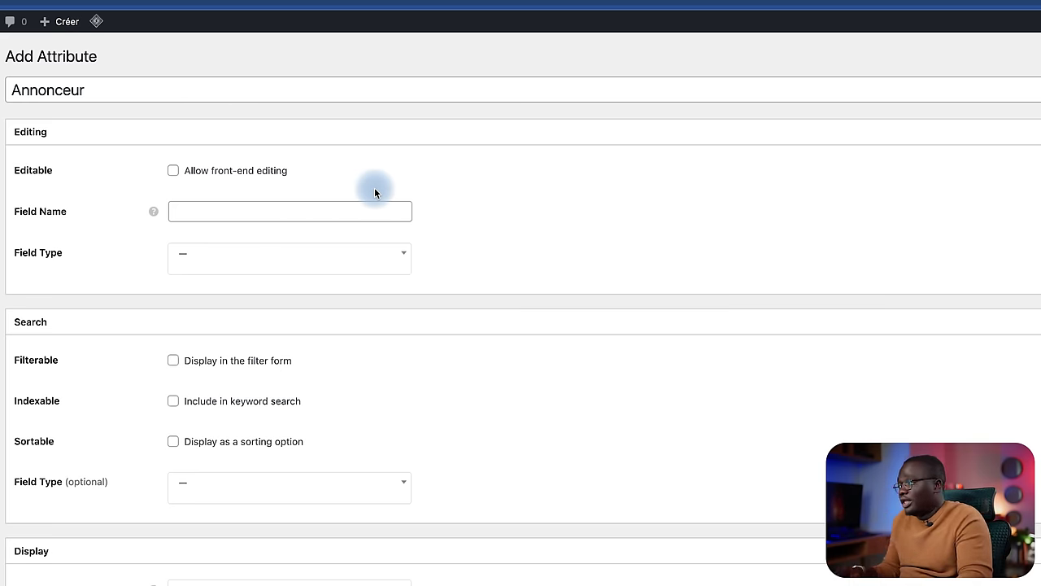
{"action": "left_click", "coordinate": [173, 171]}
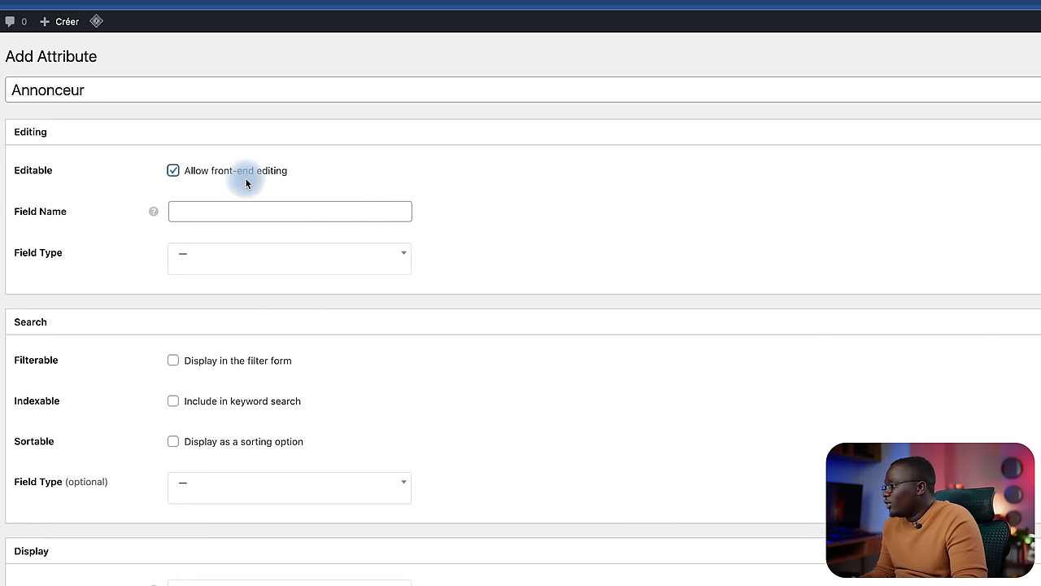
{"action": "left_click", "coordinate": [237, 210]}
{"action": "key", "text": "ctrl+v"}
{"action": "left_click_drag", "start_coordinate": [186, 212], "coordinate": [209, 214]}
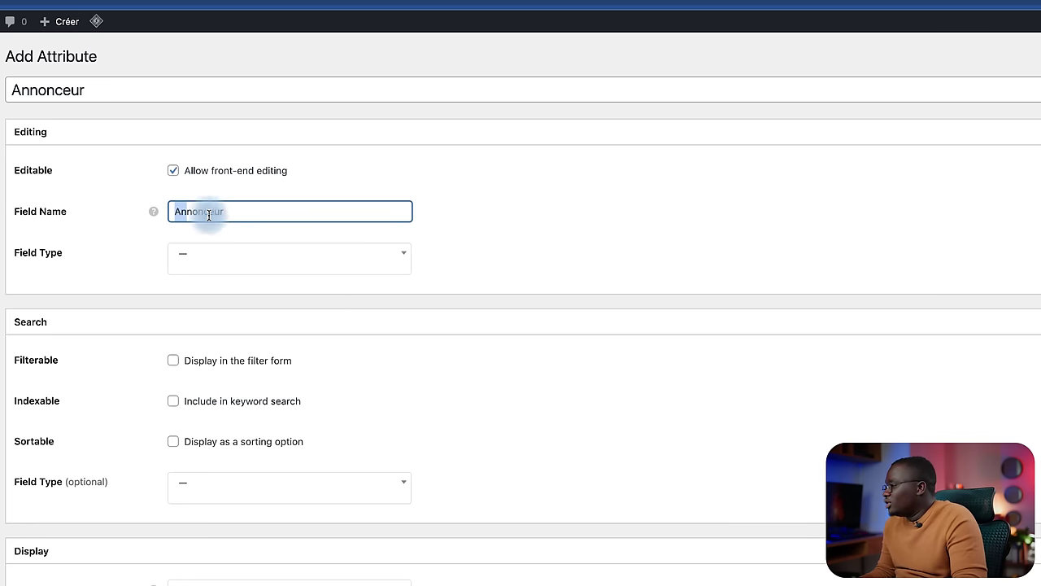
{"action": "type", "text": "an"}
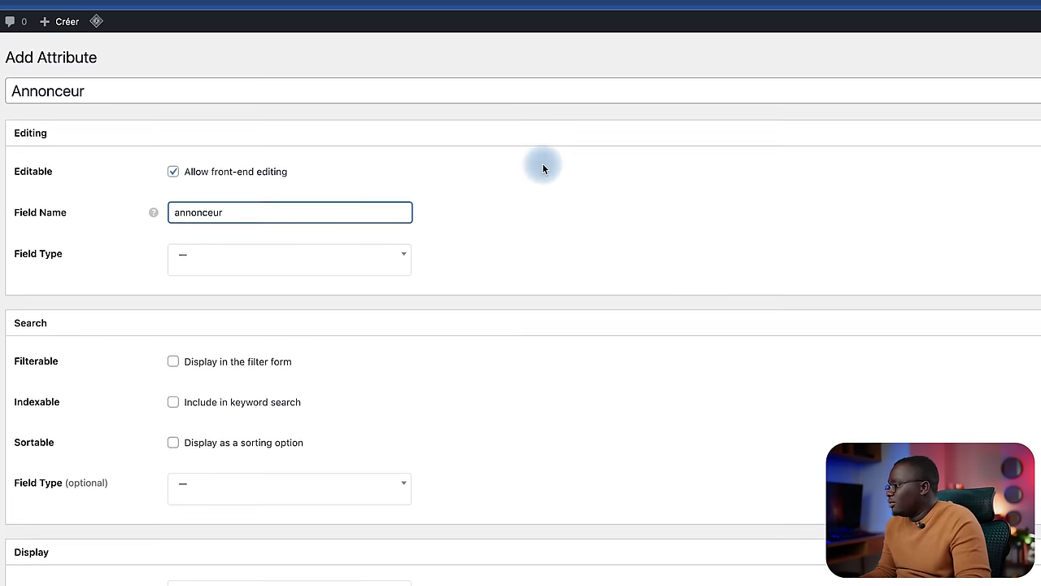
{"action": "left_click", "coordinate": [543, 169]}
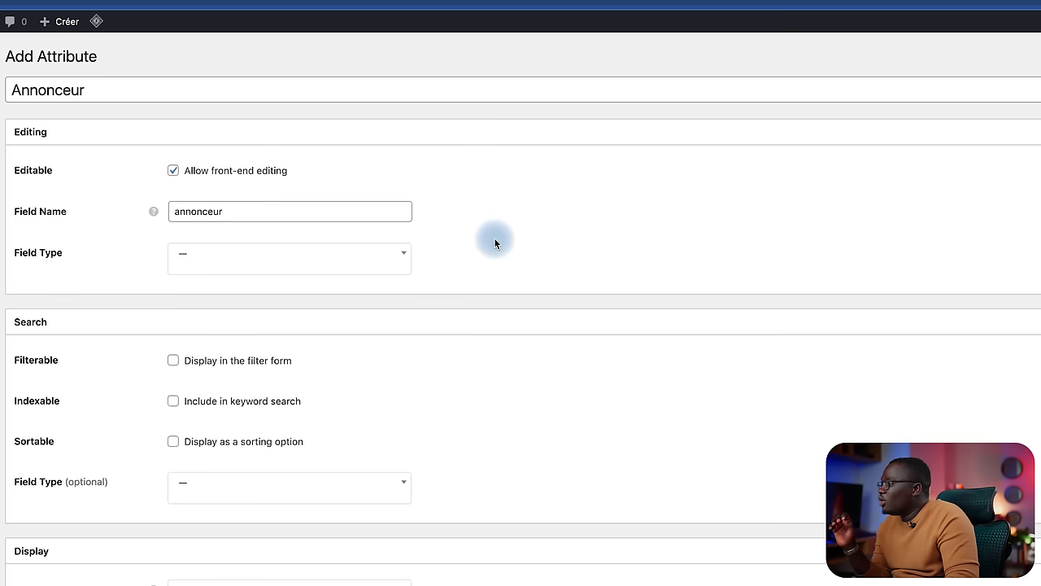
- Set the Annonceur field type to Radio Buttons
{"action": "left_click", "coordinate": [328, 257]}
{"action": "scroll", "coordinate": [304, 369], "scroll_direction": "down", "scroll_amount": 4}
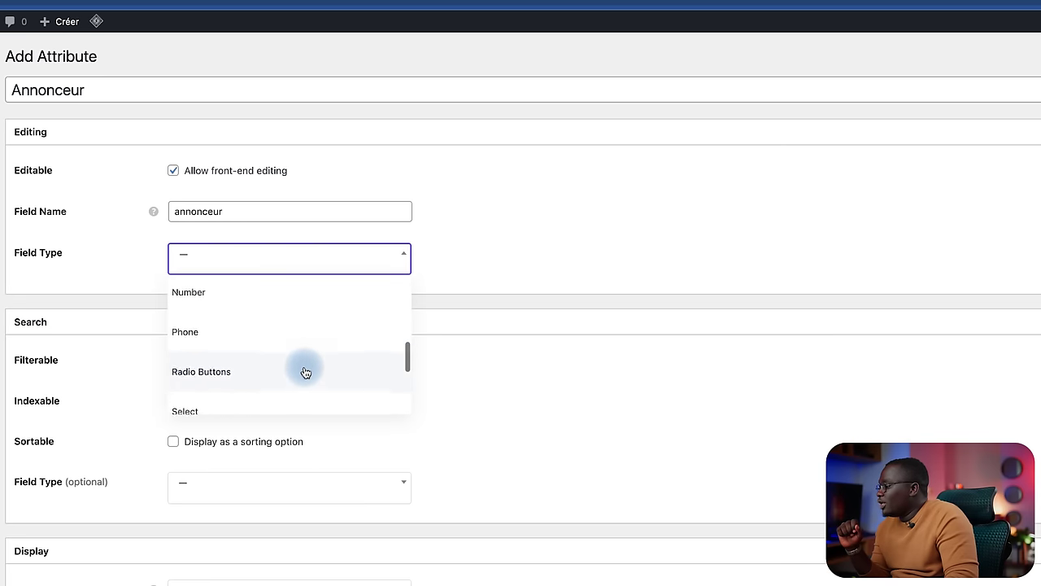
{"action": "scroll", "coordinate": [293, 341], "scroll_direction": "down", "scroll_amount": 2}
{"action": "scroll", "coordinate": [268, 317], "scroll_direction": "up", "scroll_amount": 2}
{"action": "left_click", "coordinate": [261, 324]}
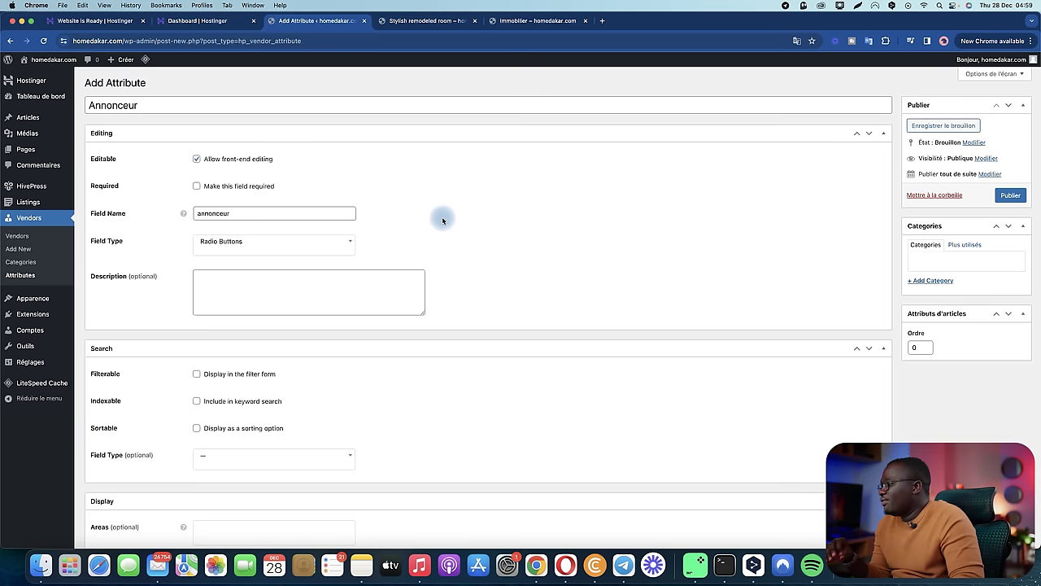
- Make Annonceur filterable, indexable and sortable with Radio Buttons search, and publish it
{"action": "scroll", "coordinate": [561, 269], "scroll_direction": "down", "scroll_amount": 3}
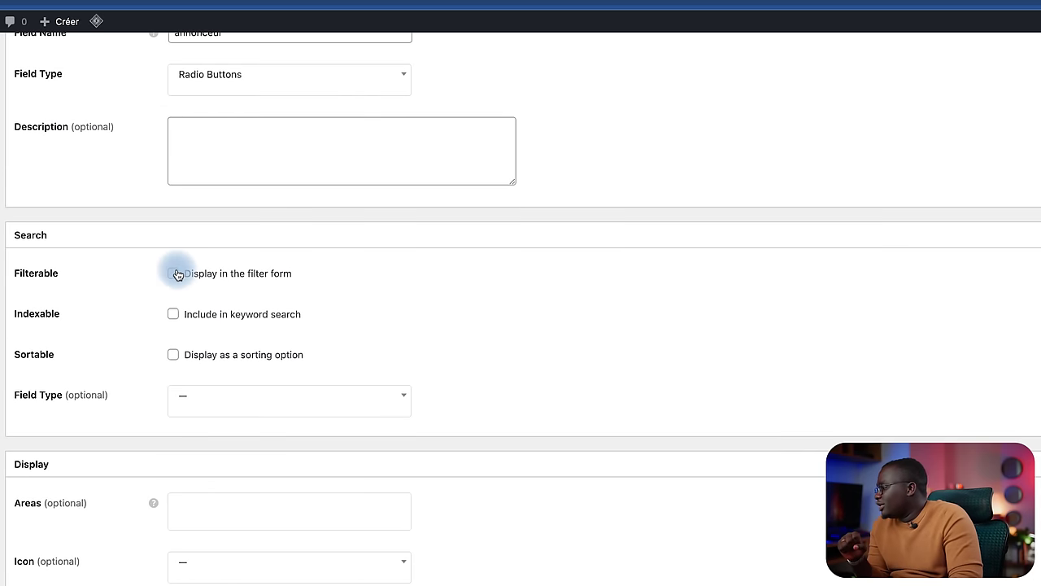
{"action": "left_click", "coordinate": [174, 273]}
{"action": "left_click", "coordinate": [173, 313]}
{"action": "left_click", "coordinate": [173, 354]}
{"action": "left_click", "coordinate": [372, 396]}
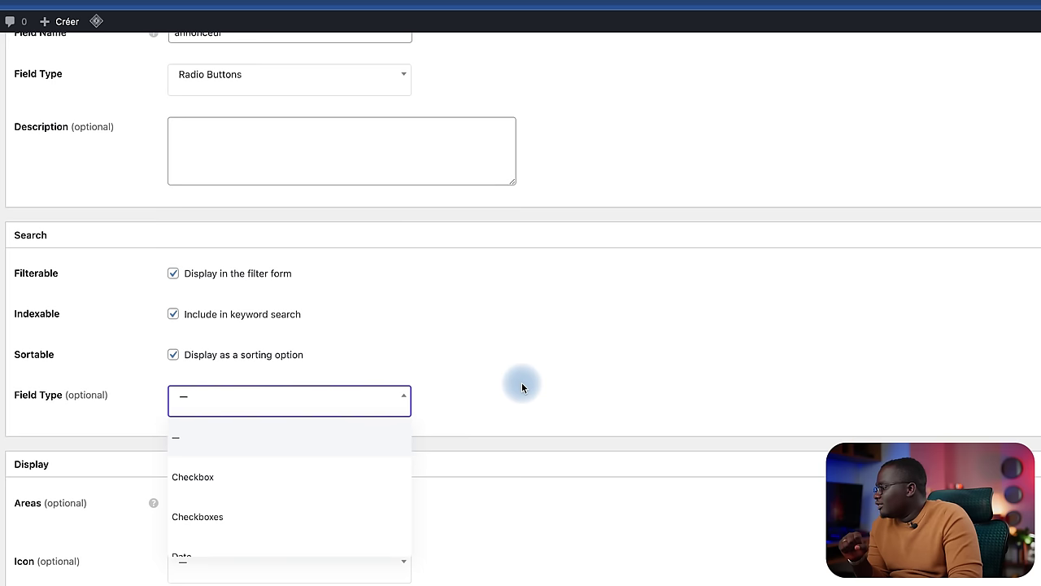
{"action": "scroll", "coordinate": [325, 498], "scroll_direction": "down", "scroll_amount": 5}
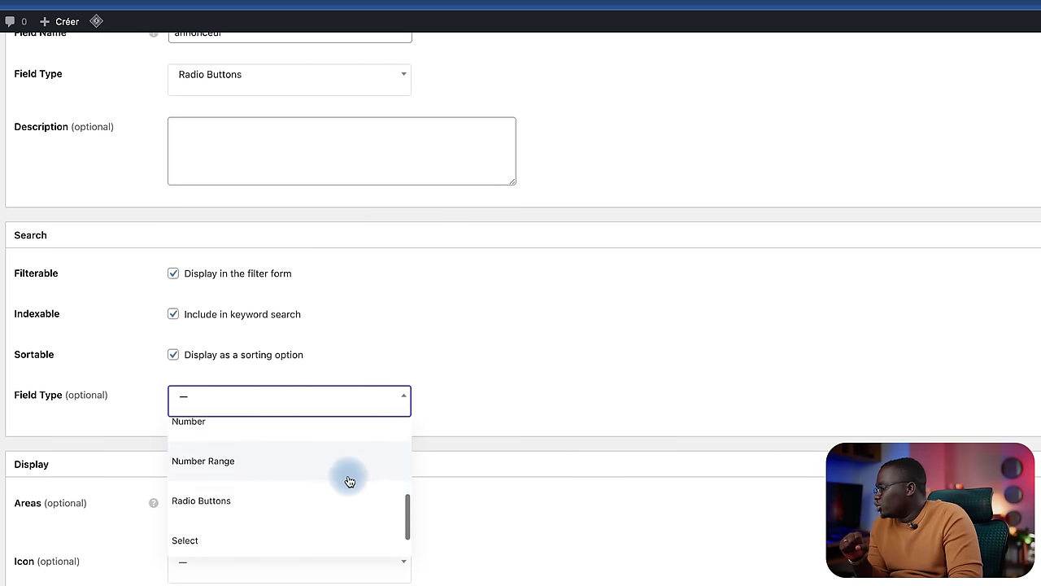
{"action": "left_click", "coordinate": [284, 492]}
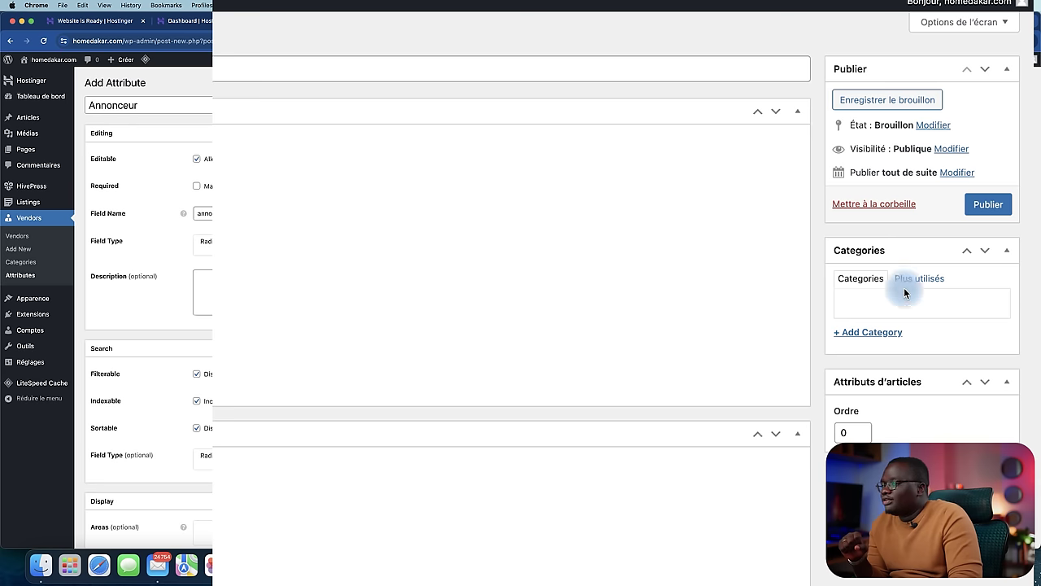
{"action": "left_click", "coordinate": [989, 204]}
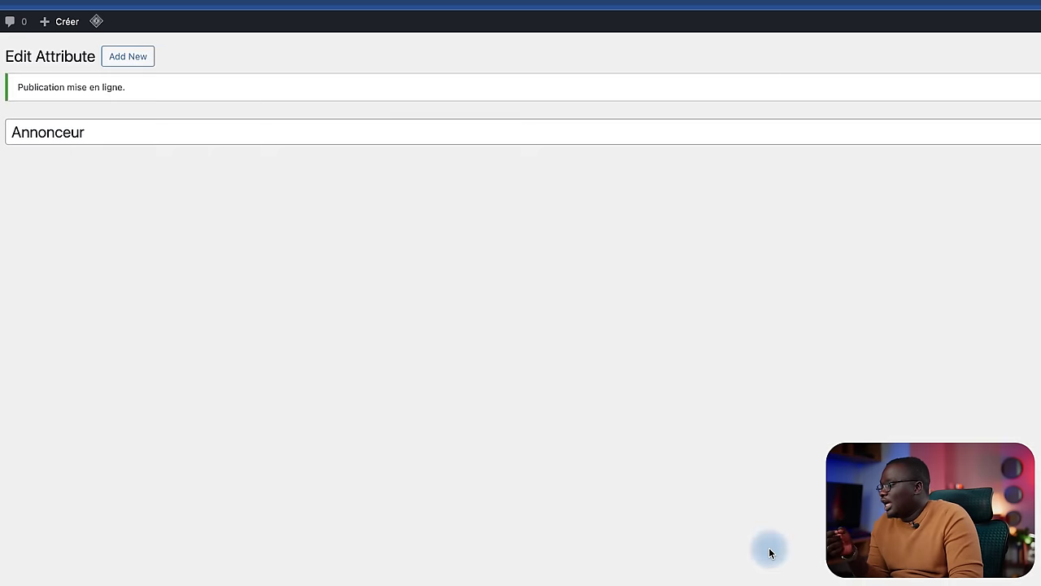
{"action": "scroll", "coordinate": [769, 550], "scroll_direction": "down", "scroll_amount": 1}
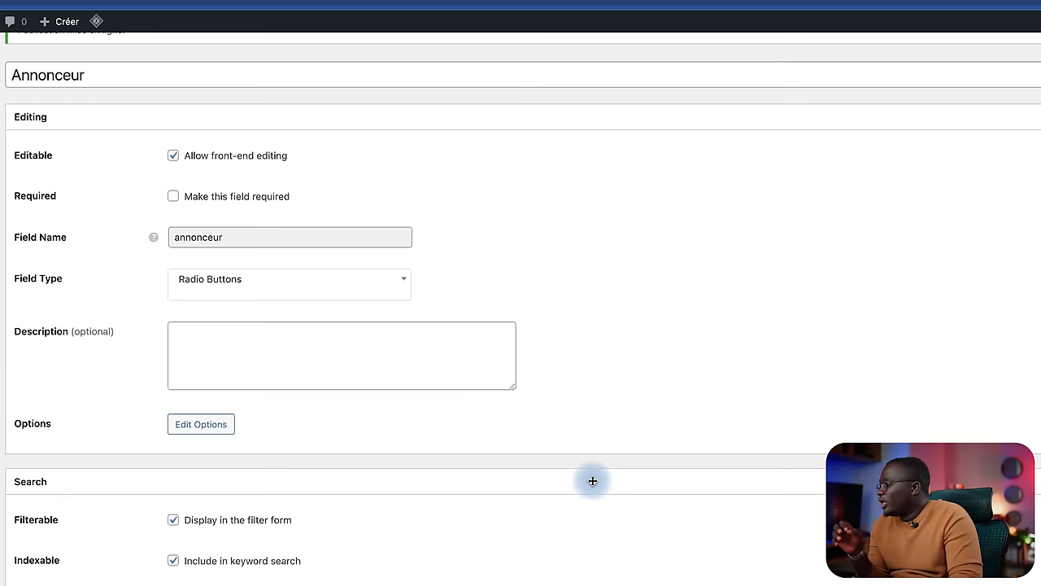
- Add Particulier, Agence and Courtier as options of the Annonceur attribute
{"action": "left_click", "coordinate": [216, 431]}
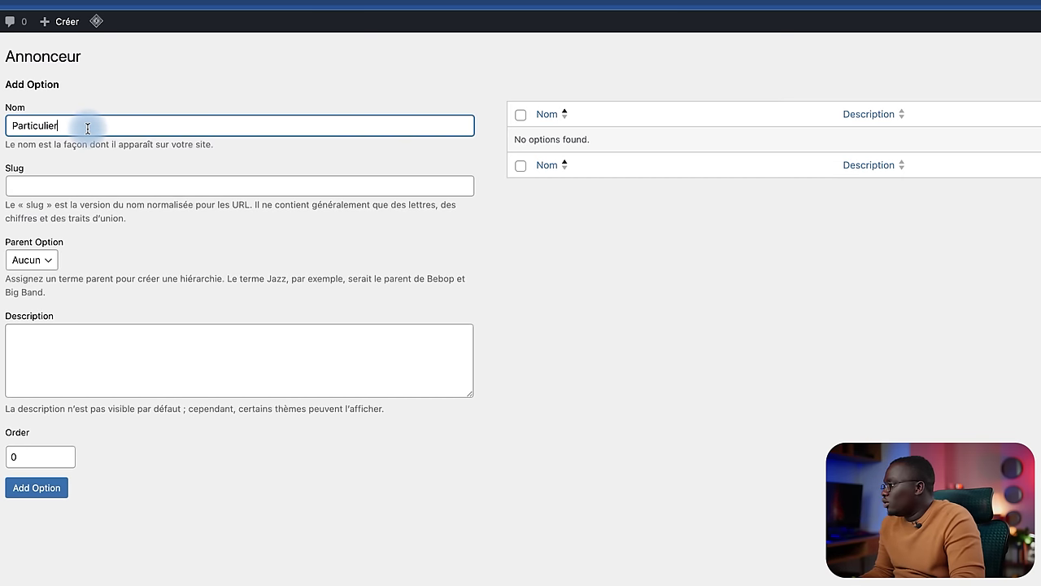
{"action": "left_click", "coordinate": [48, 488]}
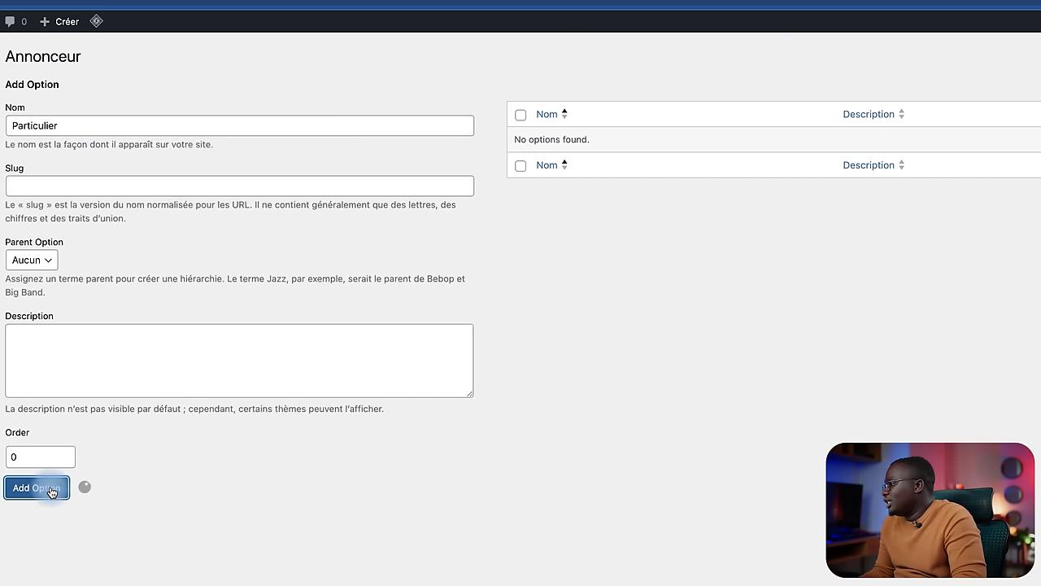
{"action": "left_click", "coordinate": [43, 166]}
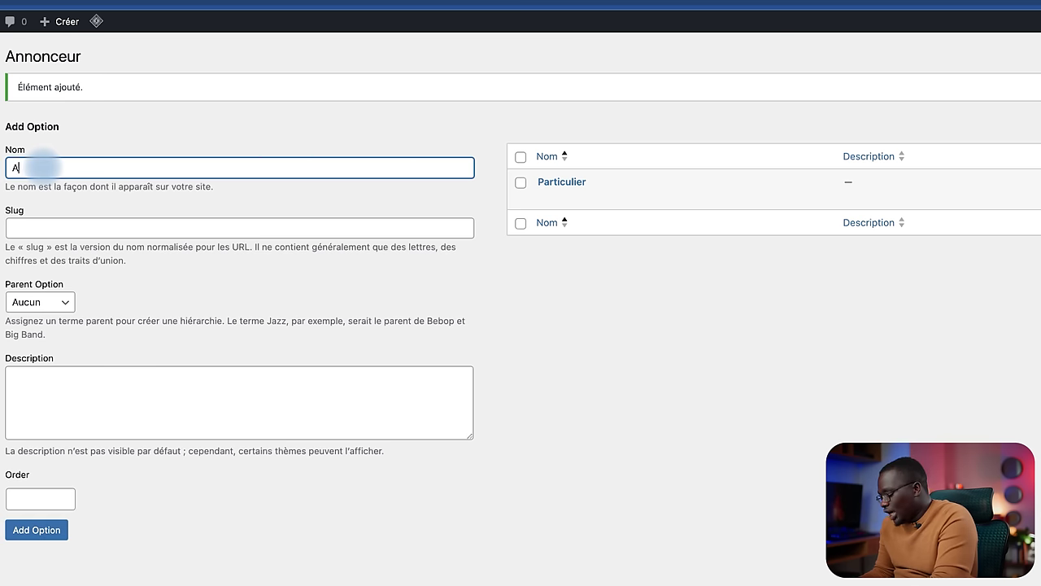
{"action": "type", "text": "Agence"}
{"action": "left_click", "coordinate": [34, 529]}
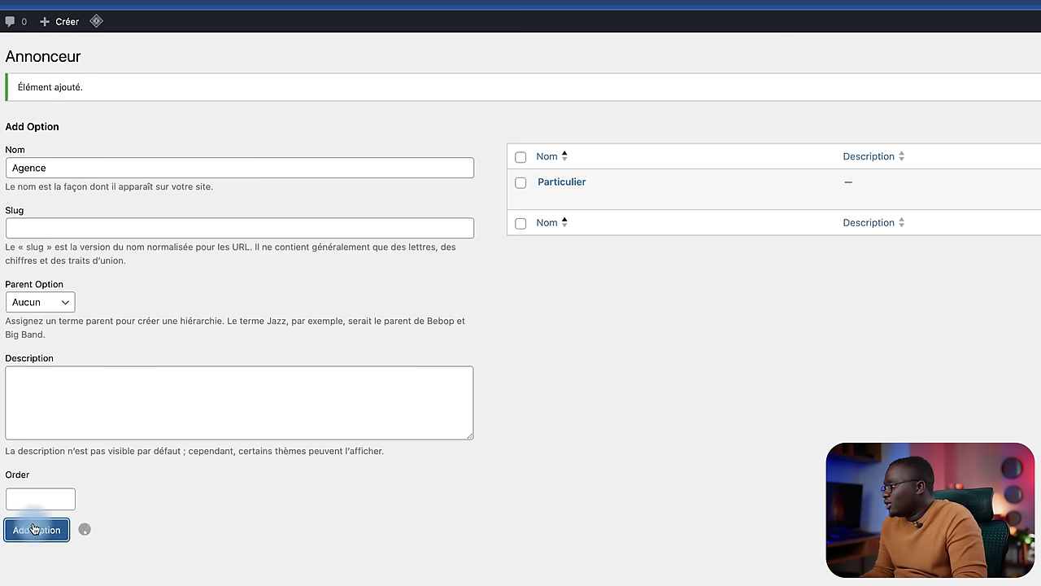
{"action": "left_click", "coordinate": [58, 168]}
{"action": "type", "text": "Courtier"}
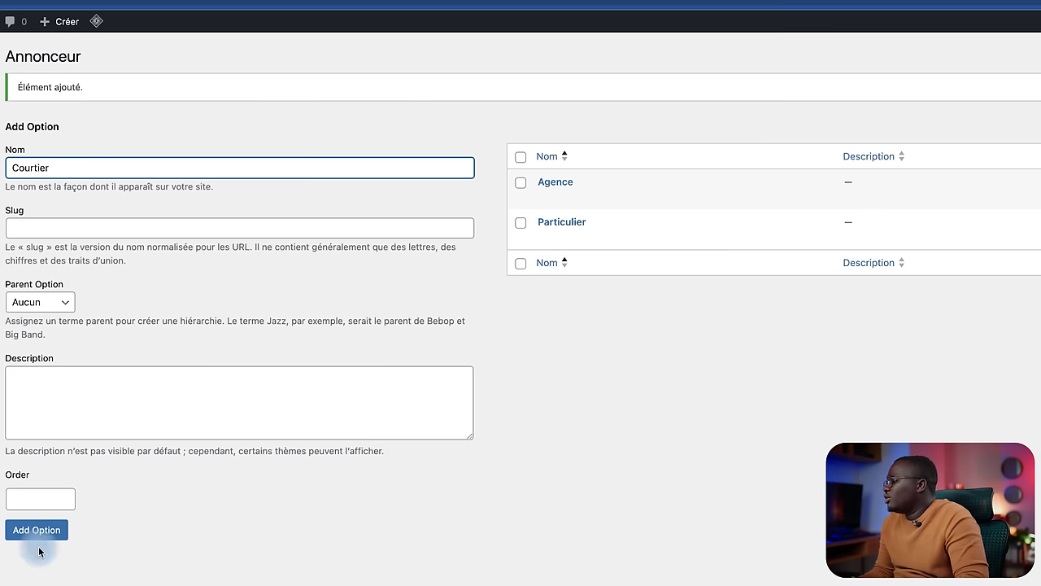
{"action": "left_click", "coordinate": [37, 532]}
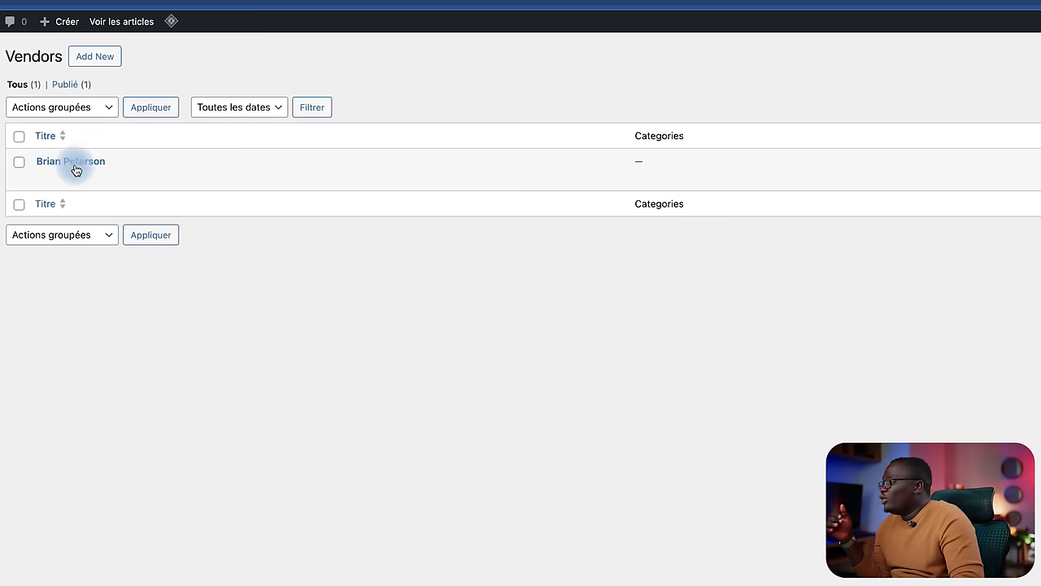
- Edit the demo vendor, choose Particulier as its Annonceur value, and save the profile
{"action": "left_click", "coordinate": [54, 179]}
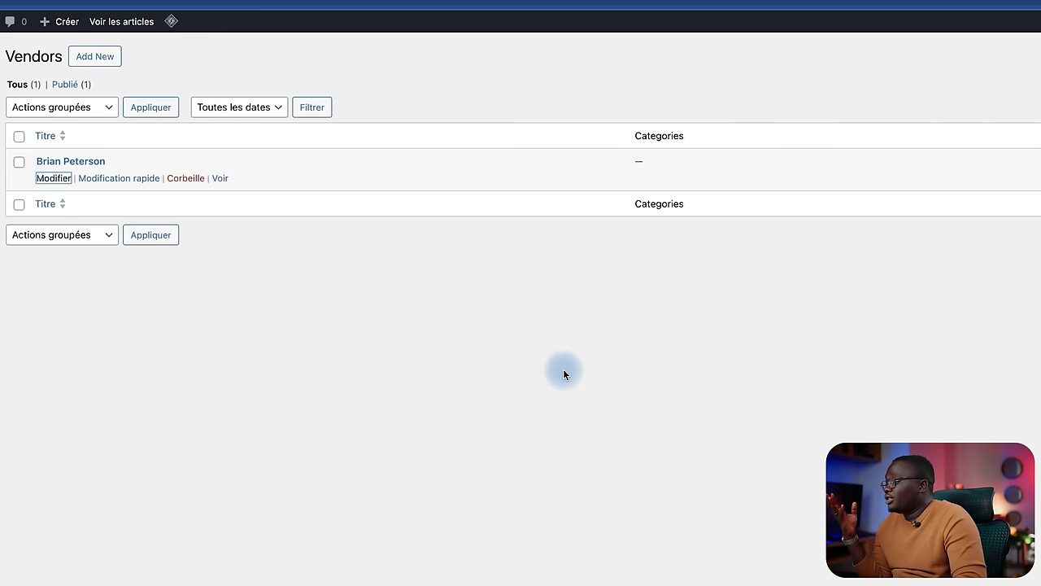
{"action": "scroll", "coordinate": [593, 378], "scroll_direction": "down", "scroll_amount": 3}
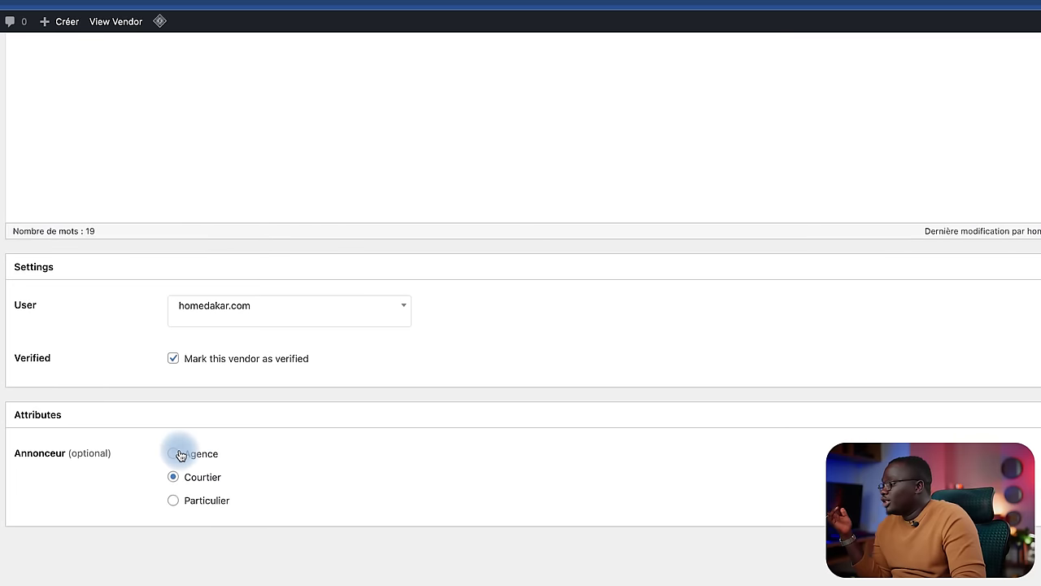
{"action": "left_click", "coordinate": [174, 453]}
{"action": "left_click", "coordinate": [173, 477]}
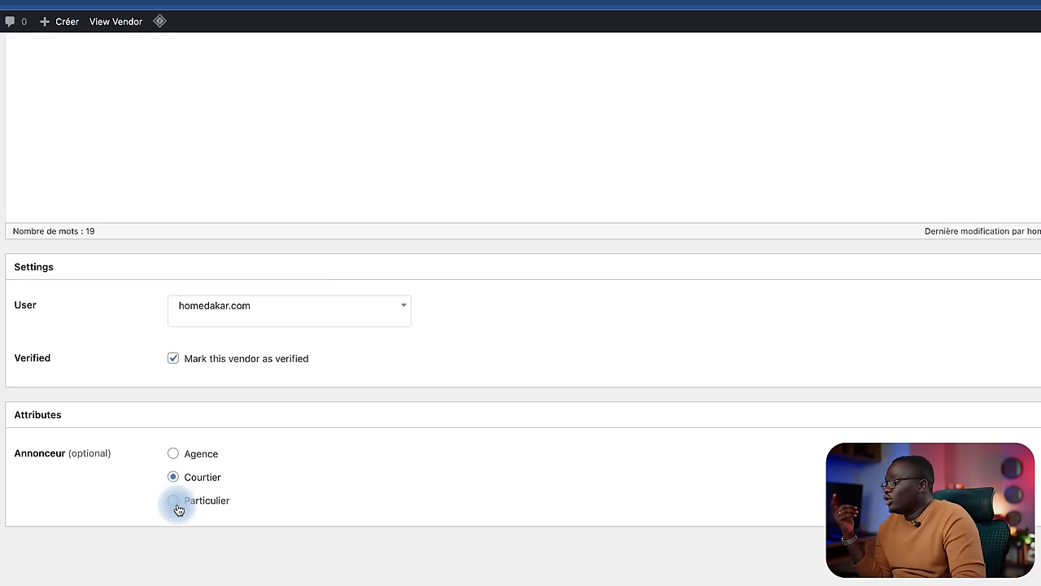
{"action": "left_click", "coordinate": [174, 500]}
{"action": "scroll", "coordinate": [733, 367], "scroll_direction": "up", "scroll_amount": 5}
{"action": "left_click", "coordinate": [971, 244]}
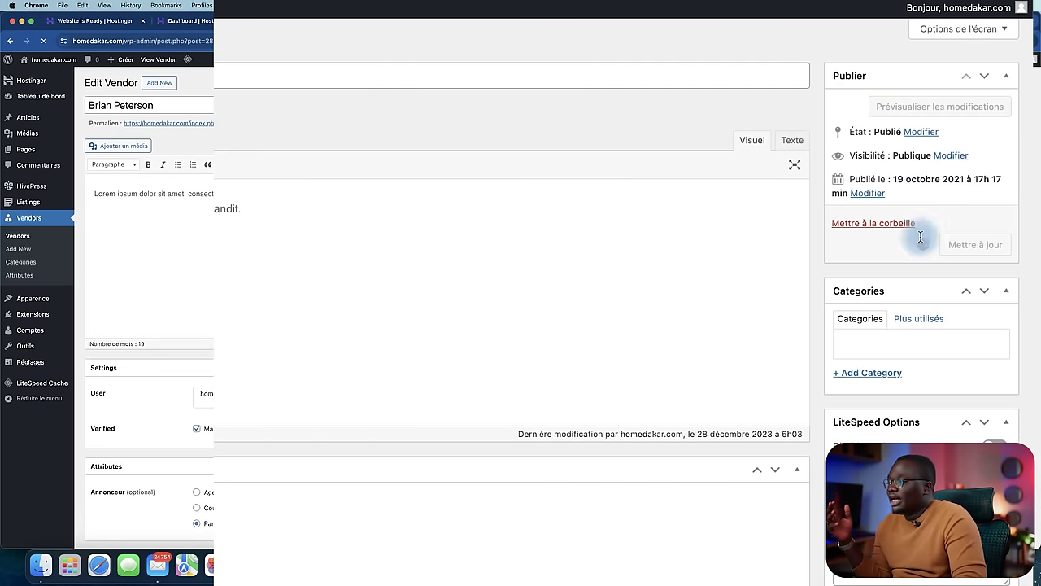
{"action": "scroll", "coordinate": [467, 291], "scroll_direction": "down", "scroll_amount": 5}
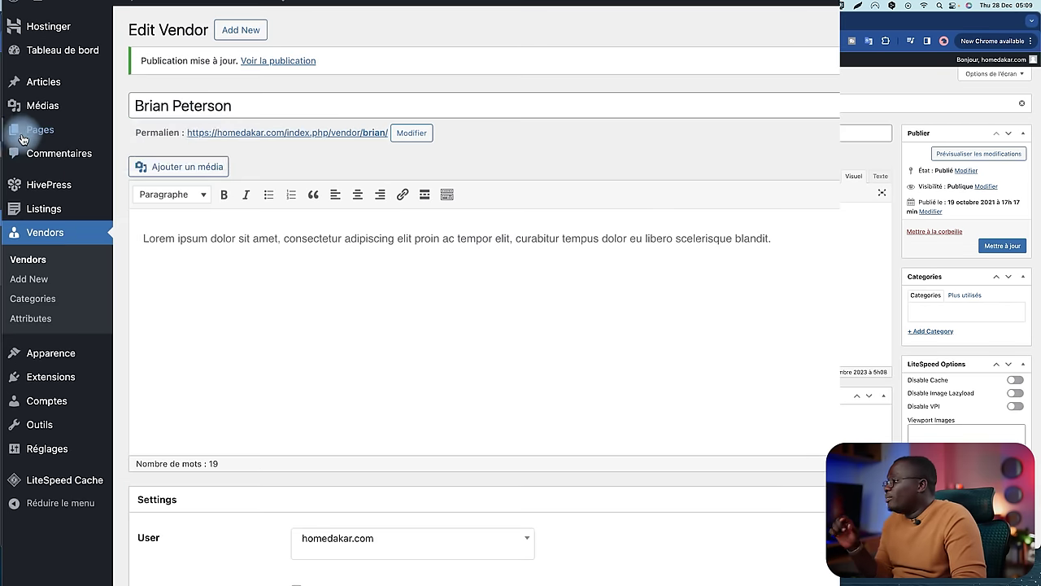
- Create a new page titled 'Annonceur', publish it, and view it on the live site
{"action": "mouse_move", "coordinate": [45, 151]}
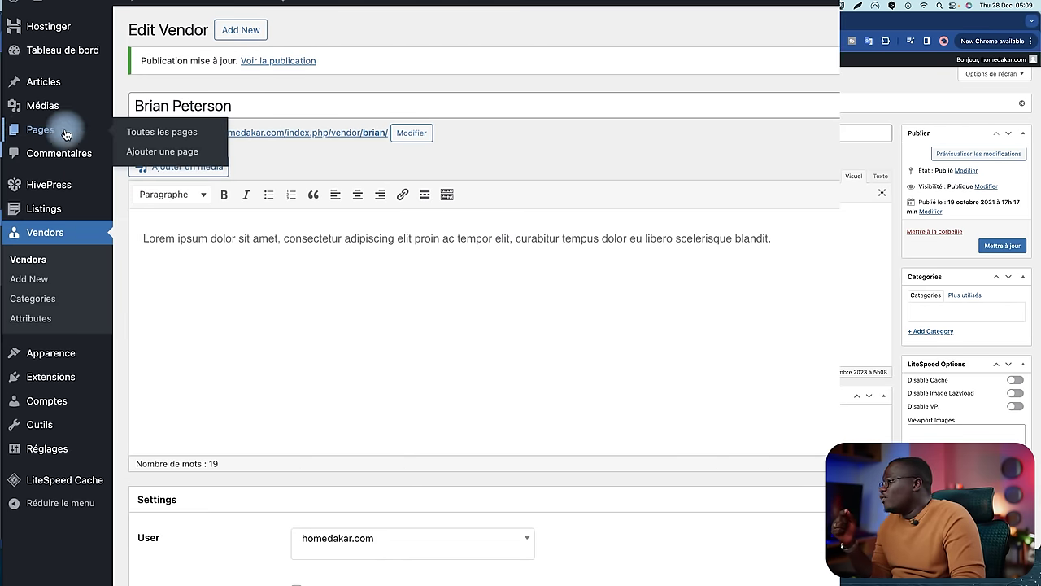
{"action": "left_click", "coordinate": [161, 132]}
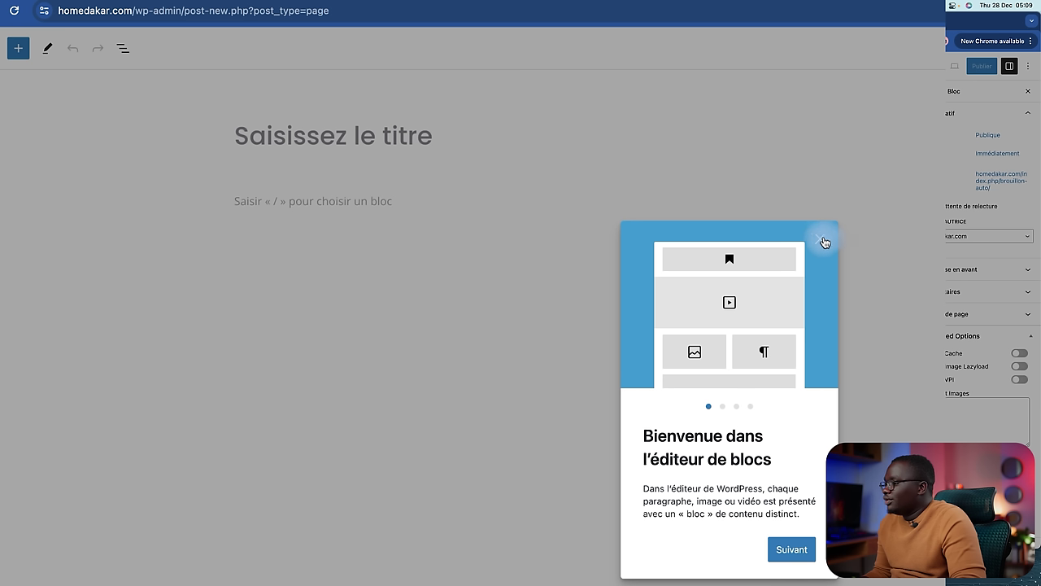
{"action": "left_click", "coordinate": [823, 241]}
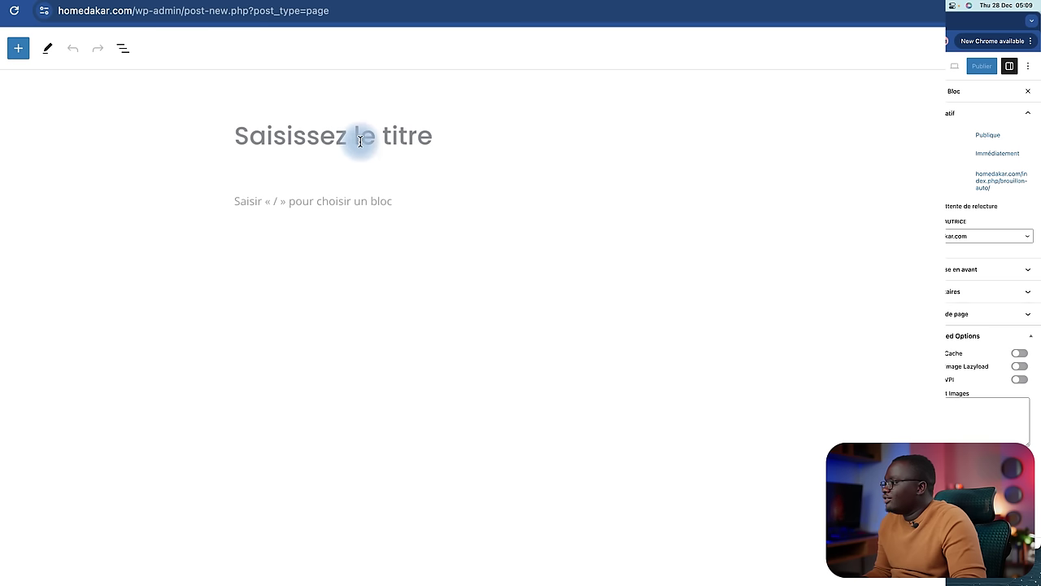
{"action": "type", "text": "Annonceur"}
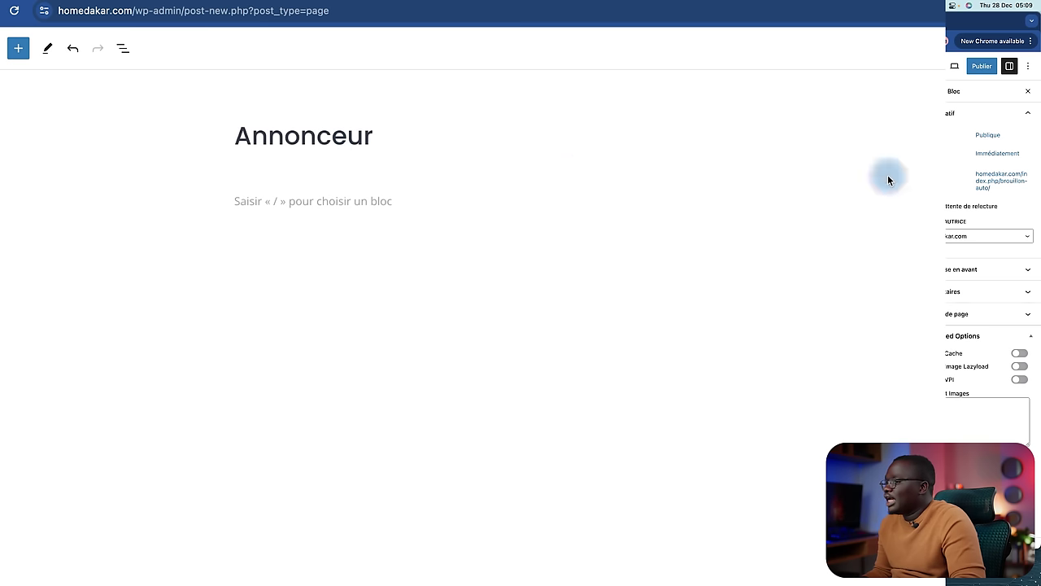
{"action": "left_click", "coordinate": [982, 66]}
{"action": "left_click", "coordinate": [871, 49]}
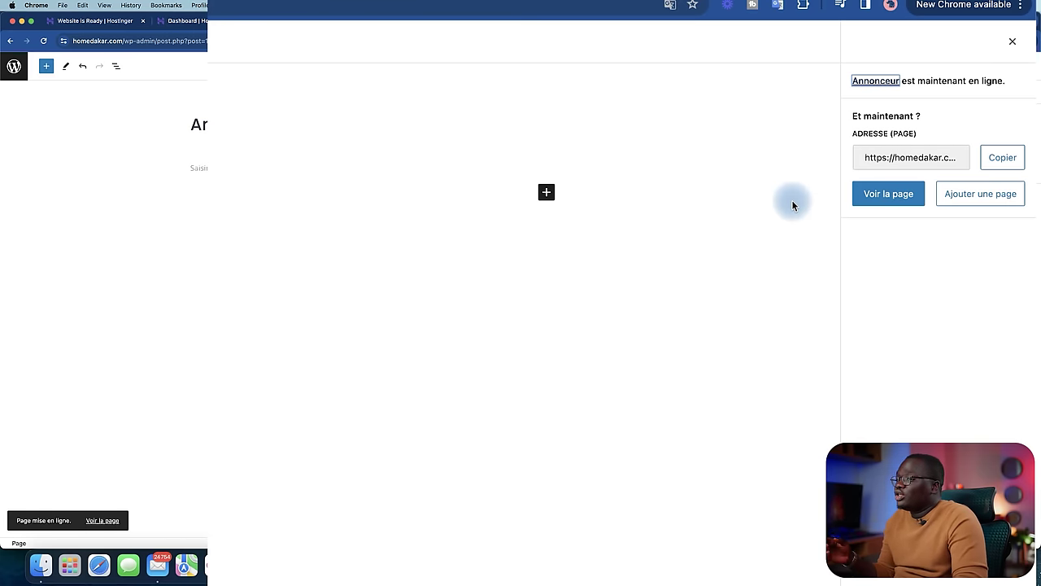
{"action": "left_click", "coordinate": [878, 203]}
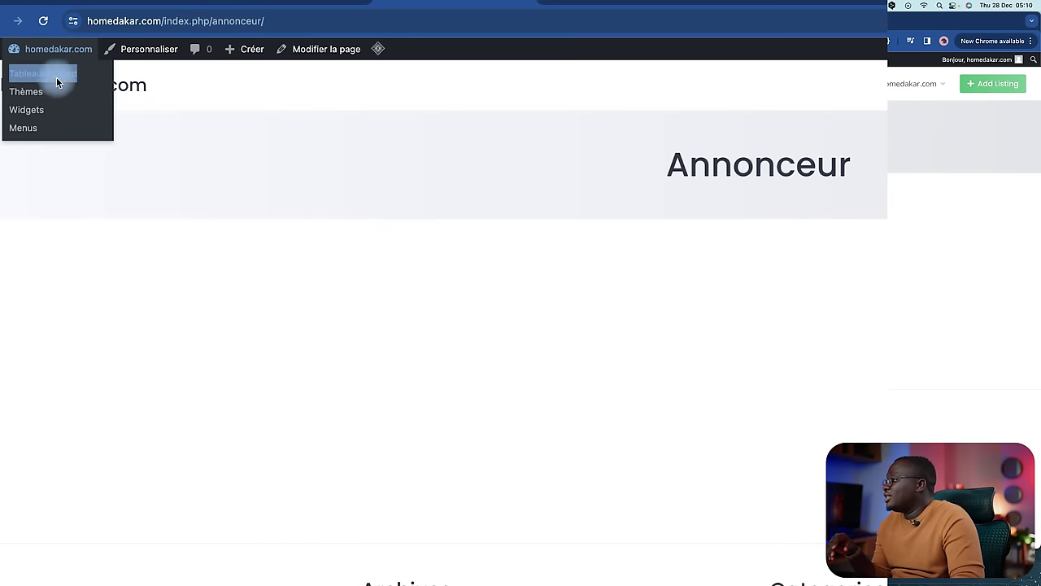
- In HivePress Settings > Vendors, set Vendors Page to Annonceur and save
{"action": "right_click", "coordinate": [56, 77]}
{"action": "left_click", "coordinate": [106, 81]}
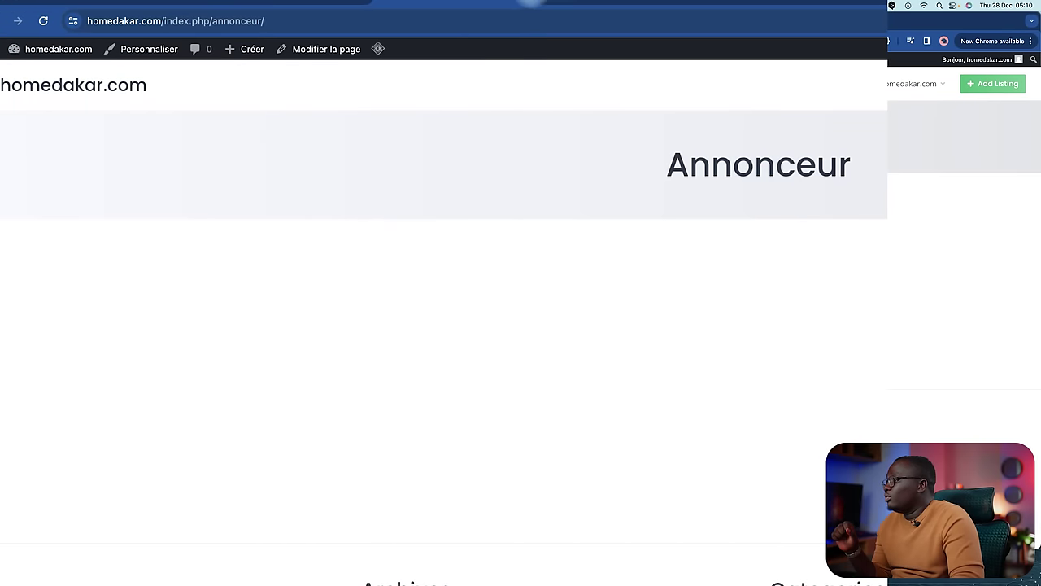
{"action": "left_click", "coordinate": [533, 4]}
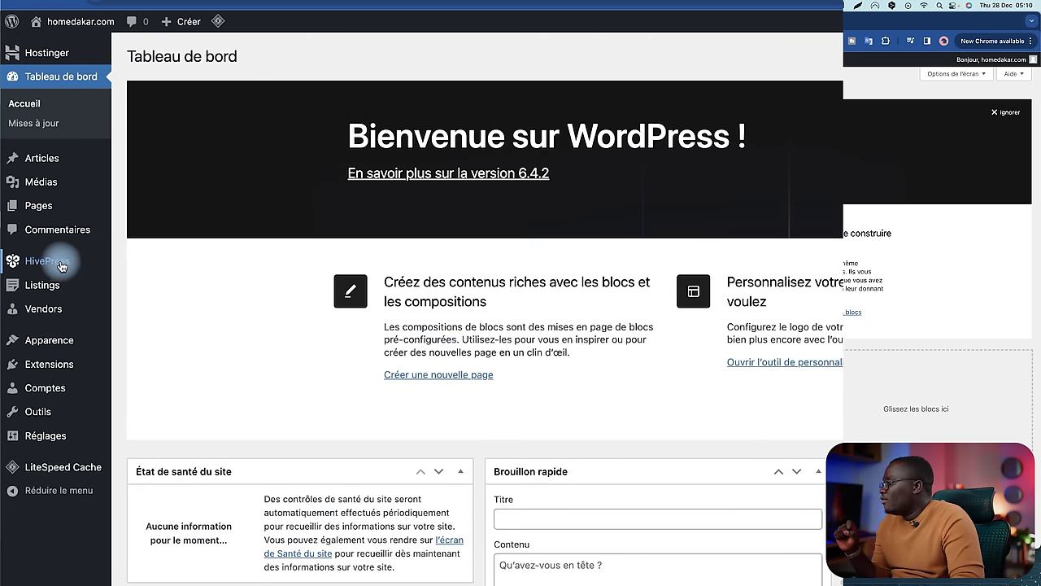
{"action": "left_click", "coordinate": [61, 266]}
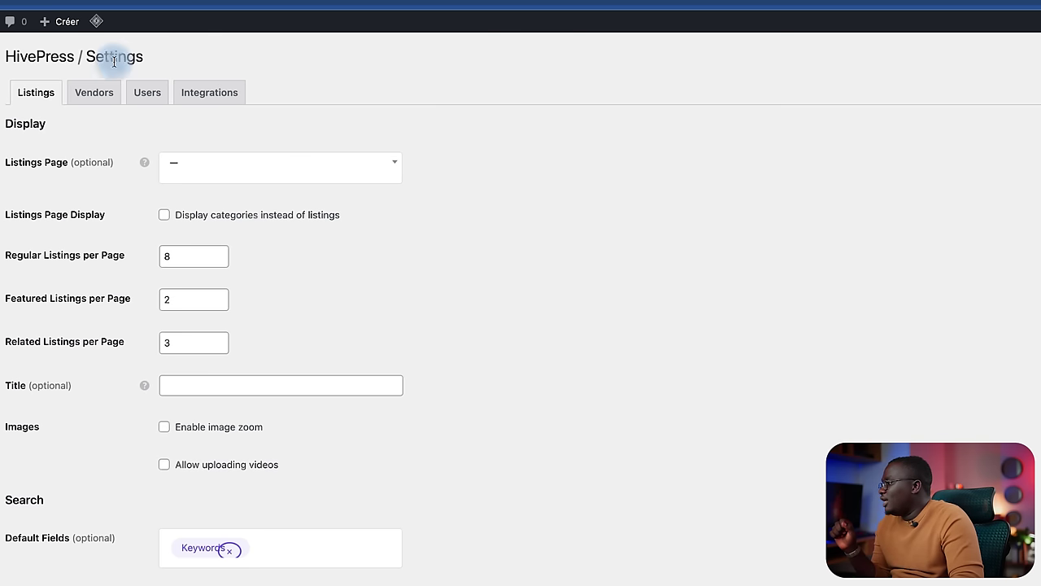
{"action": "left_click", "coordinate": [98, 93]}
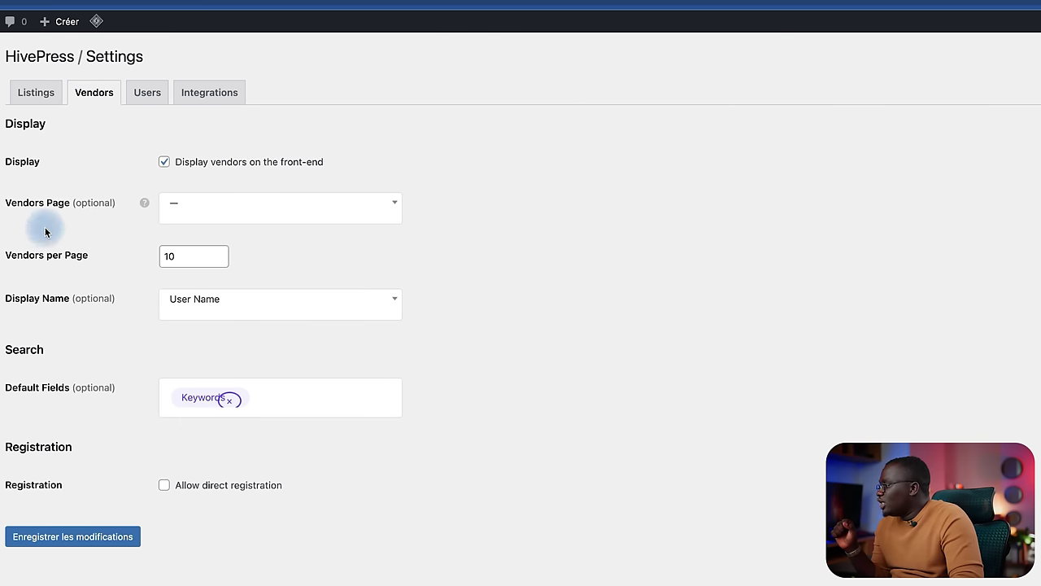
{"action": "left_click", "coordinate": [356, 215]}
{"action": "scroll", "coordinate": [244, 337], "scroll_direction": "down", "scroll_amount": 2}
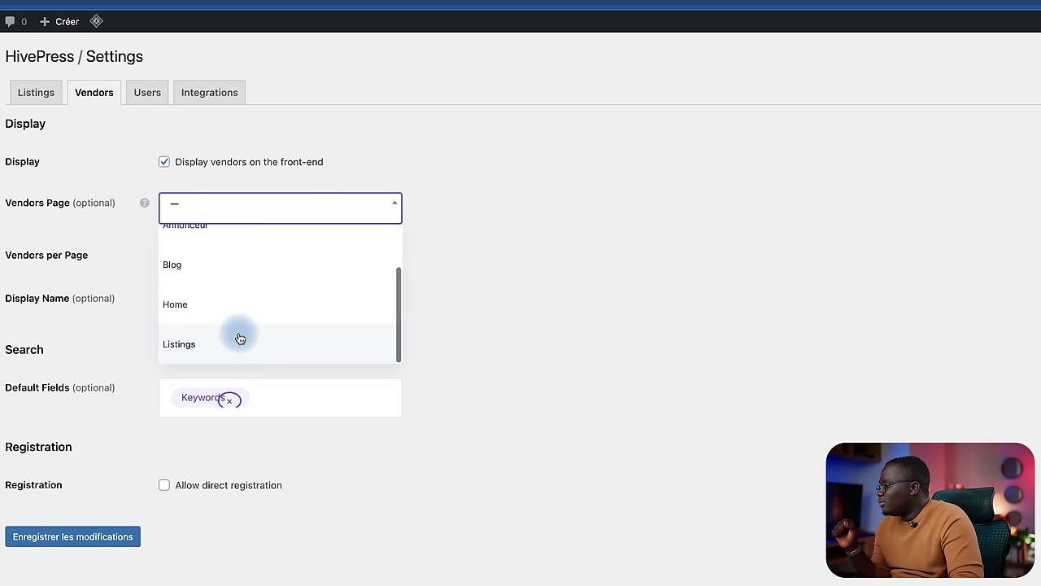
{"action": "scroll", "coordinate": [224, 318], "scroll_direction": "up", "scroll_amount": 2}
{"action": "left_click", "coordinate": [214, 286]}
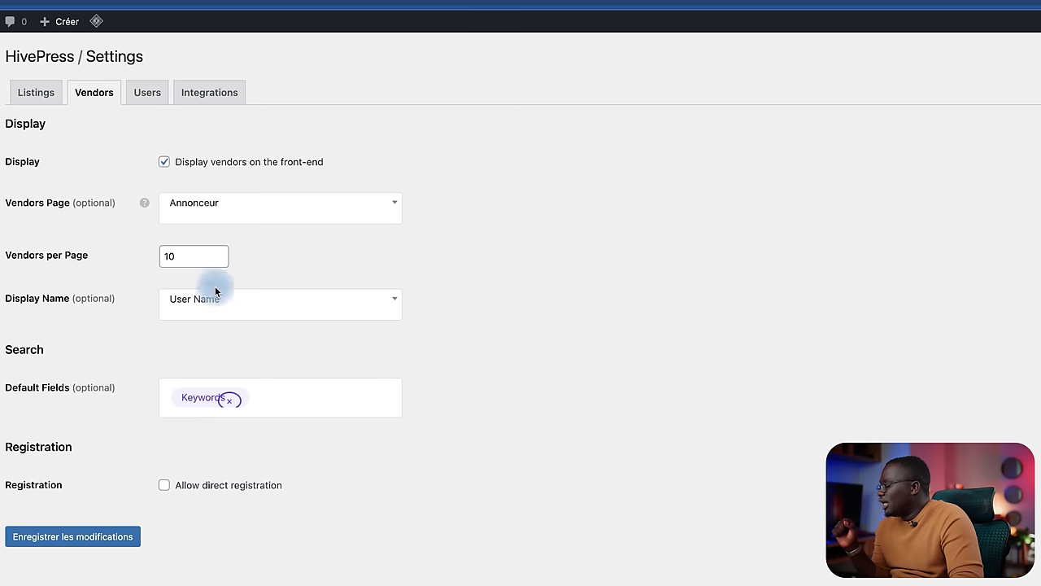
{"action": "left_click", "coordinate": [104, 536]}
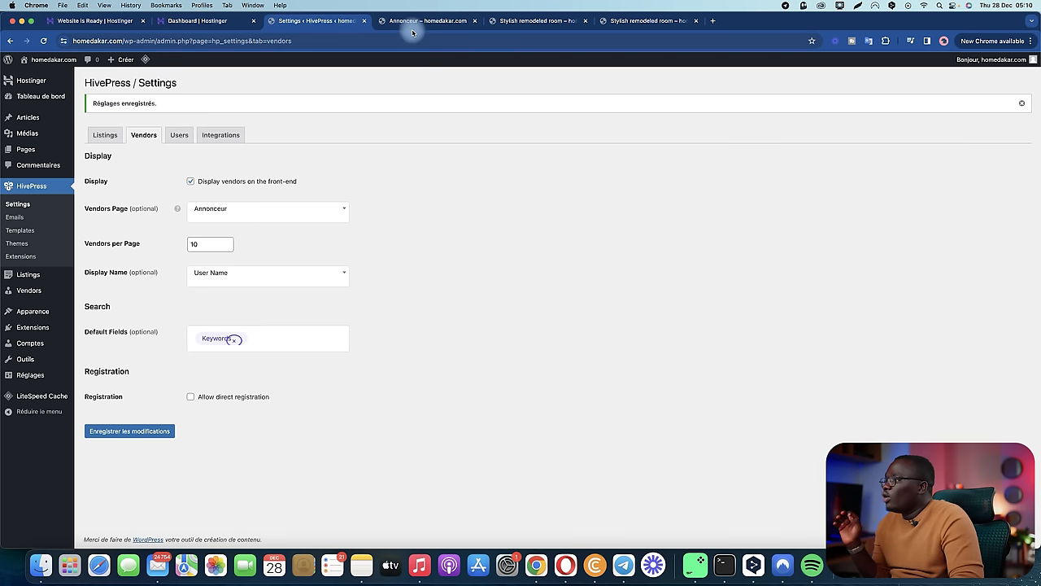
- Check the Annonceur page live and confirm its Vendors Page label in the Pages list
{"action": "left_click", "coordinate": [411, 22]}
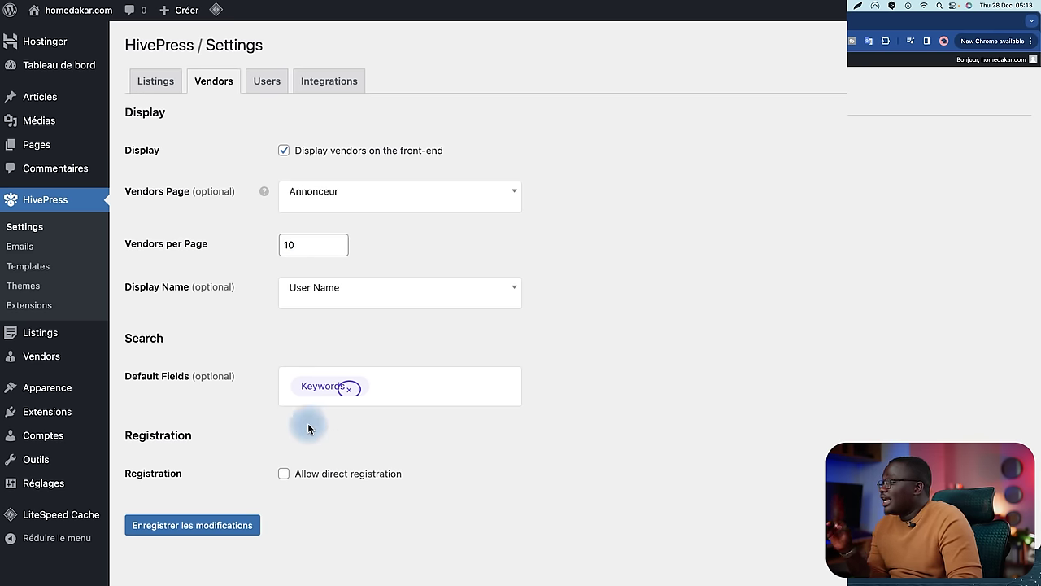
{"action": "mouse_move", "coordinate": [27, 147]}
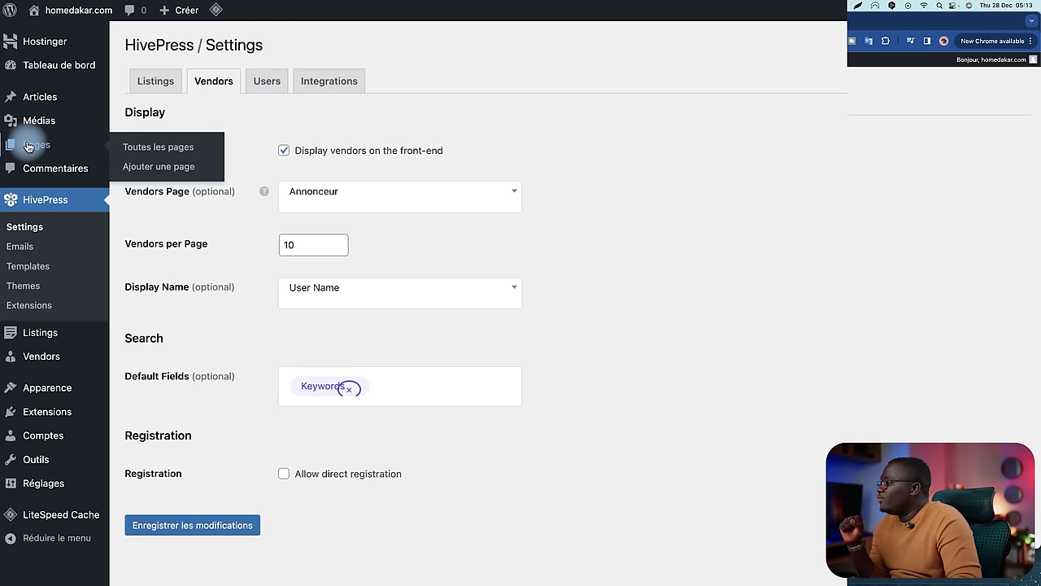
{"action": "left_click", "coordinate": [27, 147]}
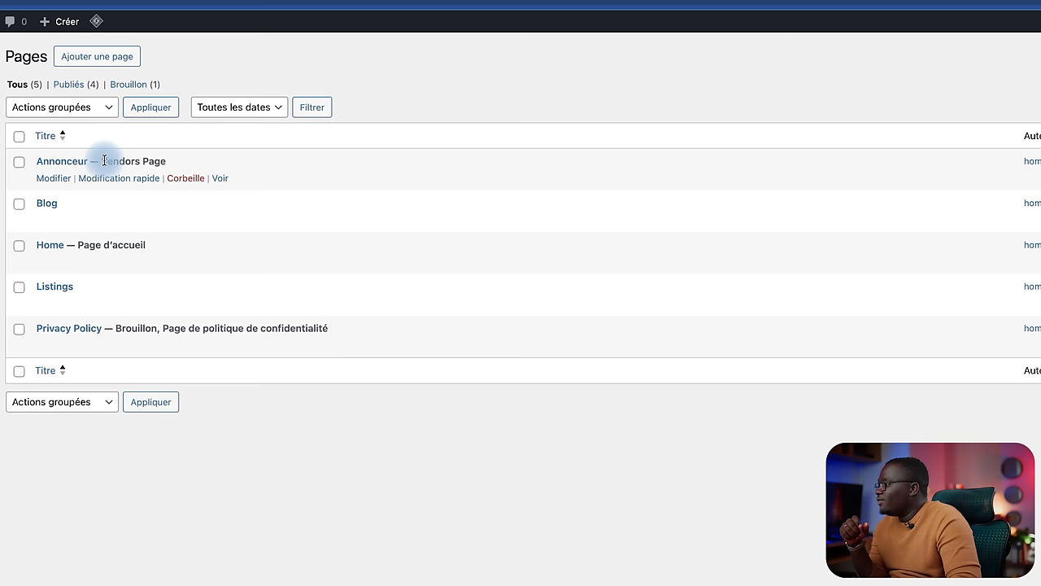
{"action": "left_click_drag", "start_coordinate": [103, 160], "coordinate": [205, 159]}
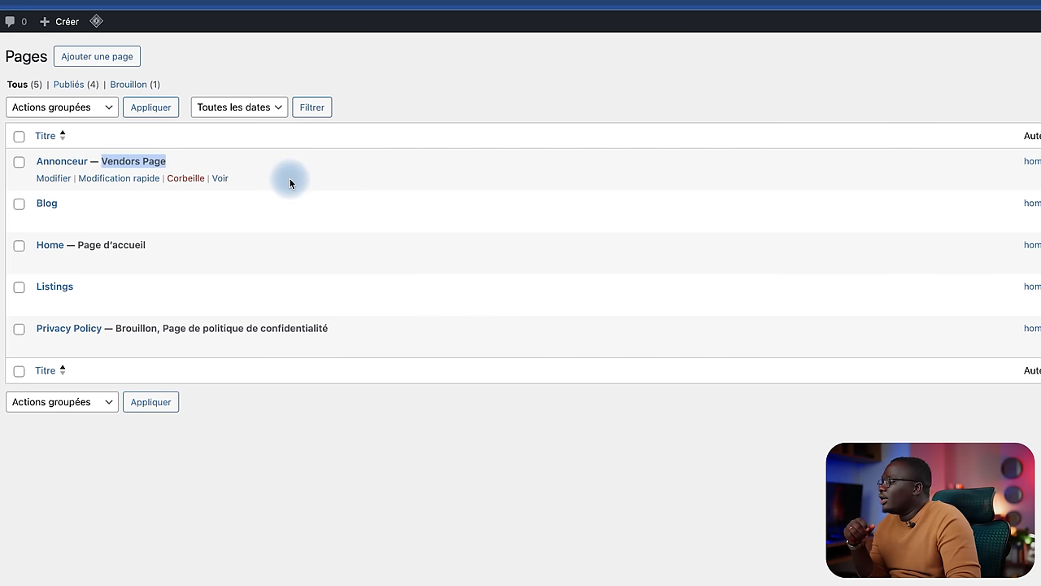
{"action": "left_click", "coordinate": [220, 178]}
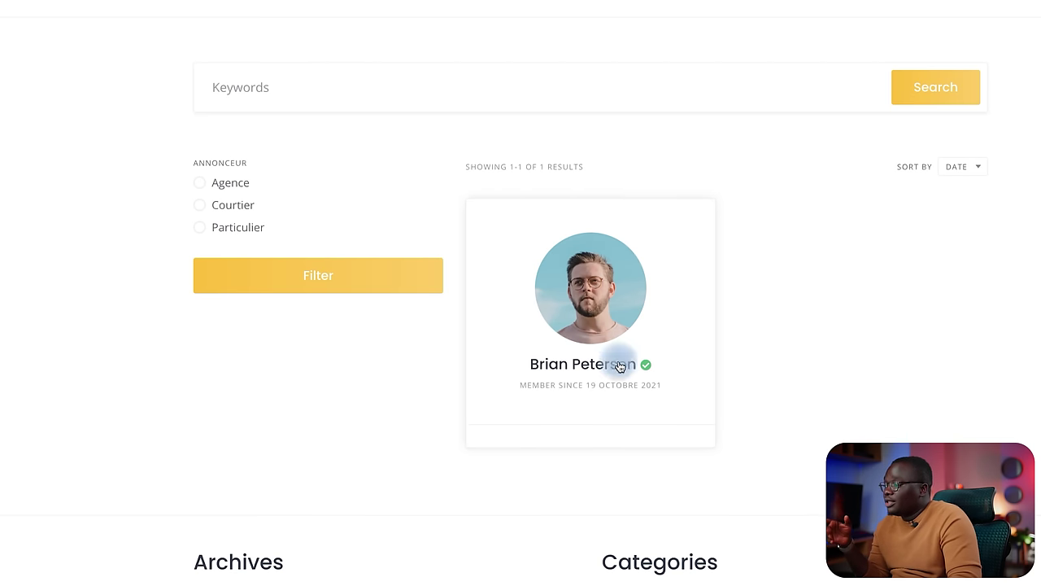
{"action": "left_click", "coordinate": [200, 183]}
{"action": "left_click", "coordinate": [291, 275]}
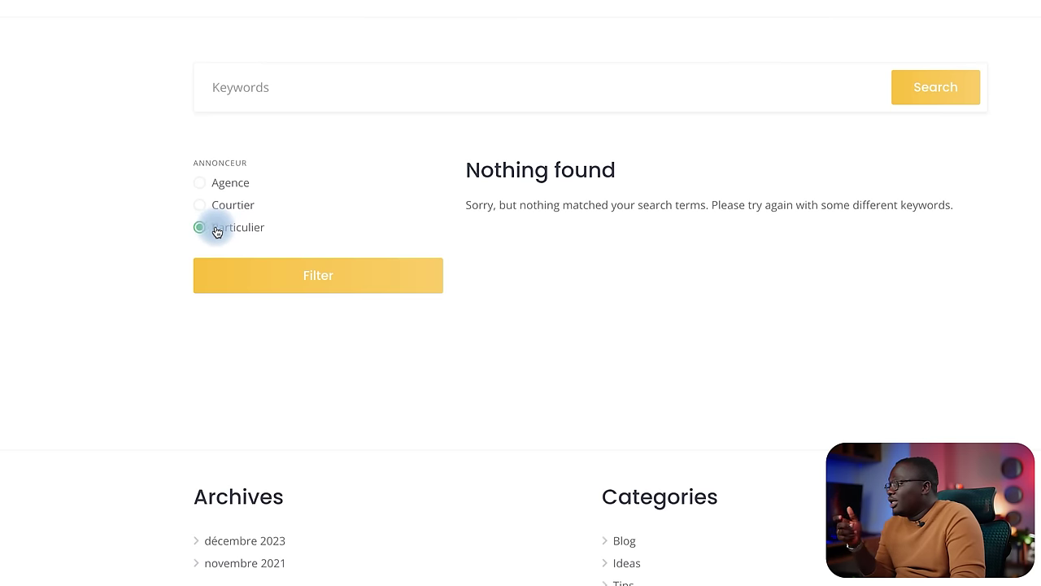
{"action": "left_click", "coordinate": [345, 278]}
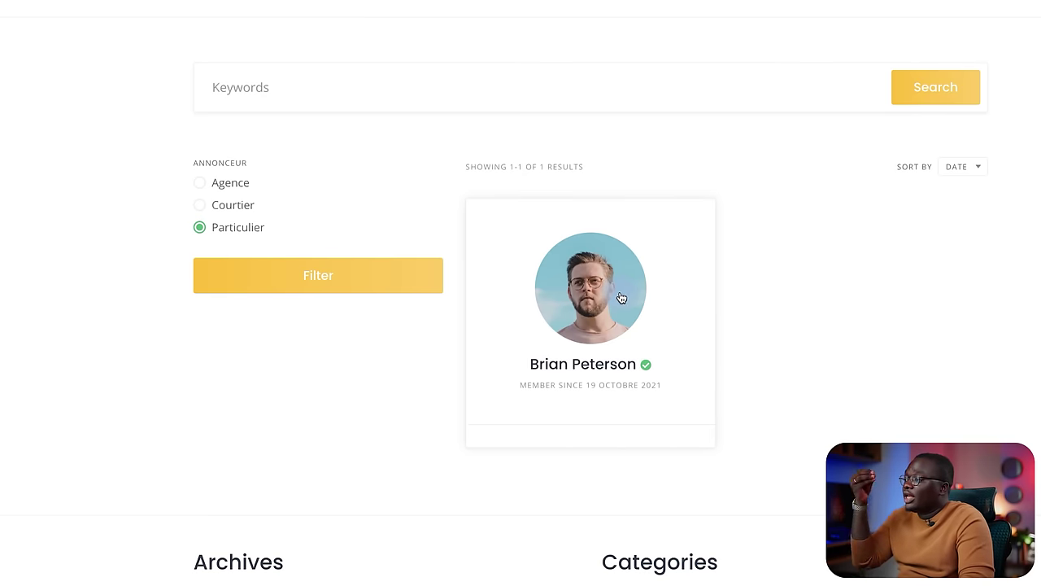
{"action": "left_click", "coordinate": [620, 298]}
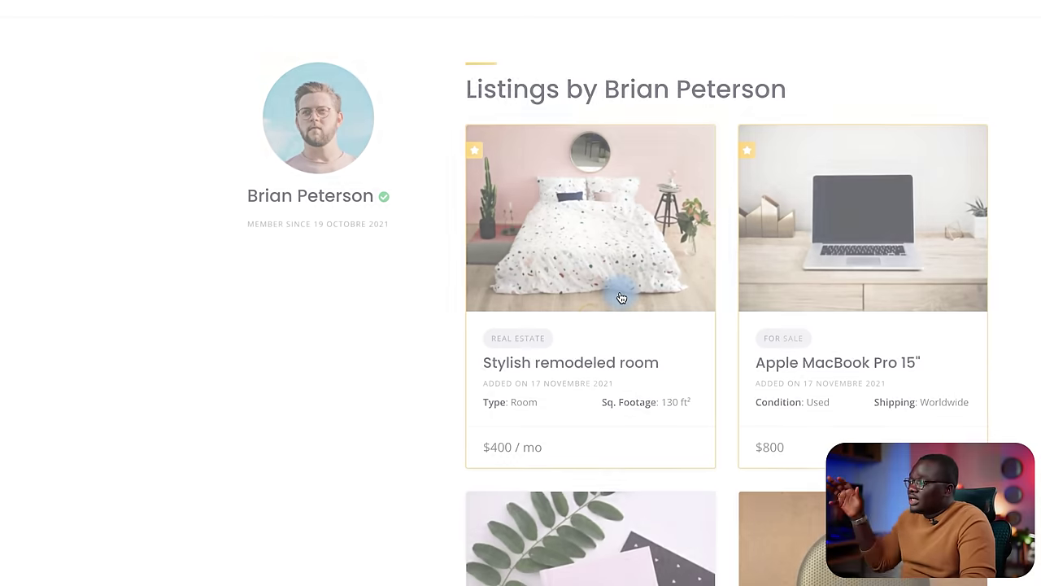
{"action": "scroll", "coordinate": [837, 332], "scroll_direction": "down", "scroll_amount": 5}
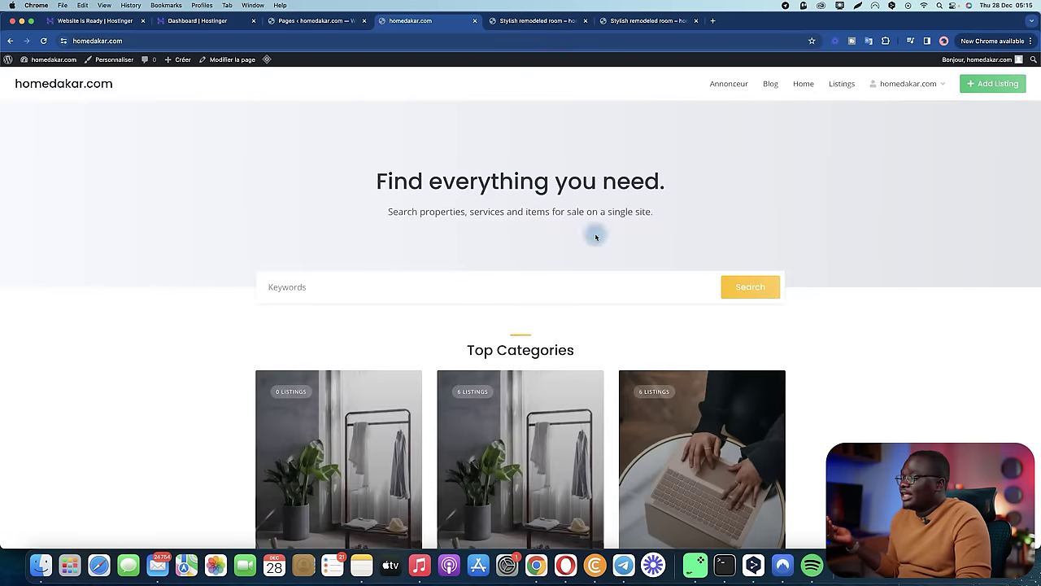
{"action": "scroll", "coordinate": [857, 271], "scroll_direction": "down", "scroll_amount": 1}
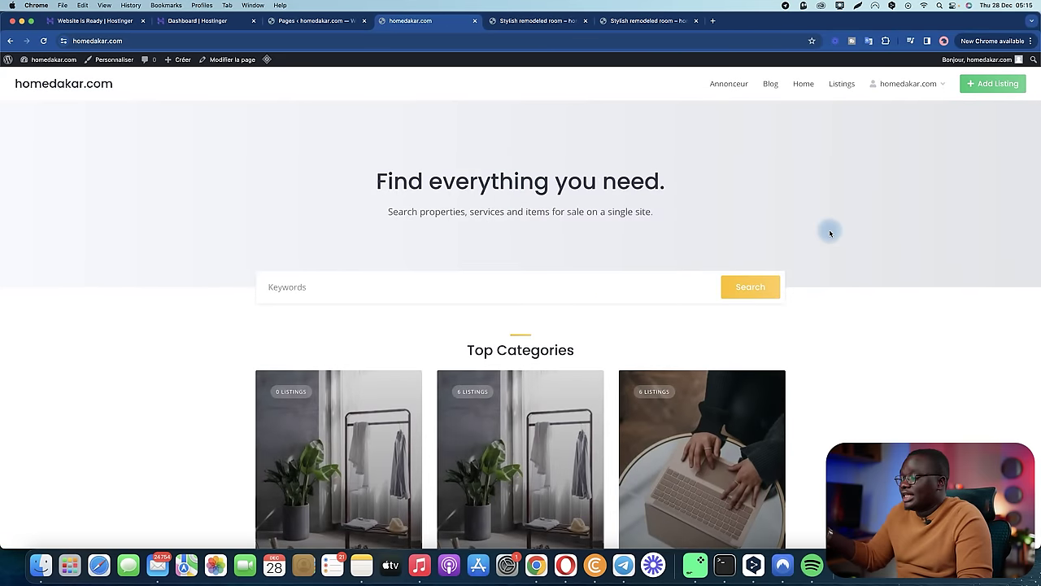
{"action": "scroll", "coordinate": [830, 232], "scroll_direction": "down", "scroll_amount": 5}
{"action": "scroll", "coordinate": [813, 236], "scroll_direction": "up", "scroll_amount": 5}
{"action": "scroll", "coordinate": [805, 228], "scroll_direction": "down", "scroll_amount": 15}
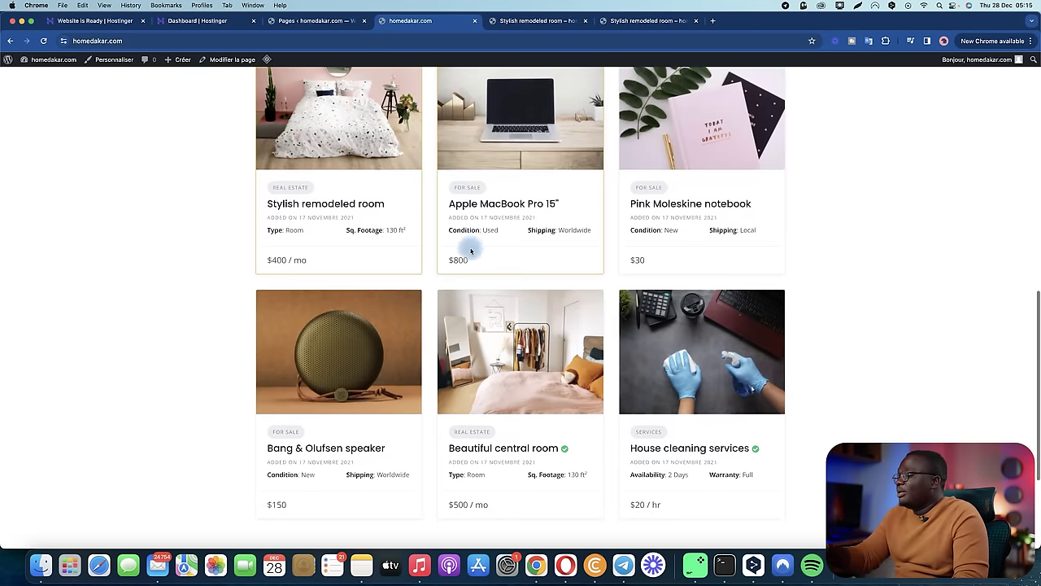
{"action": "scroll", "coordinate": [632, 239], "scroll_direction": "down", "scroll_amount": 4}
{"action": "scroll", "coordinate": [488, 163], "scroll_direction": "up", "scroll_amount": 20}
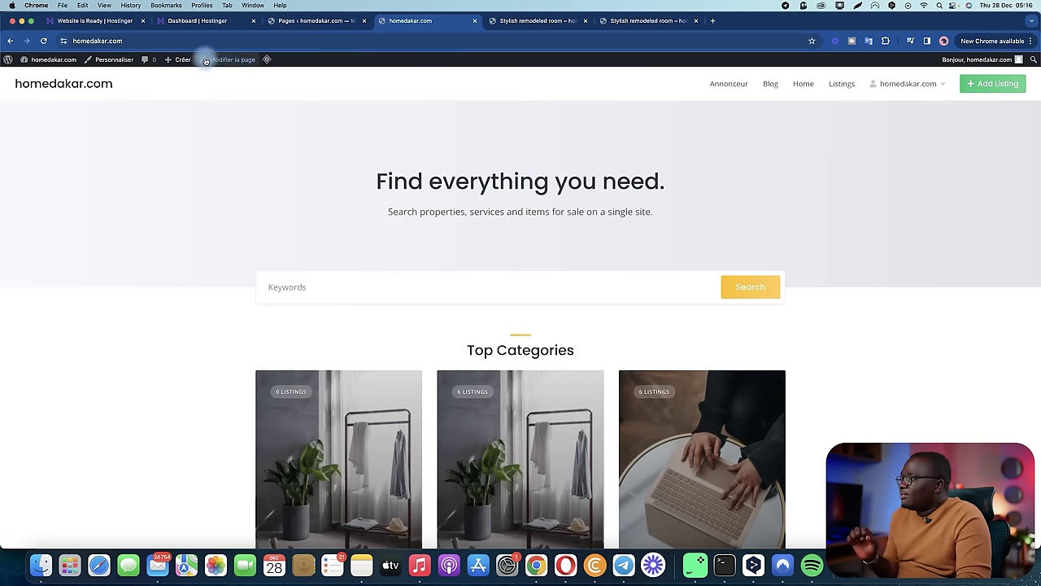
{"action": "left_click", "coordinate": [320, 20]}
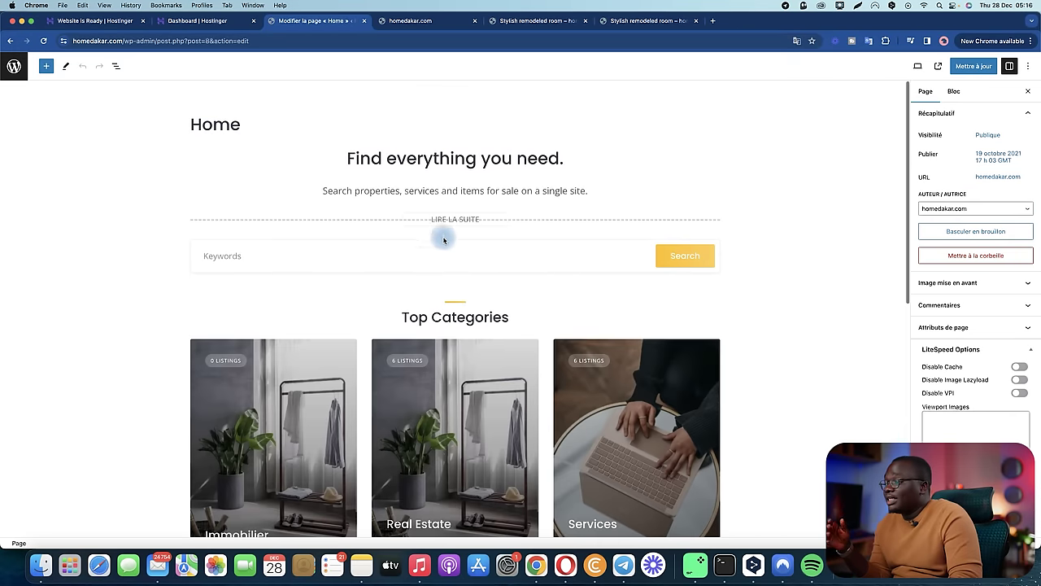
- Replace the Home page heading with 'Trouvez la maison idéale'
{"action": "left_click", "coordinate": [399, 21]}
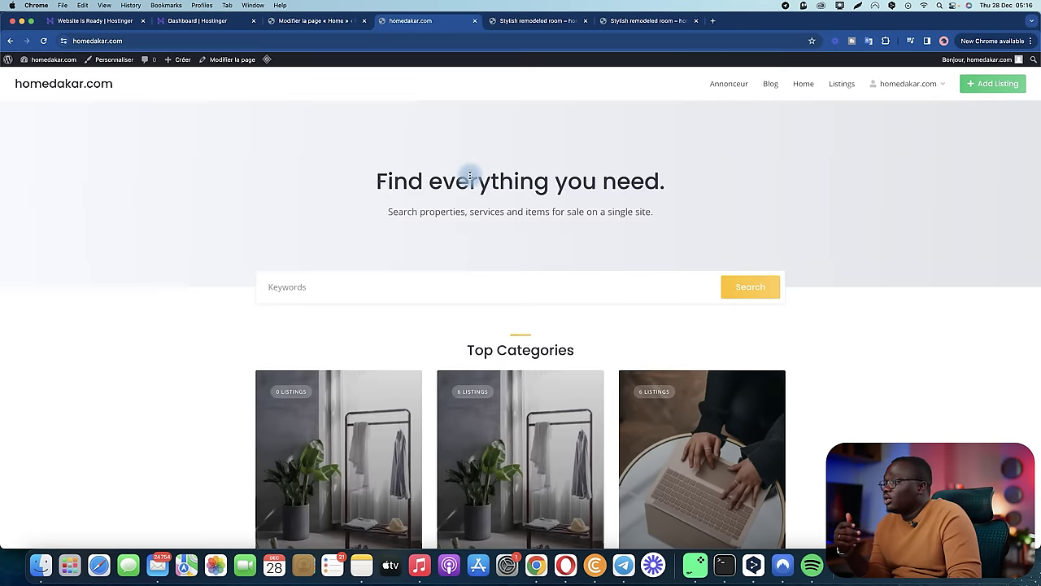
{"action": "scroll", "coordinate": [472, 174], "scroll_direction": "down", "scroll_amount": 1}
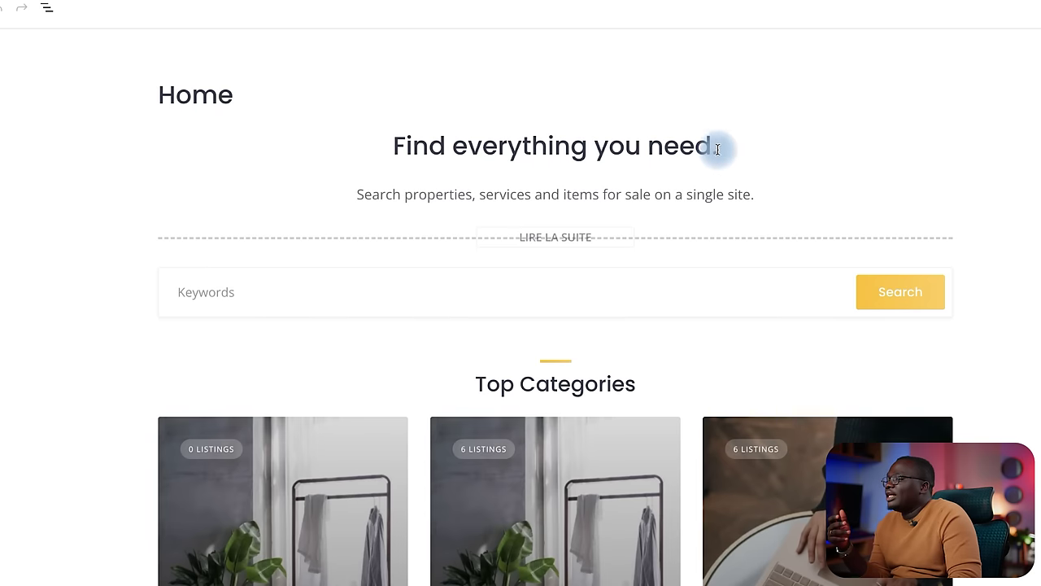
{"action": "left_click_drag", "start_coordinate": [718, 146], "coordinate": [393, 145]}
{"action": "type", "text": "Trouvez la maison ide"}
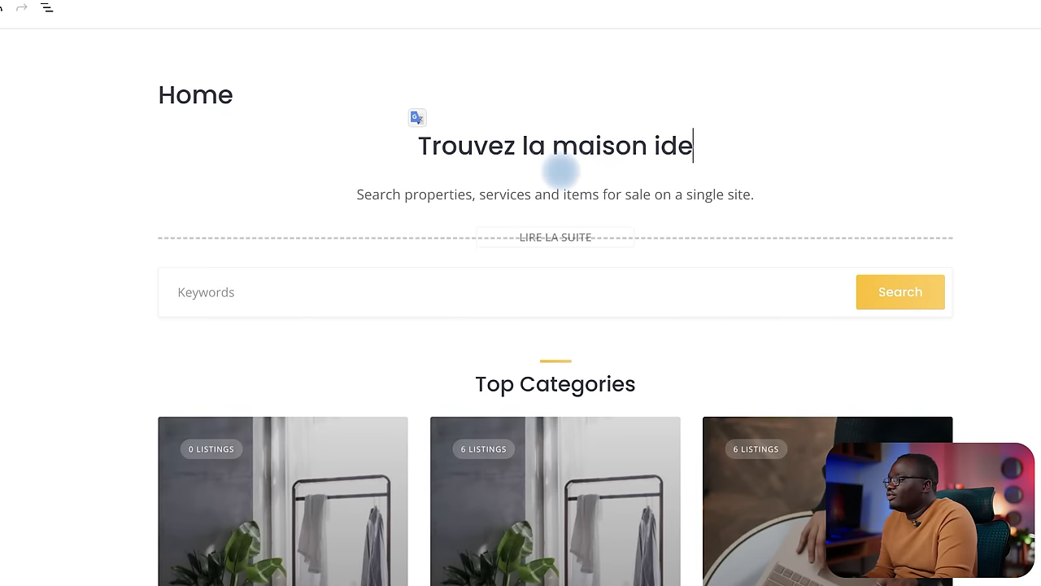
{"action": "key", "text": "BackSpace"}
{"action": "type", "text": "éale"}
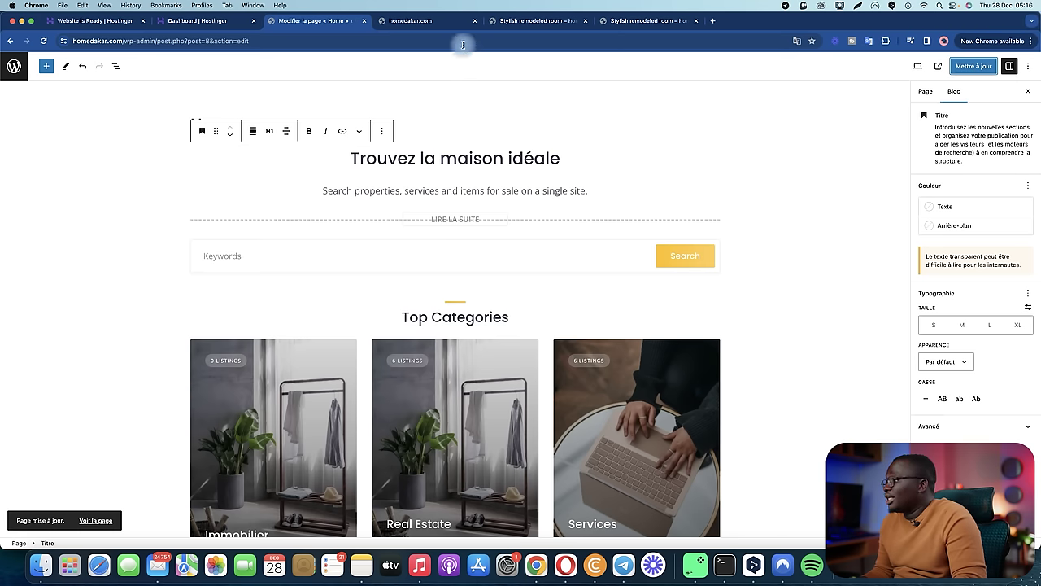
- Reload the live homepage to see the new headline and select the subtitle text
{"action": "left_click", "coordinate": [420, 22]}
{"action": "left_click", "coordinate": [43, 39]}
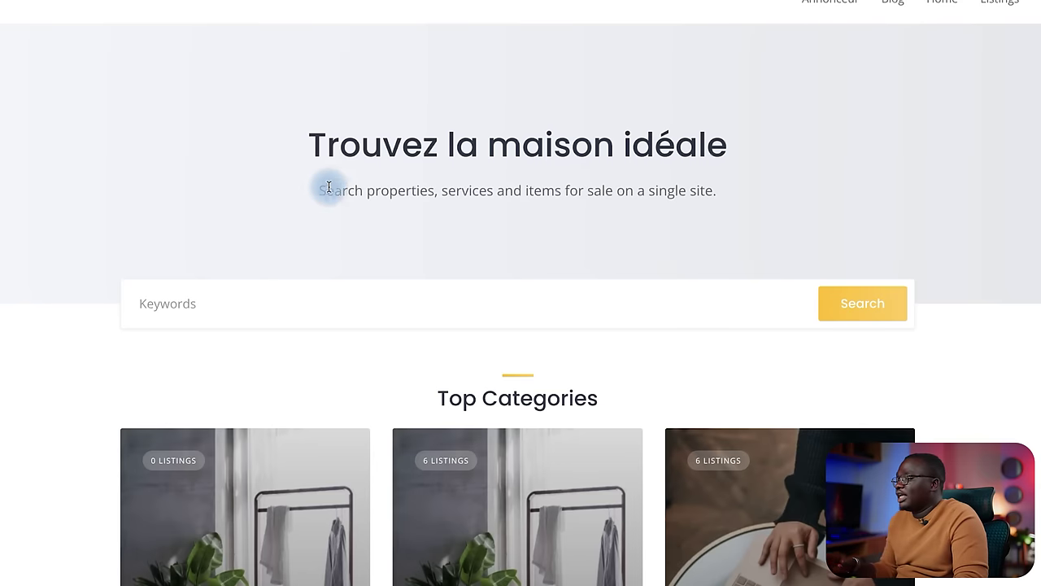
{"action": "left_click_drag", "start_coordinate": [326, 188], "coordinate": [731, 196]}
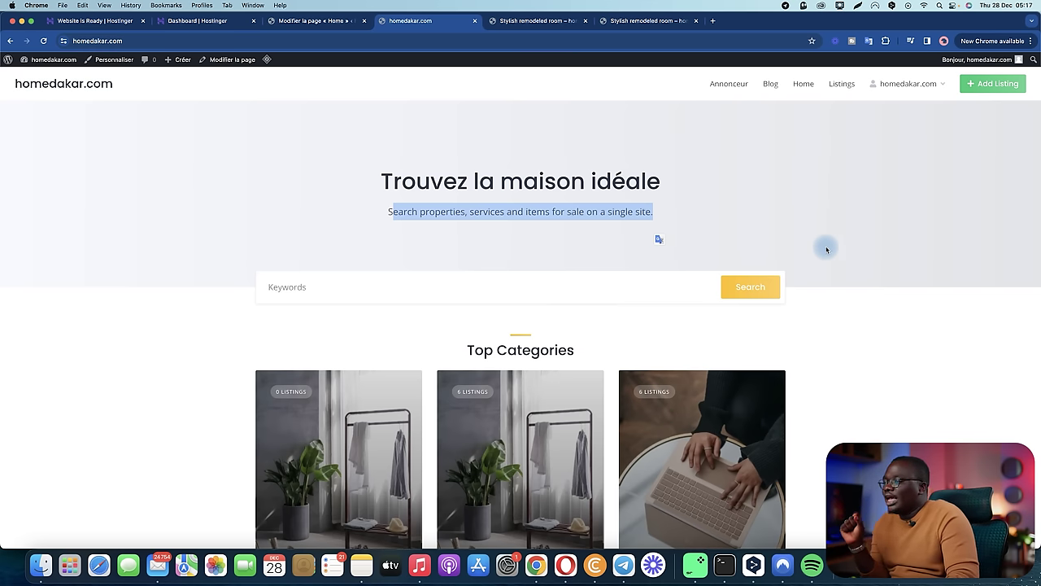
- Set image-19 as the Home page's featured image
{"action": "left_click", "coordinate": [324, 21]}
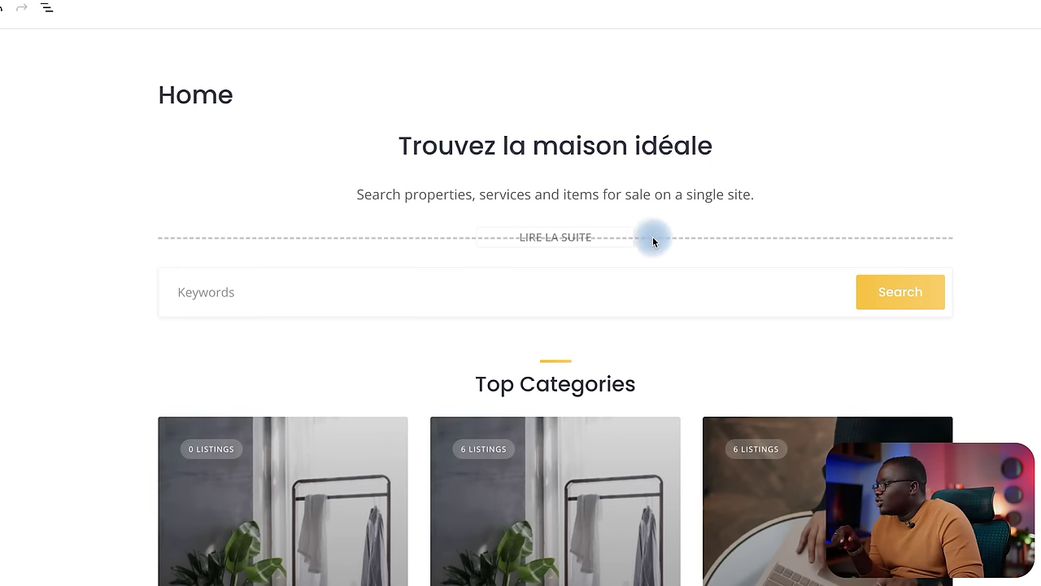
{"action": "left_click", "coordinate": [633, 239]}
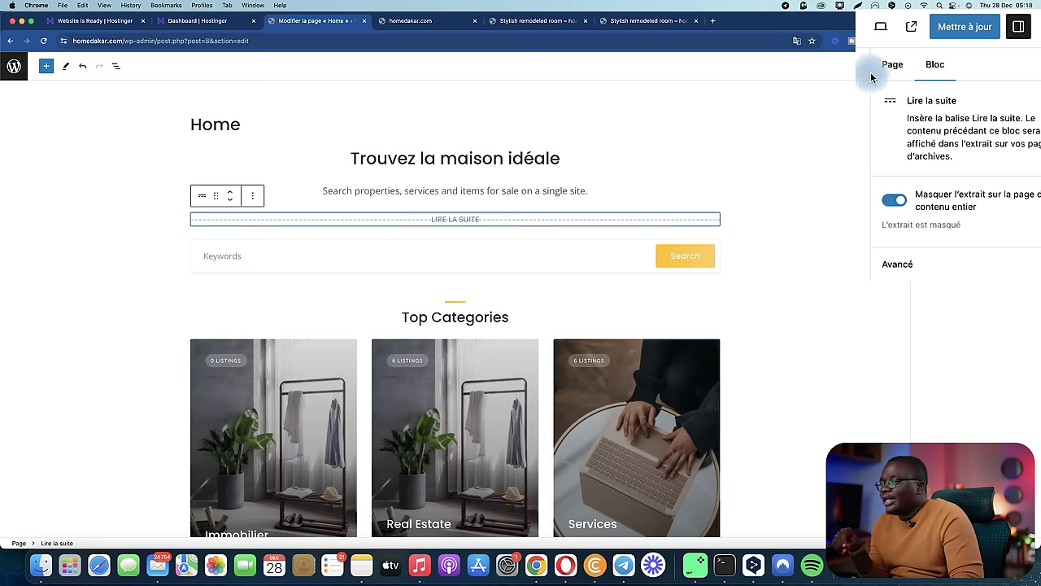
{"action": "left_click", "coordinate": [894, 65]}
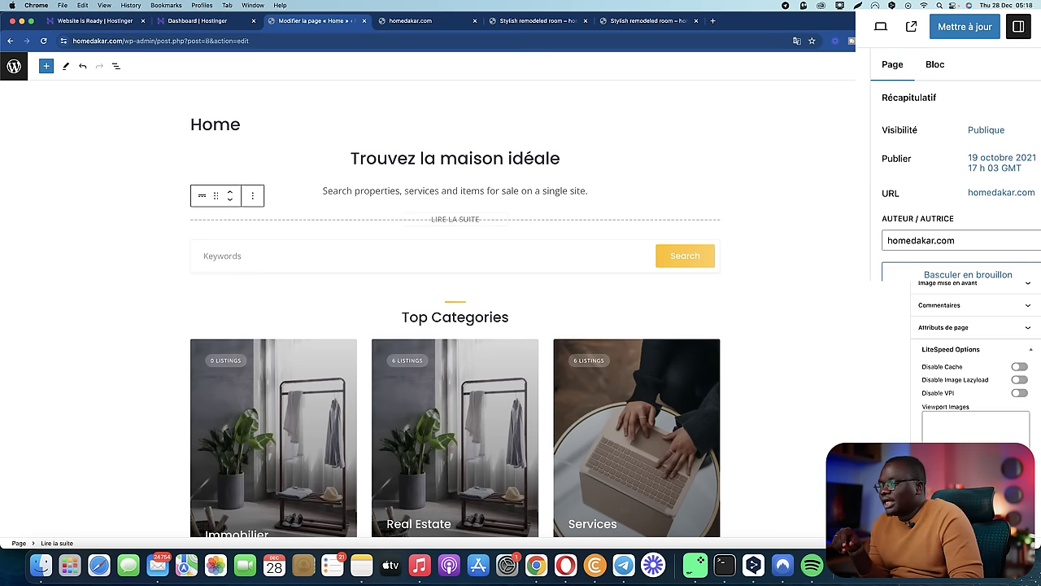
{"action": "left_click", "coordinate": [970, 291]}
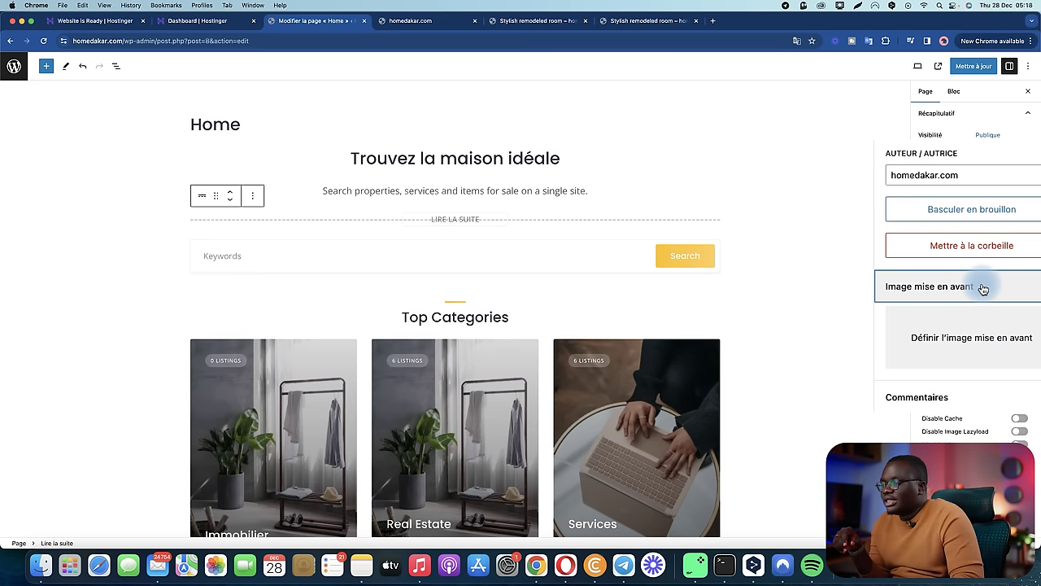
{"action": "left_click", "coordinate": [936, 318]}
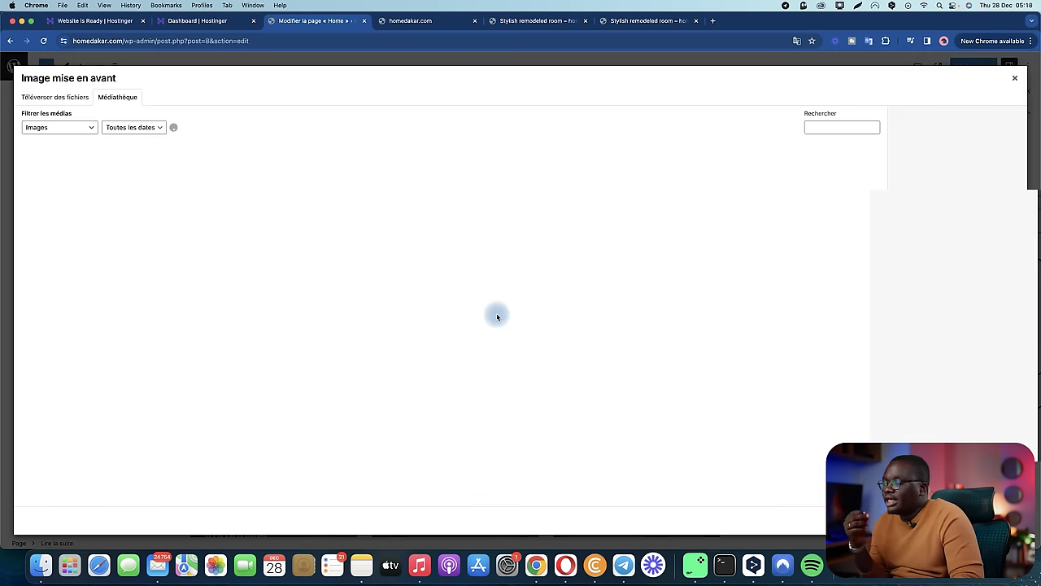
{"action": "left_click", "coordinate": [719, 195]}
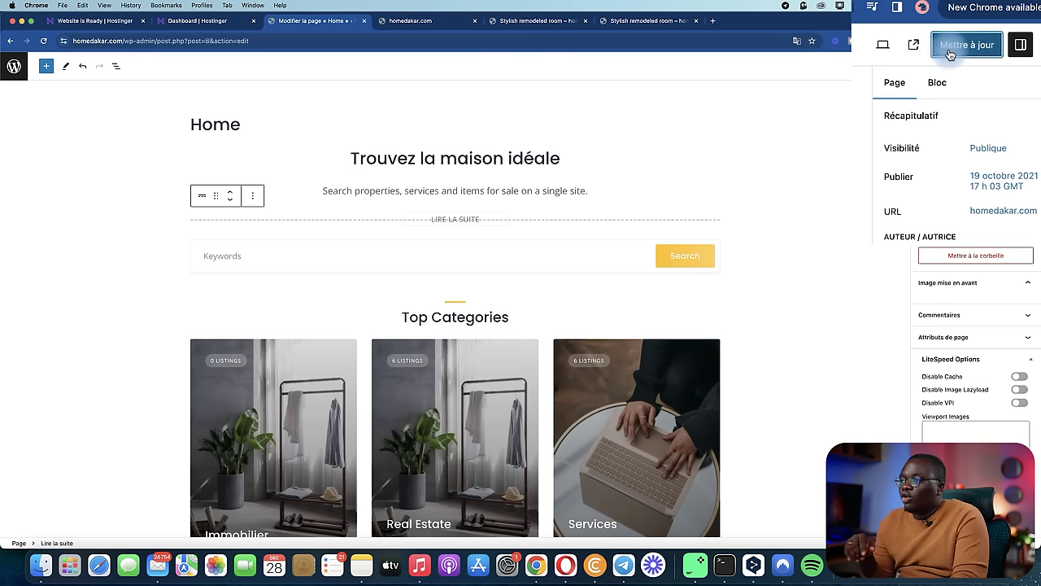
- Save the Home page and reload the live homepage to see the hero background
{"action": "left_click", "coordinate": [949, 49]}
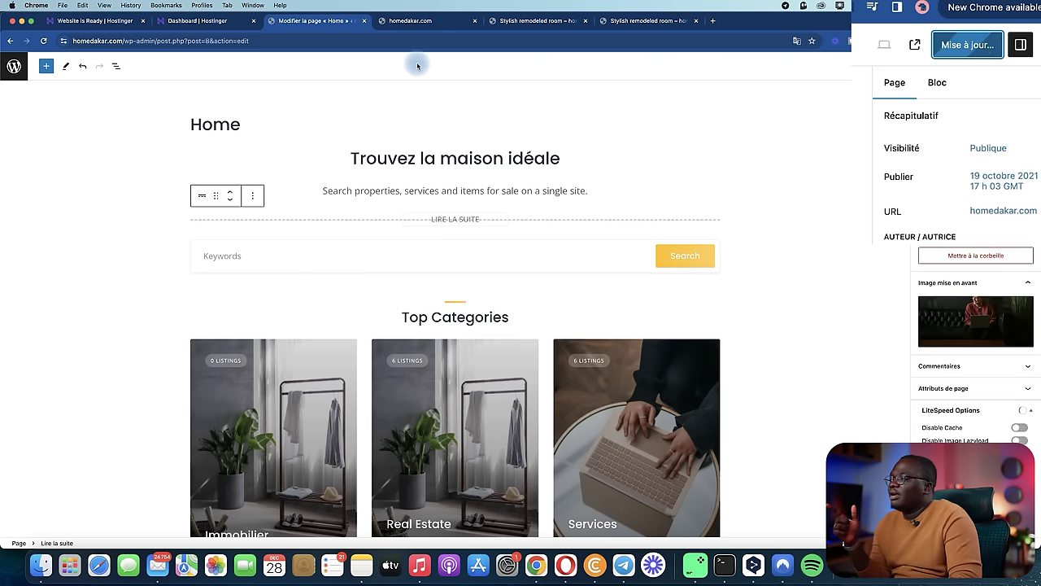
{"action": "left_click", "coordinate": [411, 20]}
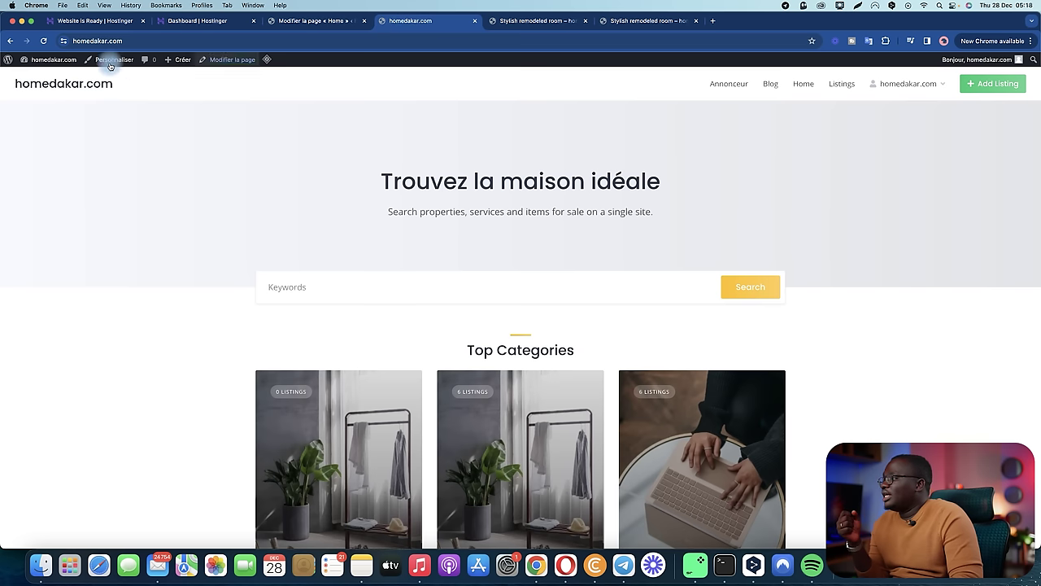
{"action": "left_click", "coordinate": [43, 41]}
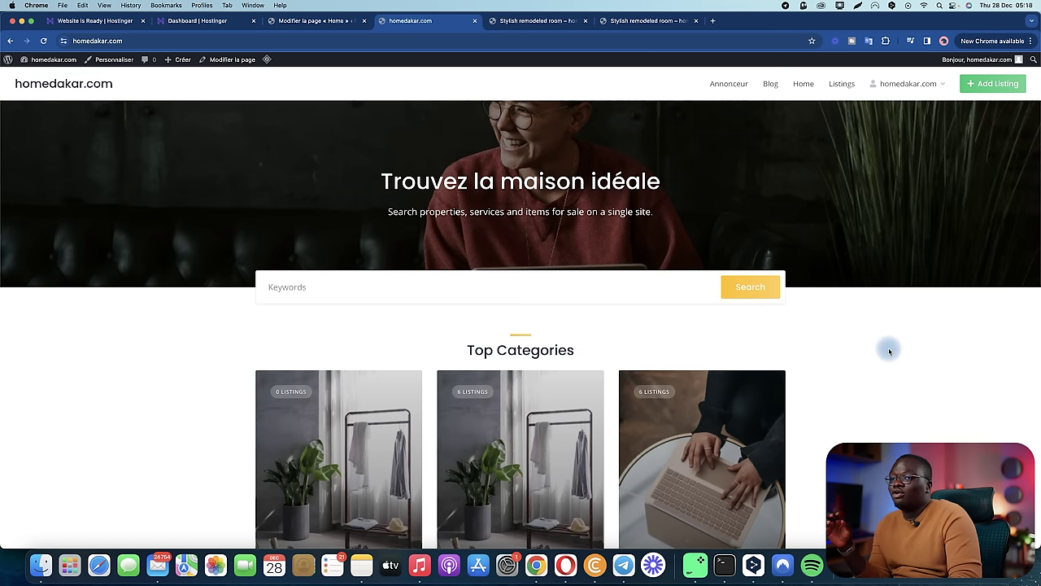
- Review the live homepage, then select the Top Categories block in the Home page editor
{"action": "scroll", "coordinate": [899, 331], "scroll_direction": "down", "scroll_amount": 7}
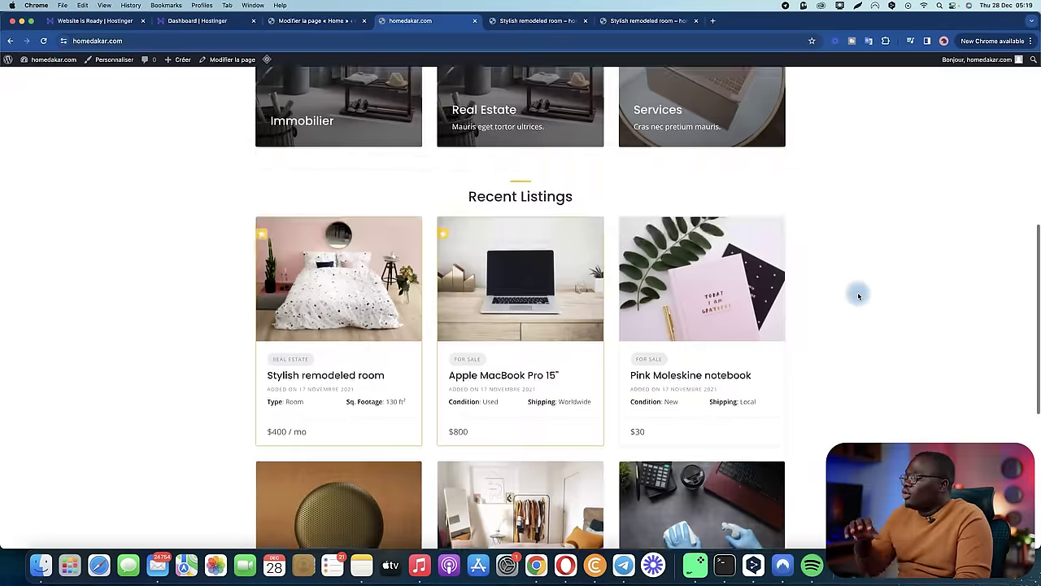
{"action": "scroll", "coordinate": [857, 293], "scroll_direction": "up", "scroll_amount": 6}
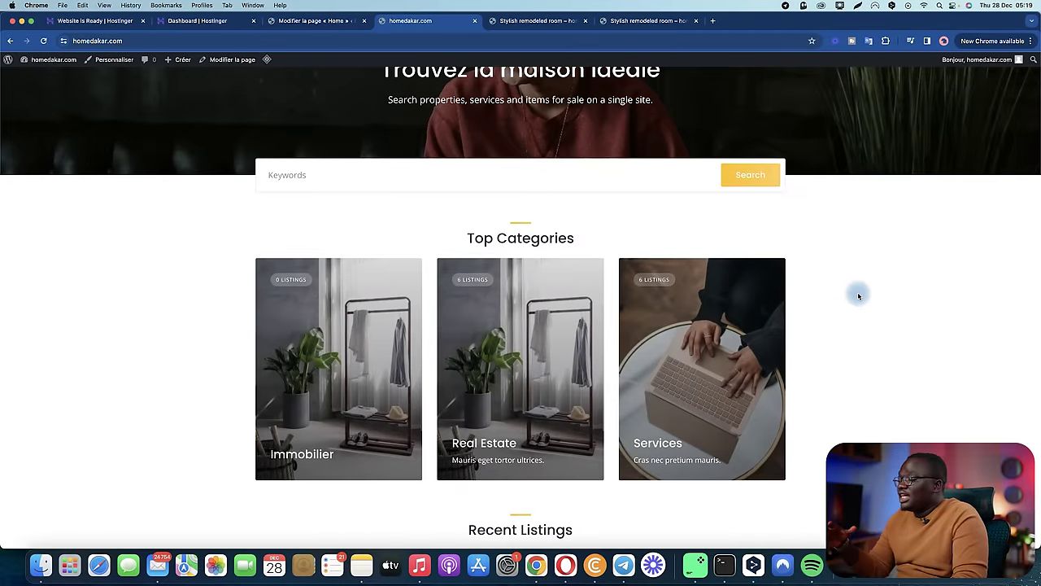
{"action": "scroll", "coordinate": [858, 295], "scroll_direction": "down", "scroll_amount": 7}
{"action": "scroll", "coordinate": [850, 301], "scroll_direction": "up", "scroll_amount": 8}
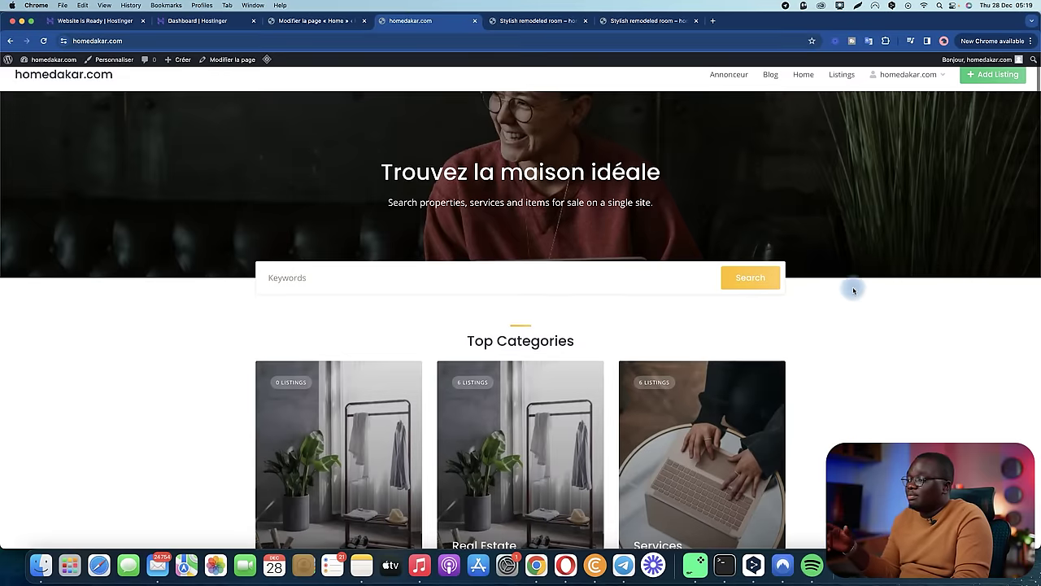
{"action": "scroll", "coordinate": [853, 291], "scroll_direction": "down", "scroll_amount": 3}
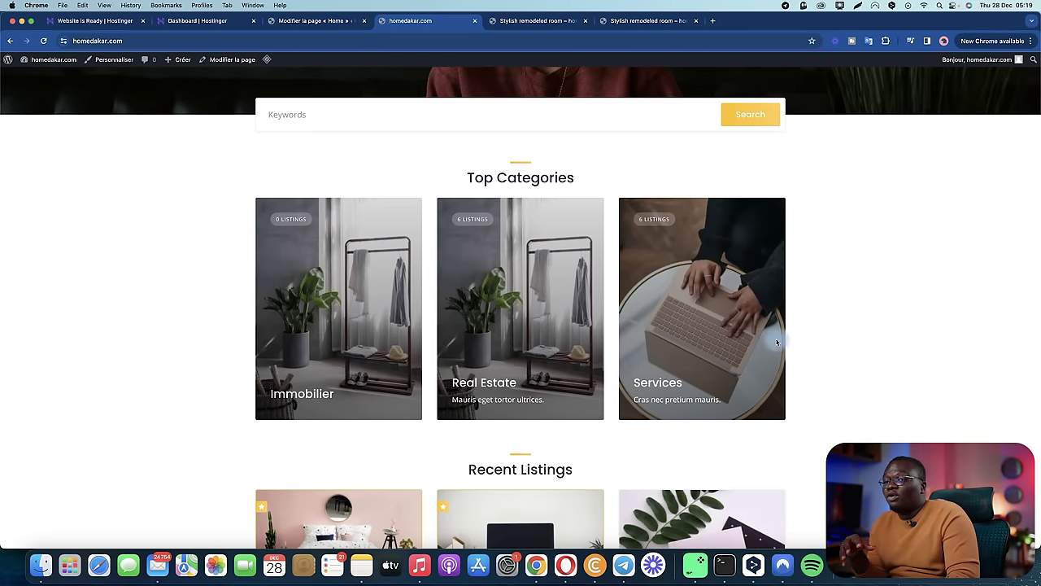
{"action": "left_click", "coordinate": [315, 22]}
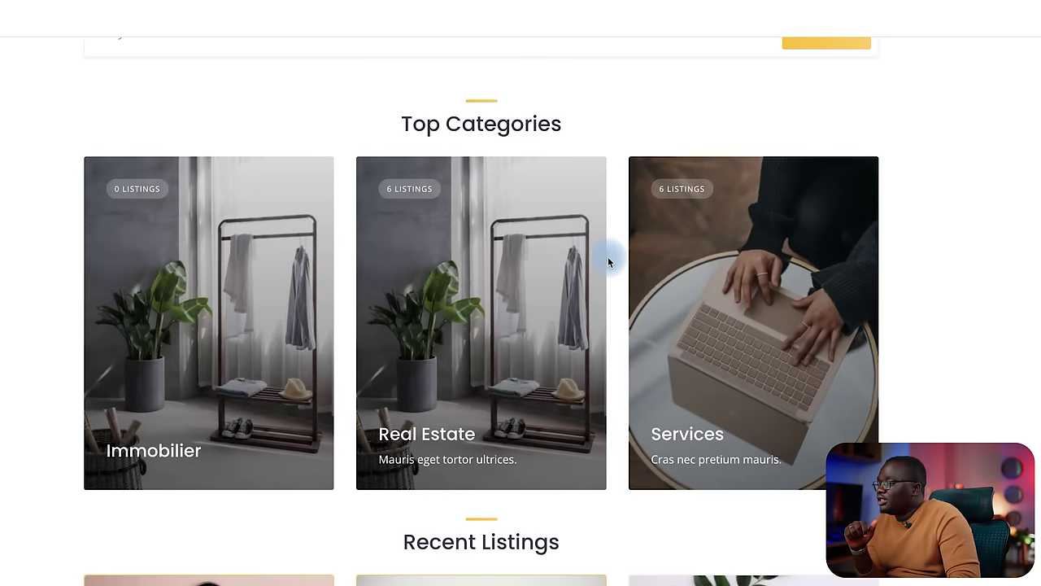
{"action": "left_click", "coordinate": [610, 260]}
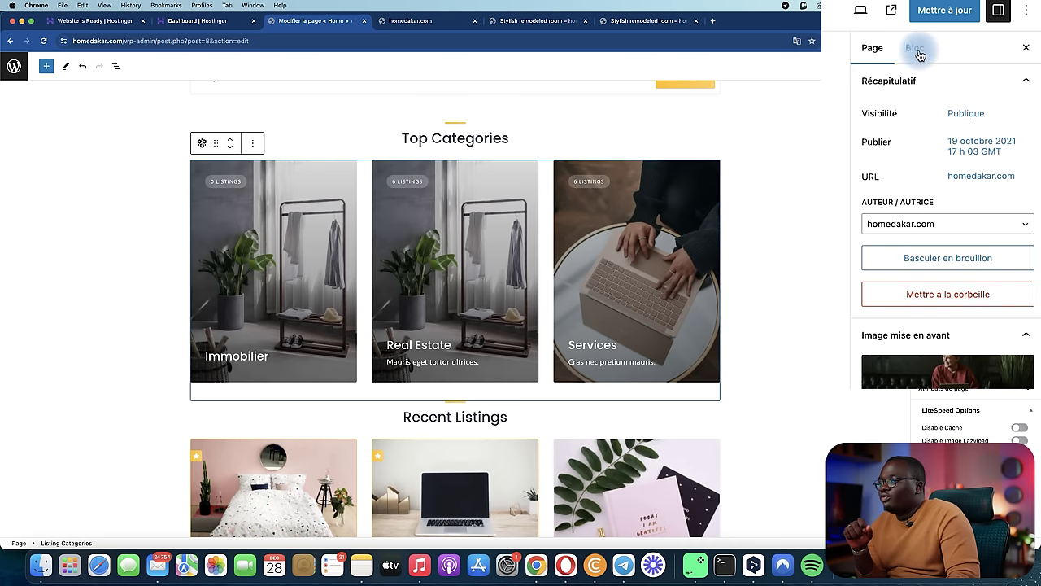
- Set the Top Categories block to 4 categories in 4 columns and save the Home page
{"action": "left_click", "coordinate": [913, 50]}
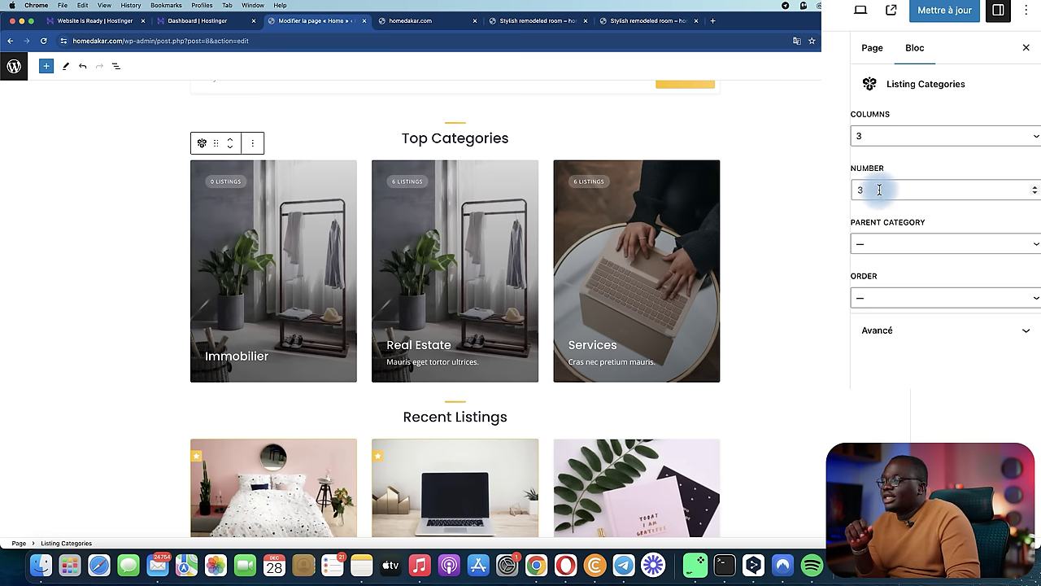
{"action": "left_click", "coordinate": [879, 189]}
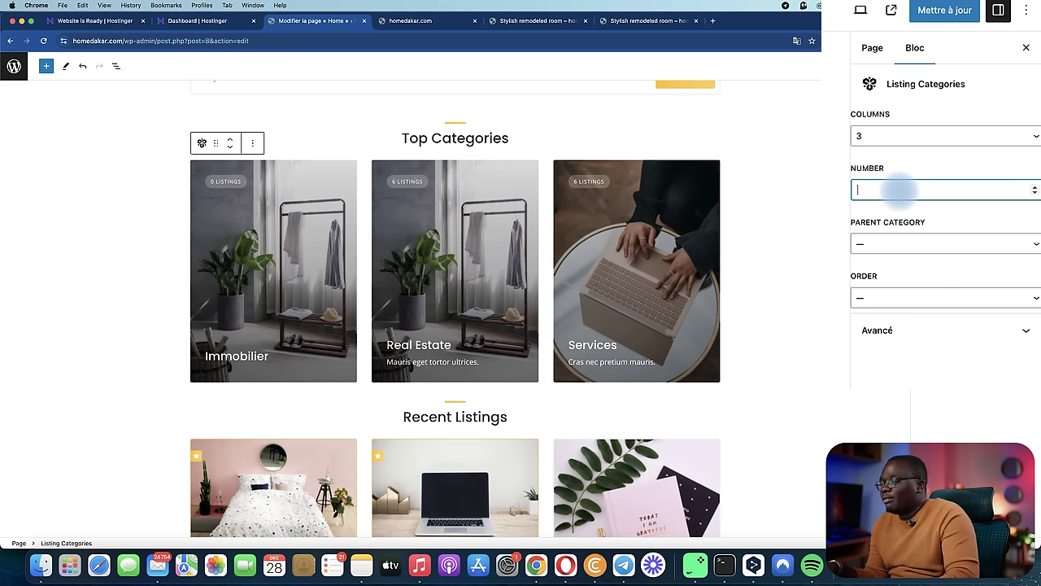
{"action": "type", "text": "4"}
{"action": "left_click", "coordinate": [878, 136]}
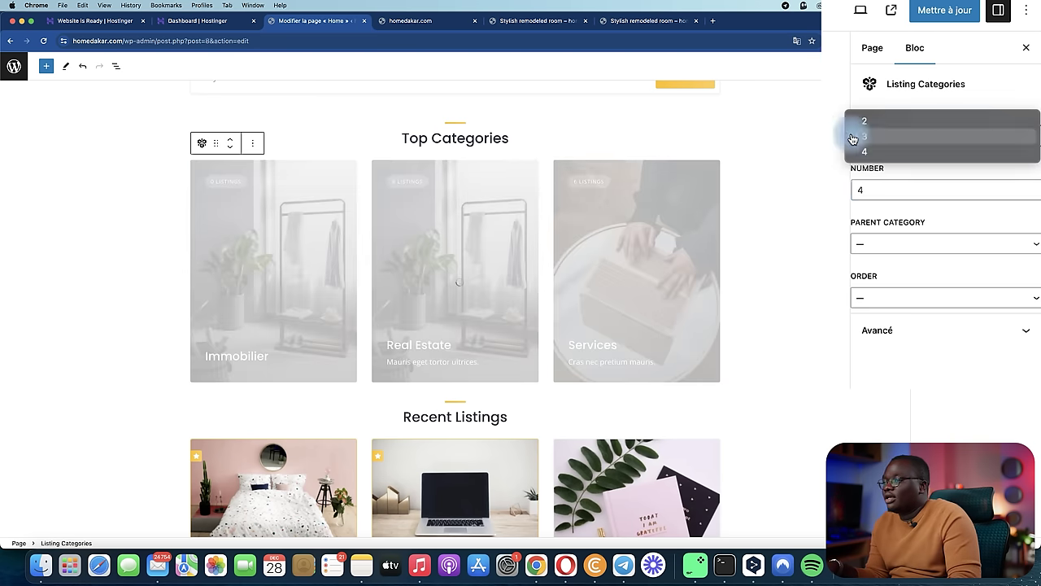
{"action": "left_click", "coordinate": [875, 139]}
{"action": "left_click", "coordinate": [874, 138]}
{"action": "left_click", "coordinate": [877, 151]}
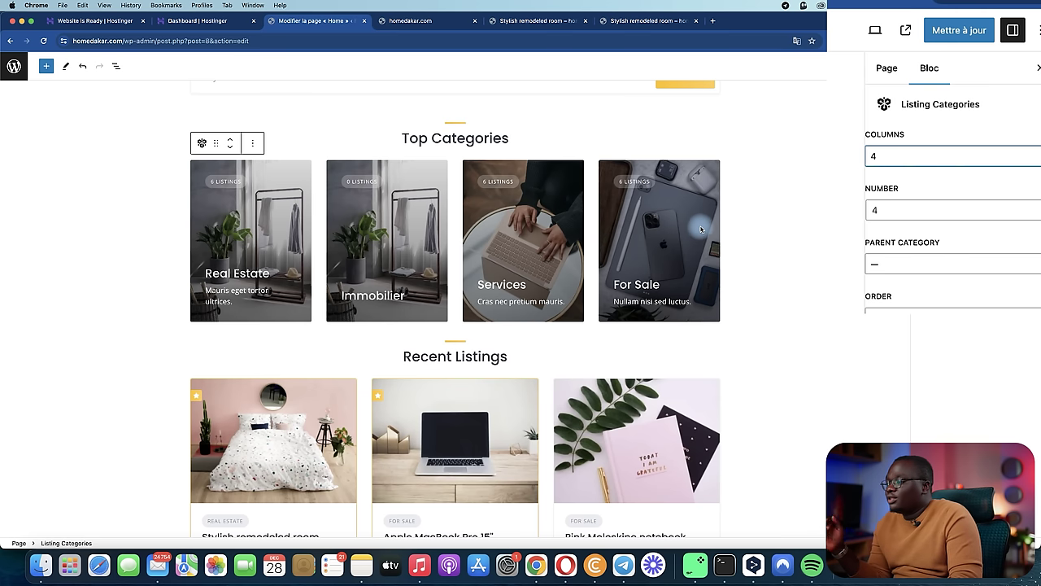
{"action": "left_click", "coordinate": [957, 30]}
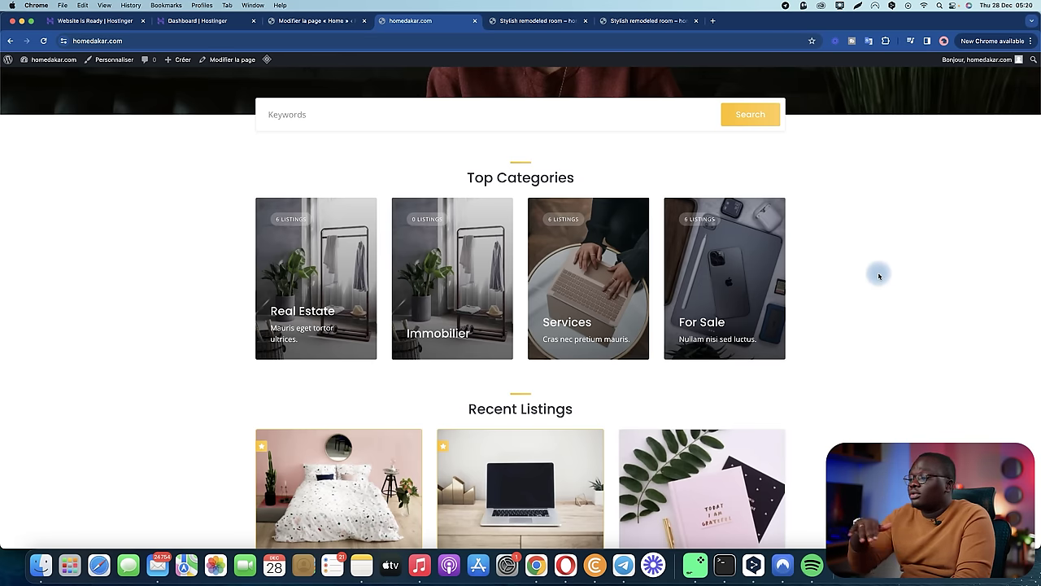
- Select the Recent Listings block and set its grid to 4 columns
{"action": "scroll", "coordinate": [790, 269], "scroll_direction": "down", "scroll_amount": 5}
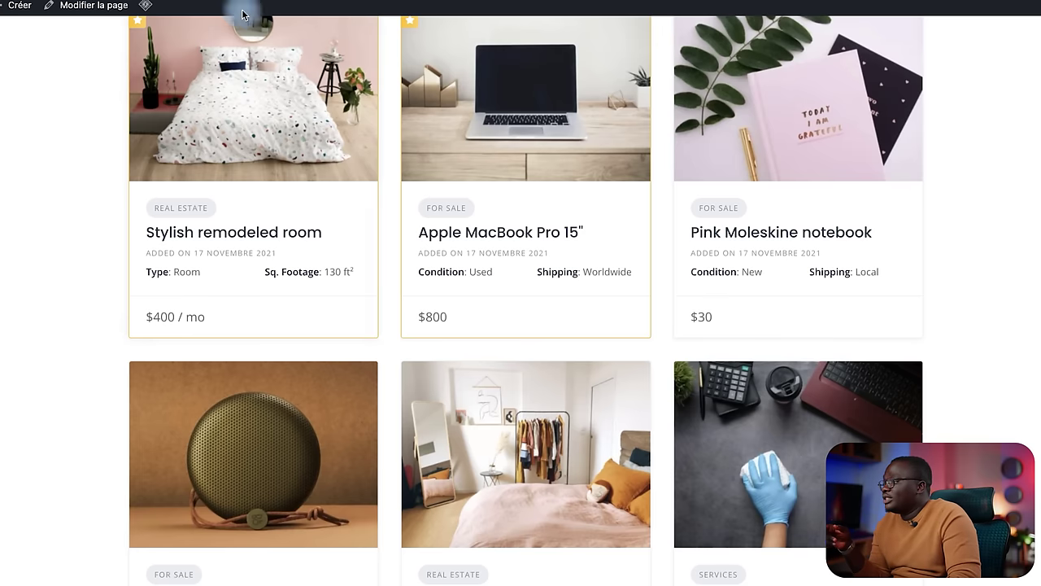
{"action": "scroll", "coordinate": [268, 122], "scroll_direction": "up", "scroll_amount": 3}
{"action": "scroll", "coordinate": [333, 293], "scroll_direction": "down", "scroll_amount": 4}
{"action": "scroll", "coordinate": [334, 293], "scroll_direction": "up", "scroll_amount": 2}
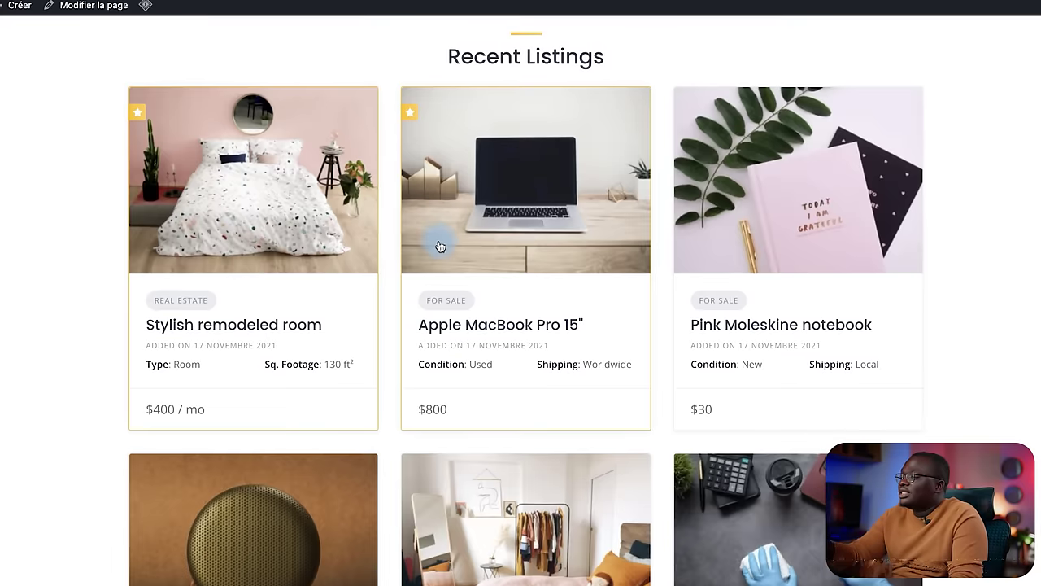
{"action": "scroll", "coordinate": [569, 146], "scroll_direction": "up", "scroll_amount": 4}
{"action": "scroll", "coordinate": [965, 256], "scroll_direction": "down", "scroll_amount": 6}
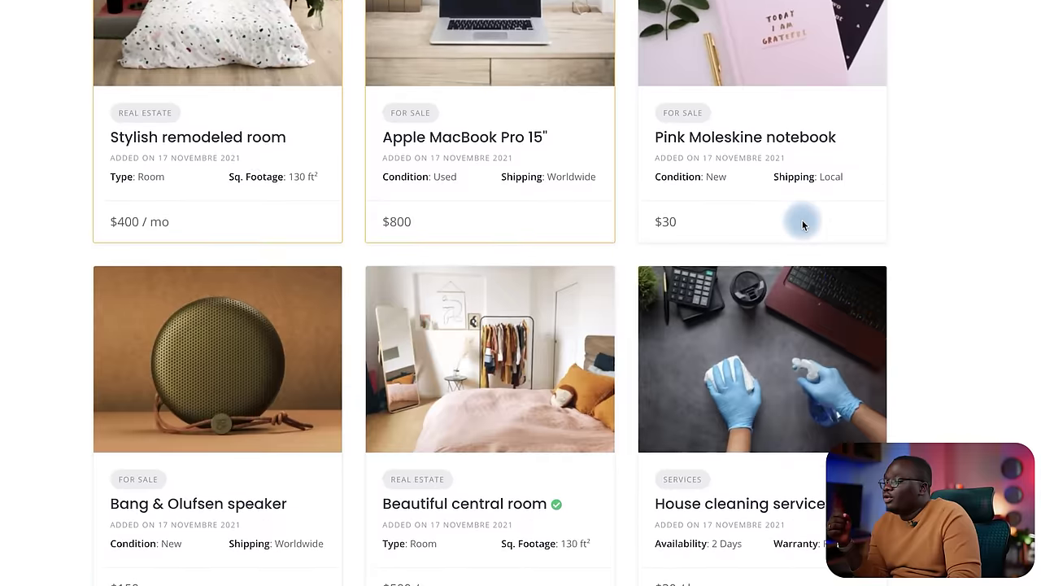
{"action": "scroll", "coordinate": [802, 221], "scroll_direction": "up", "scroll_amount": 2}
{"action": "left_click", "coordinate": [615, 96]}
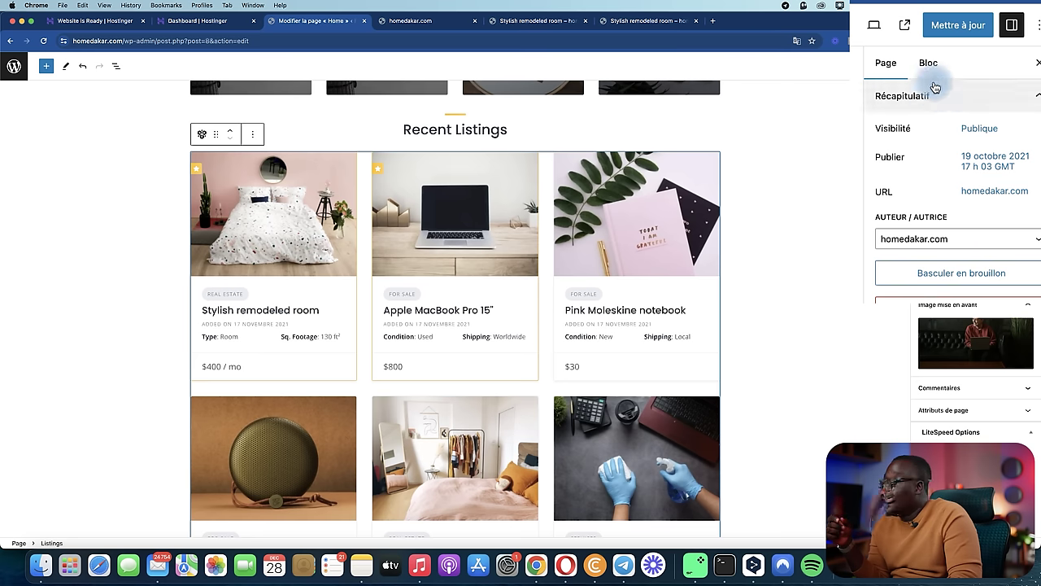
{"action": "left_click", "coordinate": [928, 62]}
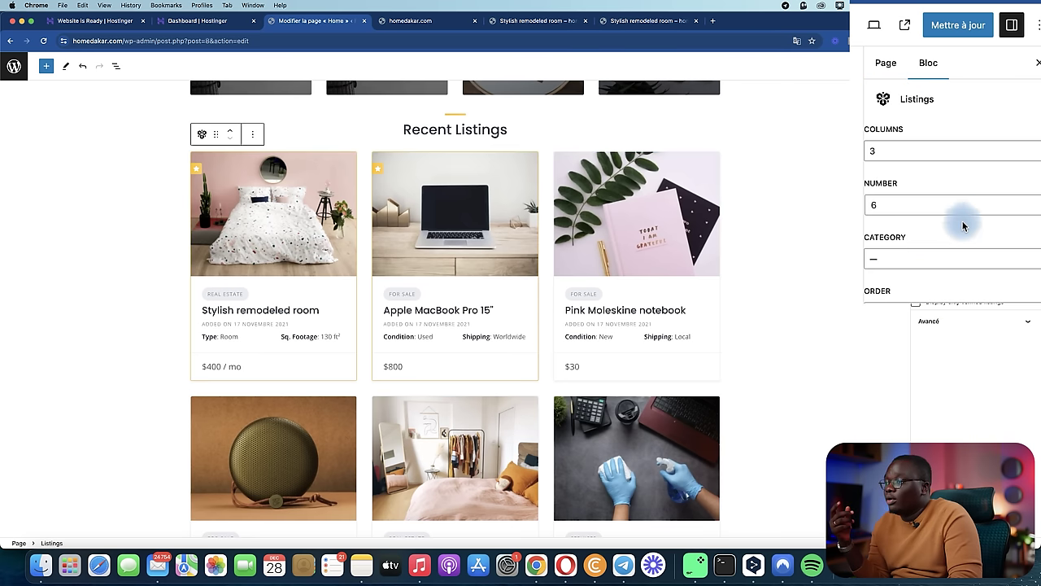
{"action": "left_click", "coordinate": [890, 149]}
{"action": "left_click", "coordinate": [891, 166]}
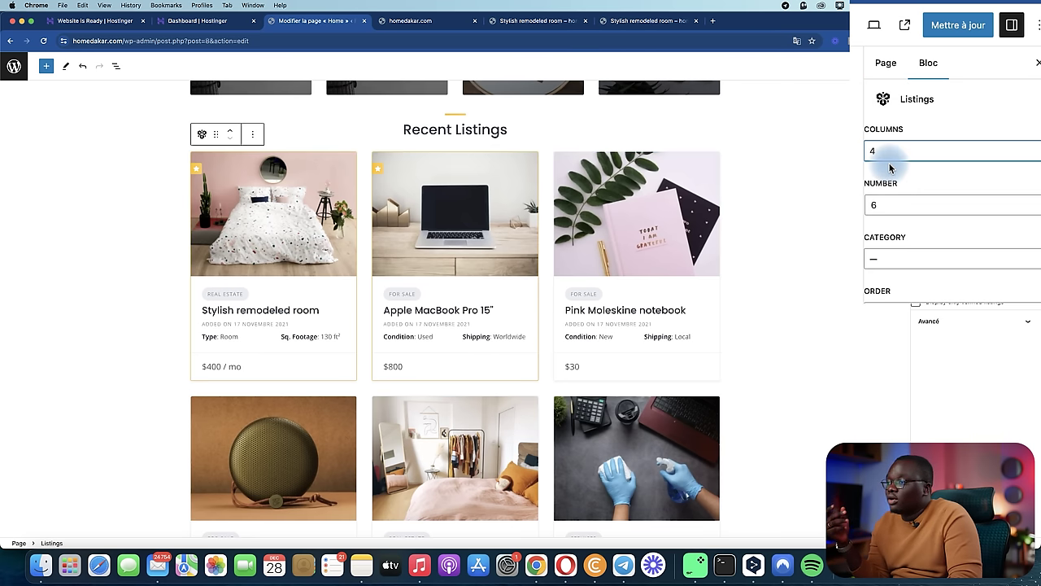
- Set the listing count to 8 and save the Home page
{"action": "double_click", "coordinate": [906, 204]}
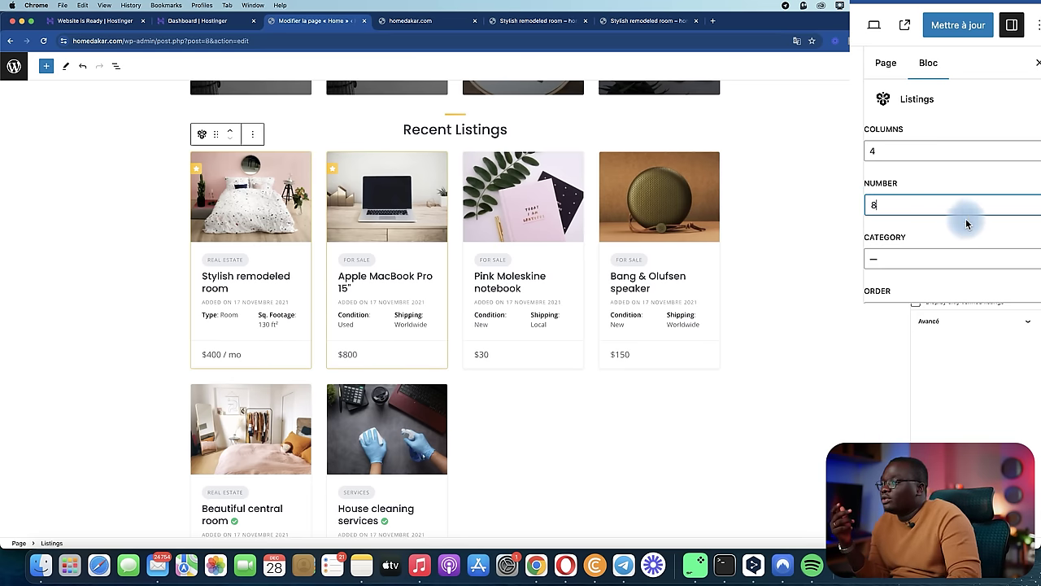
{"action": "left_click", "coordinate": [944, 31]}
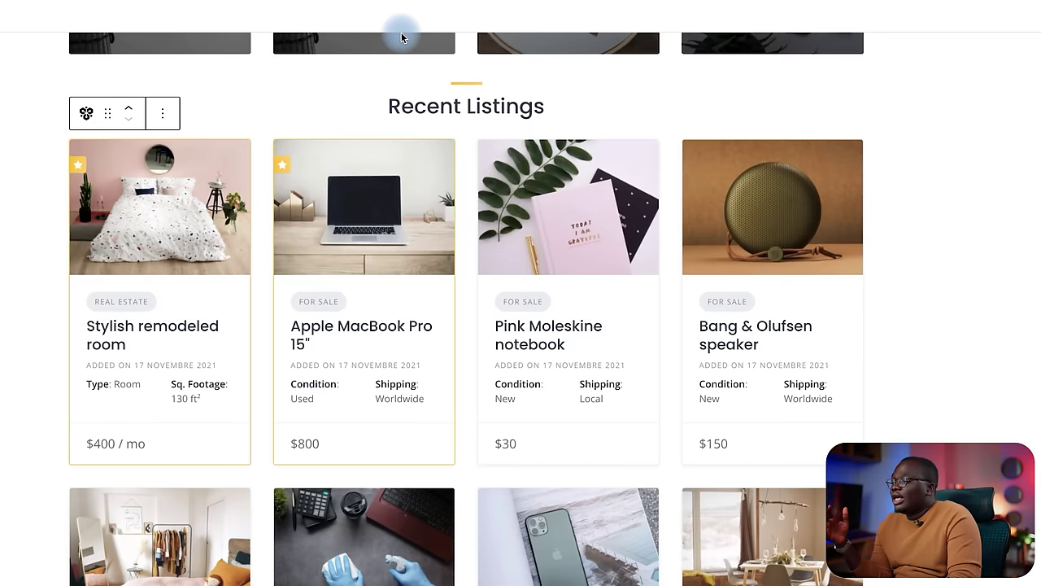
{"action": "scroll", "coordinate": [401, 38], "scroll_direction": "down", "scroll_amount": 2}
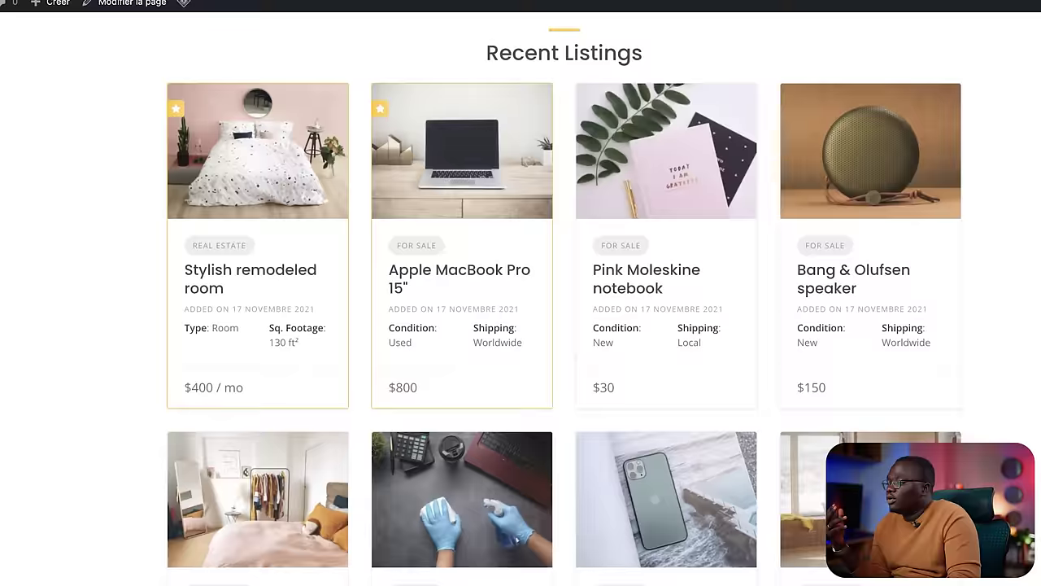
{"action": "scroll", "coordinate": [830, 291], "scroll_direction": "down", "scroll_amount": 5}
{"action": "scroll", "coordinate": [871, 237], "scroll_direction": "up", "scroll_amount": 15}
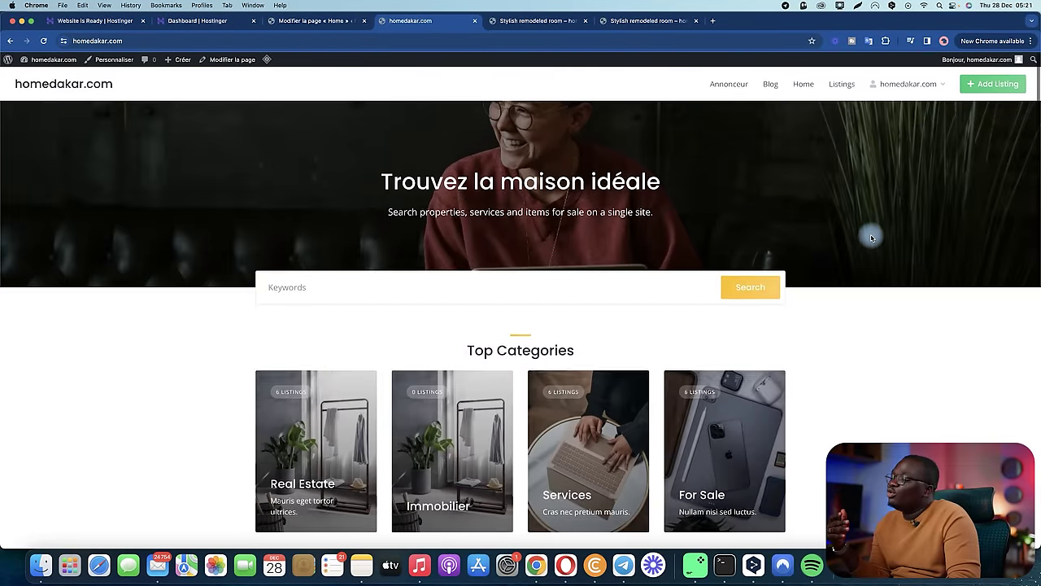
{"action": "scroll", "coordinate": [871, 238], "scroll_direction": "down", "scroll_amount": 8}
{"action": "scroll", "coordinate": [871, 238], "scroll_direction": "down", "scroll_amount": 2}
{"action": "scroll", "coordinate": [871, 237], "scroll_direction": "up", "scroll_amount": 6}
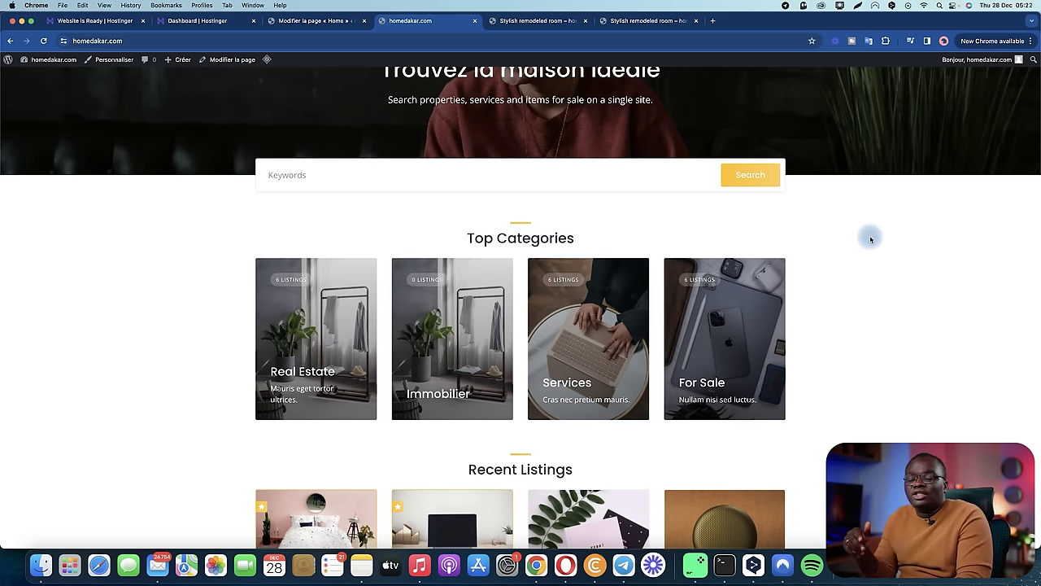
{"action": "scroll", "coordinate": [870, 238], "scroll_direction": "down", "scroll_amount": 1}
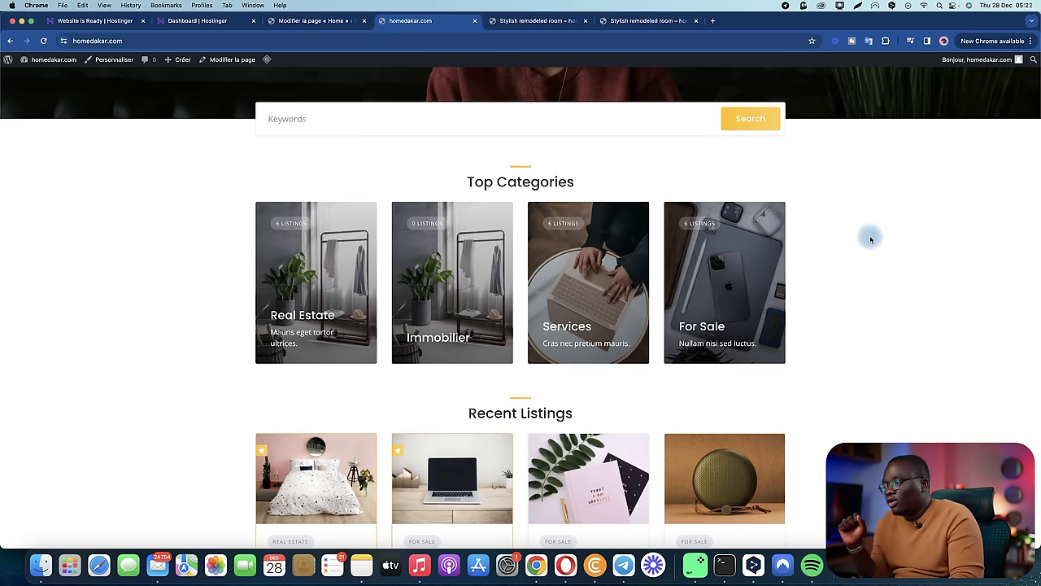
{"action": "scroll", "coordinate": [870, 238], "scroll_direction": "down", "scroll_amount": 15}
{"action": "scroll", "coordinate": [870, 238], "scroll_direction": "up", "scroll_amount": 20}
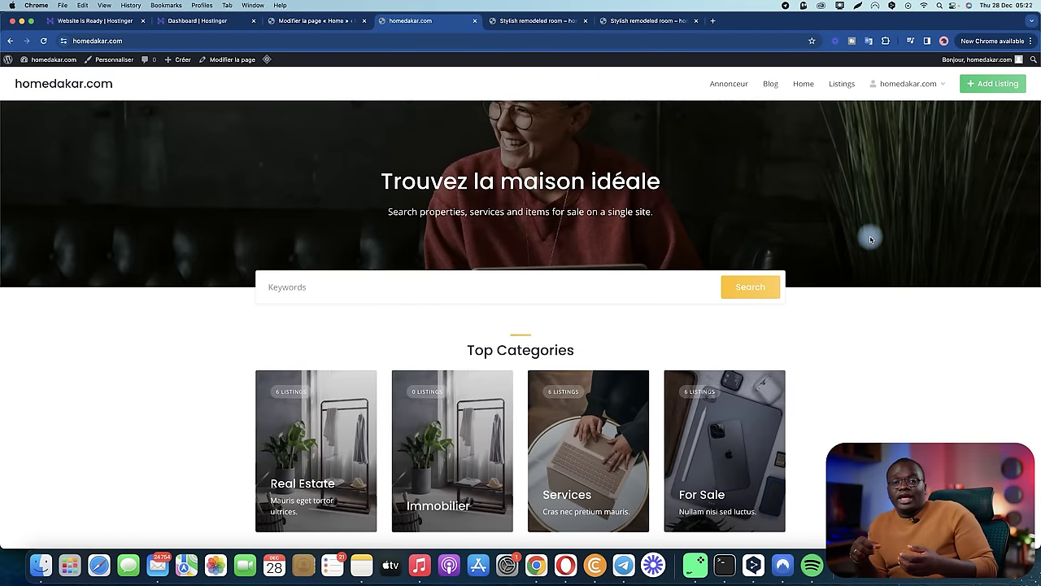
{"action": "scroll", "coordinate": [870, 239], "scroll_direction": "down", "scroll_amount": 5}
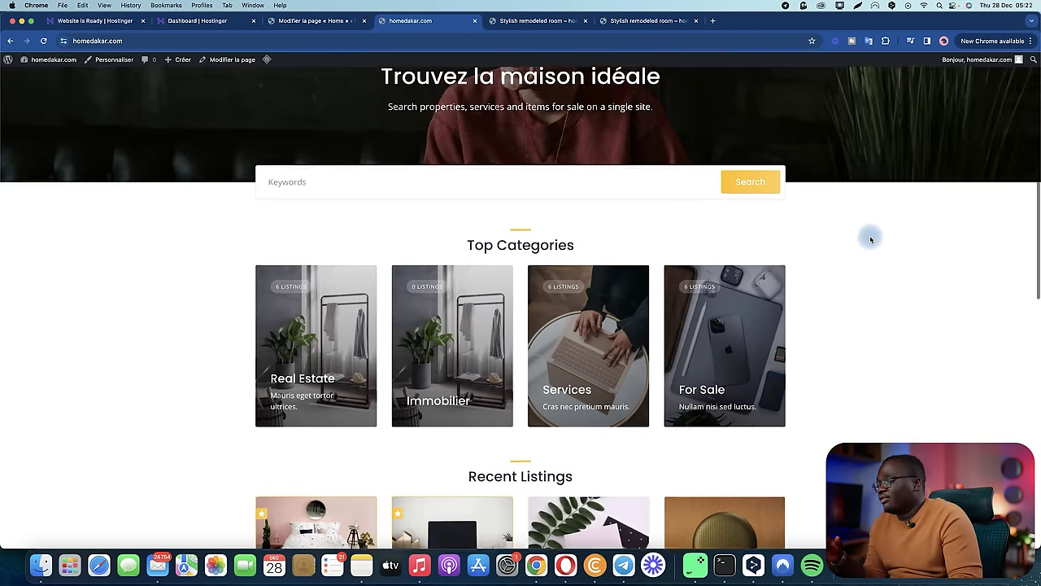
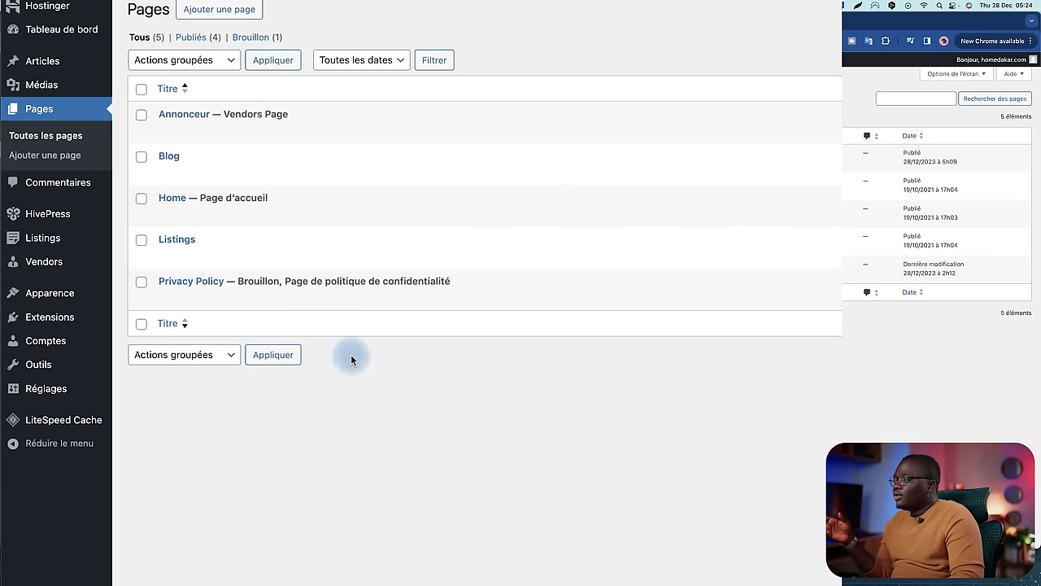
- Search Ajouter une extension for 'hivepress geolocation', then install and activate Géolocalisation HivePress
{"action": "mouse_move", "coordinate": [55, 318]}
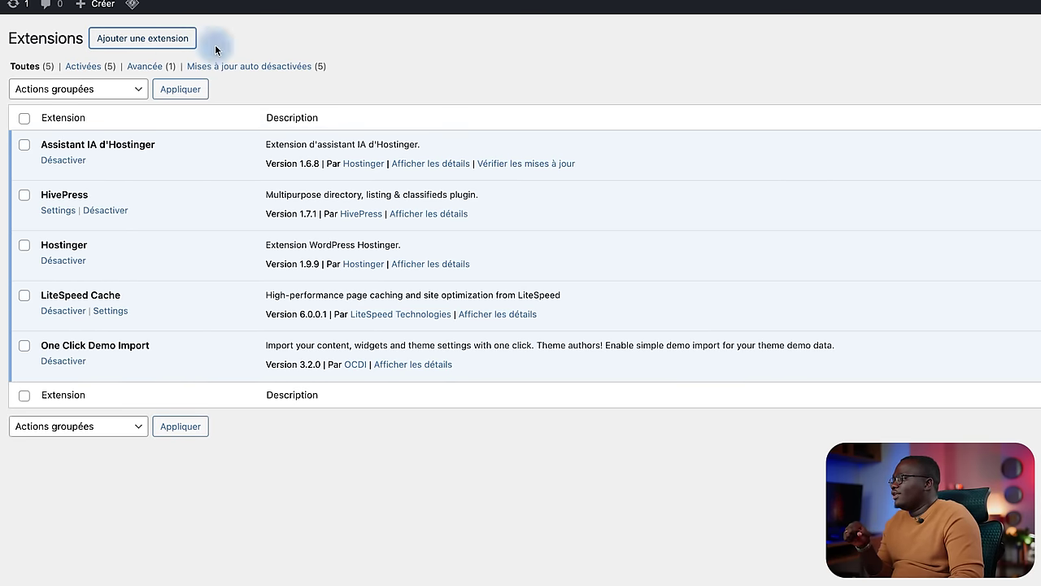
{"action": "left_click", "coordinate": [157, 49]}
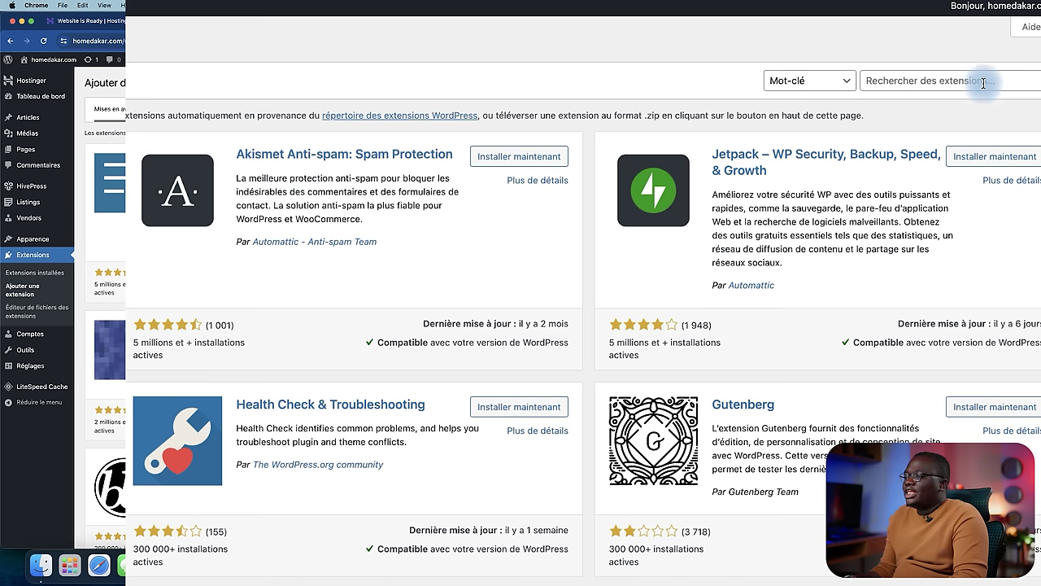
{"action": "left_click", "coordinate": [981, 81]}
{"action": "type", "text": "hivepress"}
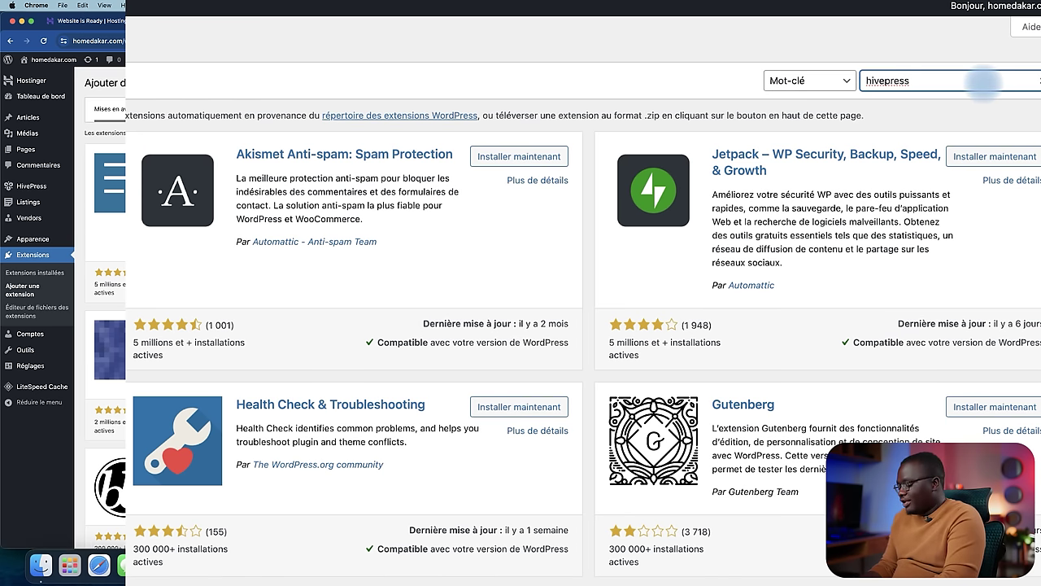
{"action": "type", "text": " geolocat"}
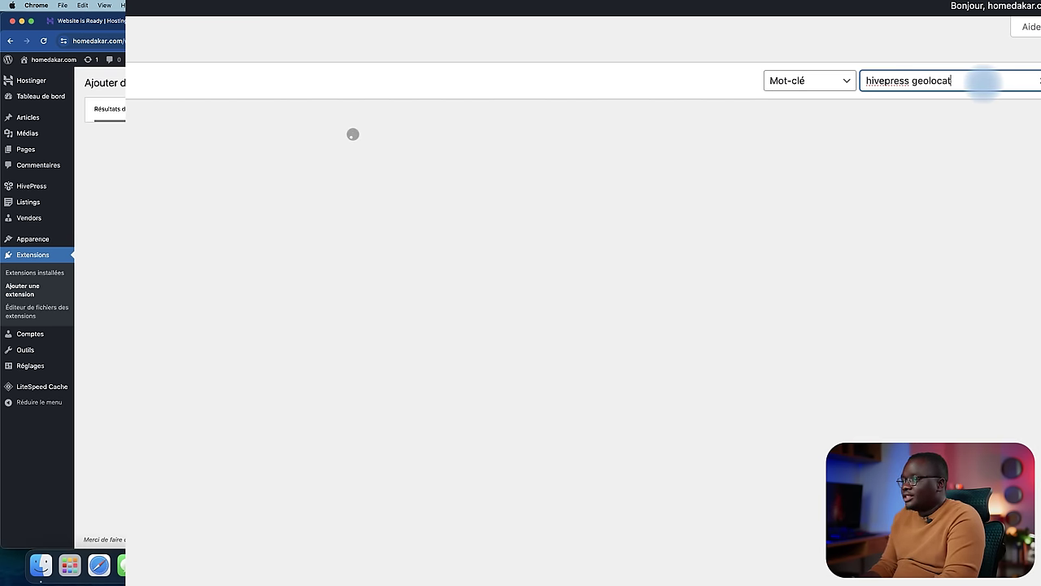
{"action": "type", "text": "ion"}
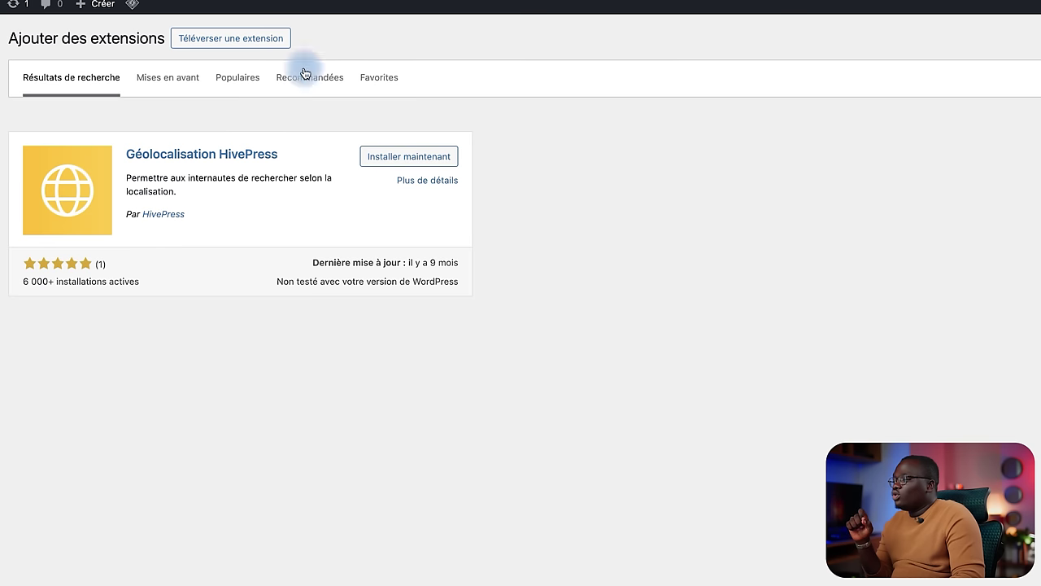
{"action": "left_click", "coordinate": [402, 160]}
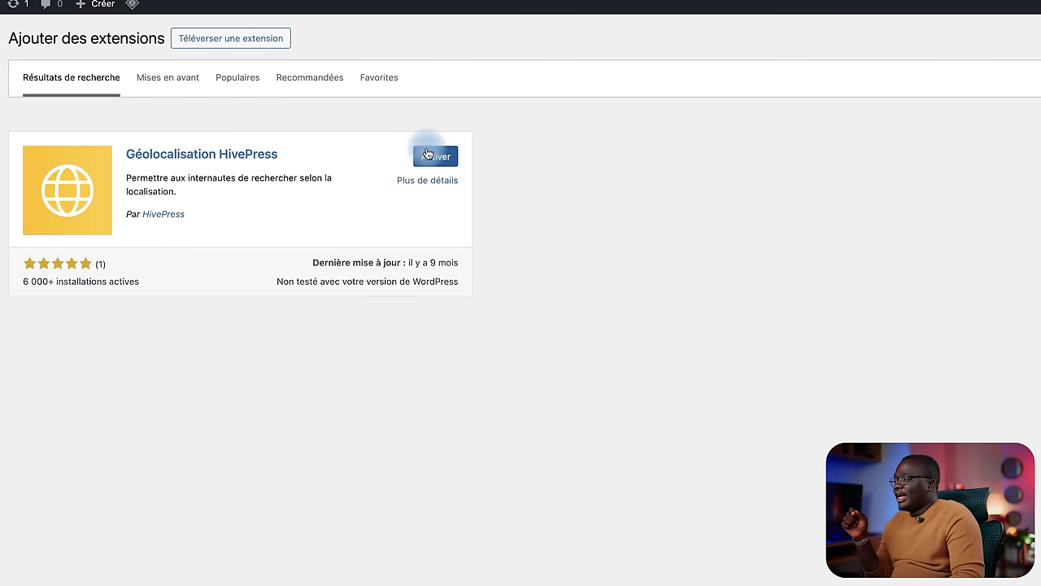
{"action": "left_click", "coordinate": [429, 155]}
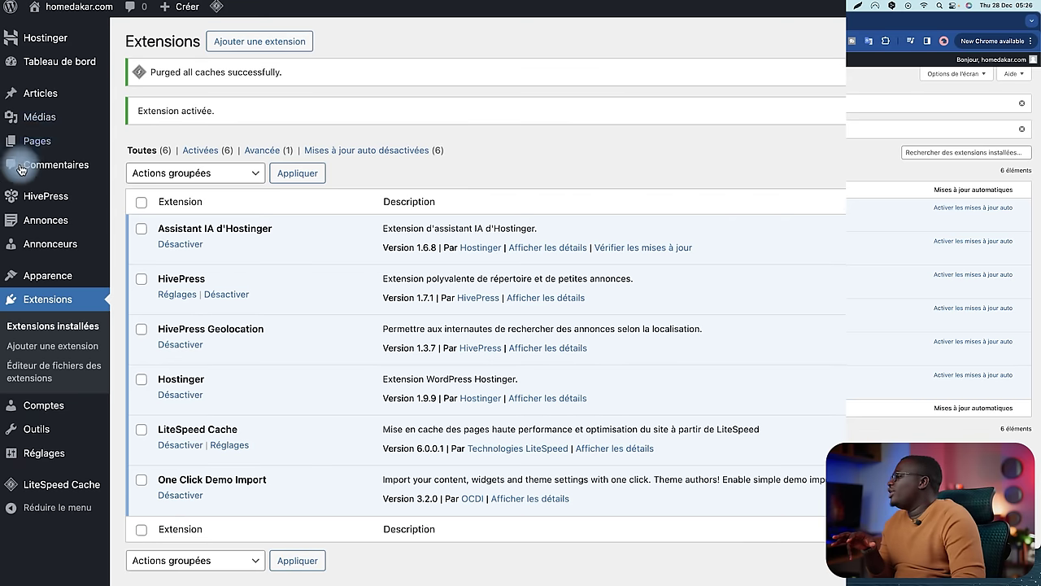
- Go to the Intégrations tab of the HivePress Réglages page
{"action": "mouse_move", "coordinate": [33, 199]}
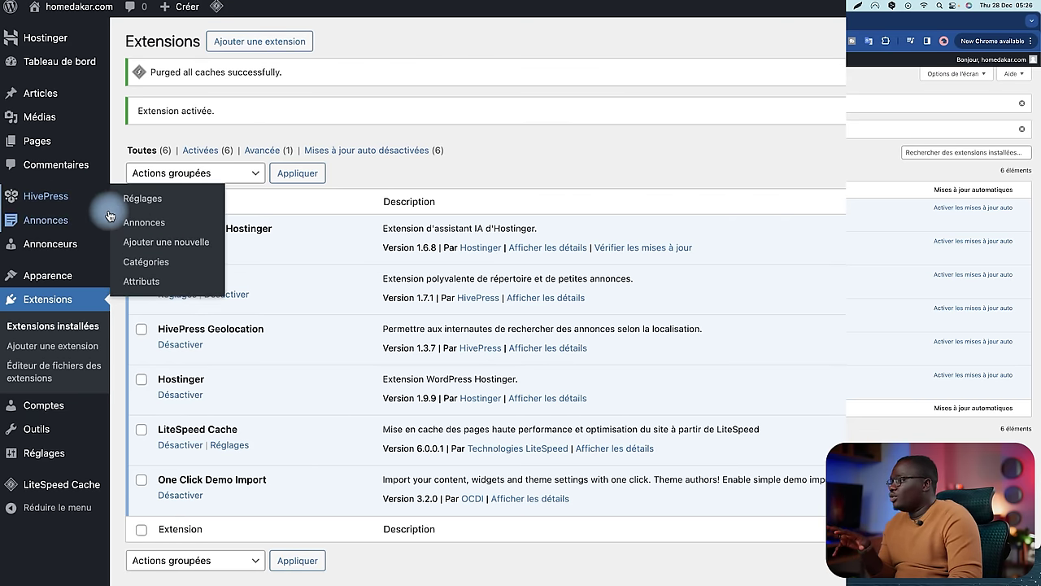
{"action": "left_click", "coordinate": [130, 199]}
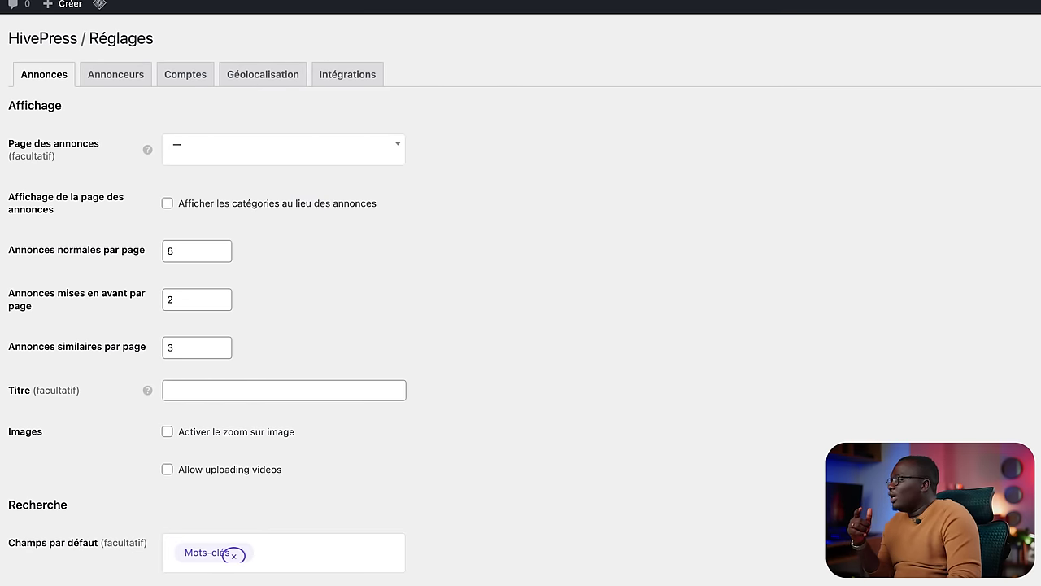
{"action": "left_click", "coordinate": [333, 76]}
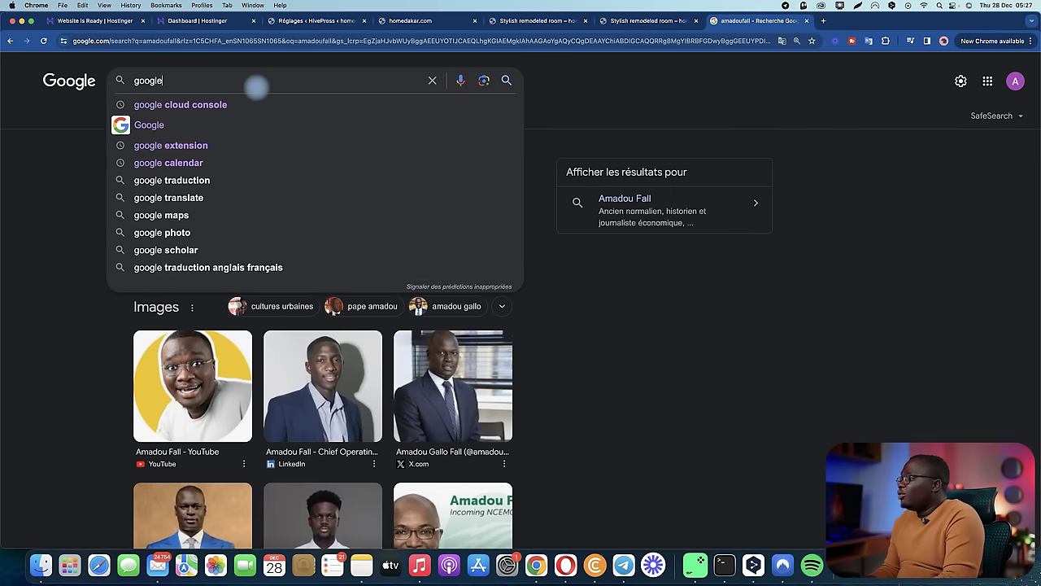
- Search Google for 'google cloud' and start the Essai gratuit signup
{"action": "type", "text": "cloud"}
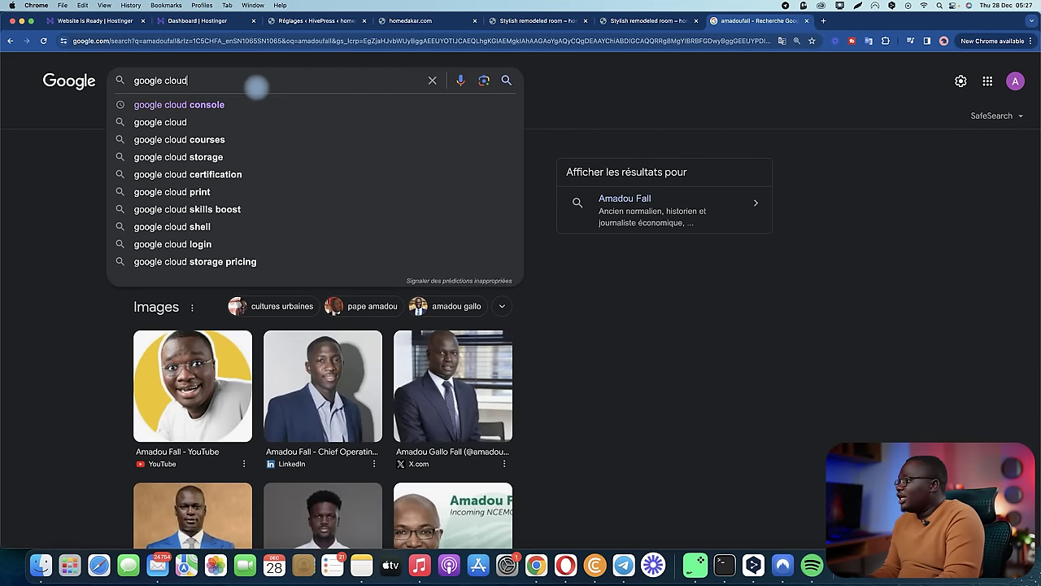
{"action": "key", "text": "Return"}
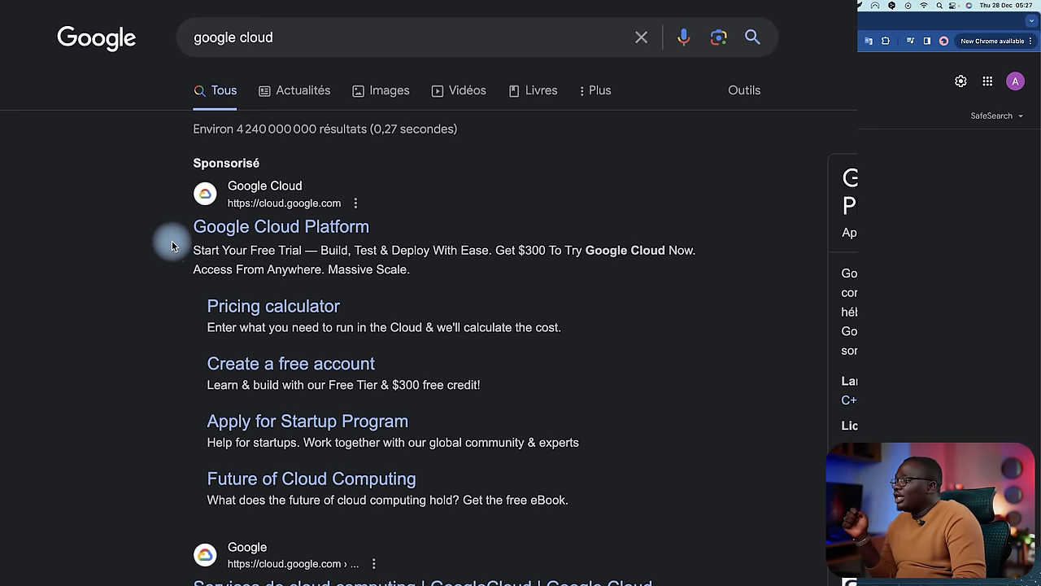
{"action": "key", "text": "super+minus"}
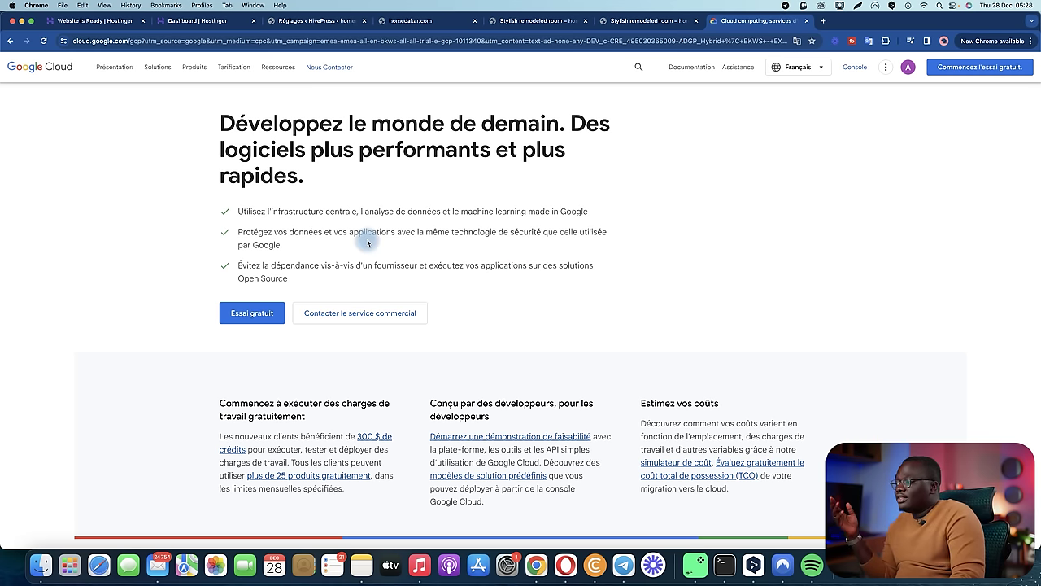
{"action": "left_click", "coordinate": [260, 320]}
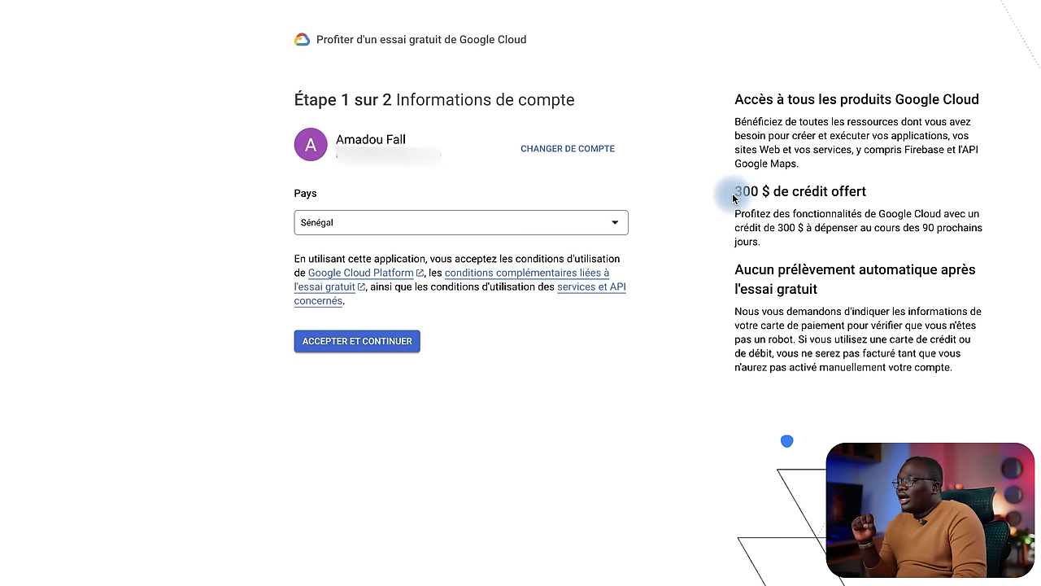
- Accept the free-trial terms and complete the company name HomeDakar
{"action": "left_click_drag", "start_coordinate": [733, 197], "coordinate": [888, 200]}
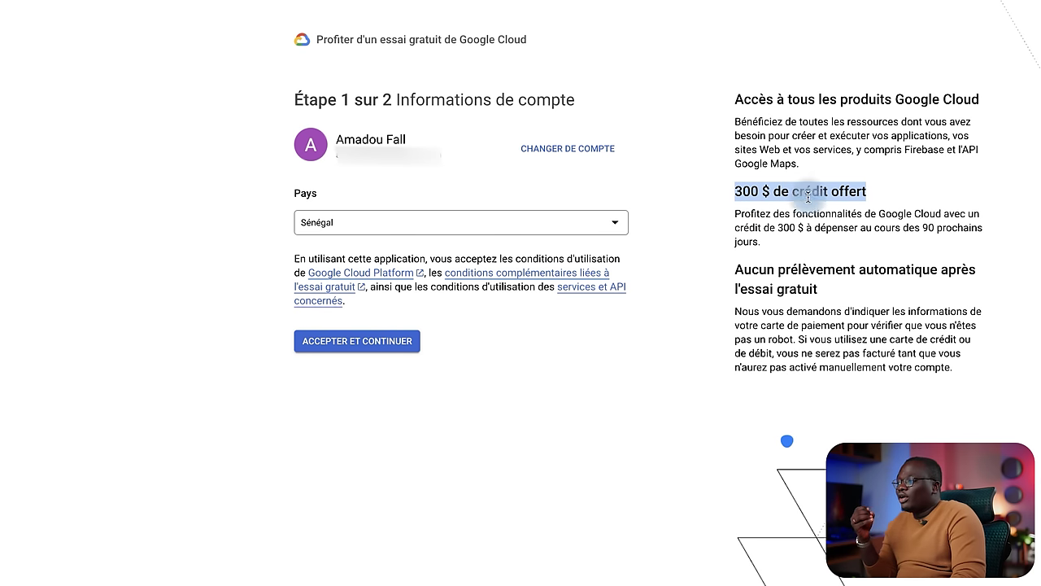
{"action": "left_click", "coordinate": [407, 340]}
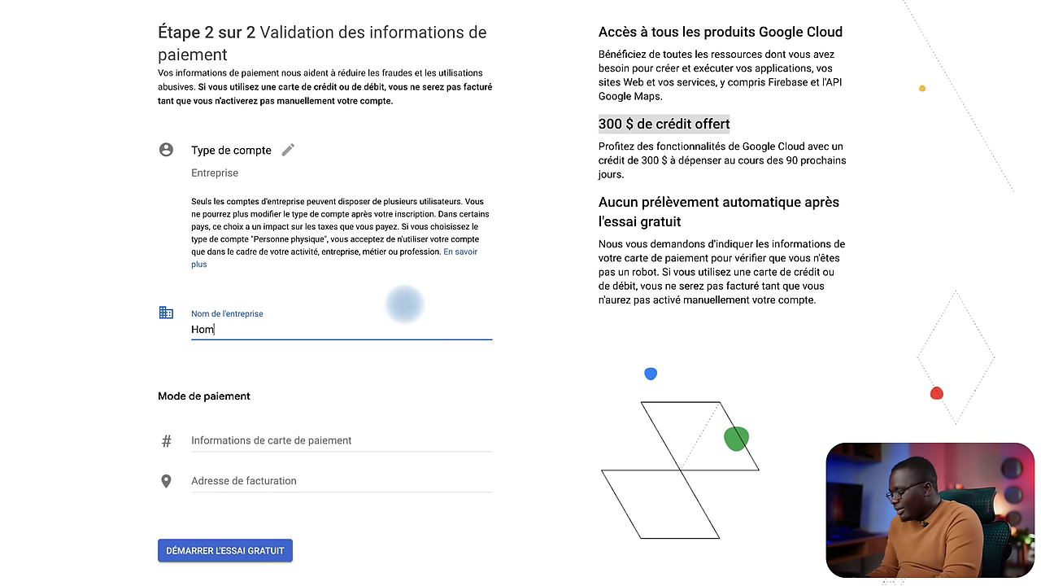
{"action": "type", "text": "r"}
{"action": "left_click", "coordinate": [448, 423]}
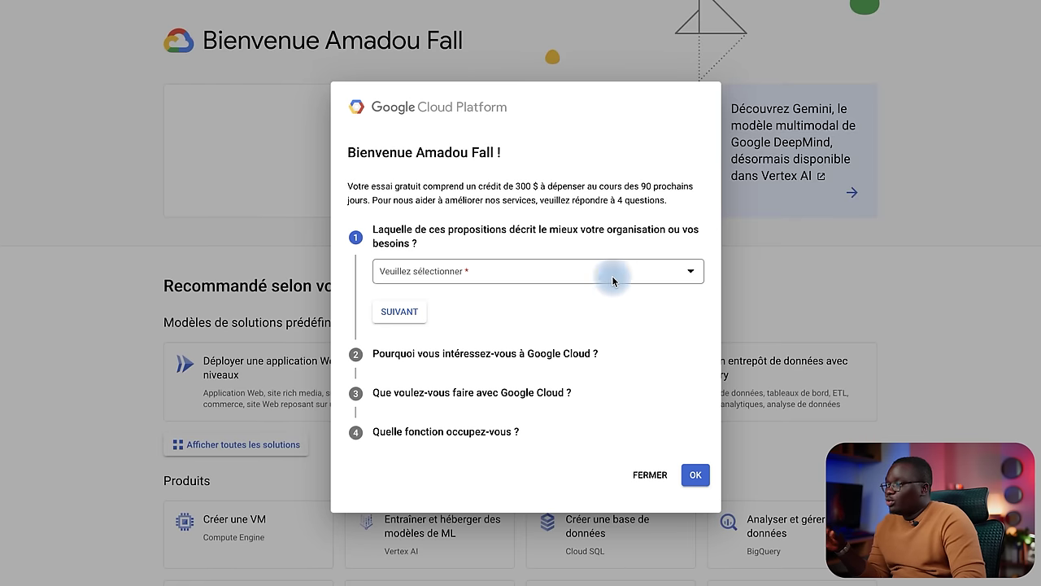
- Answer the survey: Start-up, using specific products/APIs, and Ingénieur/Développeur as role
{"action": "left_click", "coordinate": [535, 277]}
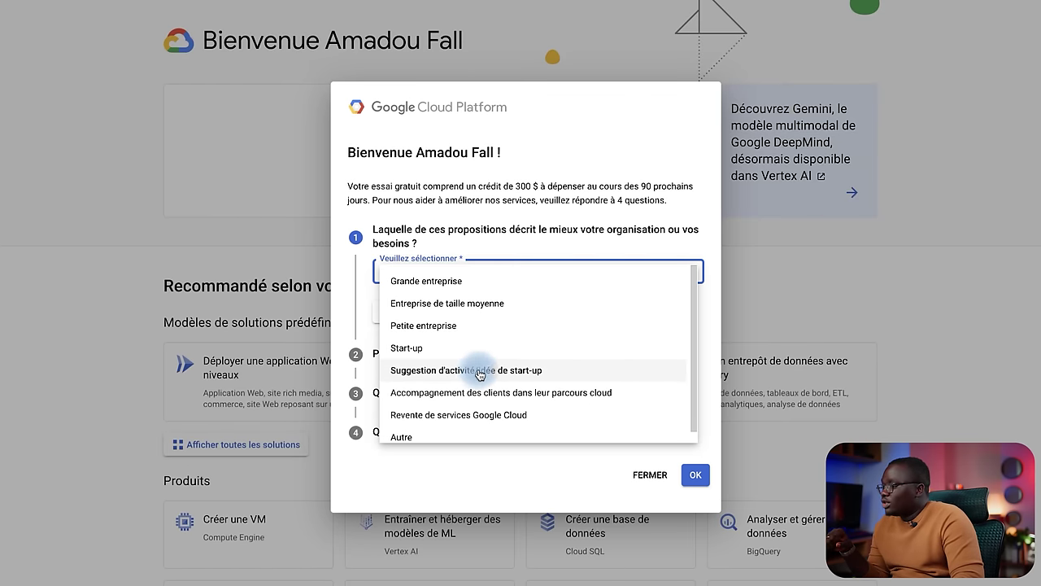
{"action": "left_click", "coordinate": [464, 345]}
{"action": "left_click", "coordinate": [399, 310]}
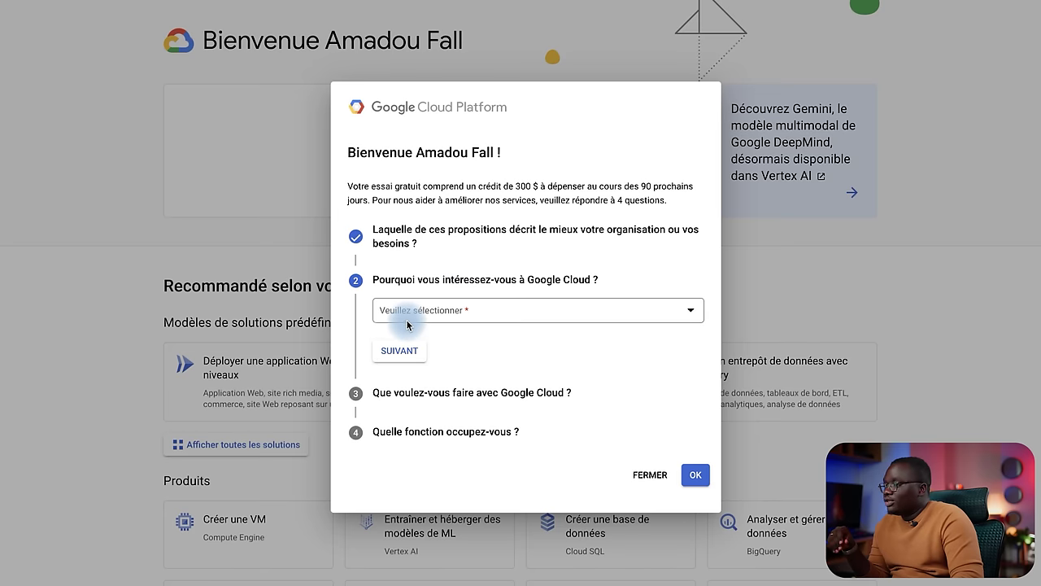
{"action": "left_click", "coordinate": [597, 320]}
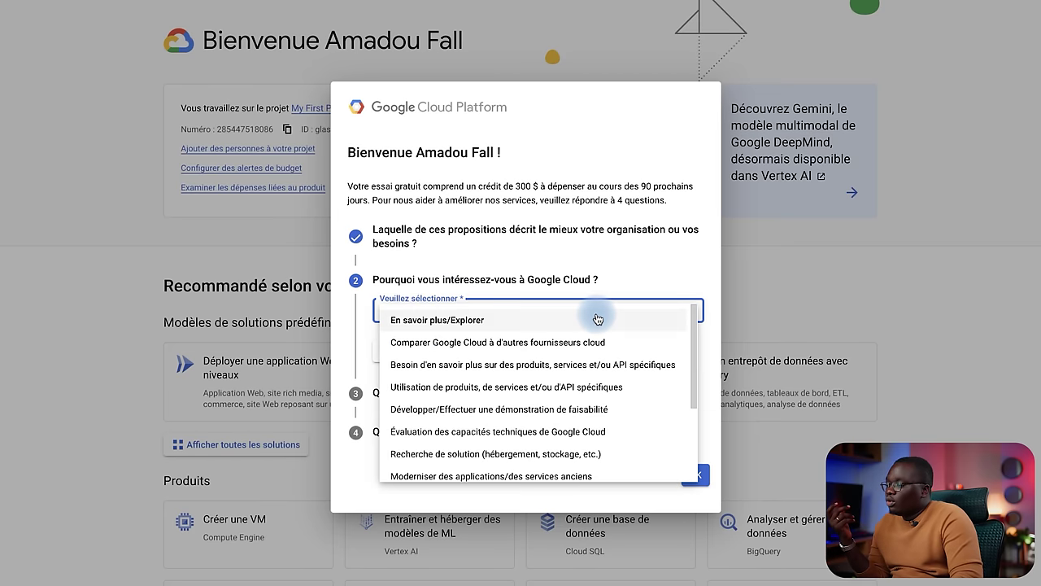
{"action": "left_click", "coordinate": [569, 390]}
{"action": "left_click", "coordinate": [400, 353]}
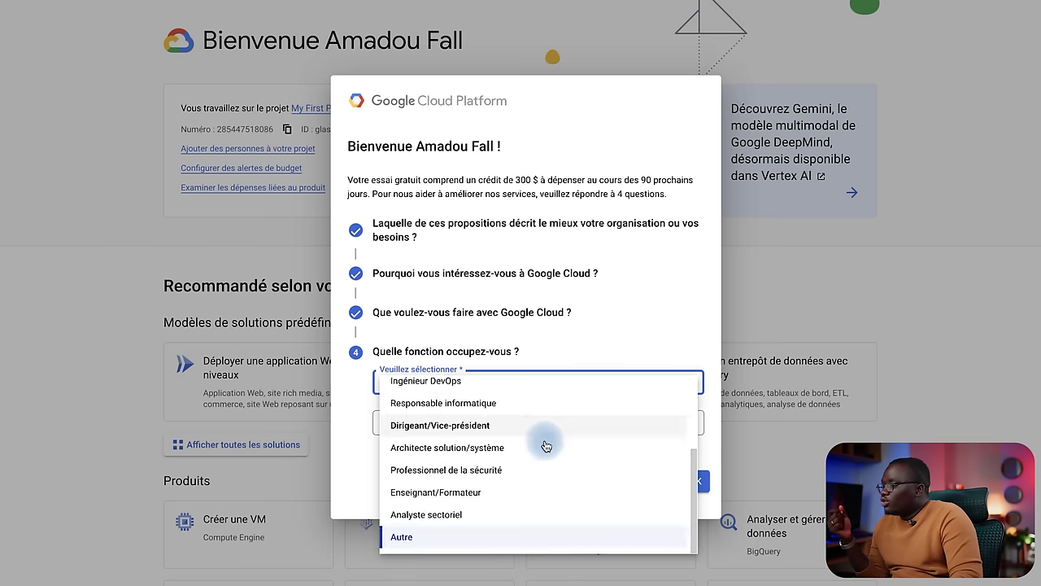
{"action": "scroll", "coordinate": [544, 437], "scroll_direction": "up", "scroll_amount": 3}
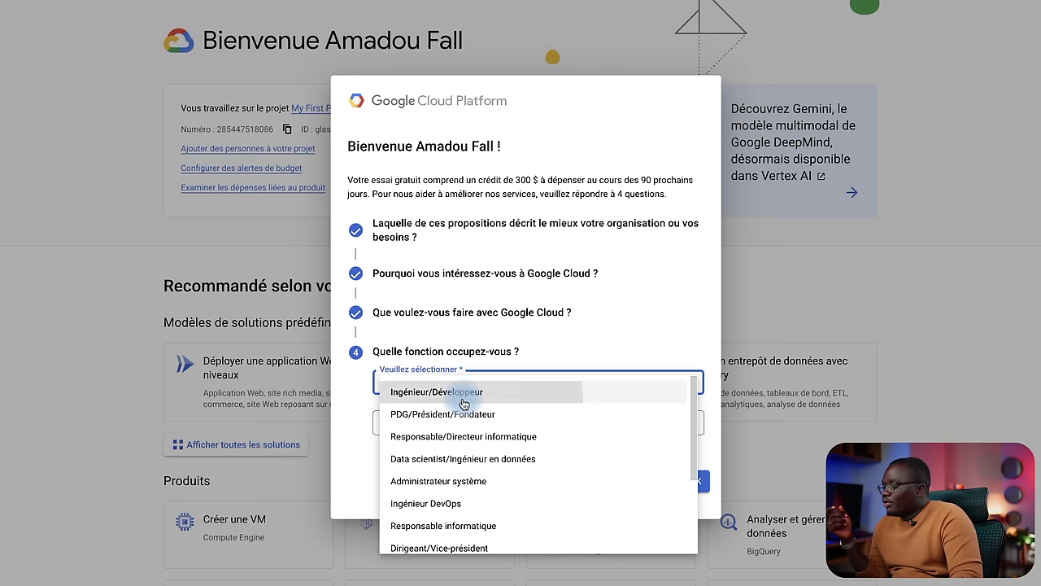
{"action": "left_click", "coordinate": [464, 404]}
{"action": "left_click", "coordinate": [689, 460]}
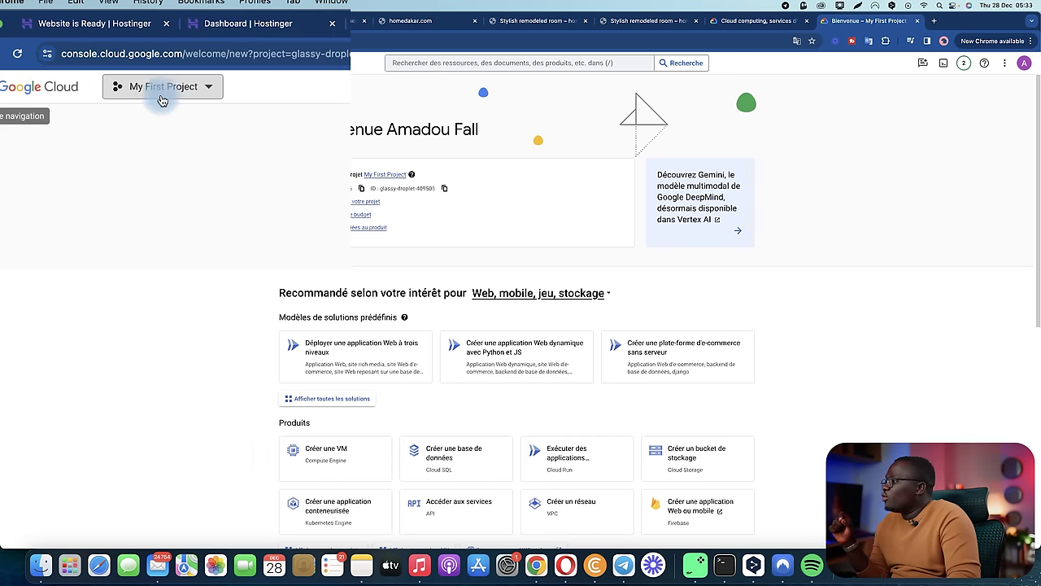
- Create a Nouveau projet named HomeDakar and switch the console to it
{"action": "left_click", "coordinate": [185, 88]}
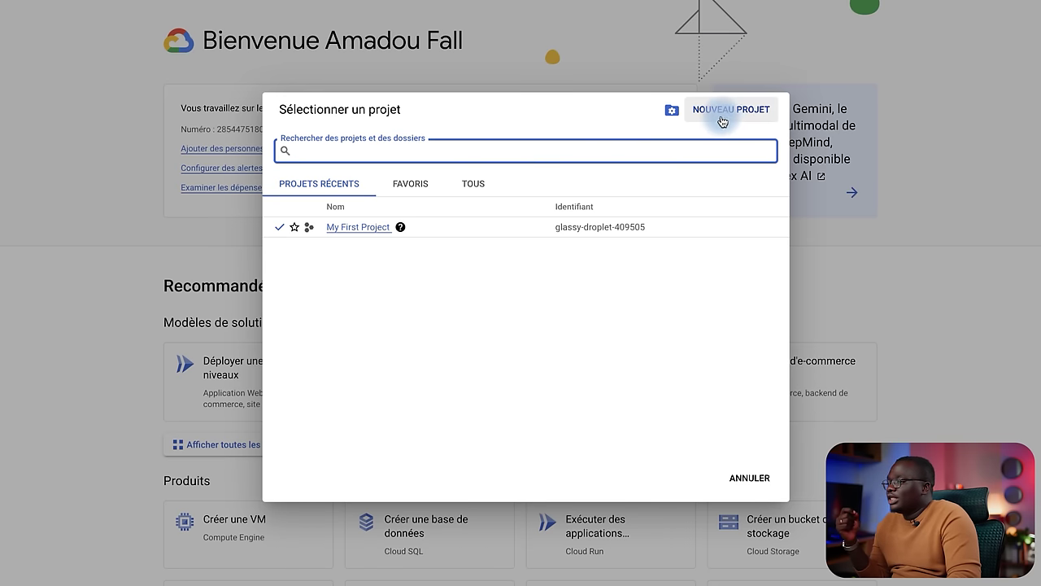
{"action": "left_click", "coordinate": [722, 120]}
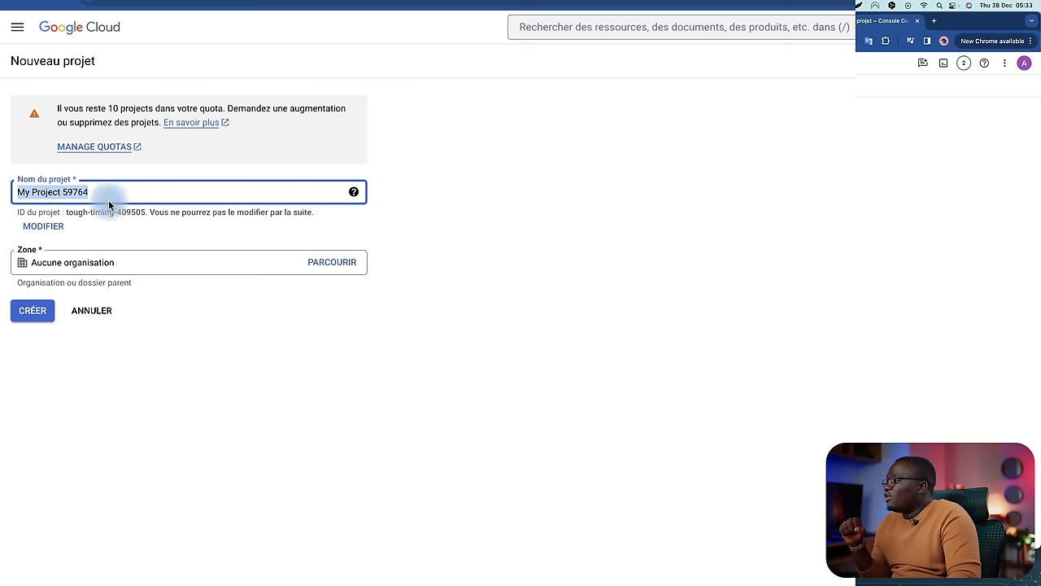
{"action": "type", "text": "Hom"}
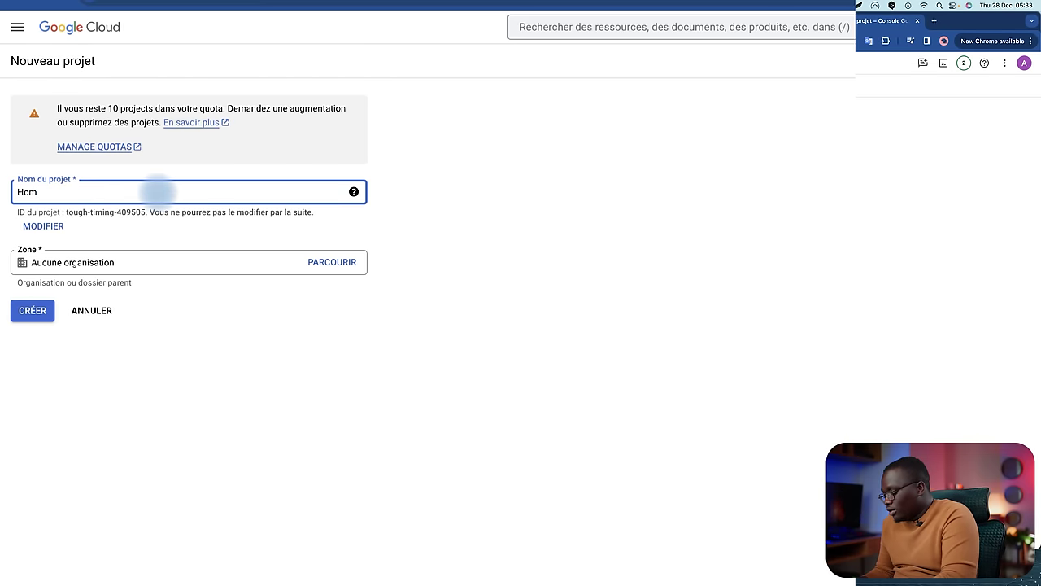
{"action": "type", "text": "eDakar"}
{"action": "left_click", "coordinate": [24, 304]}
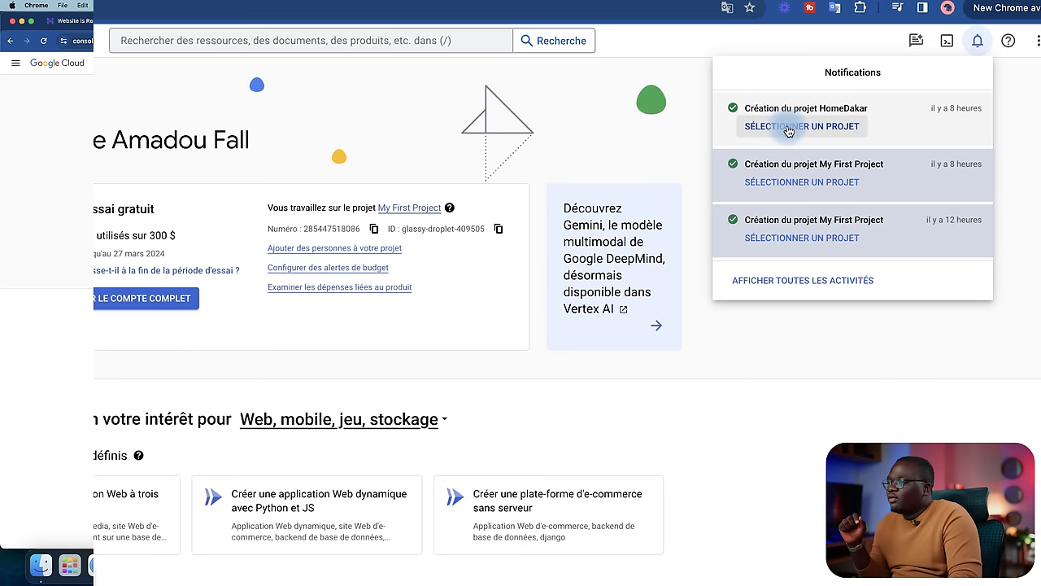
{"action": "left_click", "coordinate": [788, 128]}
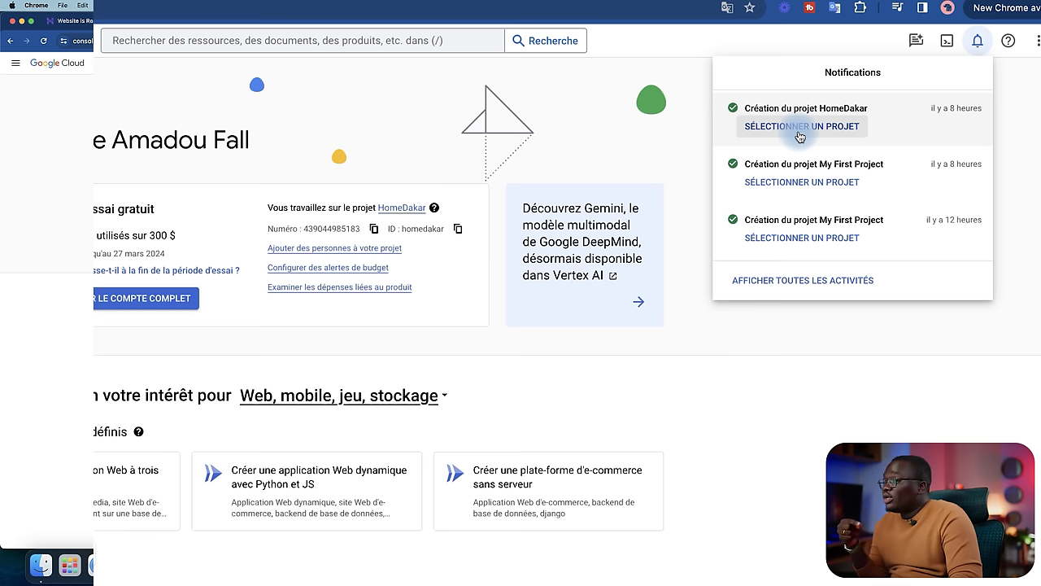
{"action": "left_click", "coordinate": [980, 43]}
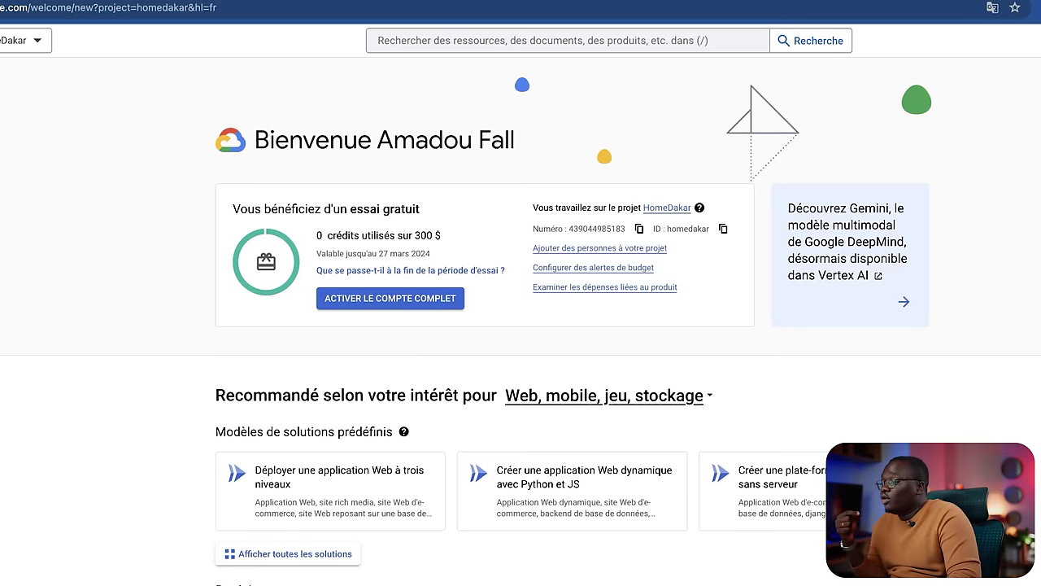
- Enable the Geocoding API from the API library
{"action": "scroll", "coordinate": [484, 379], "scroll_direction": "down", "scroll_amount": 5}
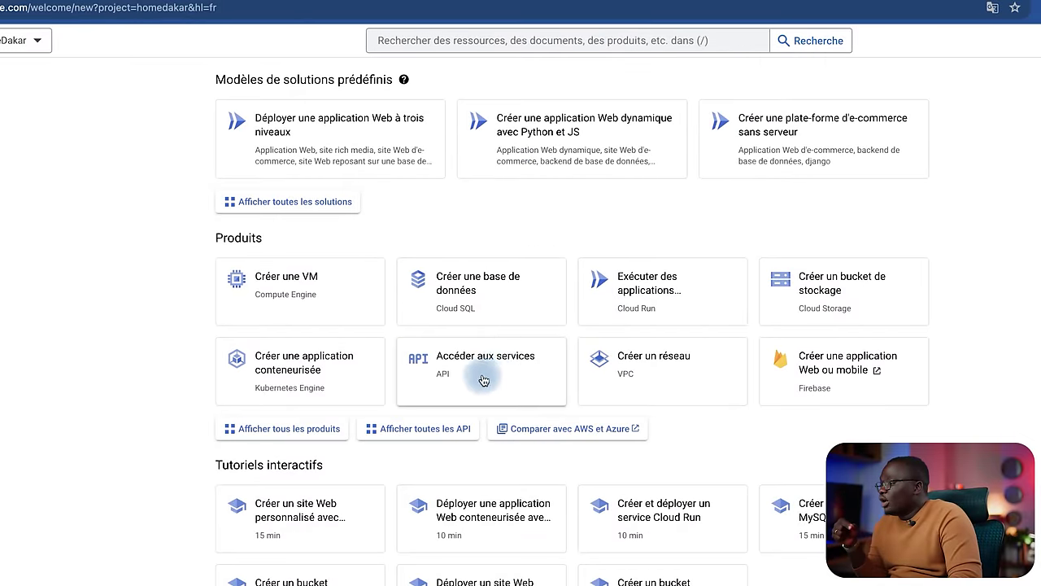
{"action": "left_click", "coordinate": [483, 380]}
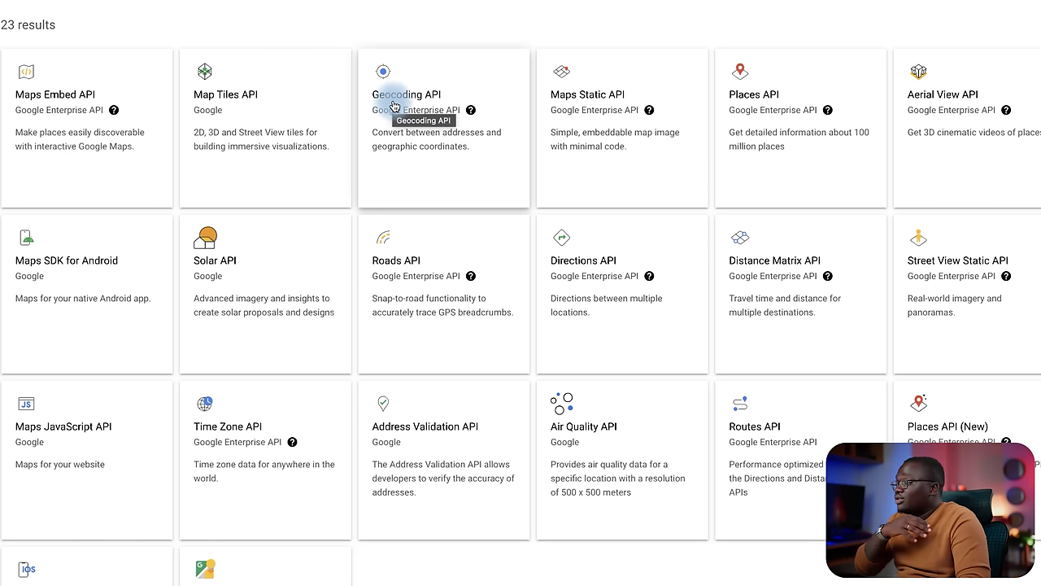
{"action": "left_click", "coordinate": [413, 106]}
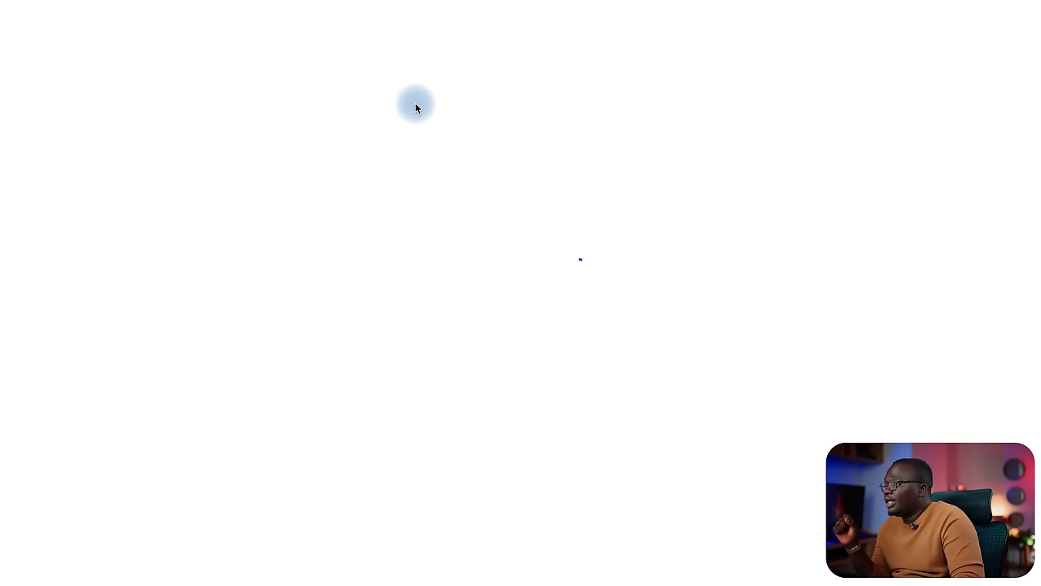
{"action": "left_click", "coordinate": [166, 171]}
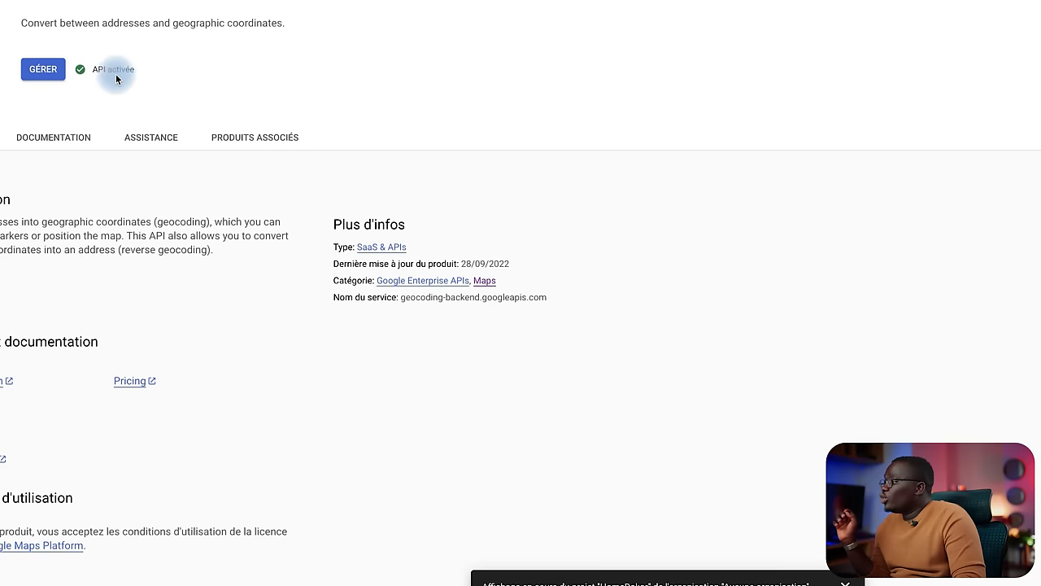
- Enable Places API (New) and the Maps JavaScript API
{"action": "scroll", "coordinate": [255, 171], "scroll_direction": "down", "scroll_amount": 4}
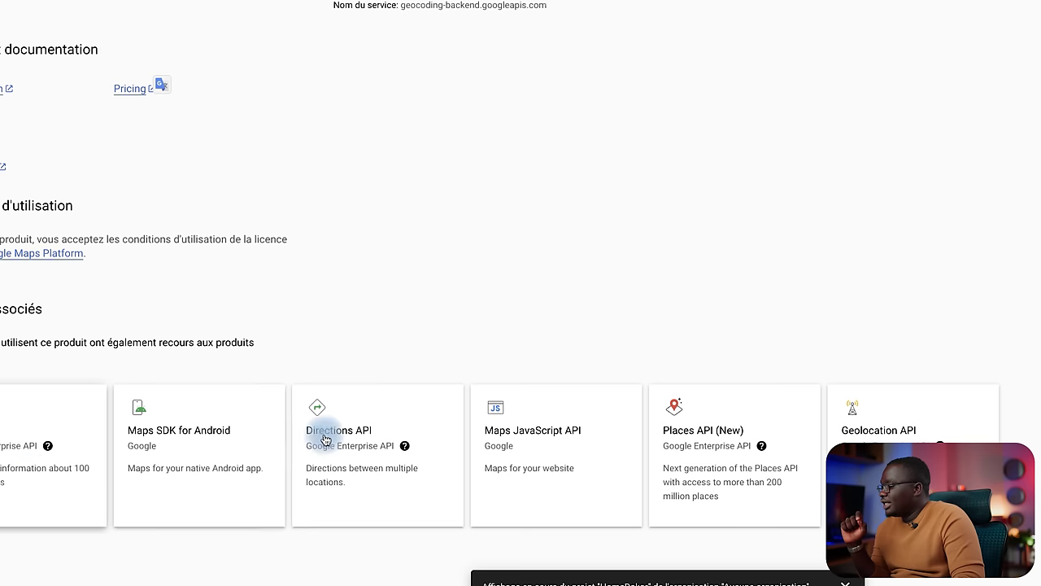
{"action": "left_click", "coordinate": [721, 454]}
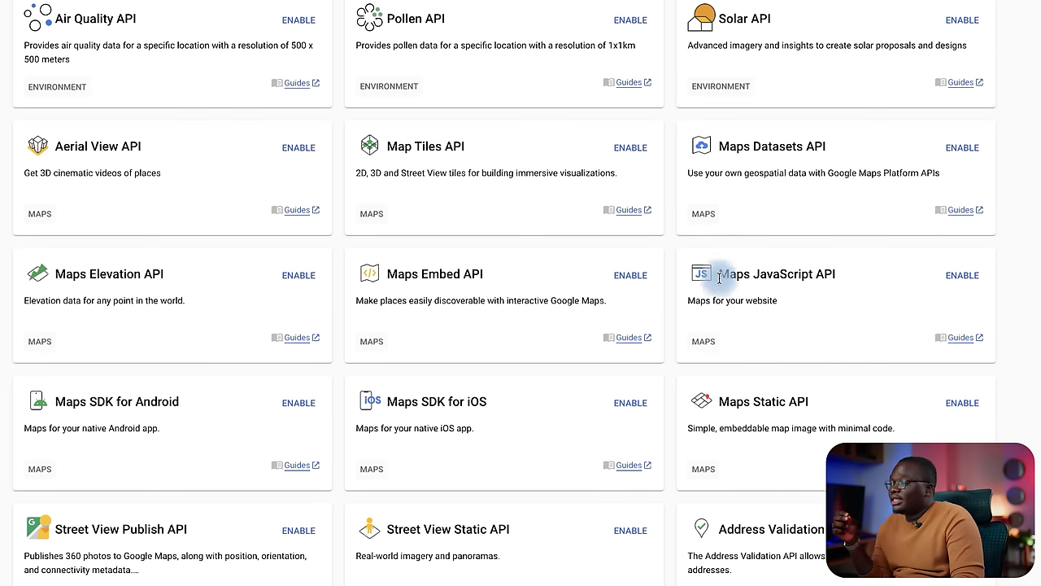
{"action": "left_click", "coordinate": [976, 280]}
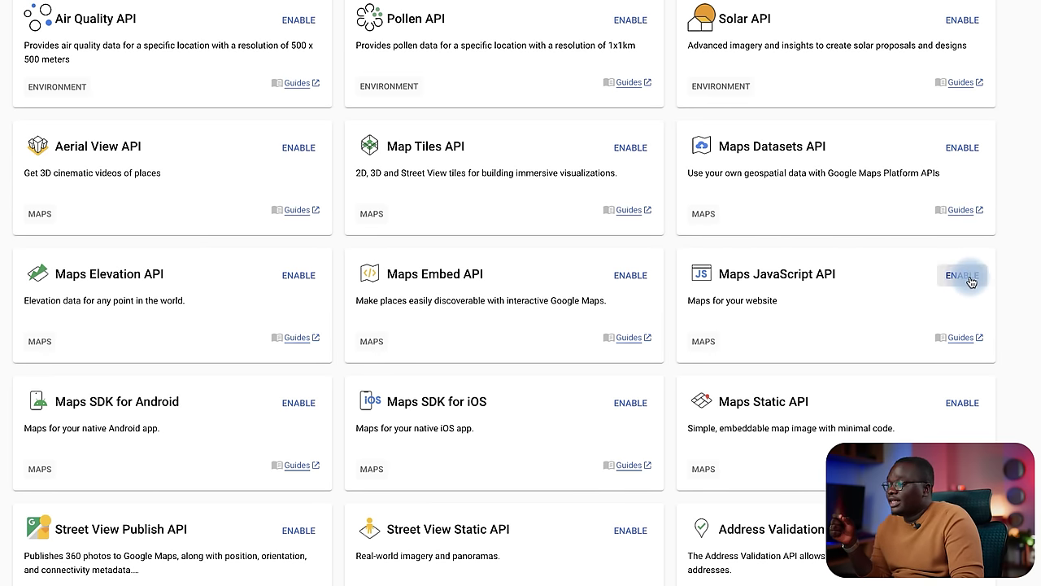
{"action": "scroll", "coordinate": [736, 297], "scroll_direction": "down", "scroll_amount": 3}
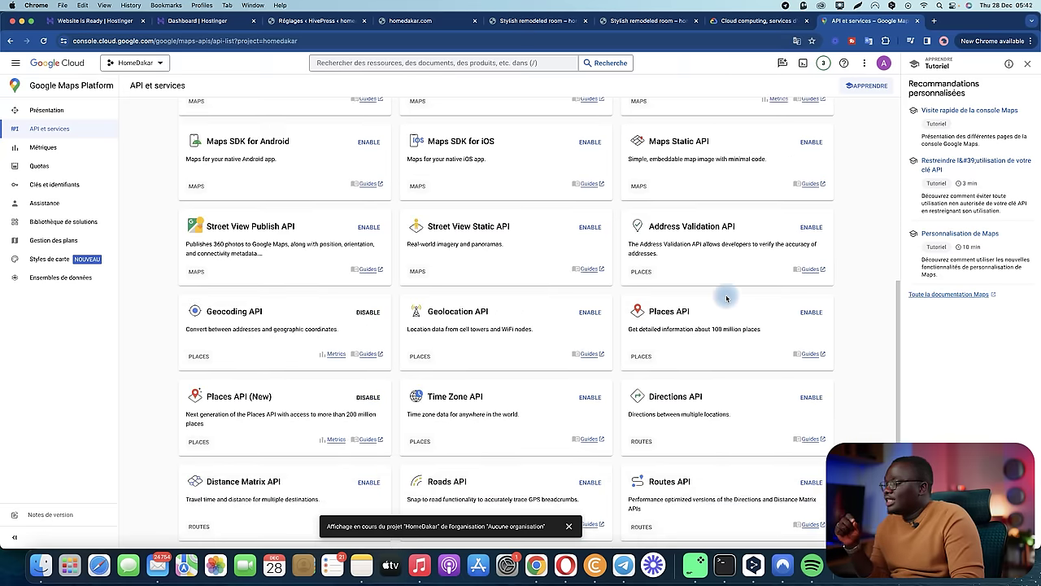
{"action": "scroll", "coordinate": [825, 304], "scroll_direction": "down", "scroll_amount": 4}
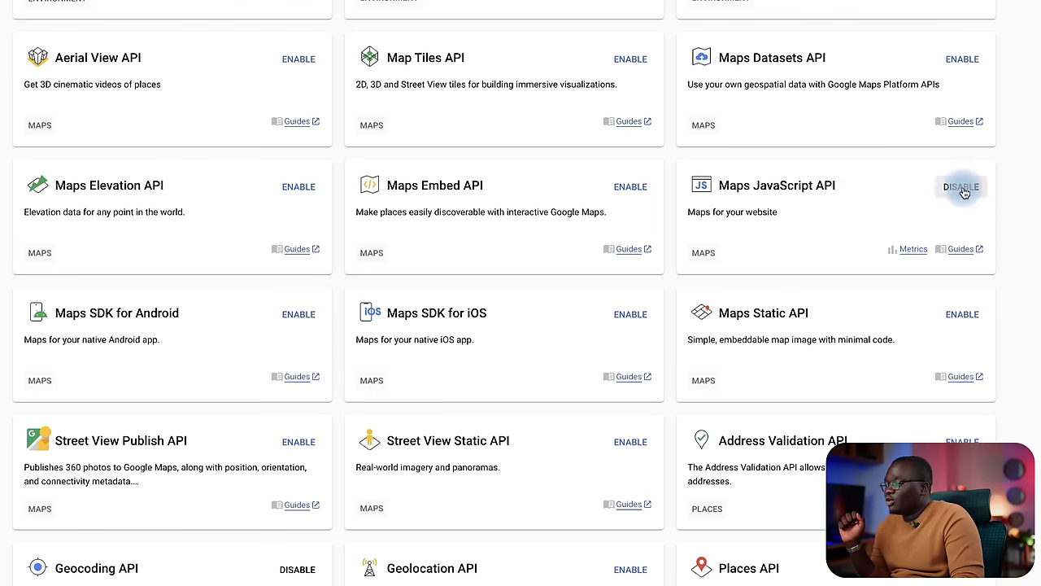
{"action": "scroll", "coordinate": [802, 198], "scroll_direction": "down", "scroll_amount": 3}
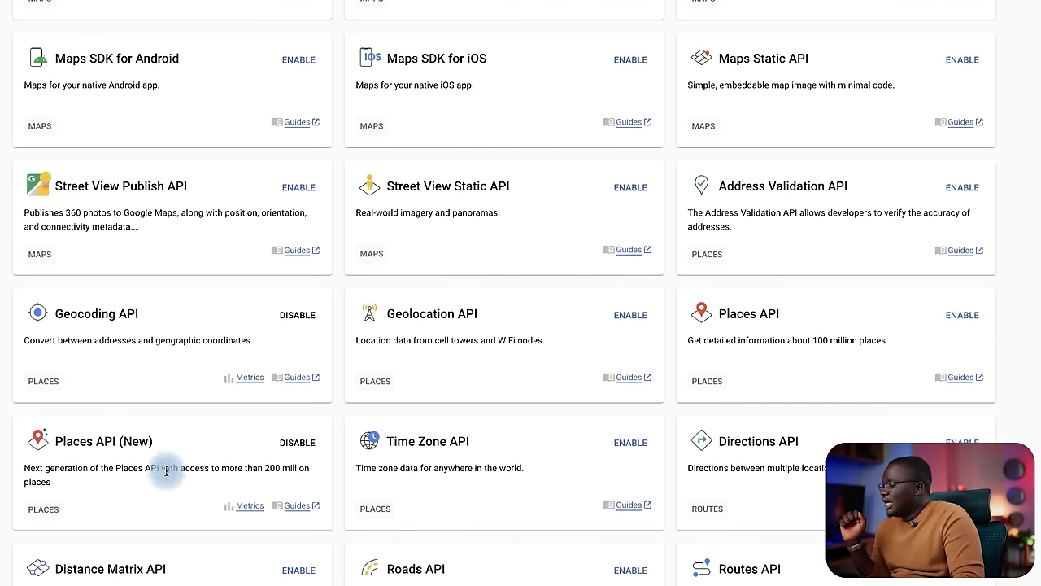
{"action": "scroll", "coordinate": [103, 345], "scroll_direction": "up", "scroll_amount": 1}
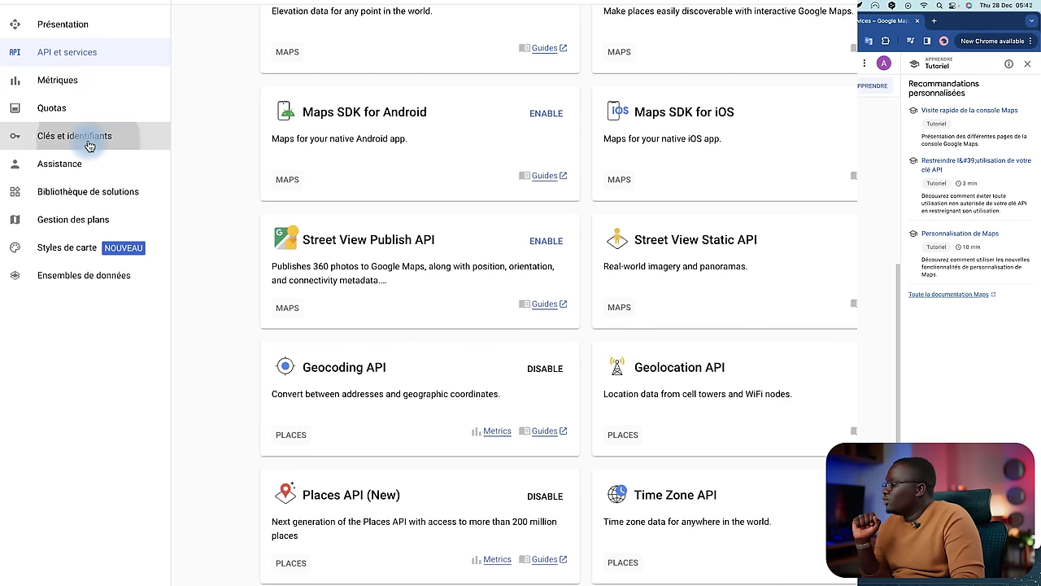
- Create Clé API 1 under Clés et identifiants and open its edit page
{"action": "left_click", "coordinate": [89, 145]}
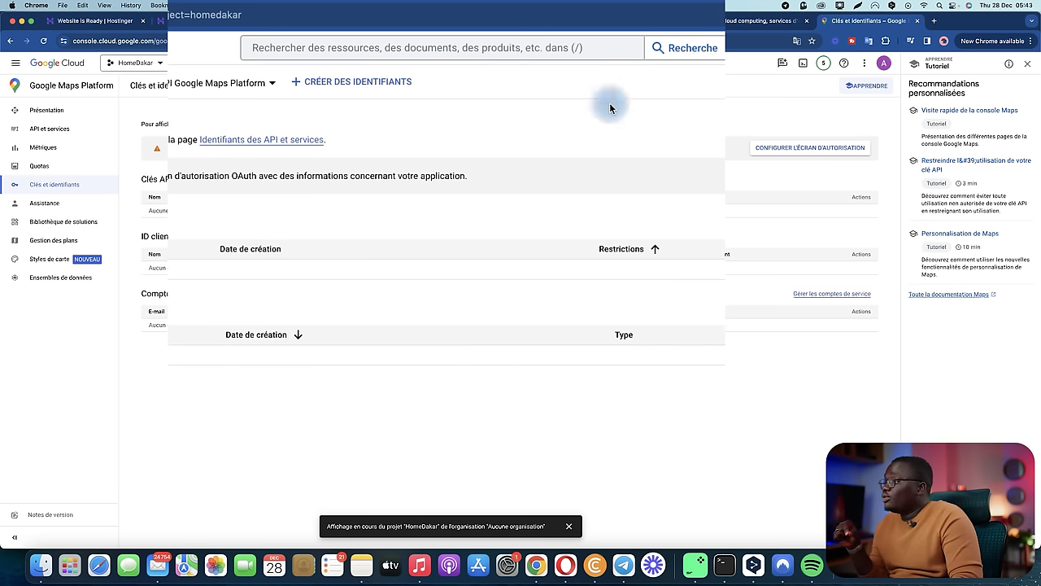
{"action": "left_click", "coordinate": [338, 85]}
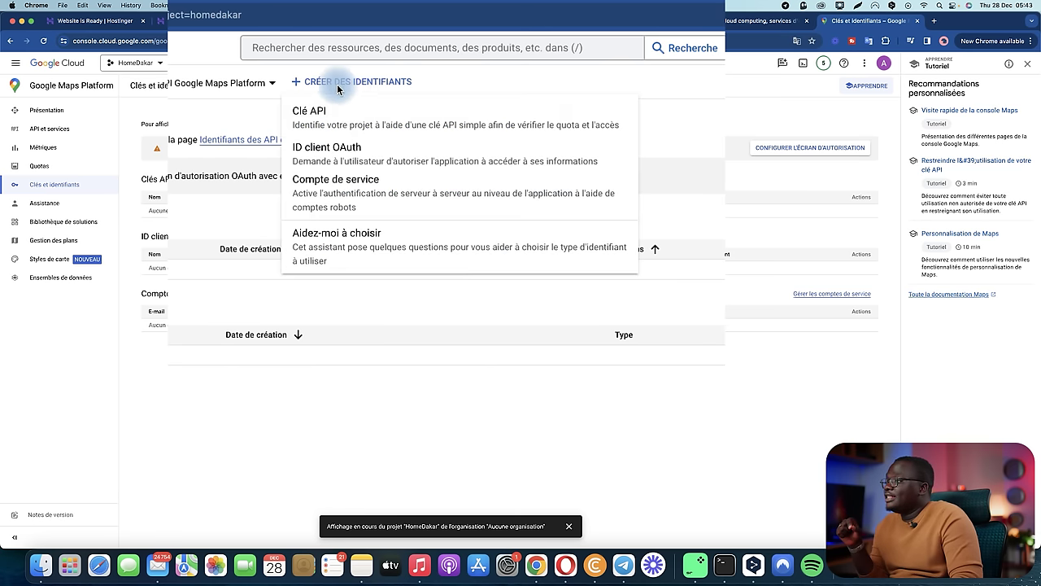
{"action": "left_click", "coordinate": [427, 122]}
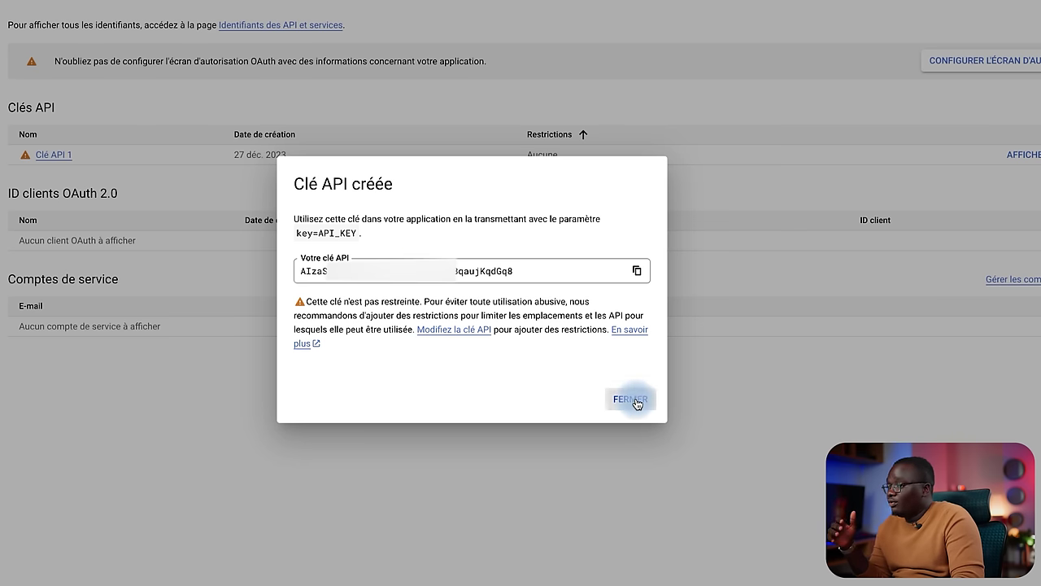
{"action": "left_click", "coordinate": [637, 402]}
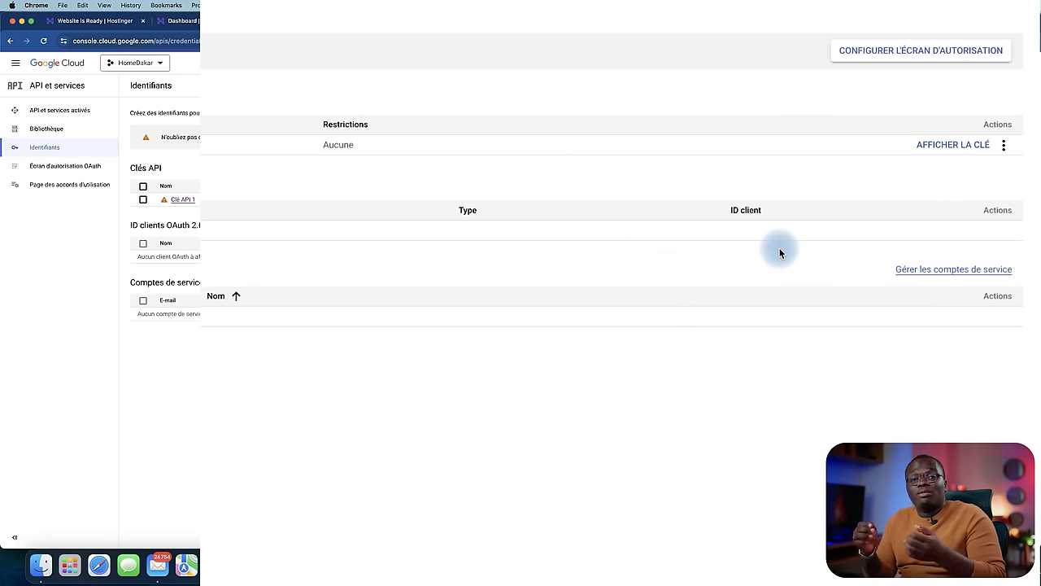
{"action": "left_click", "coordinate": [1005, 146]}
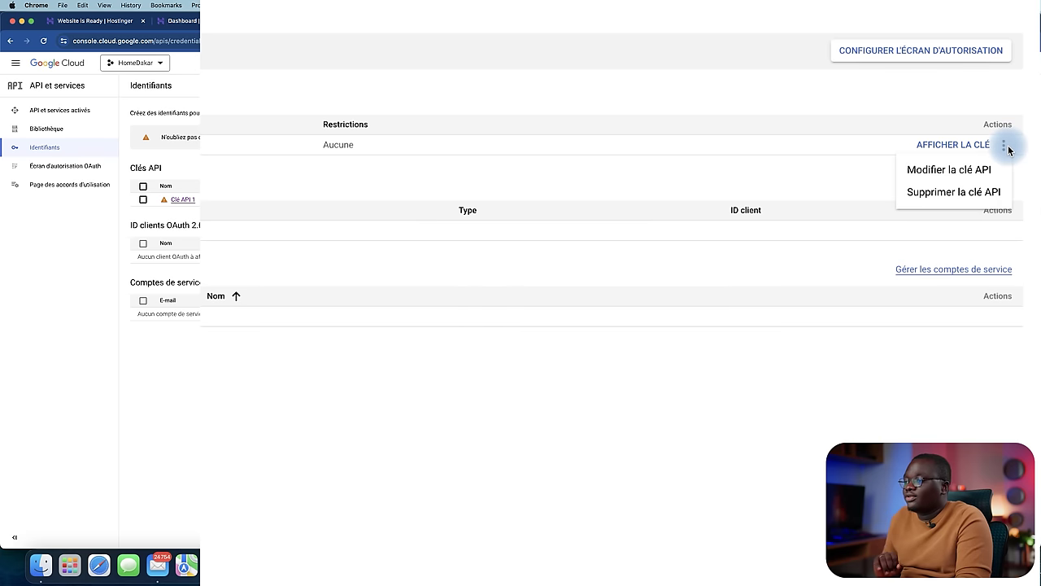
{"action": "left_click", "coordinate": [950, 170]}
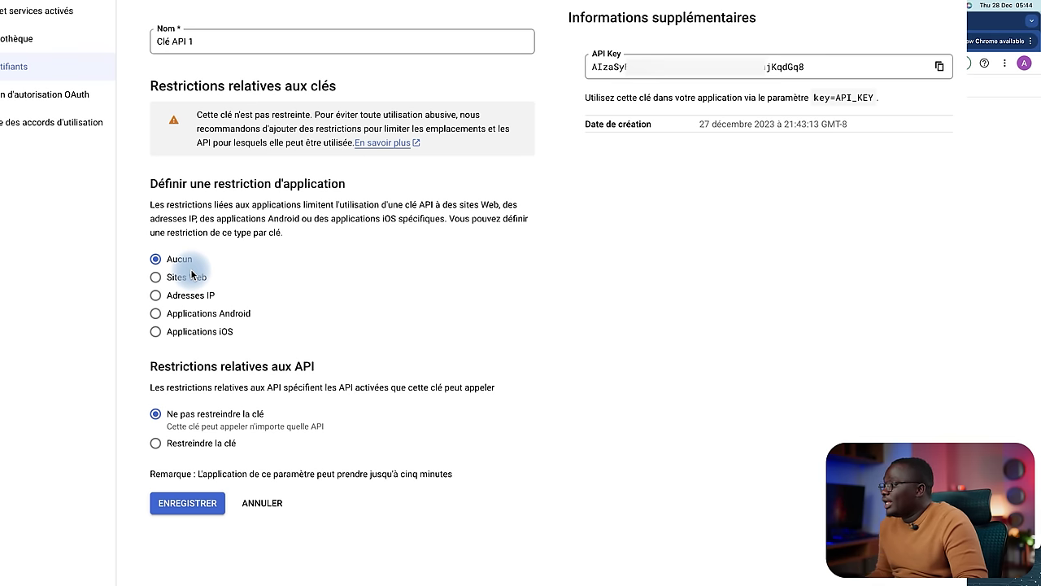
- Restrict the key to Sites Web and add *.homedakar.com/* as an allowed site
{"action": "left_click", "coordinate": [156, 277]}
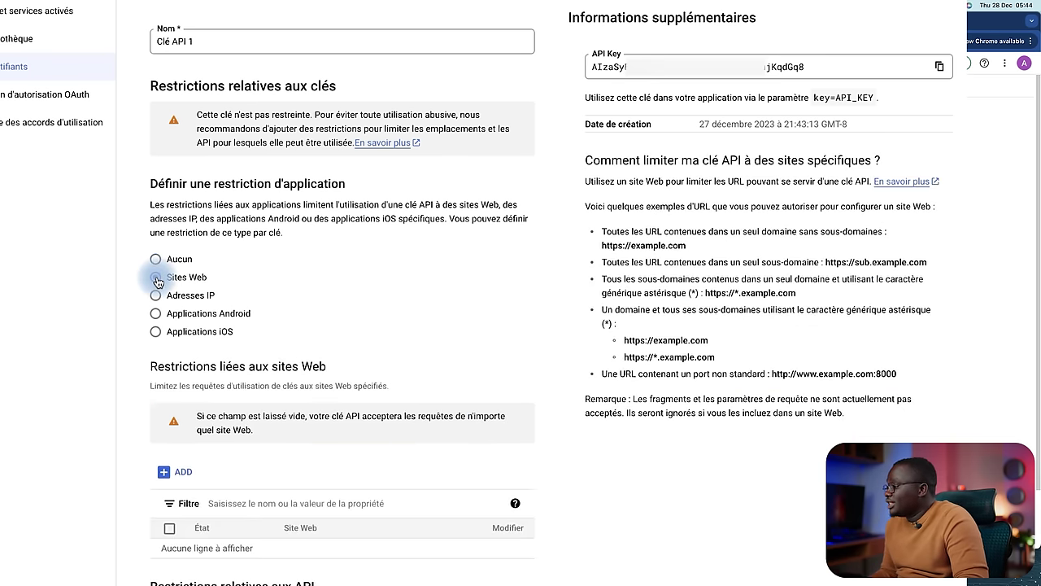
{"action": "scroll", "coordinate": [947, 250], "scroll_direction": "down", "scroll_amount": 2}
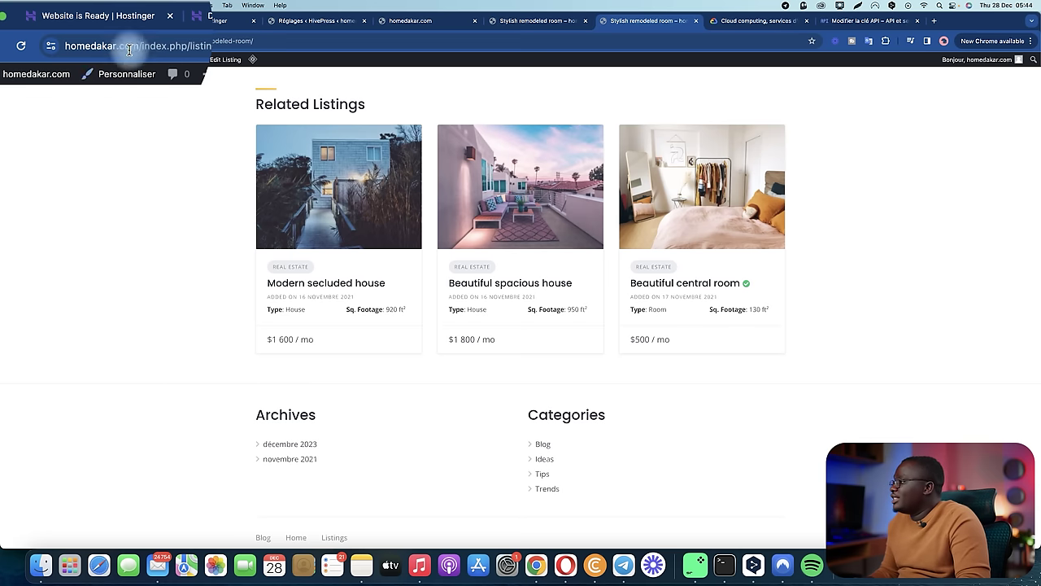
{"action": "left_click", "coordinate": [78, 46]}
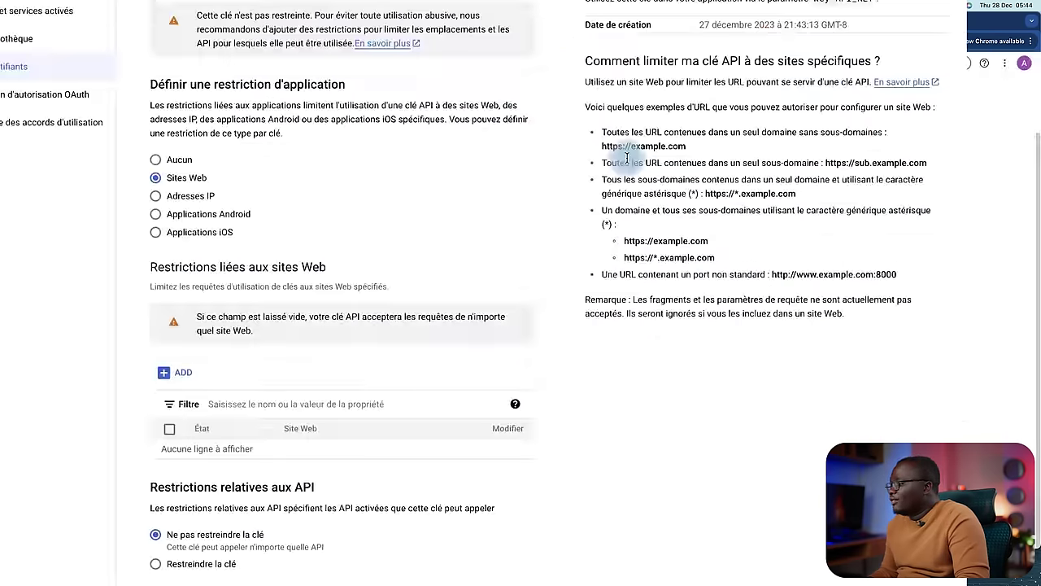
{"action": "left_click", "coordinate": [176, 371]}
{"action": "left_click", "coordinate": [249, 410]}
{"action": "type", "text": "*.homedakar.com/*"}
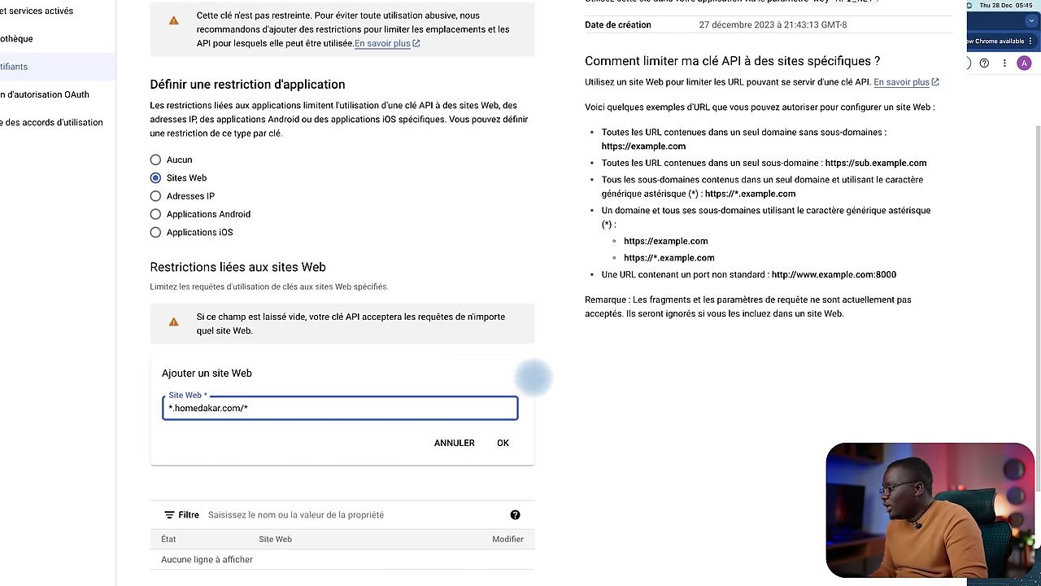
{"action": "key", "text": "Return"}
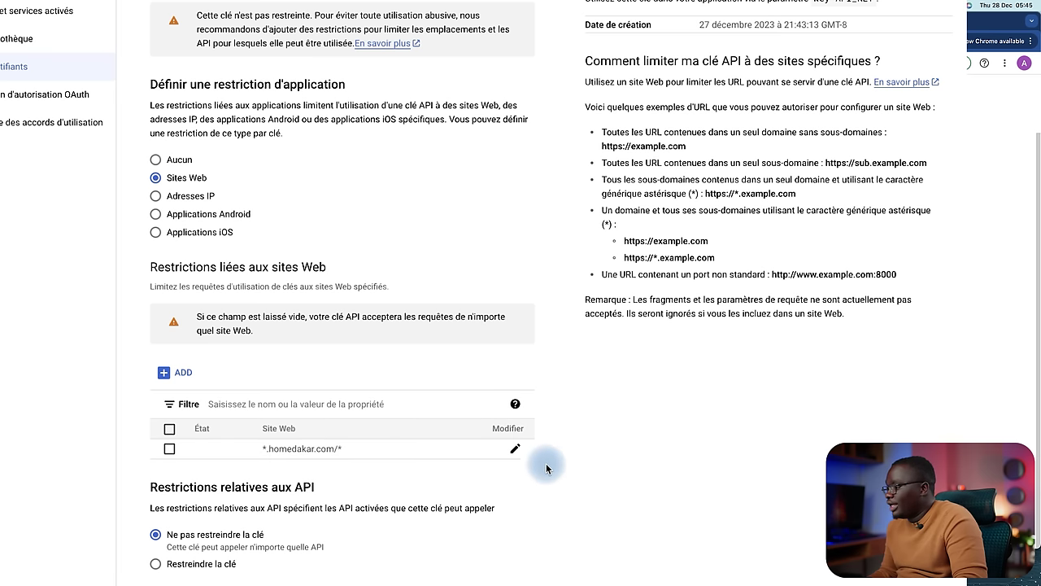
- Add *homedakar.com/* as a second allowed site and save the key
{"action": "left_click", "coordinate": [175, 371]}
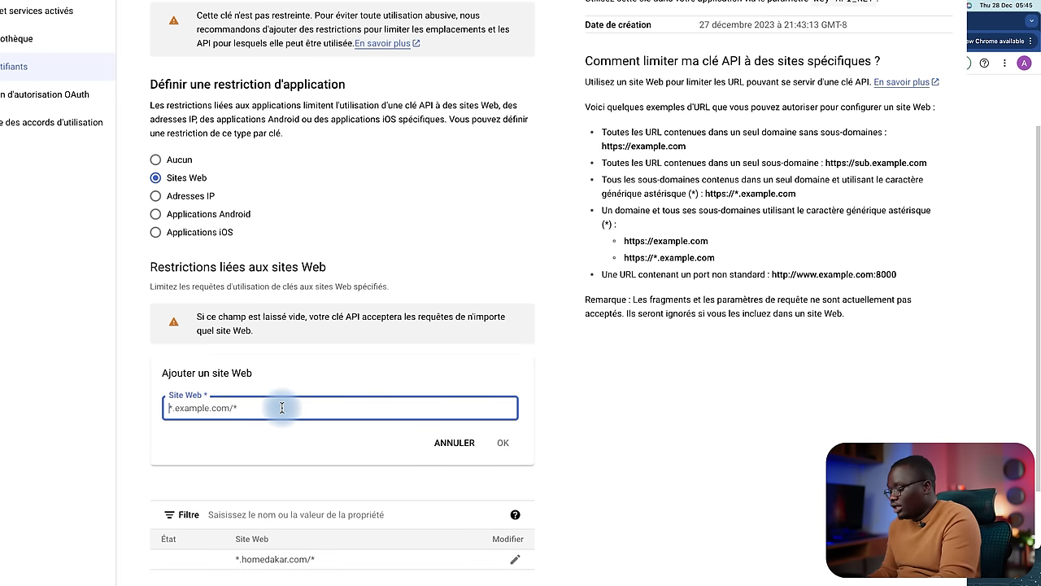
{"action": "type", "text": "*"}
{"action": "type", "text": "homedakar.com"}
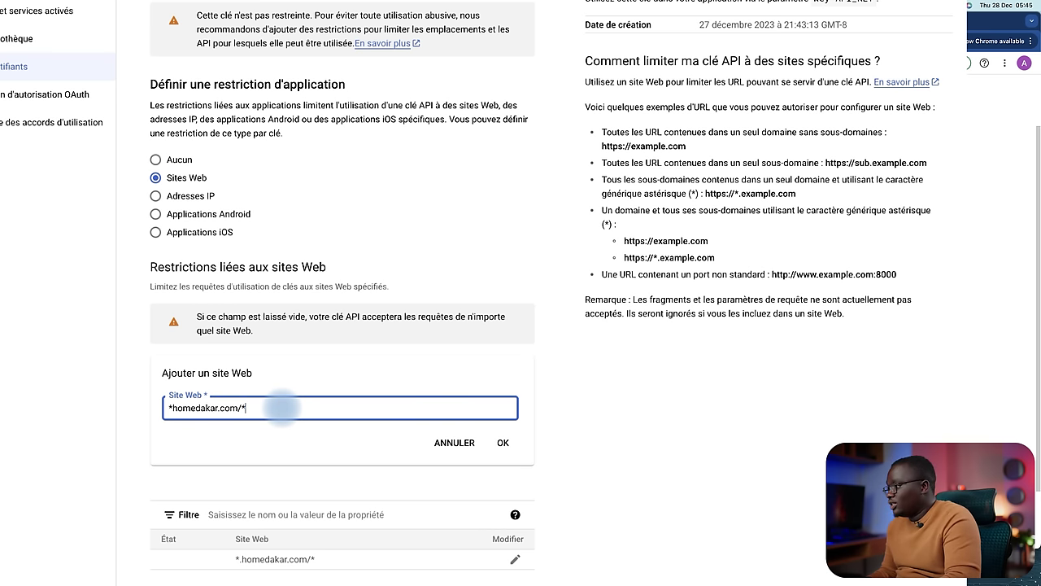
{"action": "type", "text": "/*"}
{"action": "left_click", "coordinate": [503, 442]}
{"action": "scroll", "coordinate": [290, 561], "scroll_direction": "down", "scroll_amount": 2}
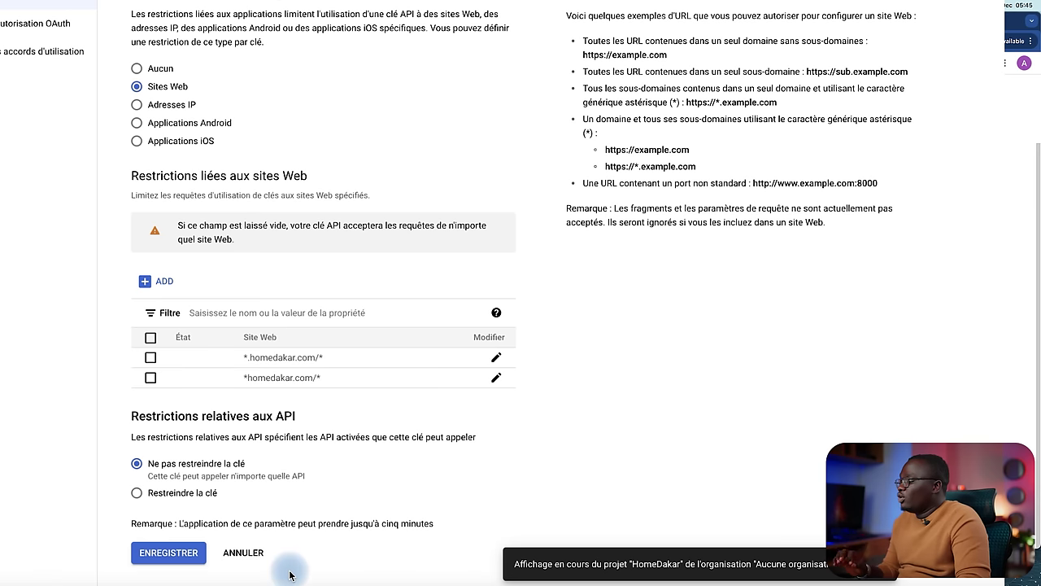
{"action": "left_click", "coordinate": [158, 555]}
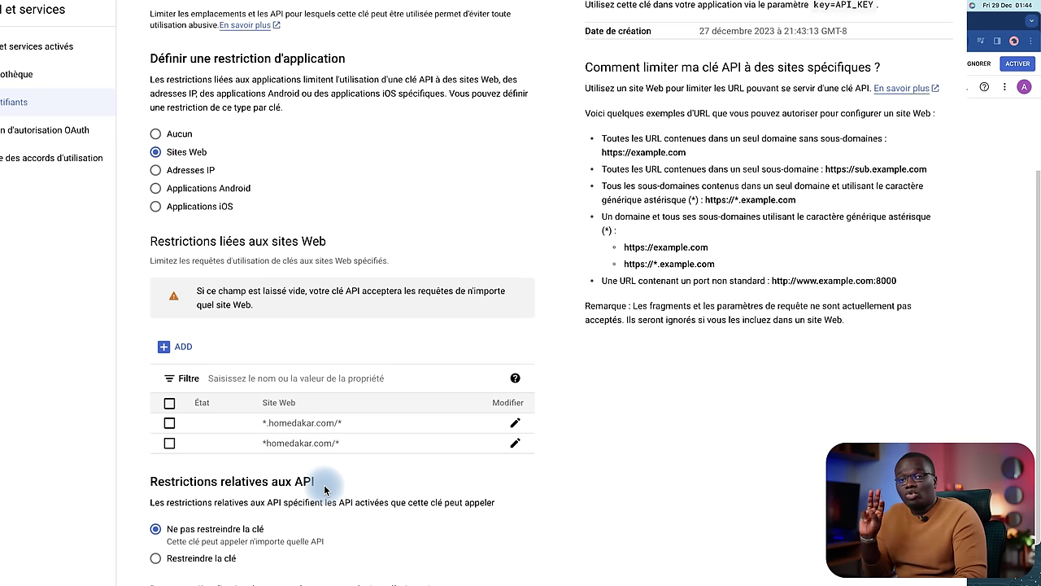
- Restrict the key to Places API (New), Maps JavaScript API and Geocoding API
{"action": "left_click", "coordinate": [156, 559]}
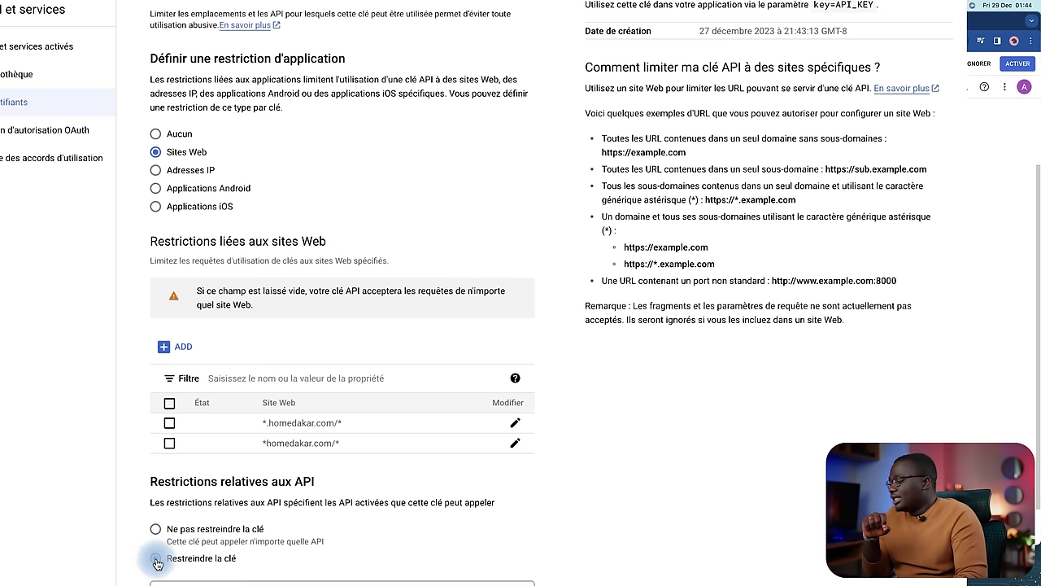
{"action": "scroll", "coordinate": [439, 537], "scroll_direction": "down", "scroll_amount": 1}
{"action": "left_click", "coordinate": [462, 529]}
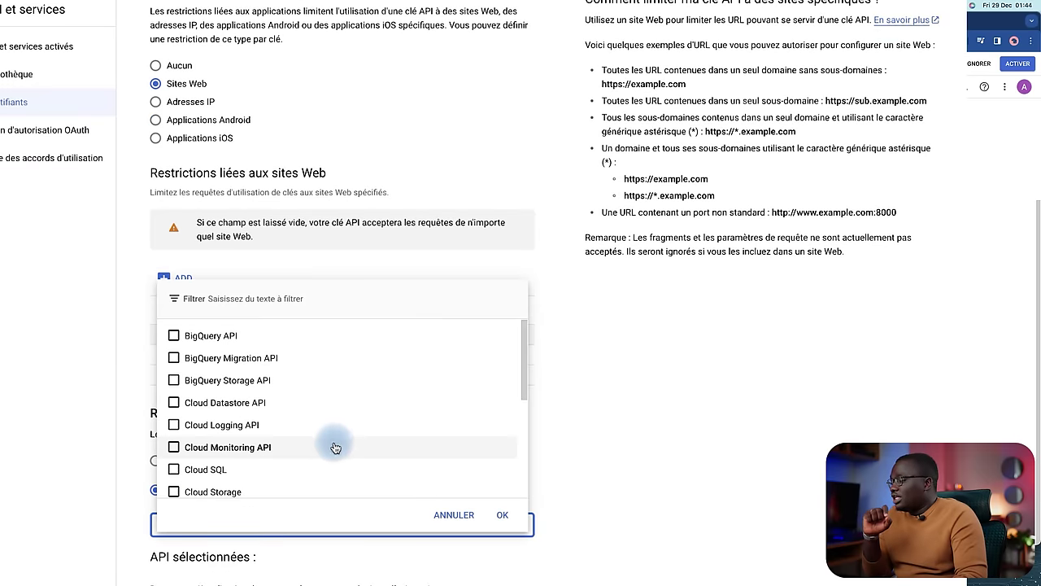
{"action": "scroll", "coordinate": [336, 446], "scroll_direction": "down", "scroll_amount": 5}
{"action": "scroll", "coordinate": [335, 447], "scroll_direction": "down", "scroll_amount": 1}
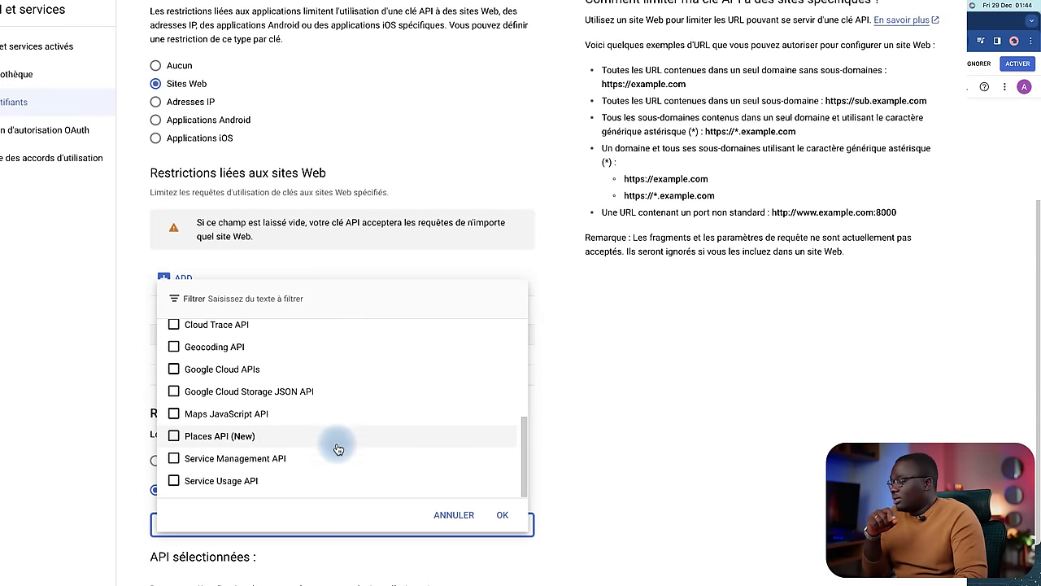
{"action": "left_click", "coordinate": [175, 437]}
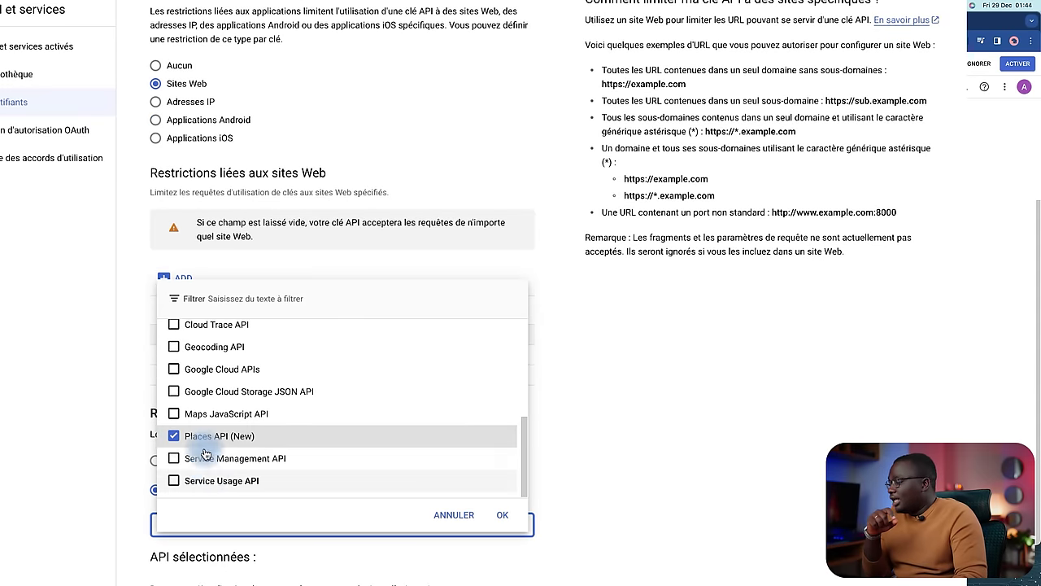
{"action": "left_click", "coordinate": [173, 414]}
{"action": "left_click", "coordinate": [176, 345]}
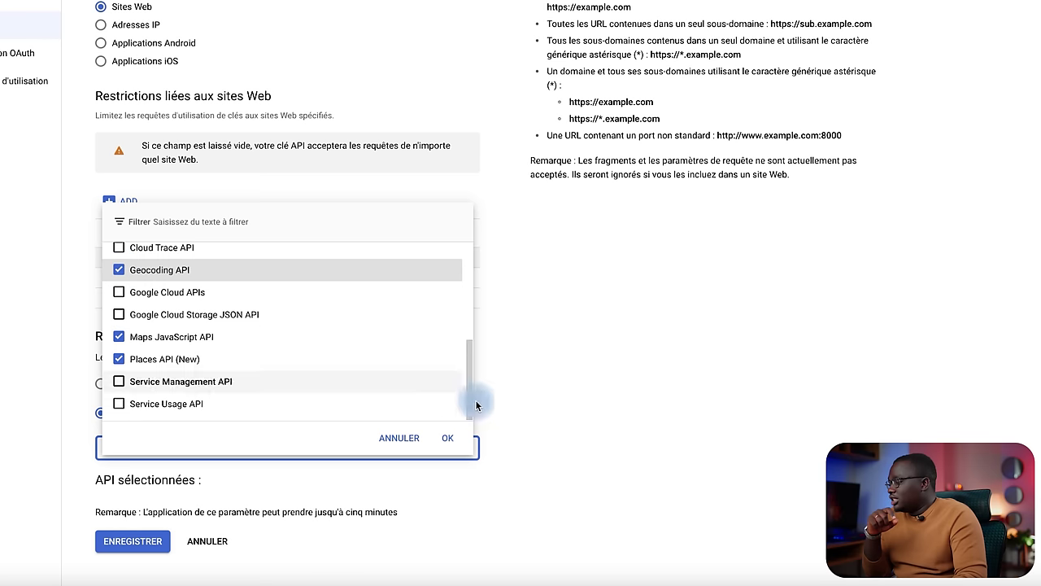
{"action": "left_click", "coordinate": [503, 515]}
- Save the API restrictions, then reveal and copy the Clé API 1 key
{"action": "scroll", "coordinate": [605, 460], "scroll_direction": "down", "scroll_amount": 1}
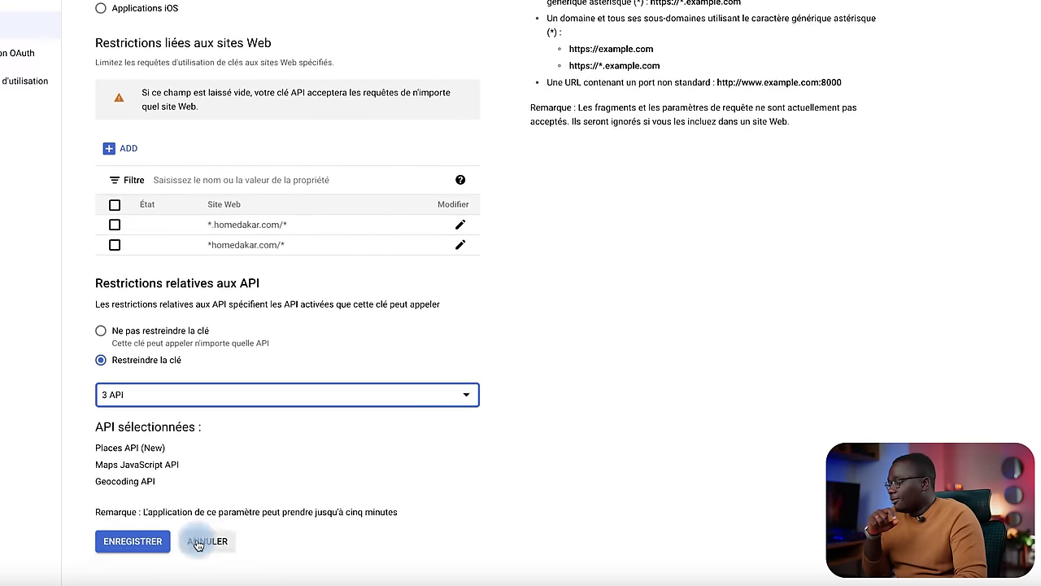
{"action": "left_click", "coordinate": [134, 539]}
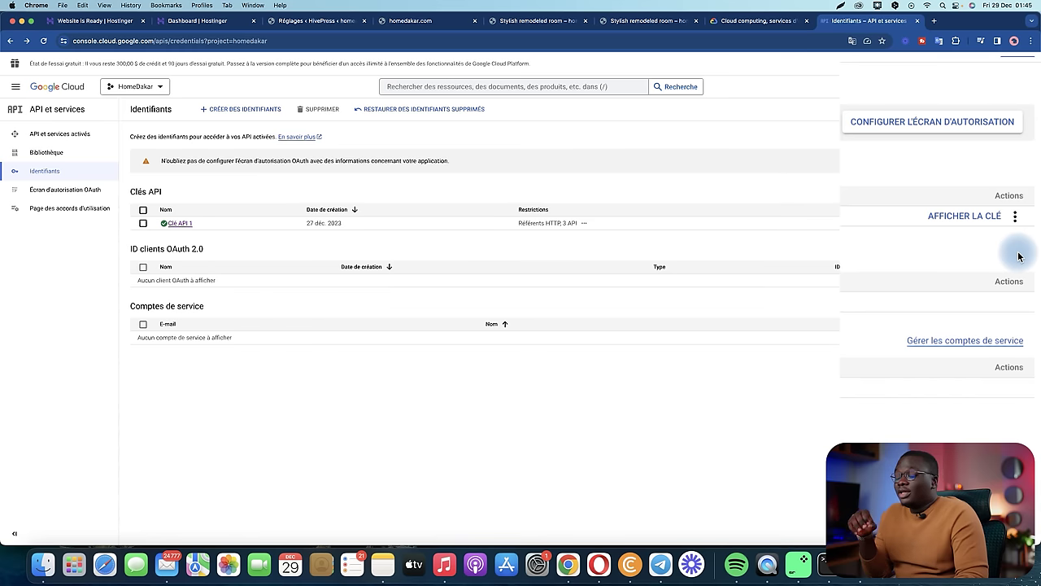
{"action": "left_click", "coordinate": [967, 225]}
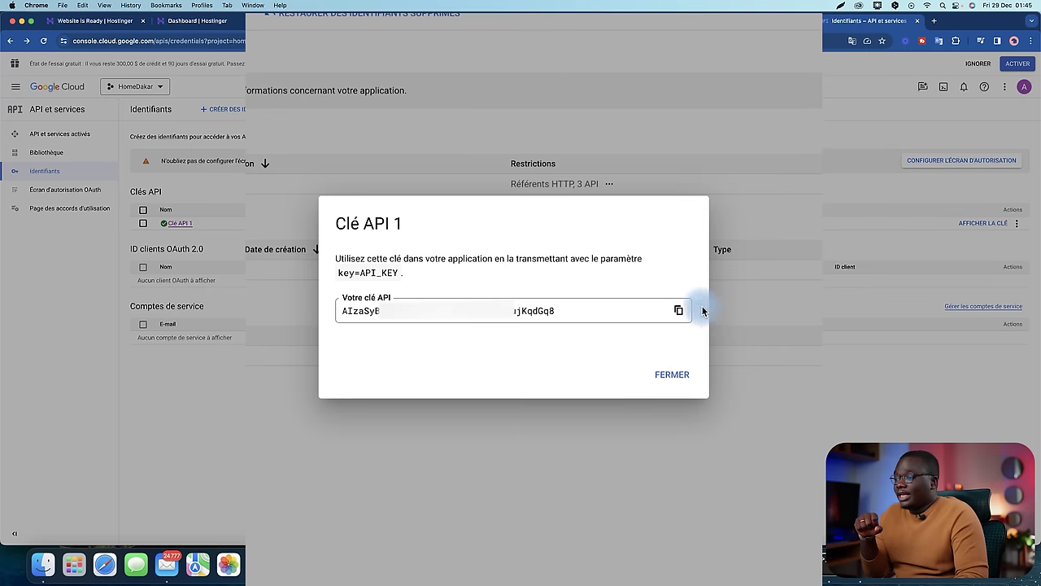
{"action": "left_click", "coordinate": [679, 309]}
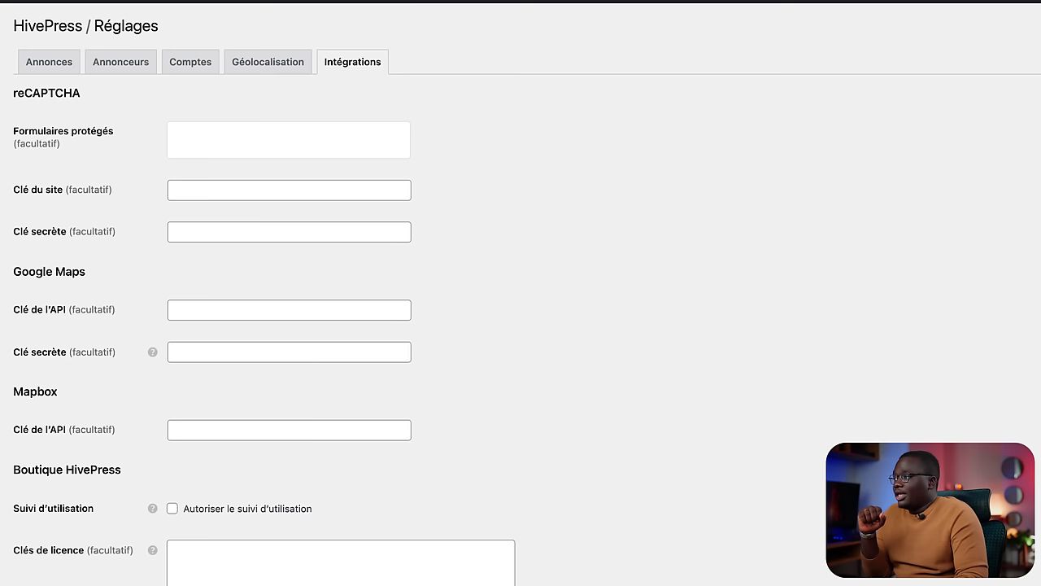
- Paste the copied Google API key into the HivePress Google Maps Clé de l'API field
{"action": "left_click", "coordinate": [384, 310]}
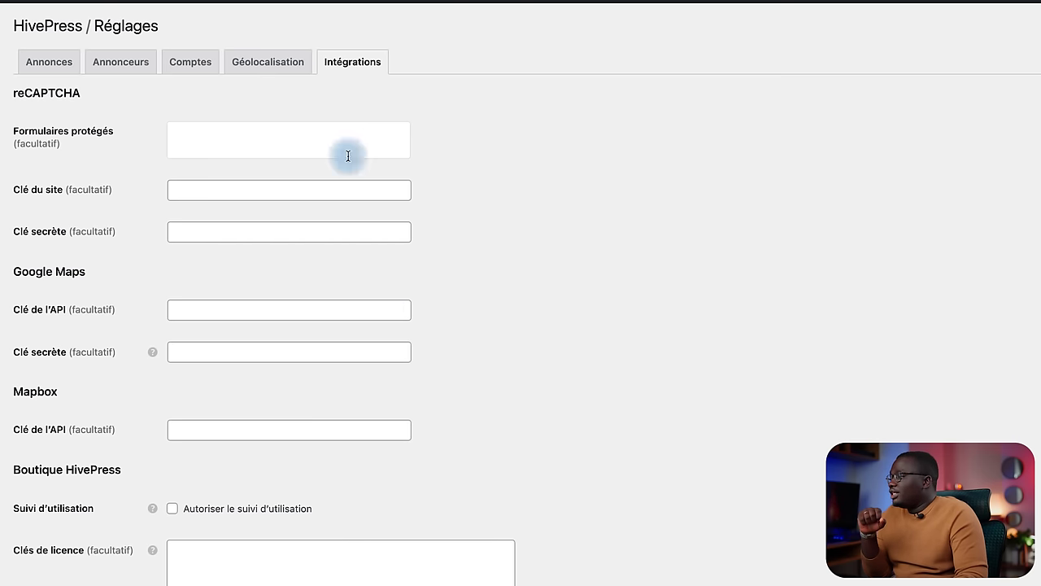
{"action": "left_click", "coordinate": [239, 310]}
{"action": "key", "text": "ctrl+v"}
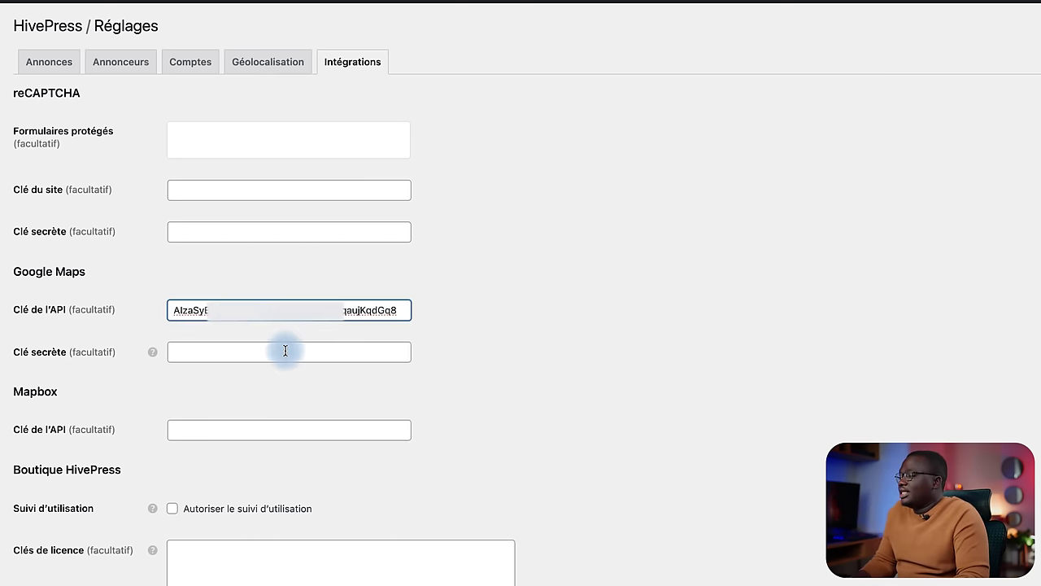
{"action": "left_click", "coordinate": [477, 529]}
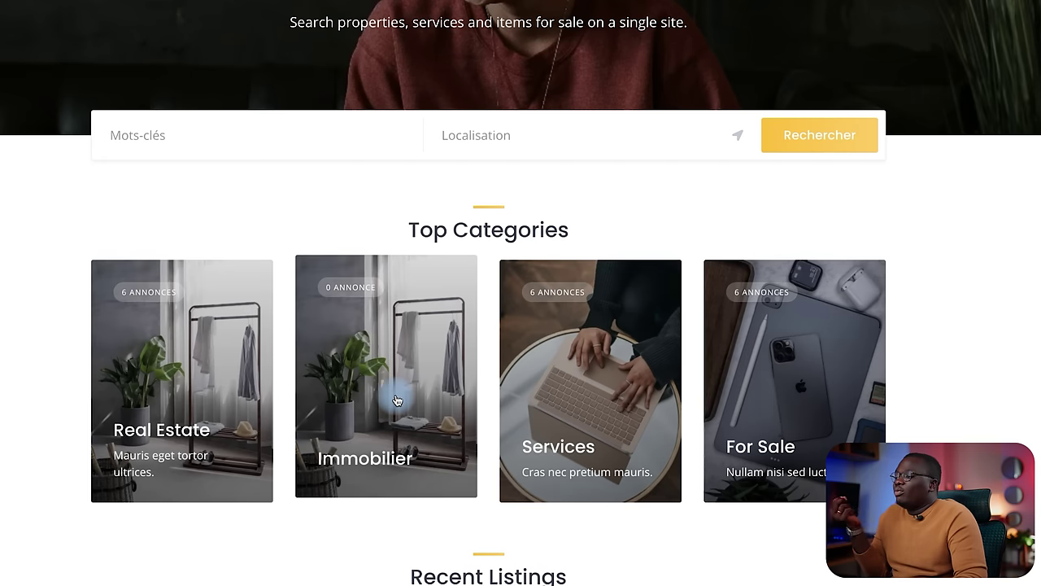
{"action": "left_click", "coordinate": [452, 397]}
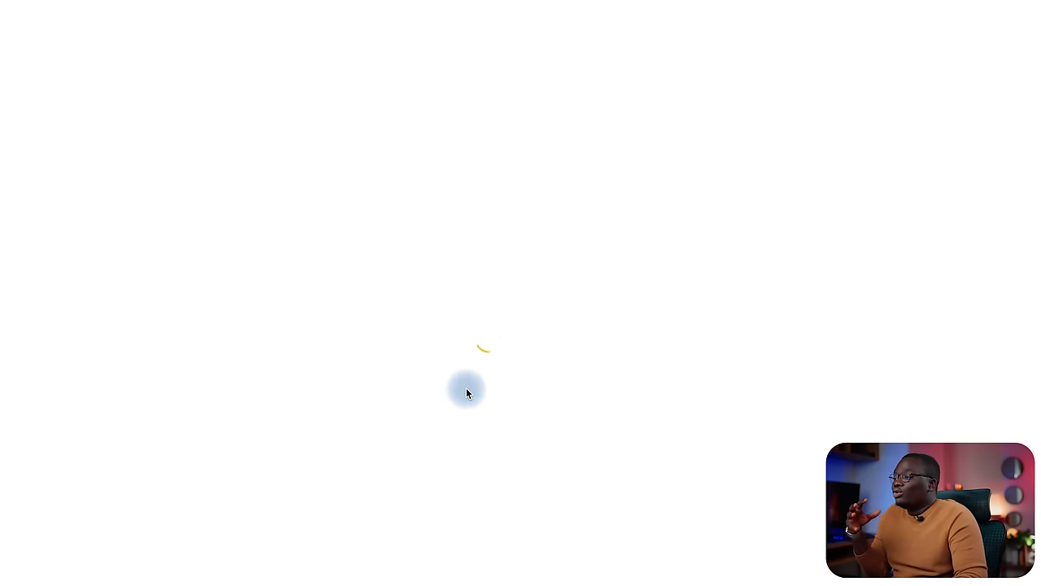
{"action": "scroll", "coordinate": [656, 401], "scroll_direction": "down", "scroll_amount": 2}
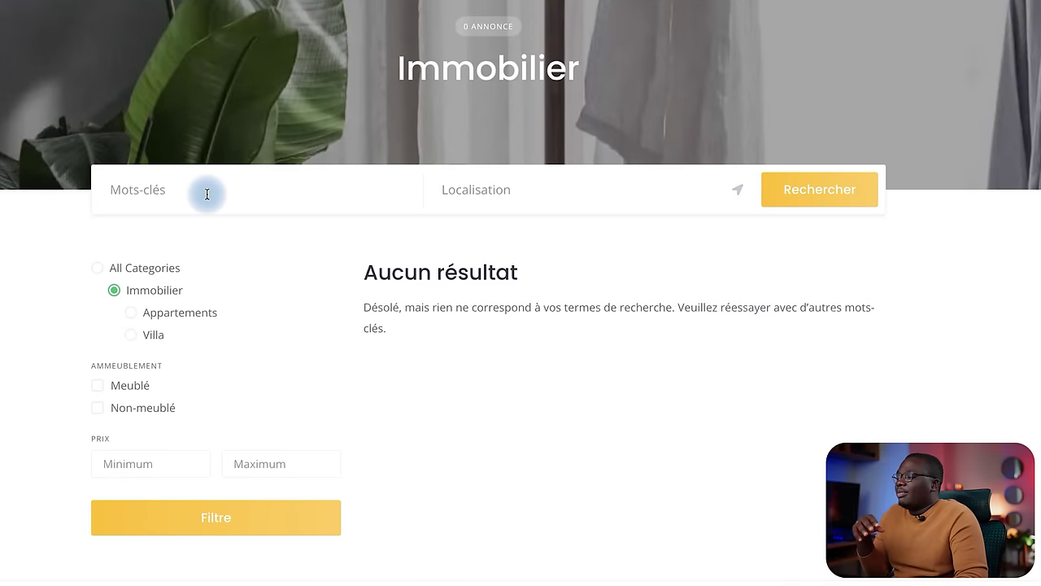
{"action": "left_click", "coordinate": [132, 314]}
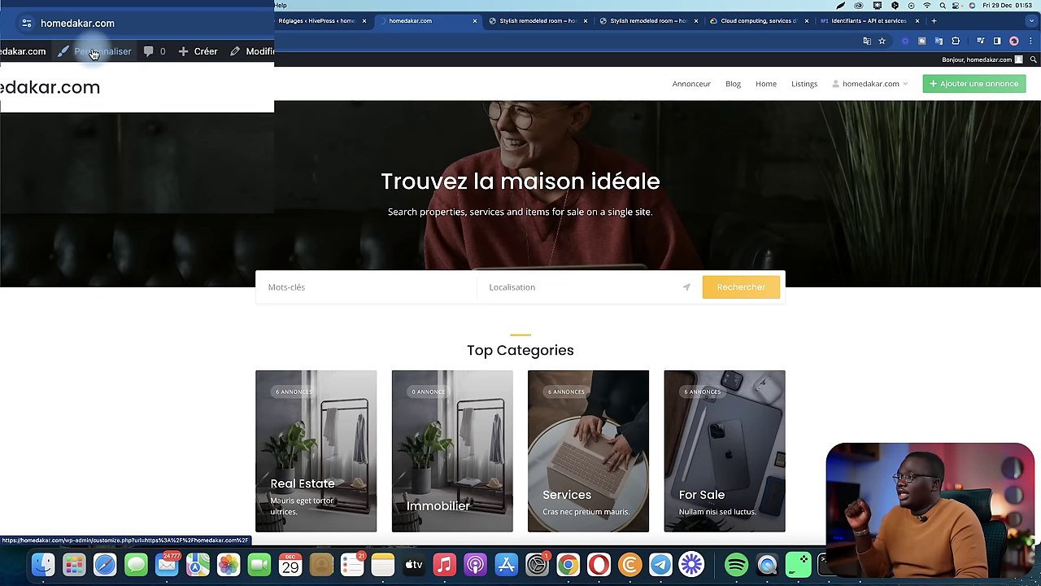
- Choose the ListingHive image as the site logo under Personnaliser > Identité du site
{"action": "left_click", "coordinate": [94, 54]}
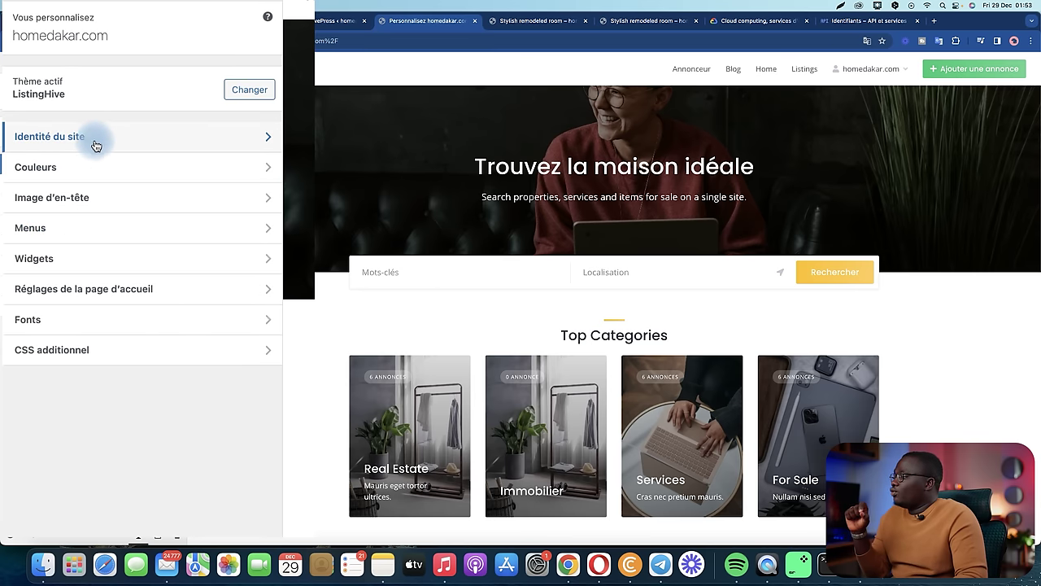
{"action": "left_click", "coordinate": [151, 146]}
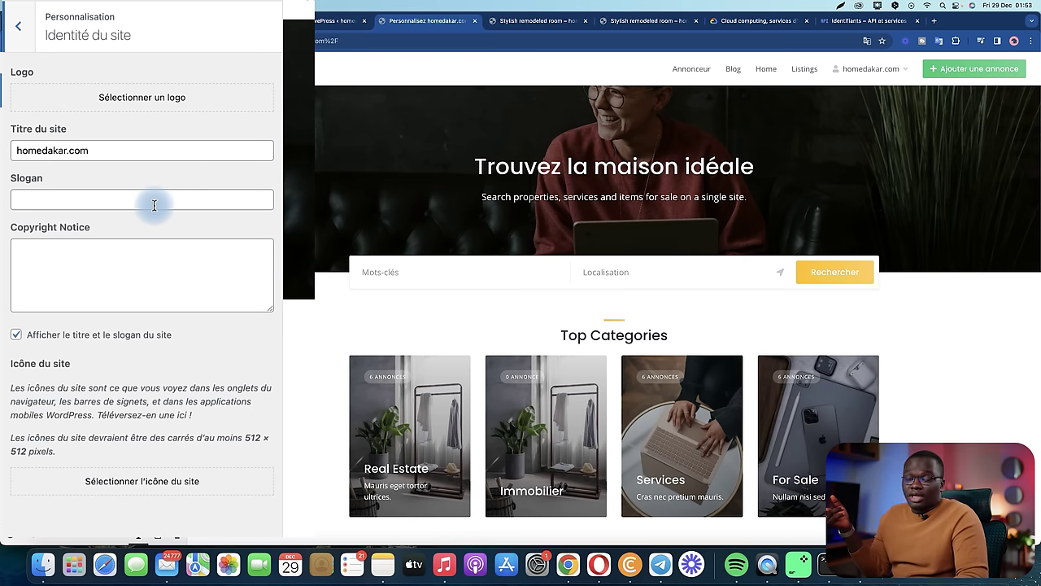
{"action": "left_click", "coordinate": [154, 105]}
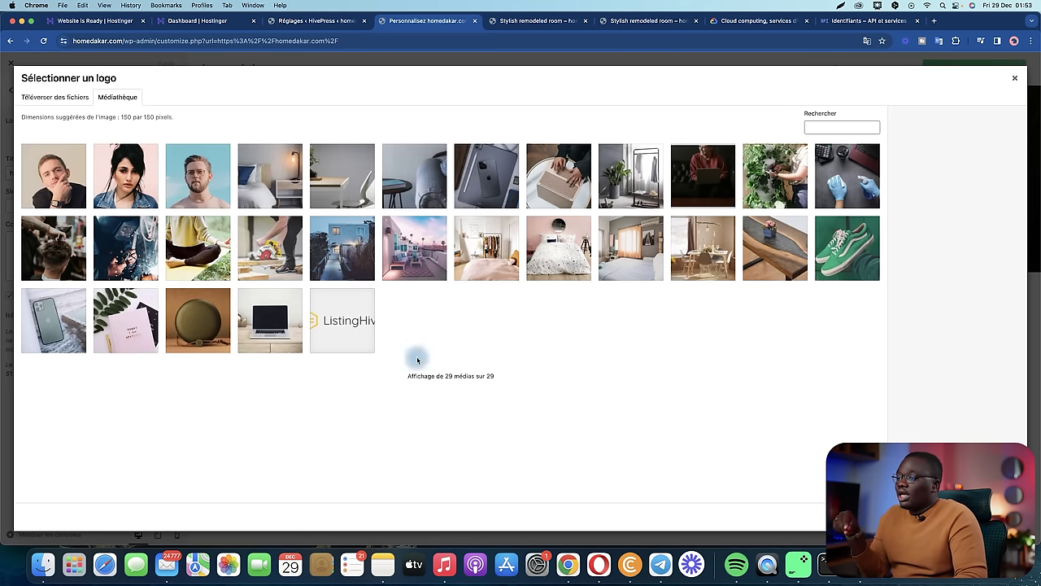
{"action": "left_click", "coordinate": [342, 327]}
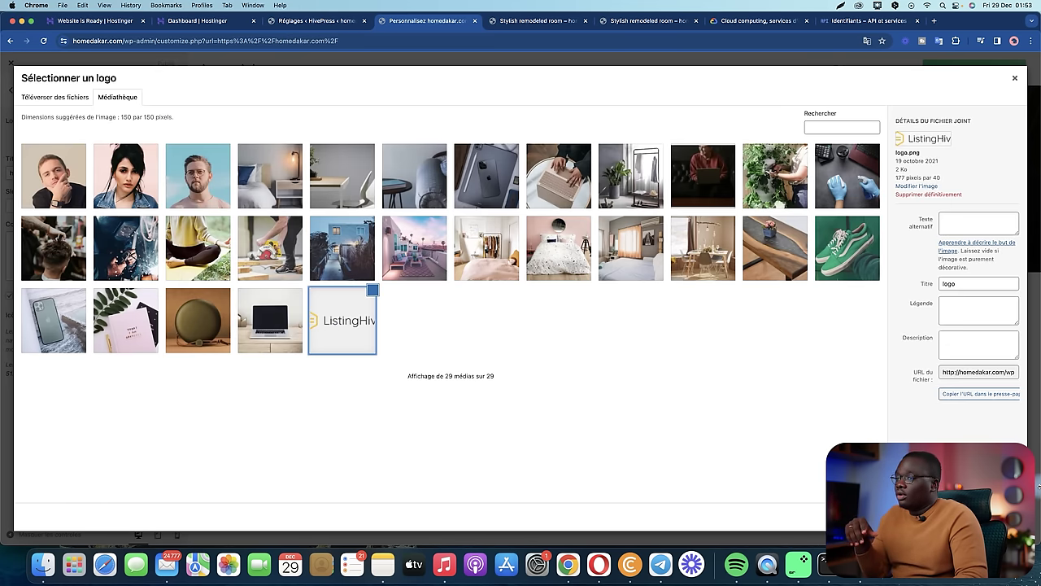
{"action": "left_click", "coordinate": [980, 517]}
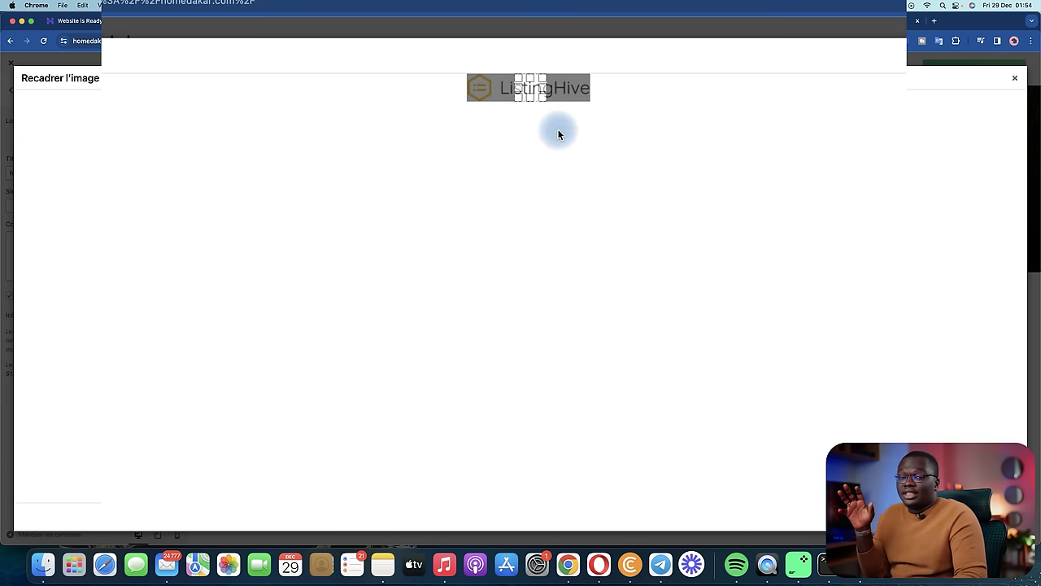
- Crop the logo to include the whole ListingHive image and publish the change
{"action": "left_click_drag", "start_coordinate": [545, 99], "coordinate": [670, 114]}
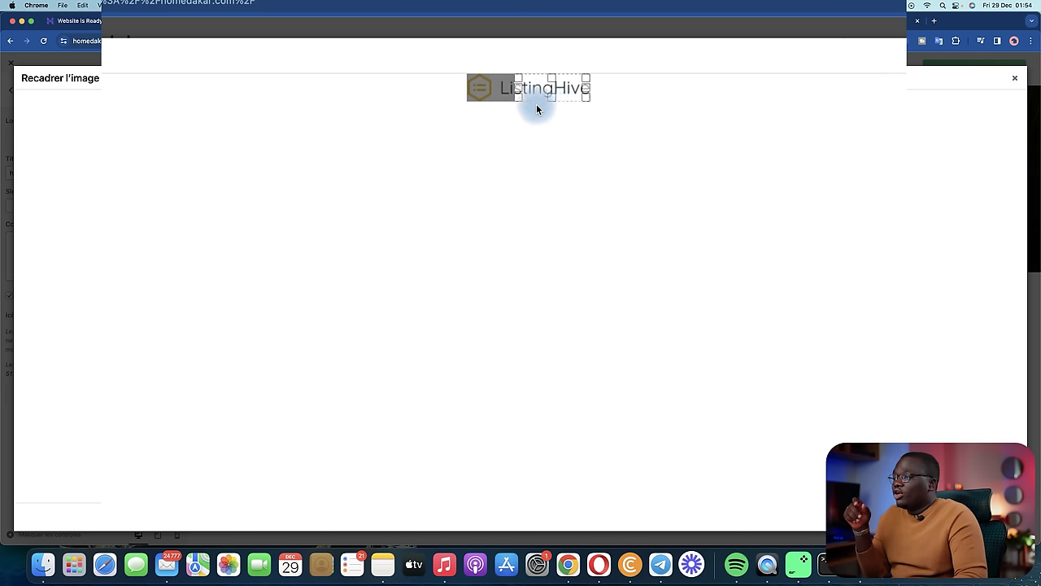
{"action": "left_click_drag", "start_coordinate": [517, 99], "coordinate": [420, 135]}
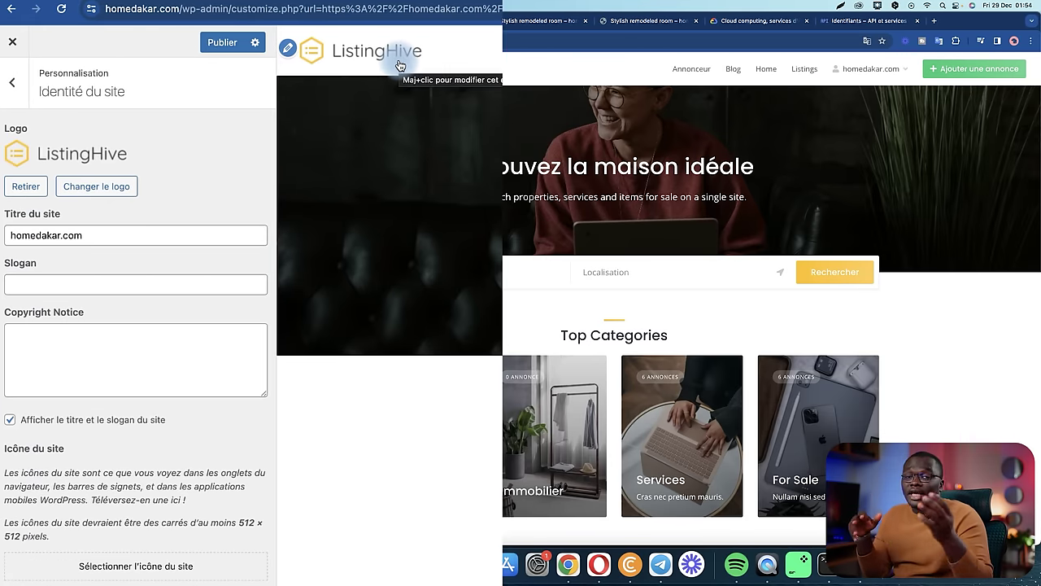
{"action": "left_click", "coordinate": [222, 45]}
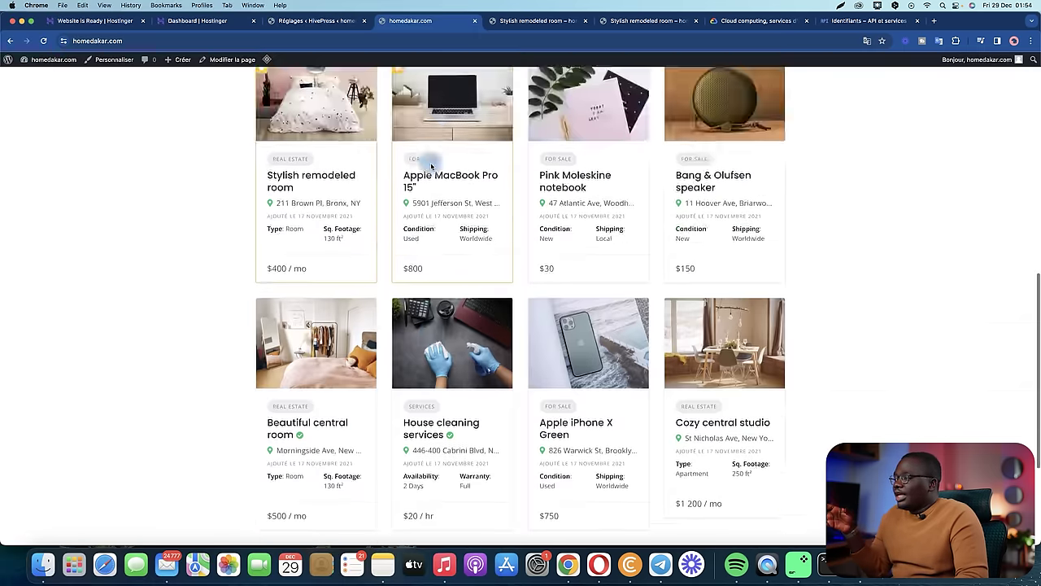
- Scroll through the homepage to review the new ListingHive logo
{"action": "scroll", "coordinate": [336, 161], "scroll_direction": "down", "scroll_amount": 10}
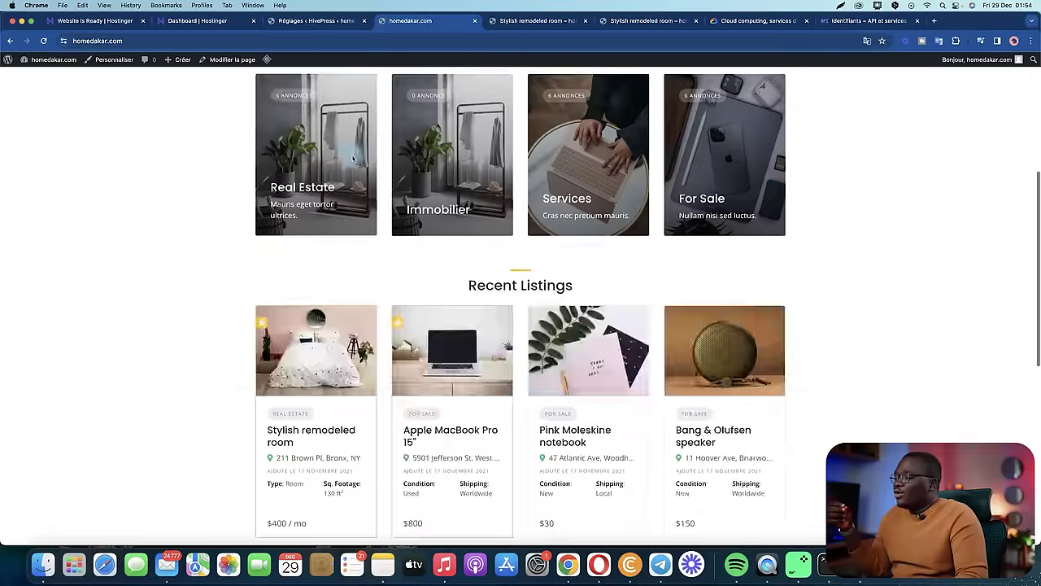
{"action": "scroll", "coordinate": [350, 156], "scroll_direction": "up", "scroll_amount": 10}
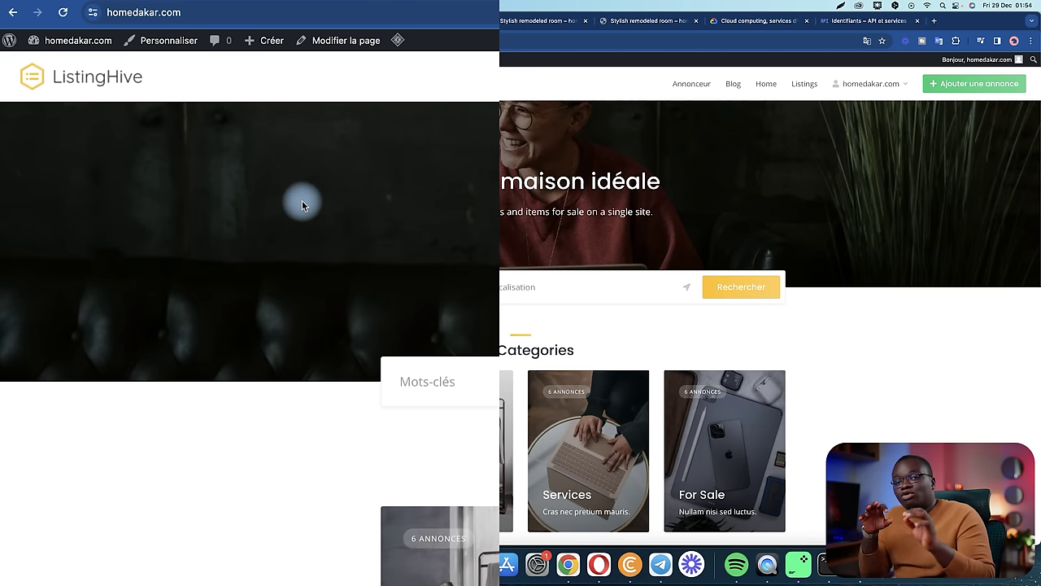
- Go from the admin dashboard to the Apparence > Menus editor
{"action": "mouse_move", "coordinate": [78, 41]}
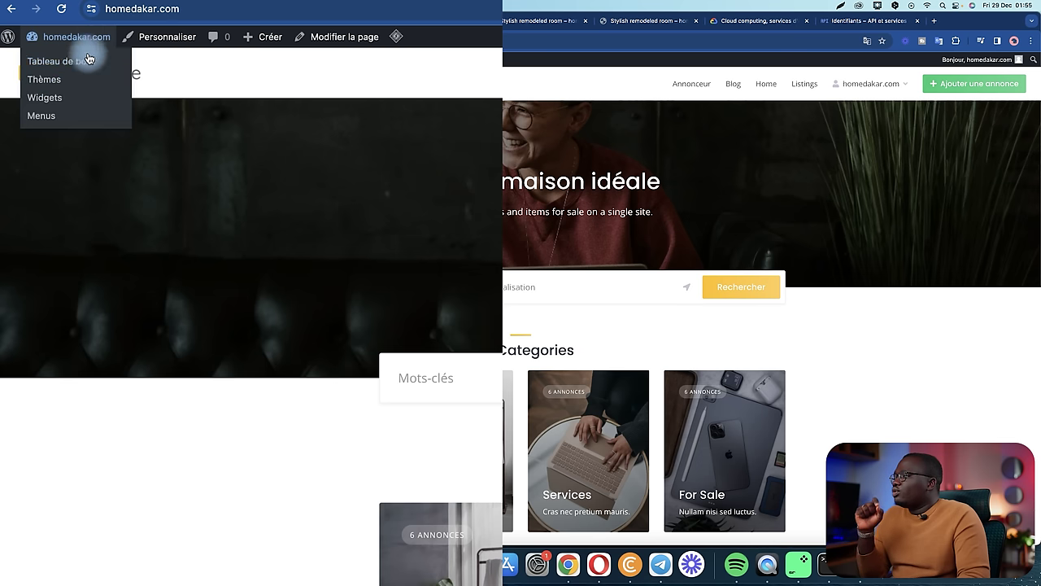
{"action": "left_click", "coordinate": [83, 71]}
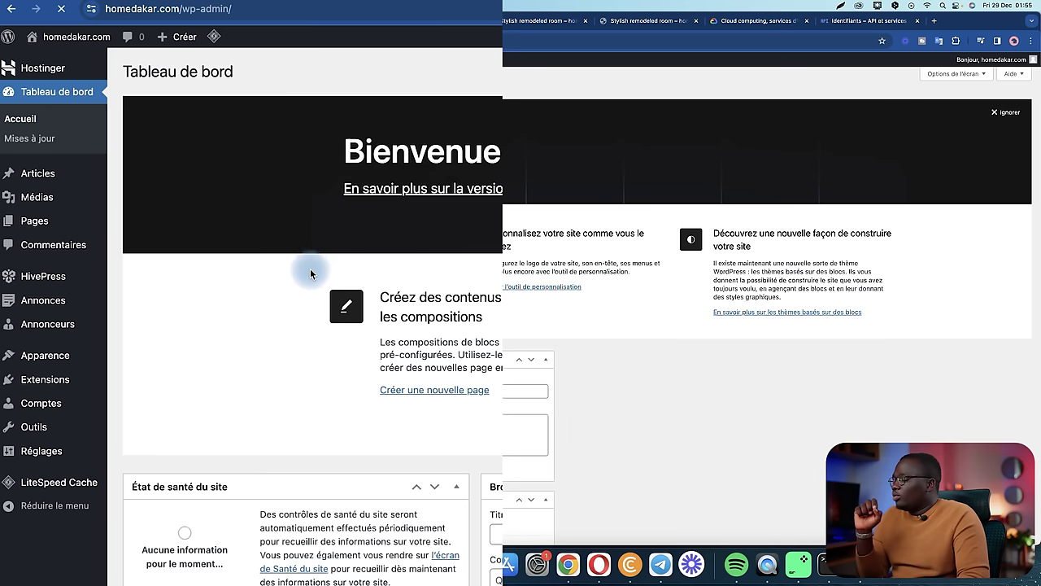
{"action": "mouse_move", "coordinate": [50, 357]}
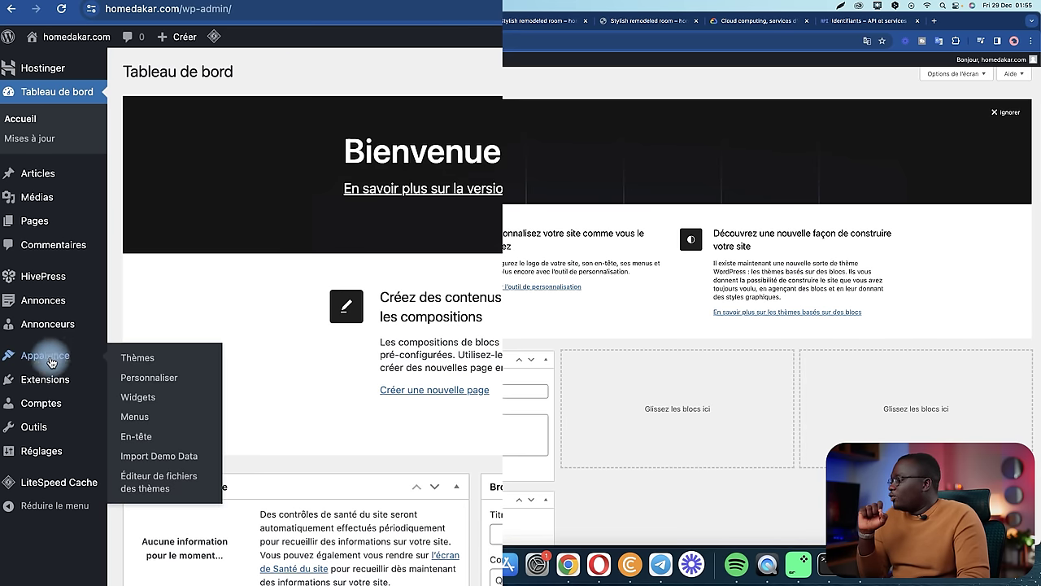
{"action": "left_click", "coordinate": [143, 417]}
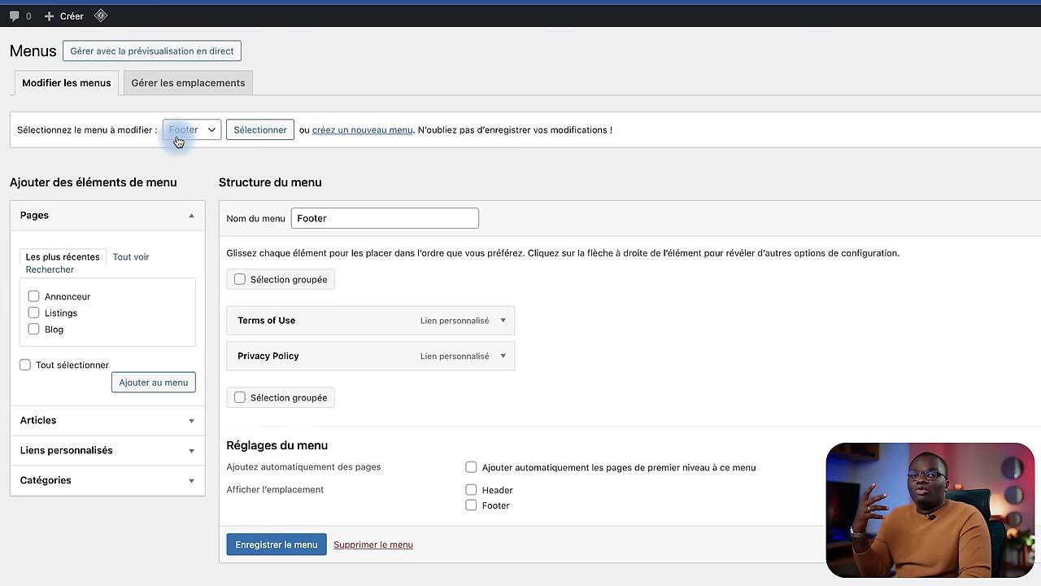
{"action": "left_click", "coordinate": [179, 132]}
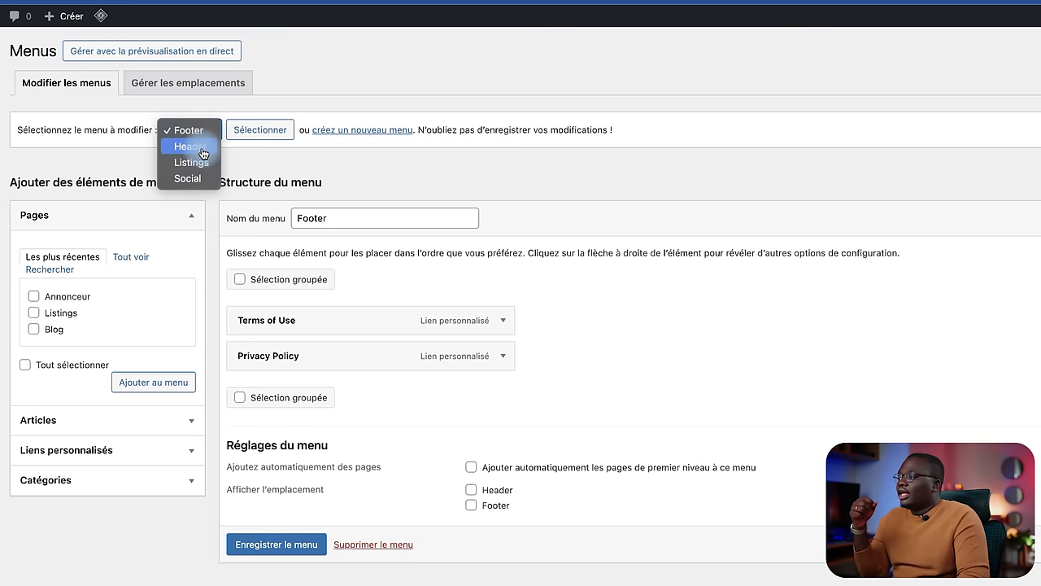
{"action": "left_click", "coordinate": [442, 161]}
- Inspect the Archives and Categories sections in the listing page footer
{"action": "left_click", "coordinate": [537, 20]}
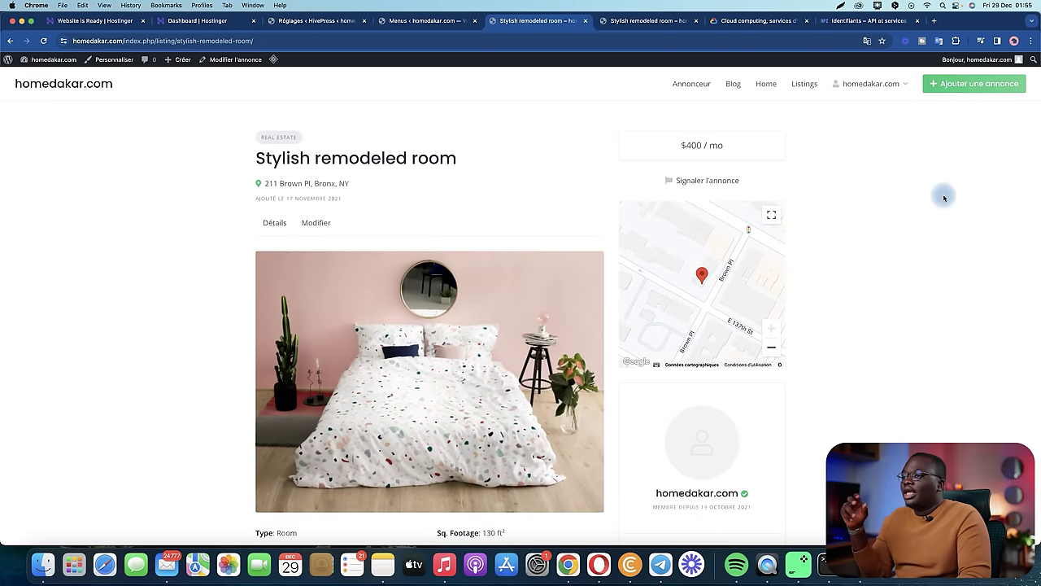
{"action": "scroll", "coordinate": [943, 198], "scroll_direction": "down", "scroll_amount": 8}
{"action": "scroll", "coordinate": [927, 261], "scroll_direction": "up", "scroll_amount": 1}
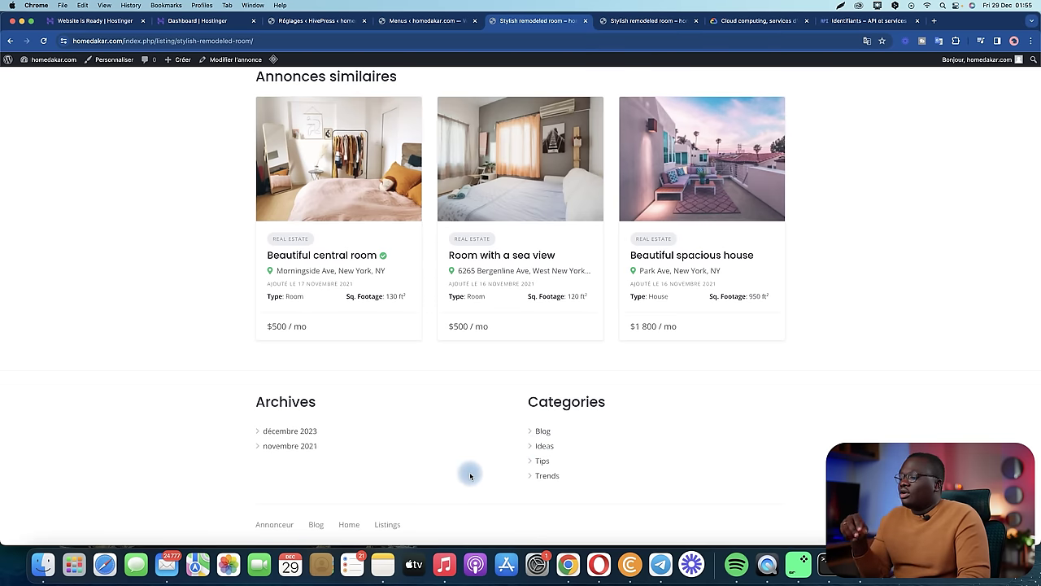
{"action": "left_click_drag", "start_coordinate": [70, 371], "coordinate": [750, 551]}
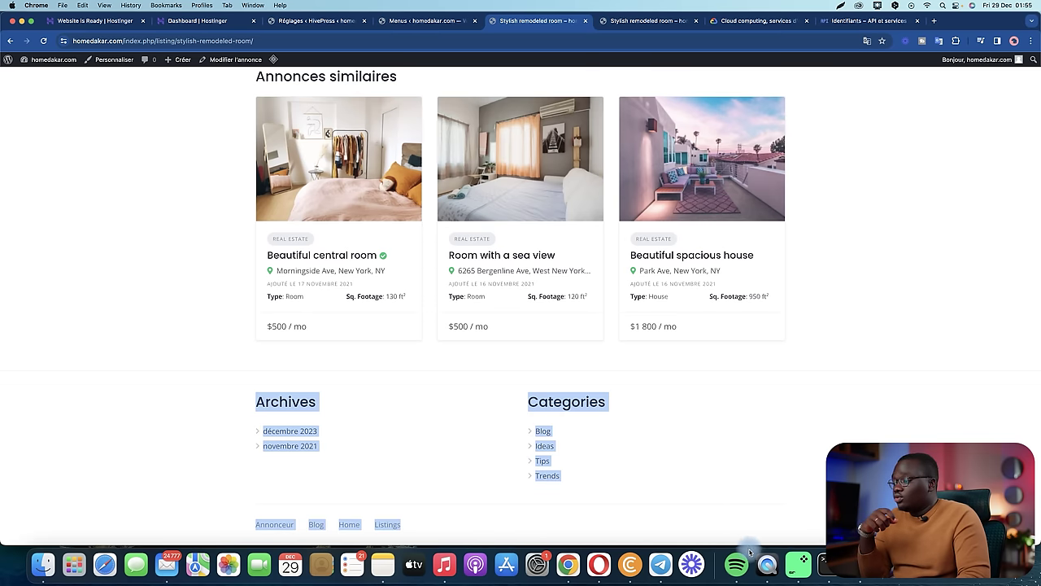
- Select and load the Header menu in the menus editor
{"action": "left_click", "coordinate": [439, 20]}
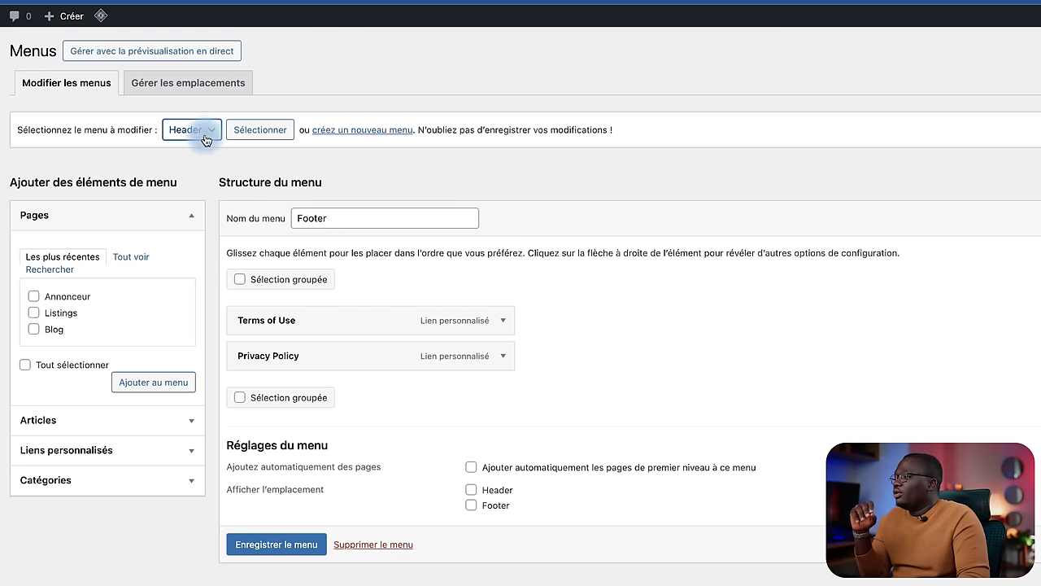
{"action": "left_click", "coordinate": [186, 135]}
{"action": "left_click", "coordinate": [263, 133]}
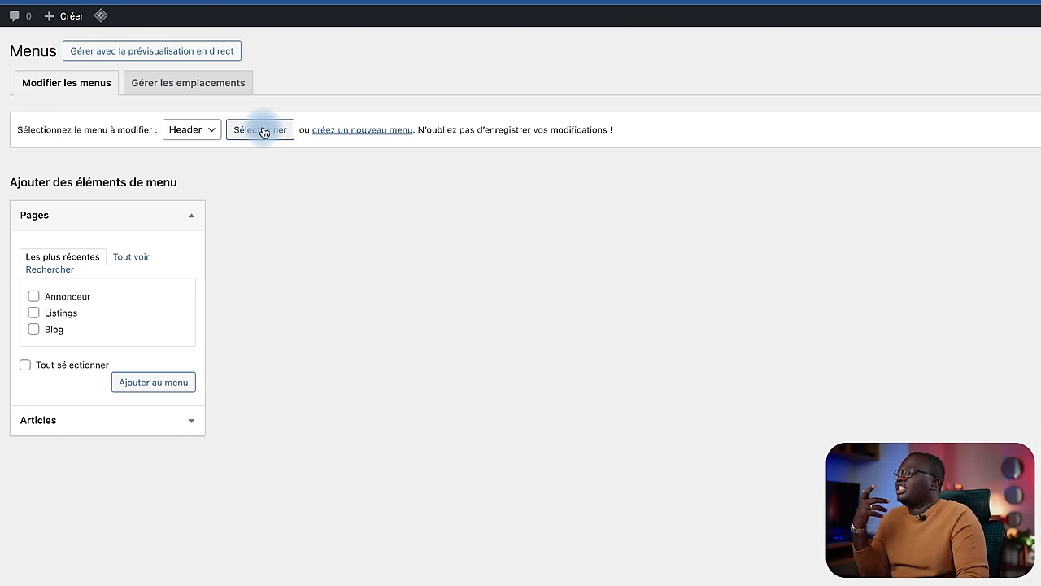
{"action": "scroll", "coordinate": [453, 344], "scroll_direction": "down", "scroll_amount": 2}
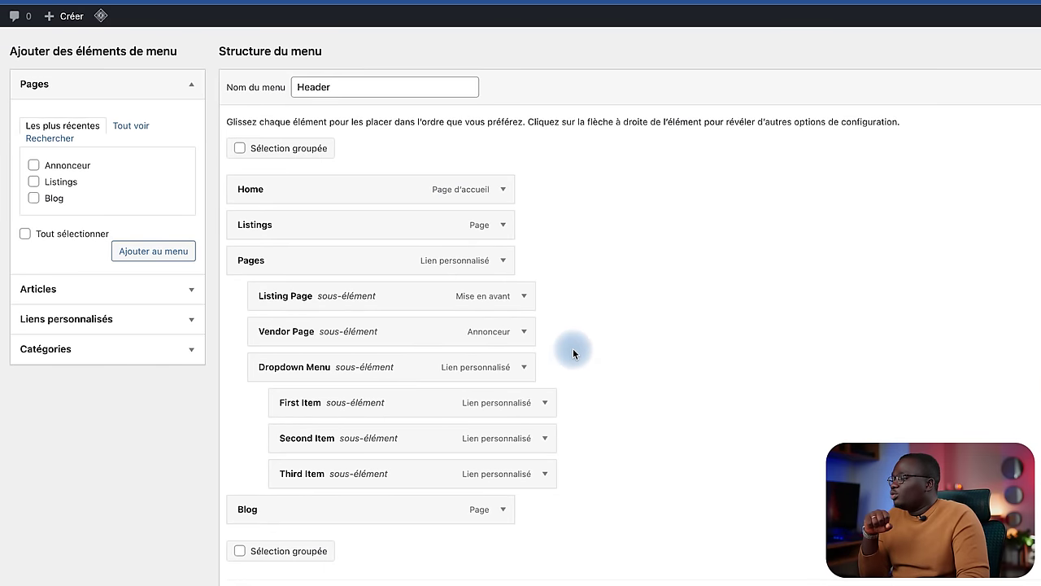
{"action": "scroll", "coordinate": [707, 162], "scroll_direction": "up", "scroll_amount": 2}
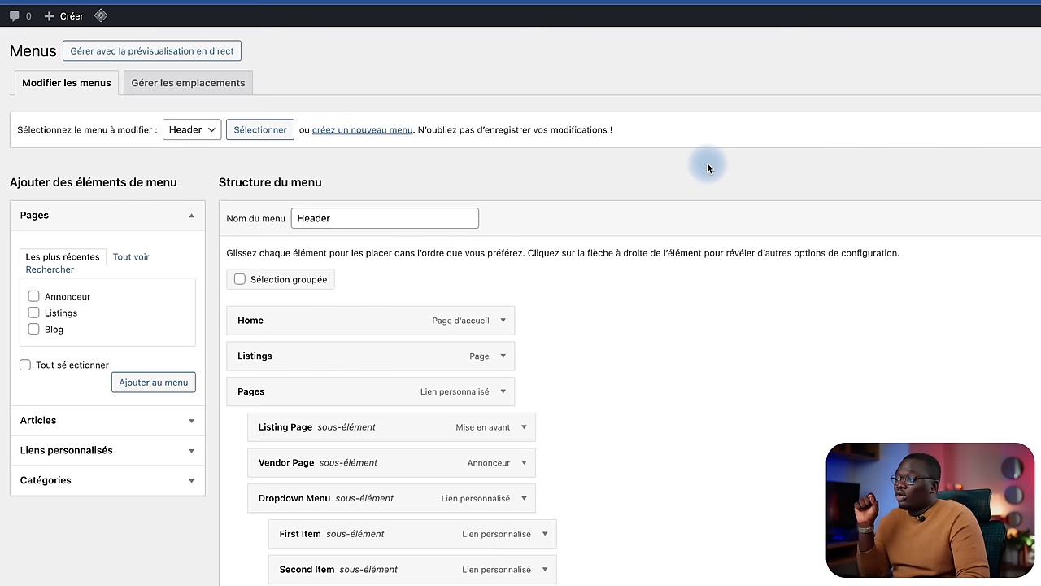
{"action": "scroll", "coordinate": [586, 317], "scroll_direction": "down", "scroll_amount": 1}
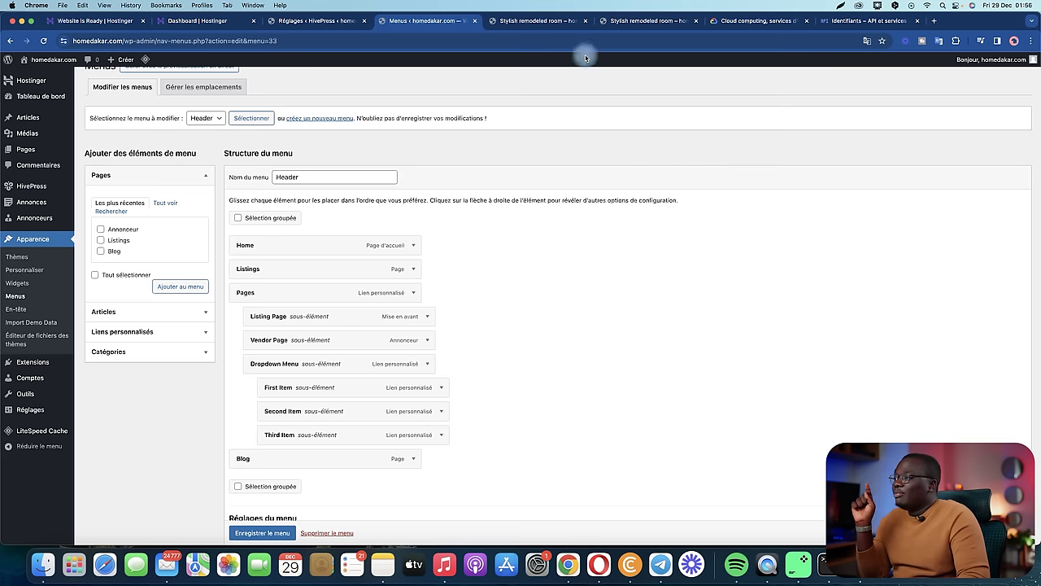
{"action": "left_click", "coordinate": [553, 21]}
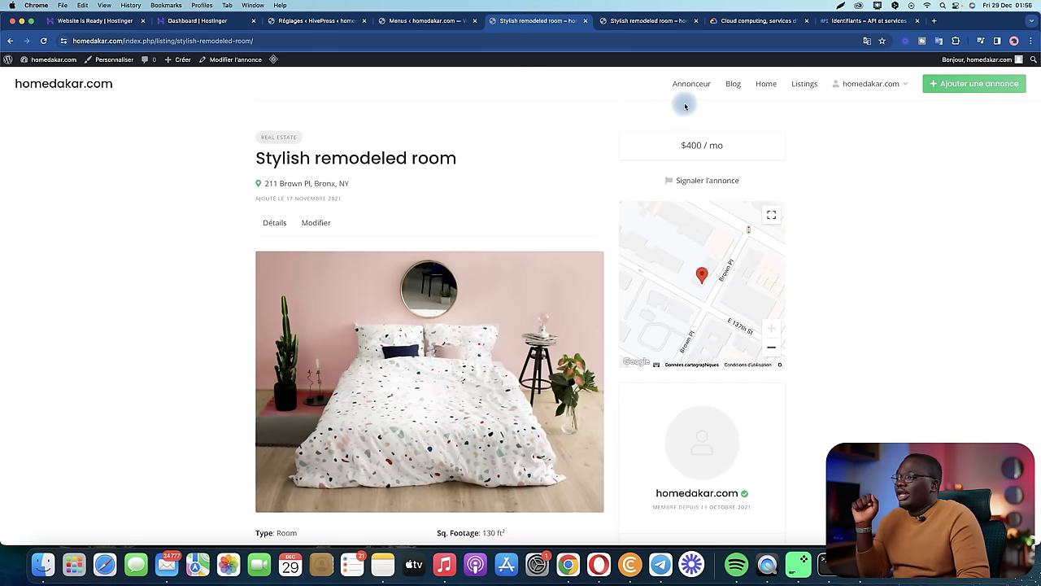
{"action": "left_click", "coordinate": [445, 17]}
{"action": "scroll", "coordinate": [699, 330], "scroll_direction": "down", "scroll_amount": 1}
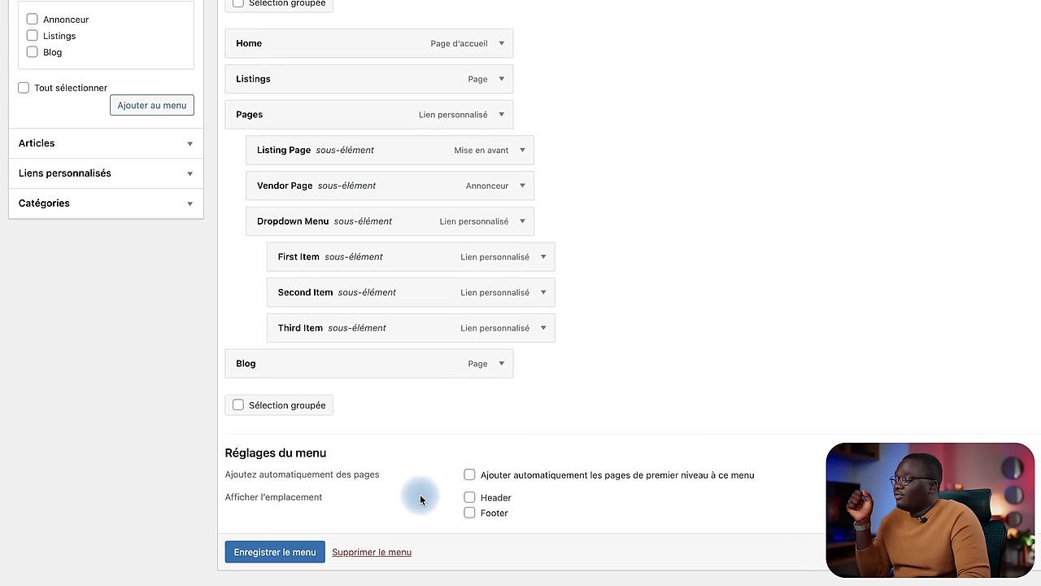
- Tick the Header display location, save the menu, and reload the listing page to check it
{"action": "left_click", "coordinate": [469, 497]}
{"action": "left_click", "coordinate": [283, 555]}
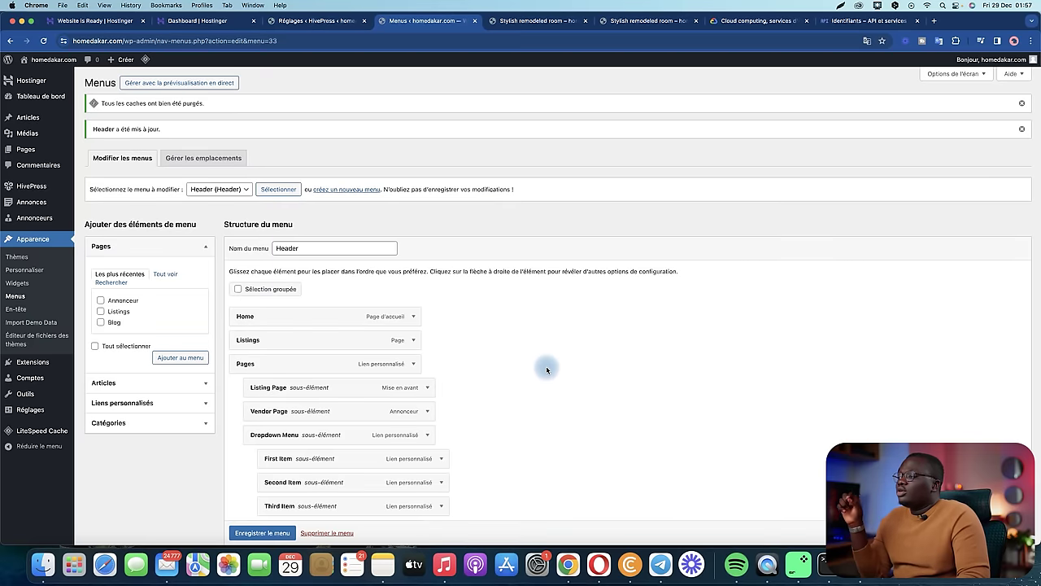
{"action": "scroll", "coordinate": [546, 367], "scroll_direction": "down", "scroll_amount": 1}
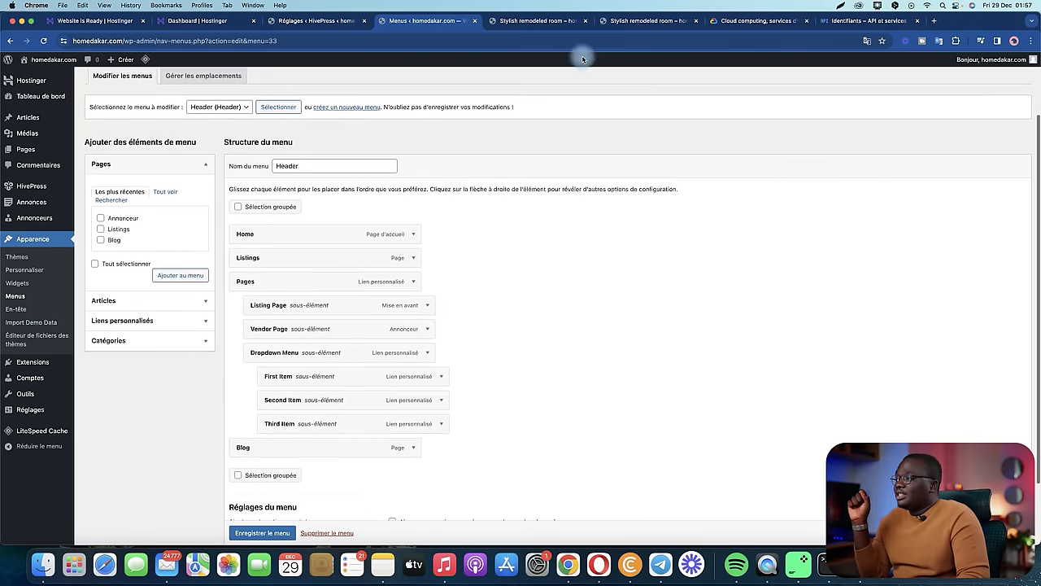
{"action": "left_click", "coordinate": [532, 21]}
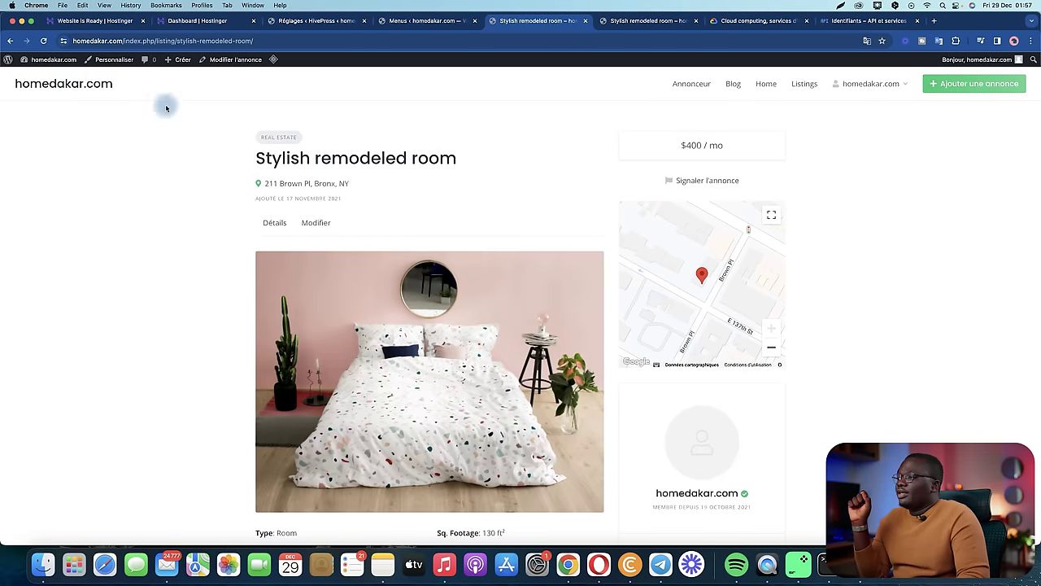
{"action": "left_click", "coordinate": [42, 41]}
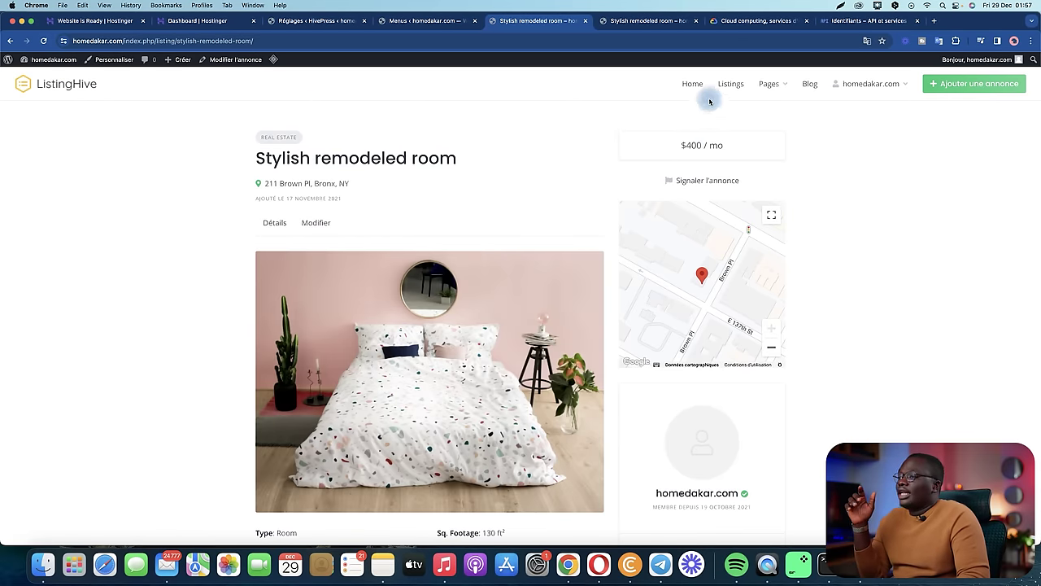
{"action": "mouse_move", "coordinate": [768, 84]}
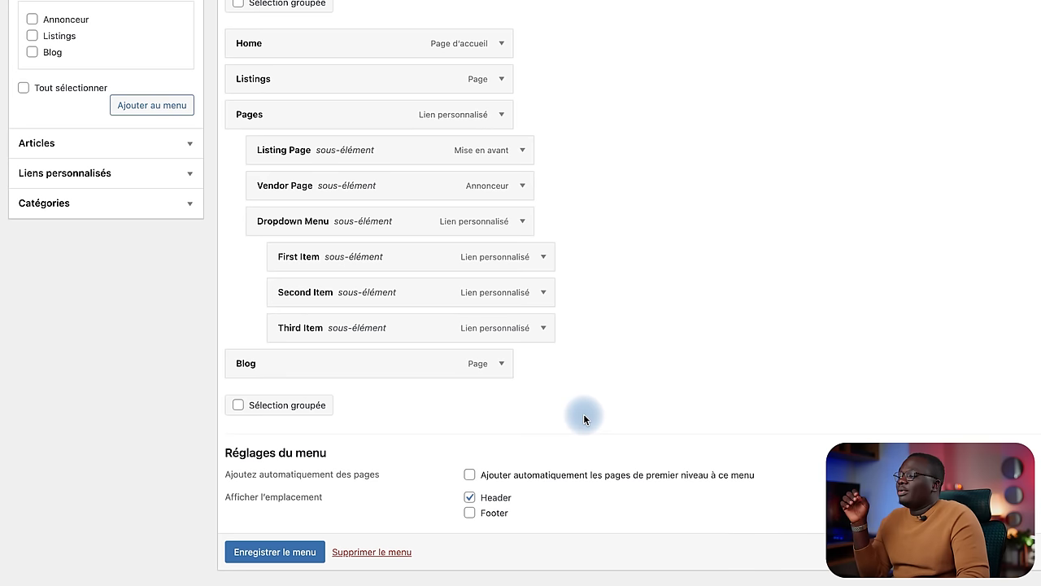
- Remove the Home, Listings and Pages items from the Header menu
{"action": "left_click", "coordinate": [469, 497]}
{"action": "left_click", "coordinate": [502, 43]}
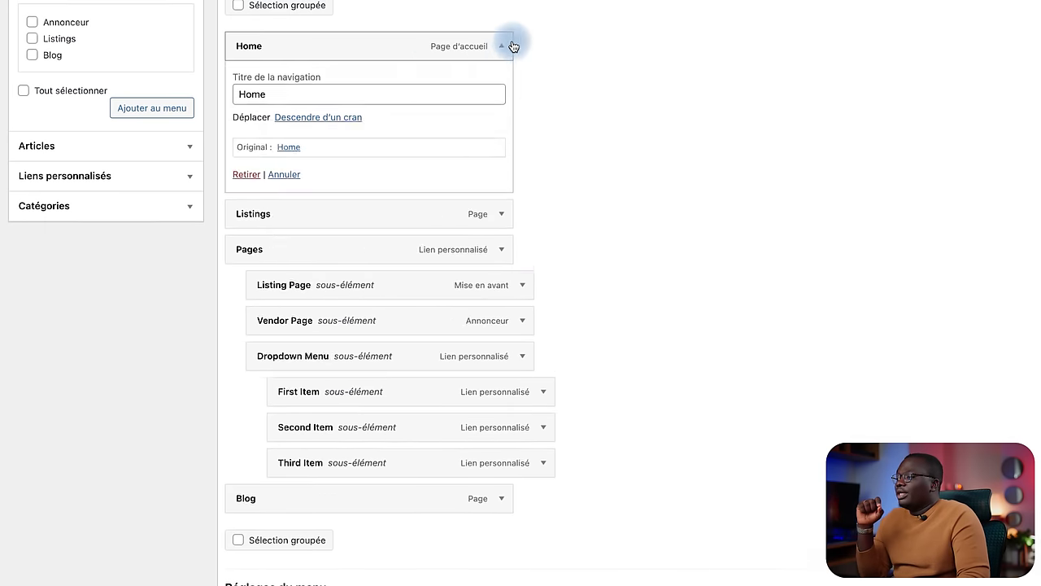
{"action": "left_click", "coordinate": [502, 43]}
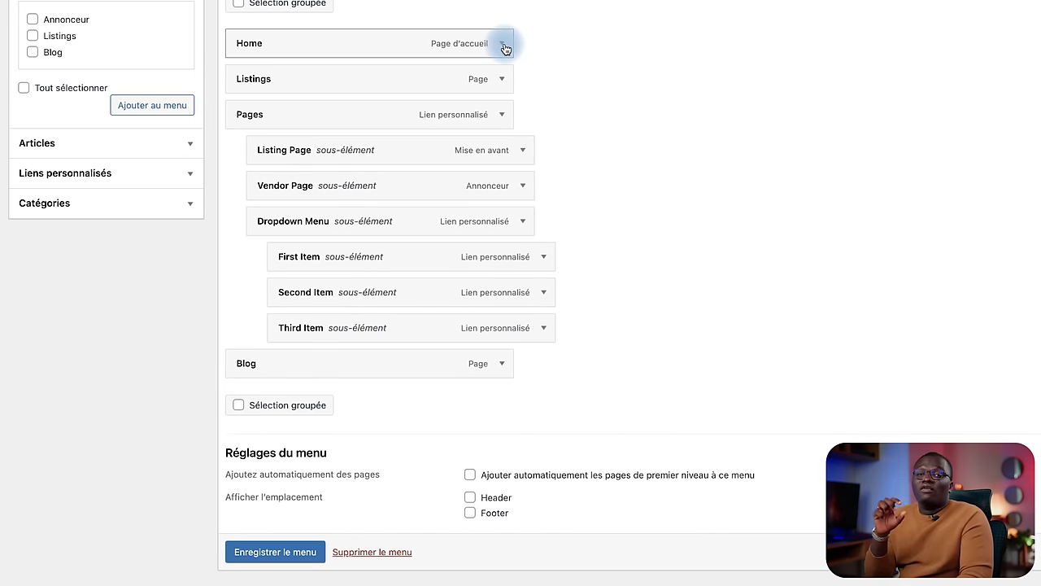
{"action": "scroll", "coordinate": [372, 84], "scroll_direction": "up", "scroll_amount": 1}
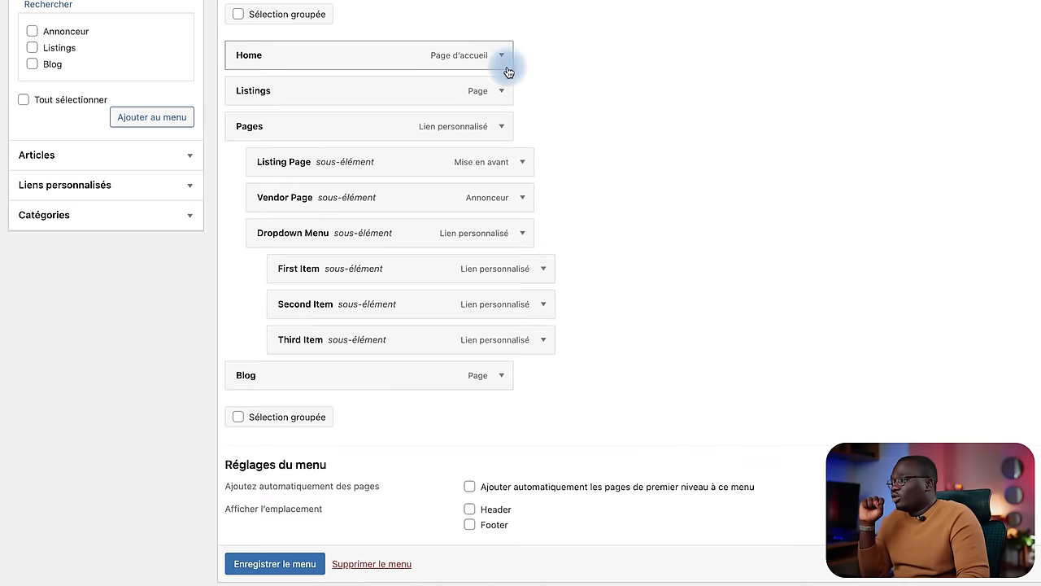
{"action": "left_click", "coordinate": [502, 45]}
{"action": "left_click", "coordinate": [247, 183]}
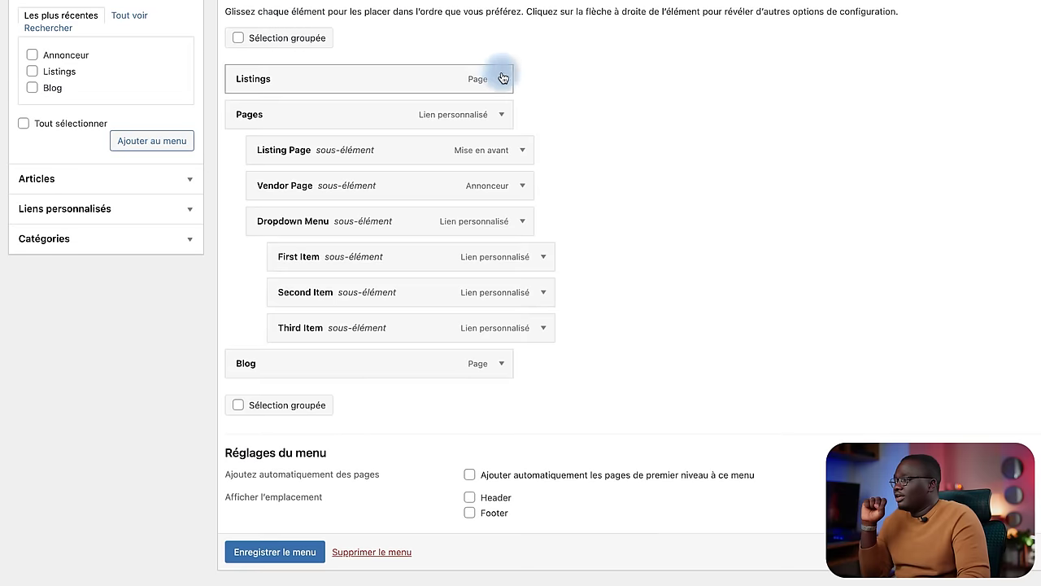
{"action": "left_click", "coordinate": [501, 78]}
{"action": "left_click", "coordinate": [246, 208]}
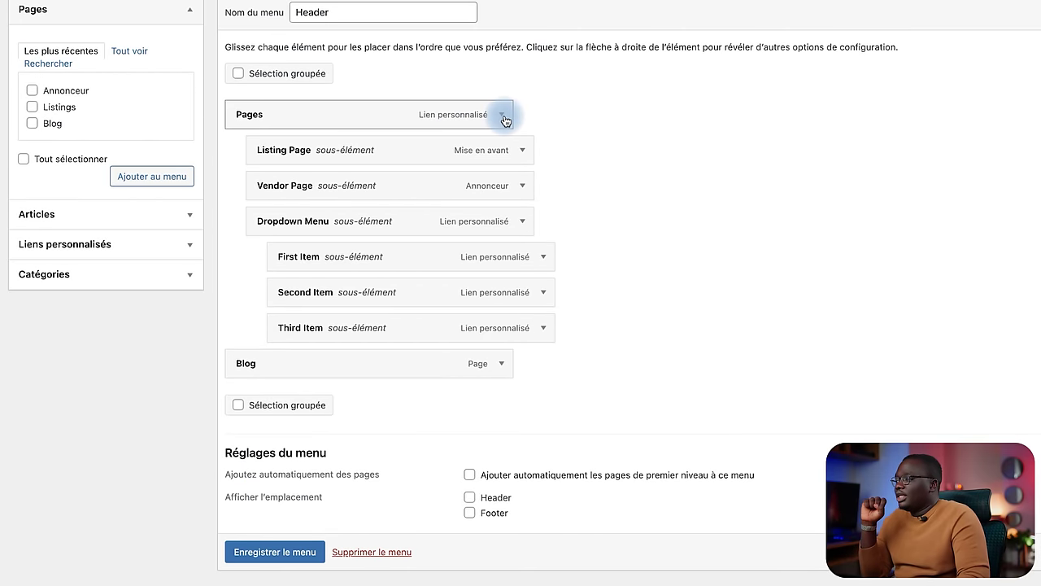
{"action": "left_click", "coordinate": [502, 115]}
{"action": "left_click", "coordinate": [248, 259]}
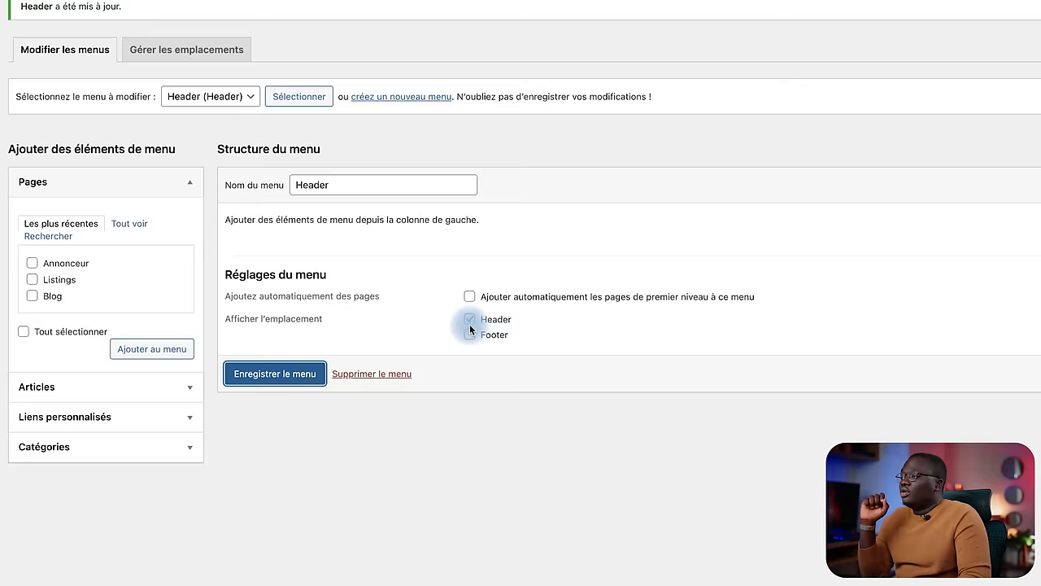
- Save the emptied Header menu and reload the listing page to confirm
{"action": "left_click", "coordinate": [470, 321]}
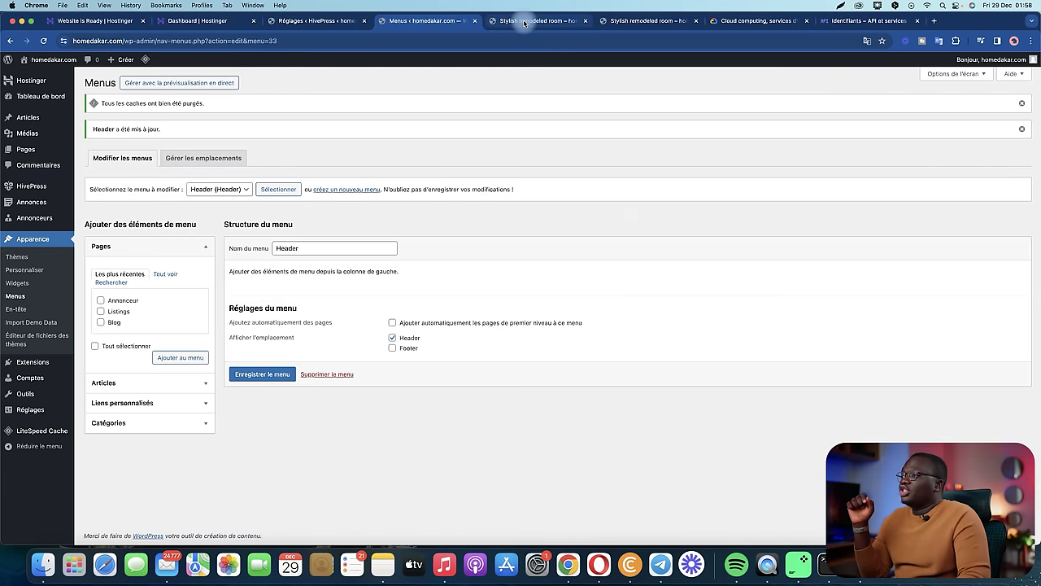
{"action": "left_click", "coordinate": [524, 20]}
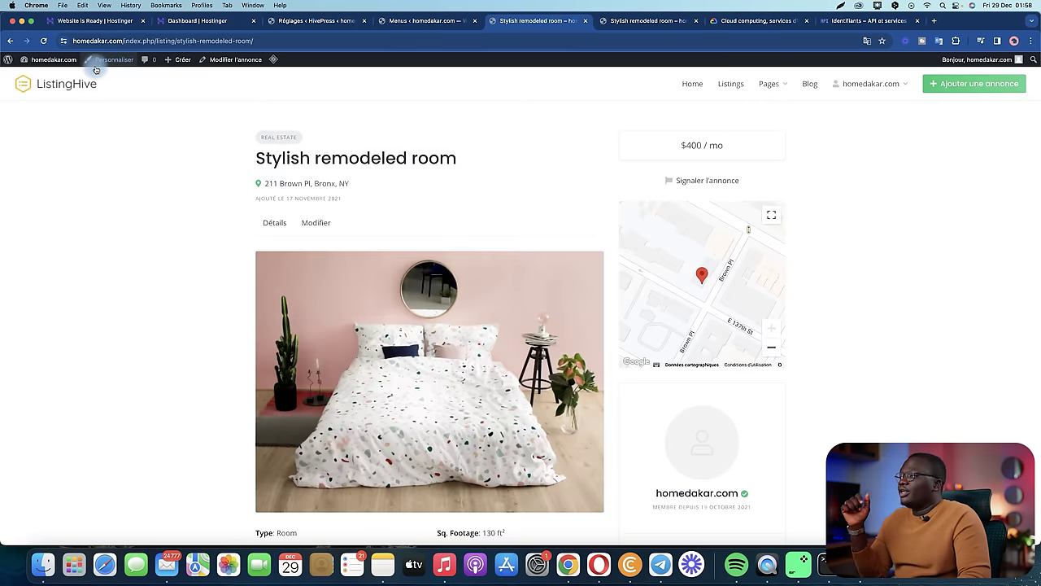
{"action": "left_click", "coordinate": [43, 40]}
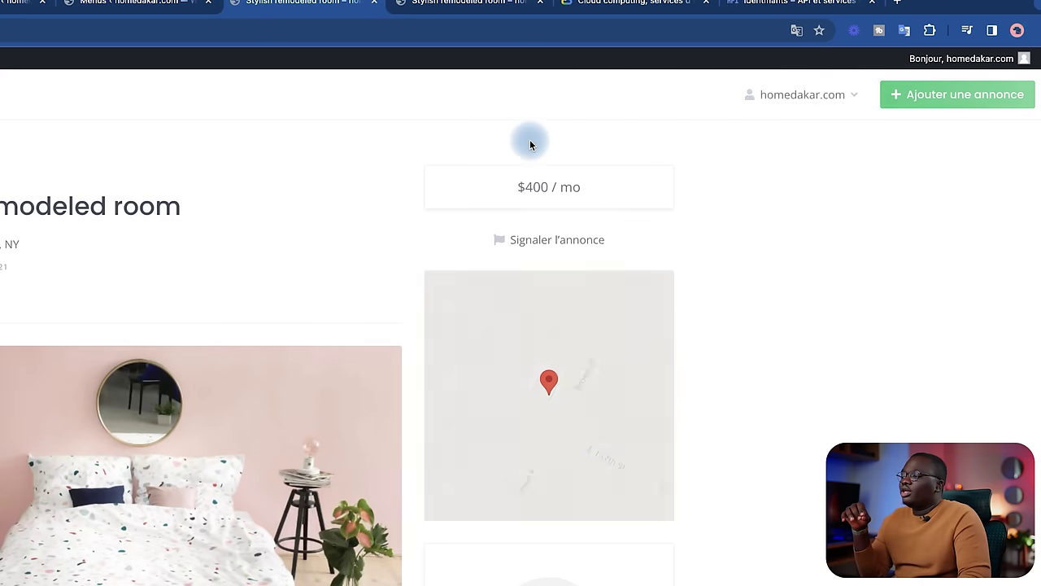
{"action": "left_click", "coordinate": [196, 4]}
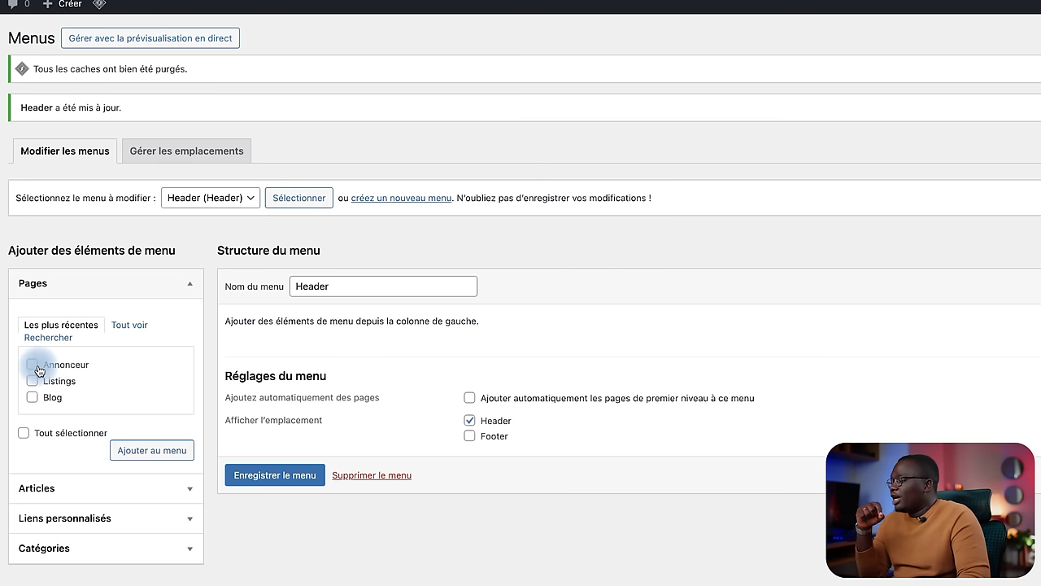
{"action": "left_click", "coordinate": [32, 364]}
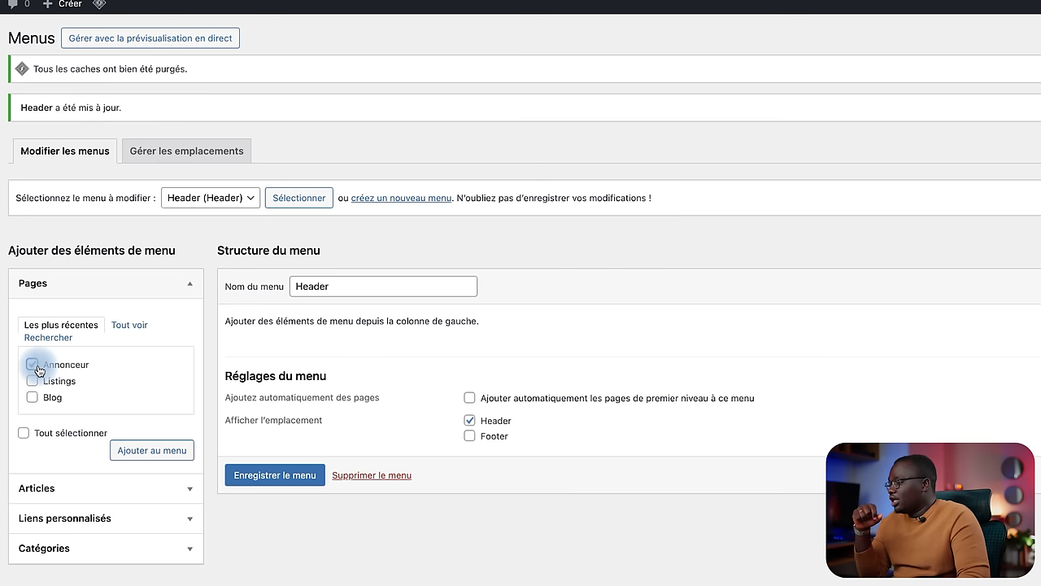
{"action": "left_click", "coordinate": [147, 454]}
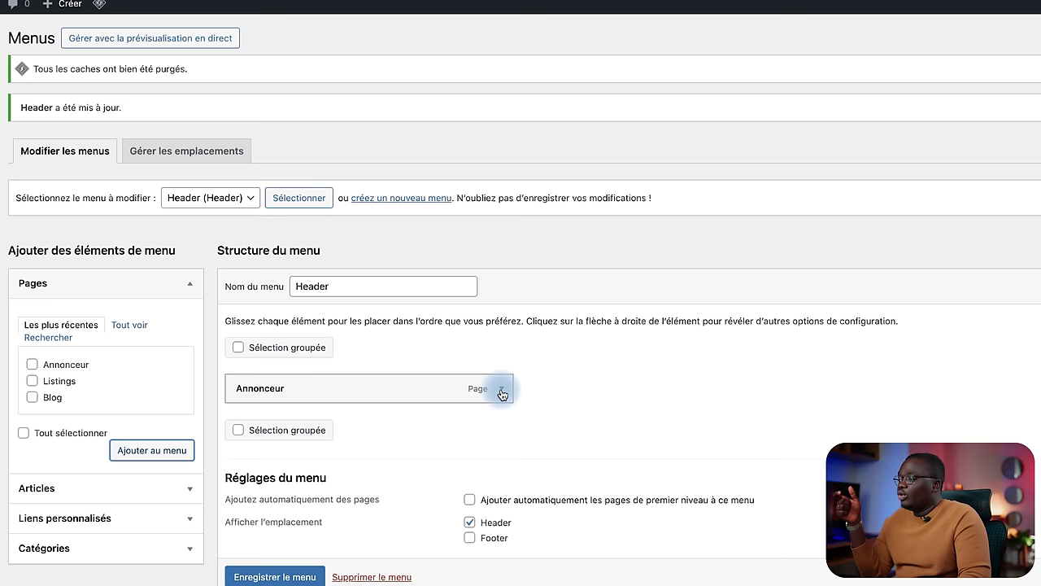
{"action": "left_click", "coordinate": [502, 390]}
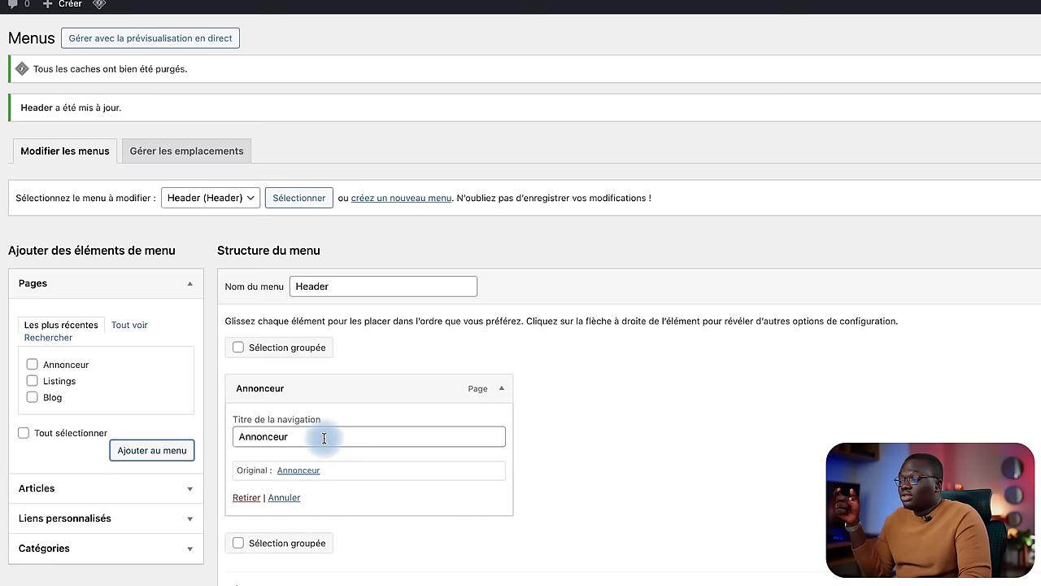
{"action": "left_click_drag", "start_coordinate": [324, 438], "coordinate": [195, 437]}
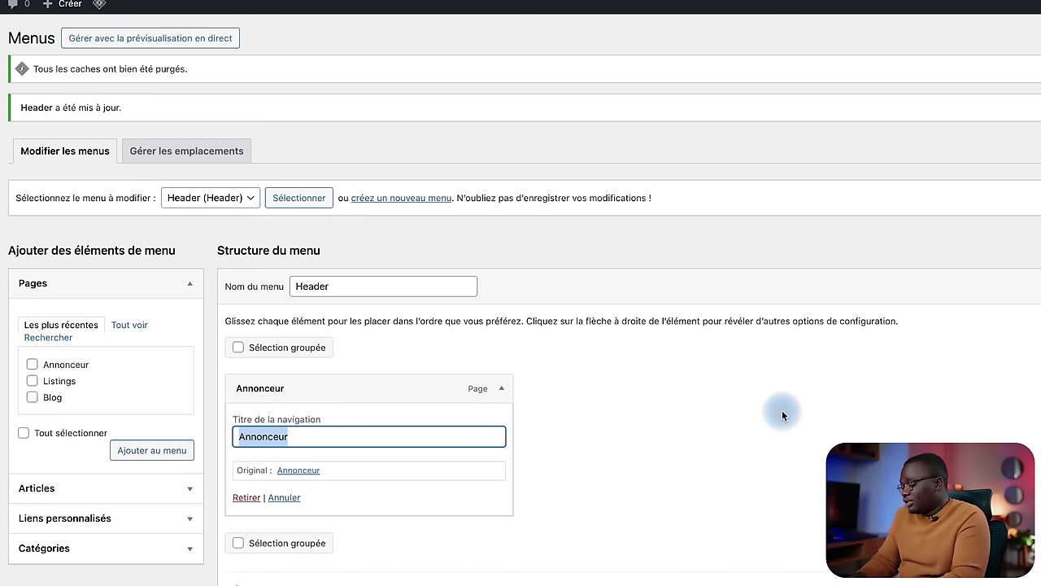
{"action": "type", "text": "Users"}
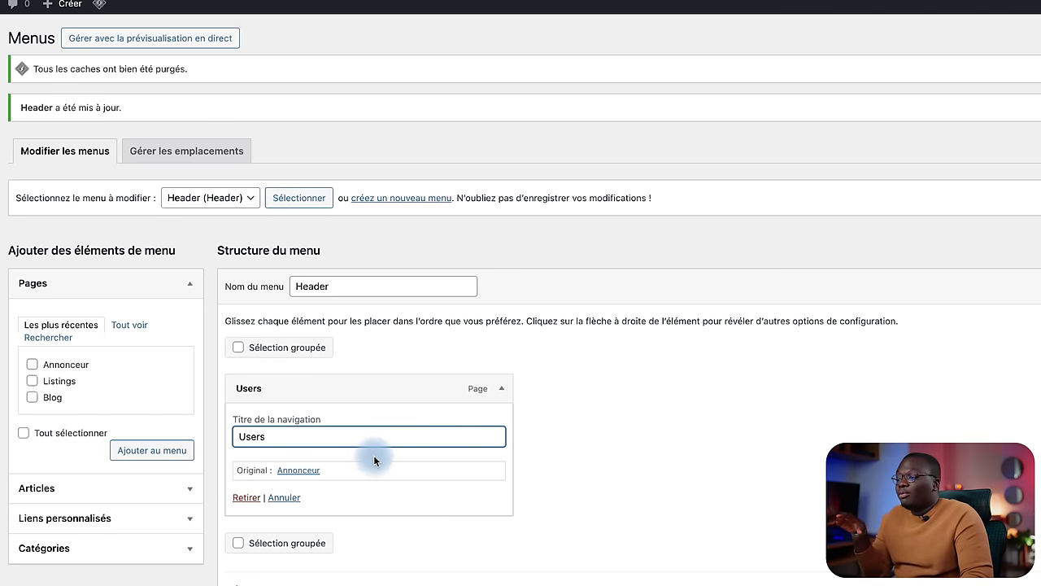
{"action": "left_click", "coordinate": [375, 458]}
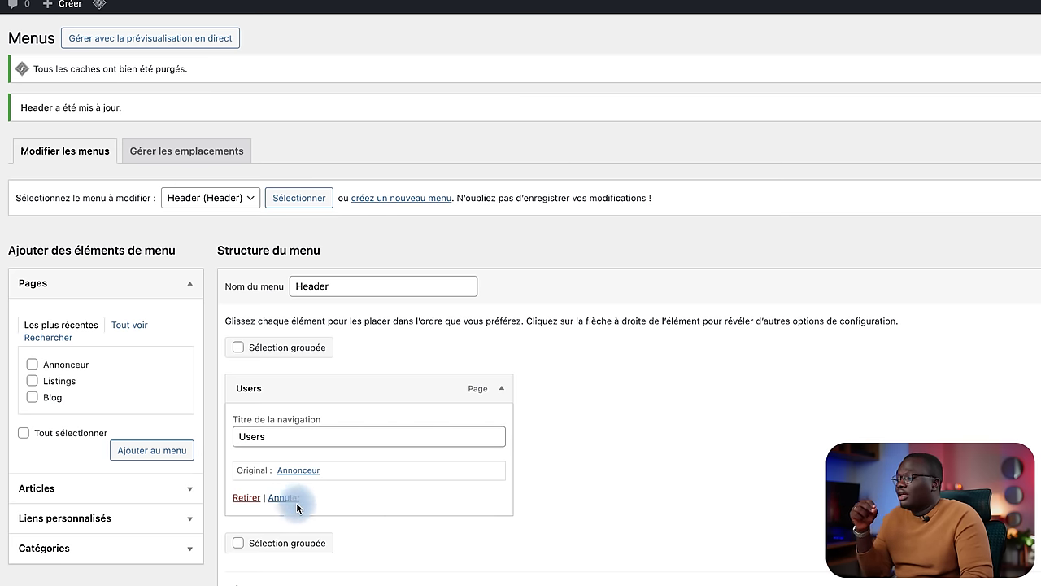
{"action": "left_click", "coordinate": [502, 389]}
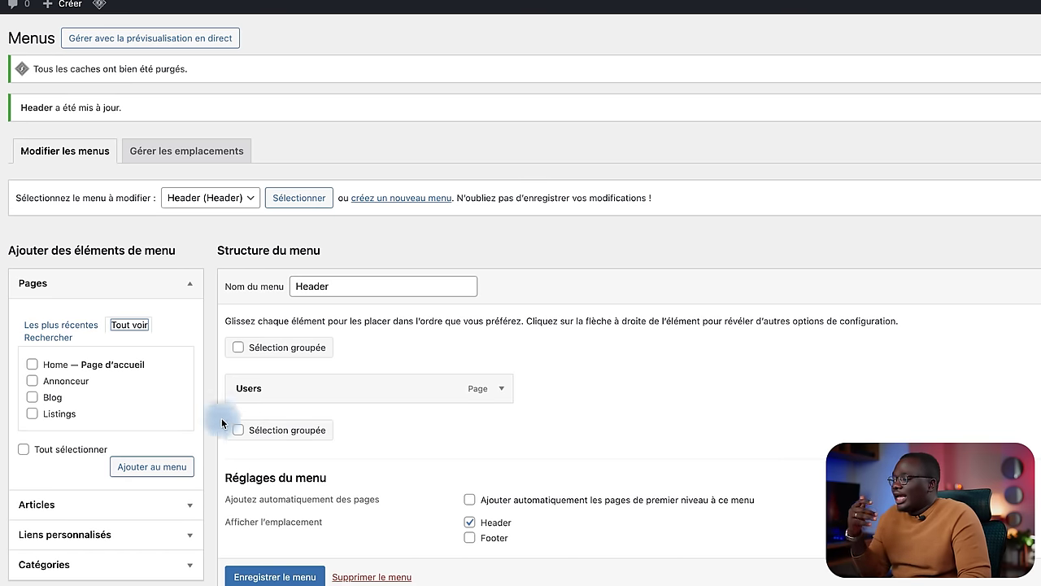
{"action": "left_click", "coordinate": [32, 416]}
{"action": "left_click", "coordinate": [167, 468]}
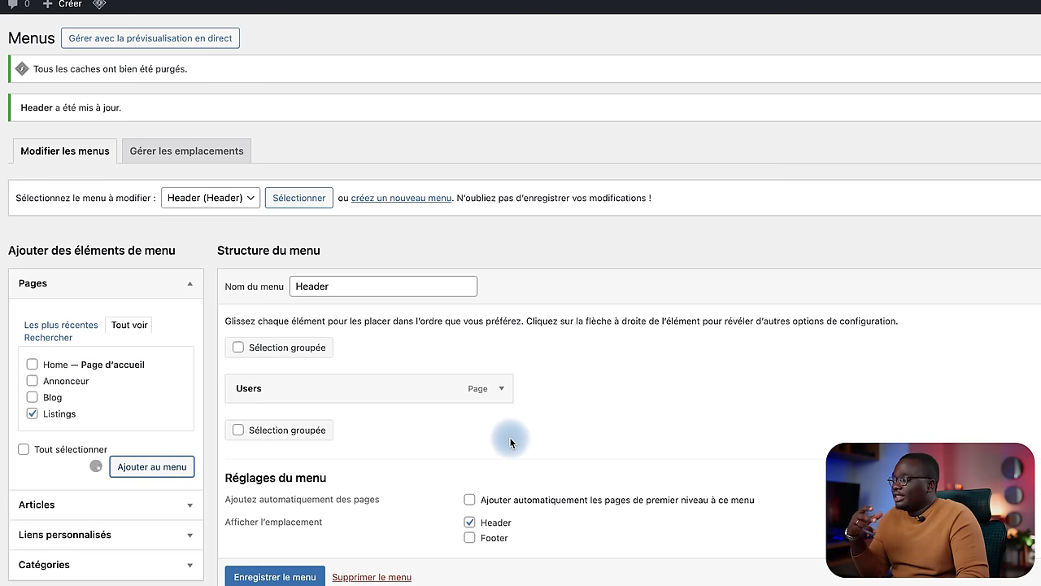
{"action": "left_click", "coordinate": [501, 424]}
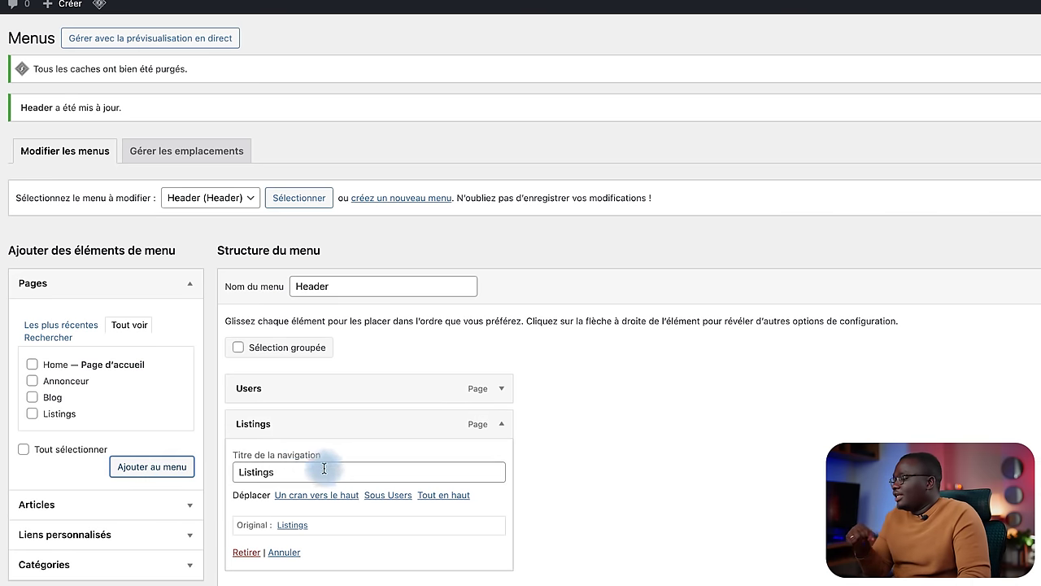
{"action": "double_click", "coordinate": [294, 470]}
{"action": "type", "text": "Annonces"}
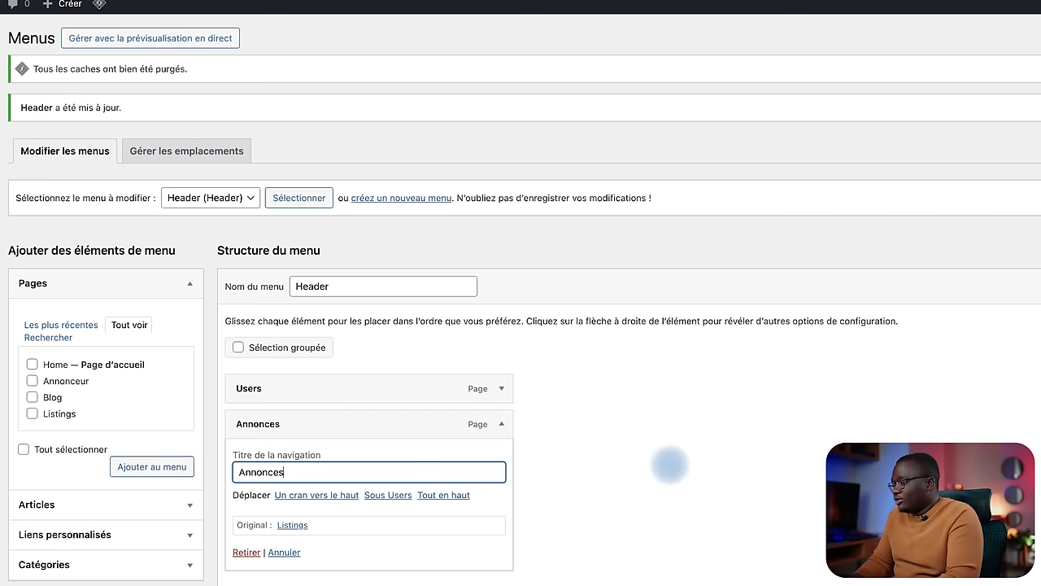
{"action": "left_click", "coordinate": [502, 424]}
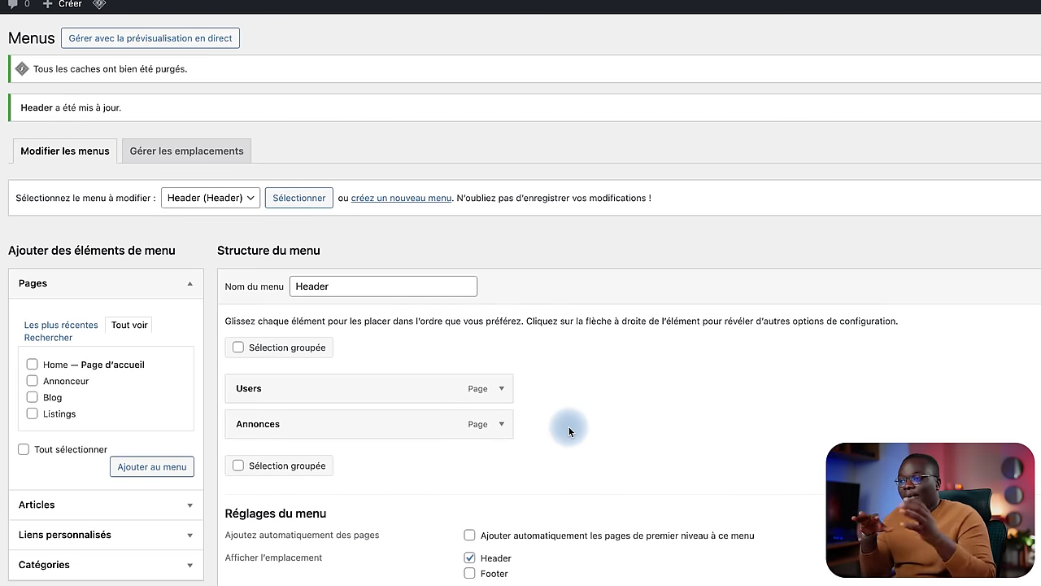
{"action": "left_click", "coordinate": [31, 364]}
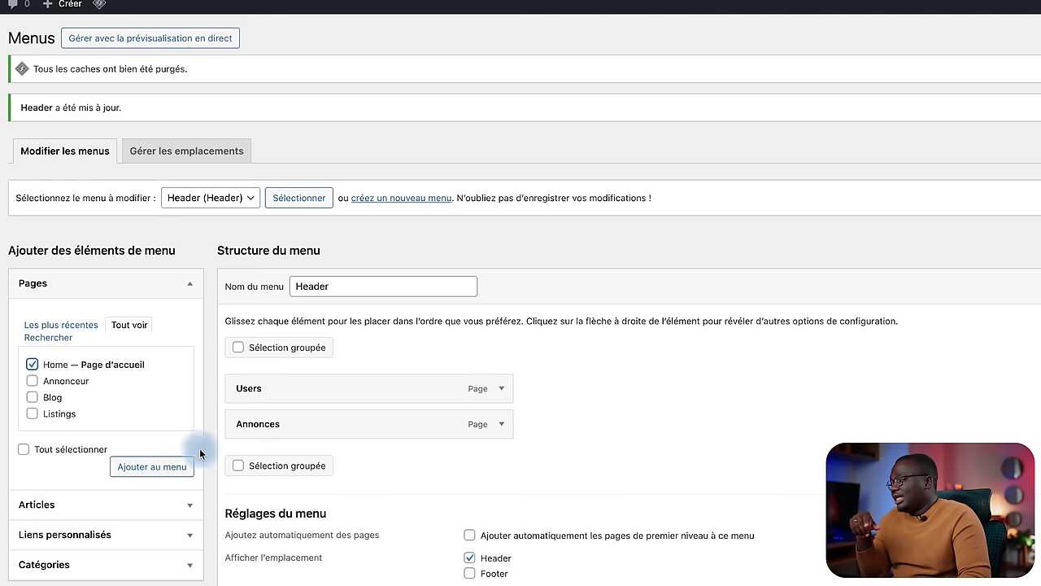
{"action": "left_click", "coordinate": [169, 466]}
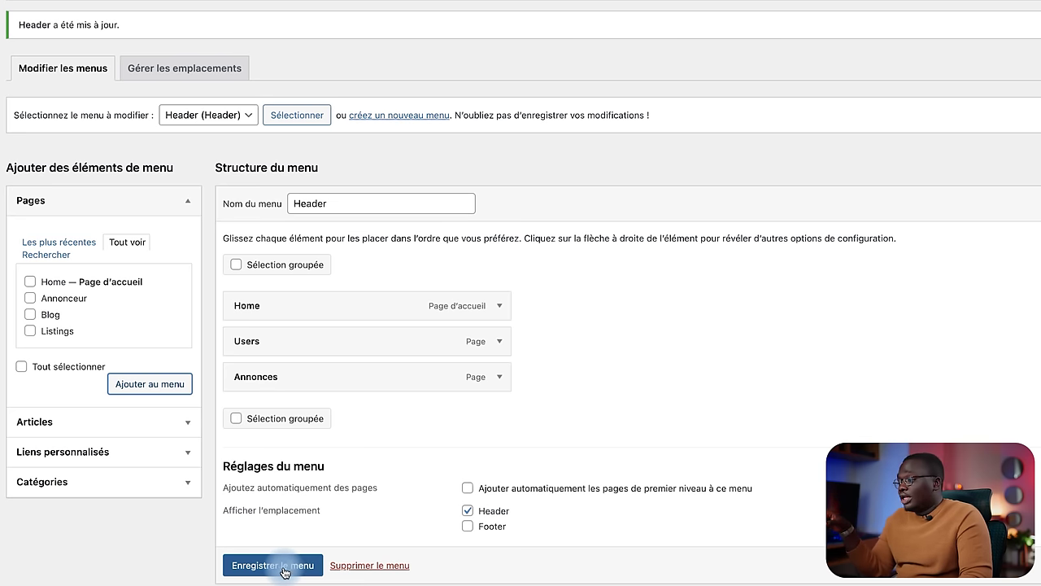
{"action": "left_click", "coordinate": [284, 567]}
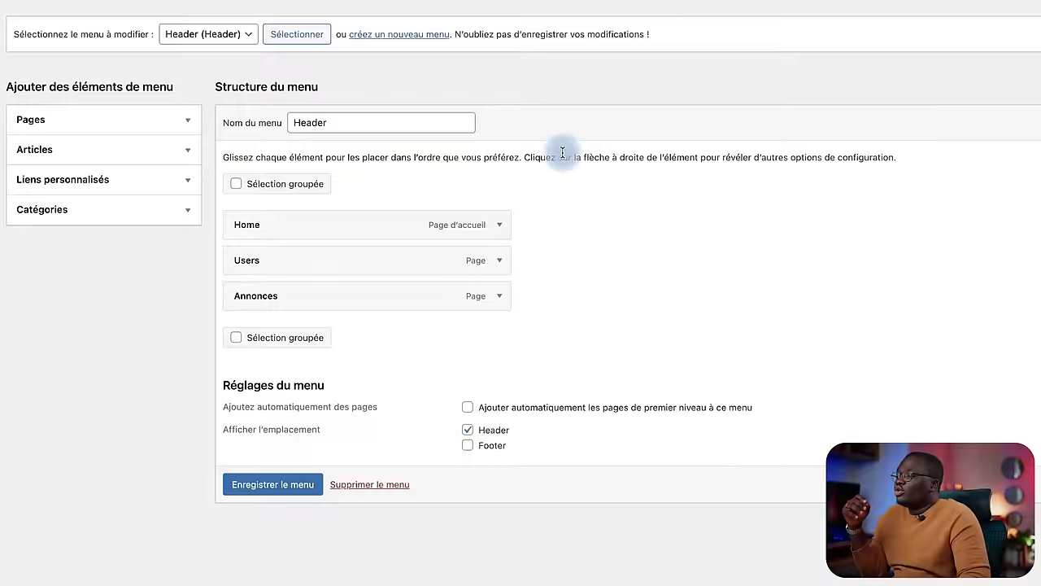
{"action": "left_click", "coordinate": [521, 21]}
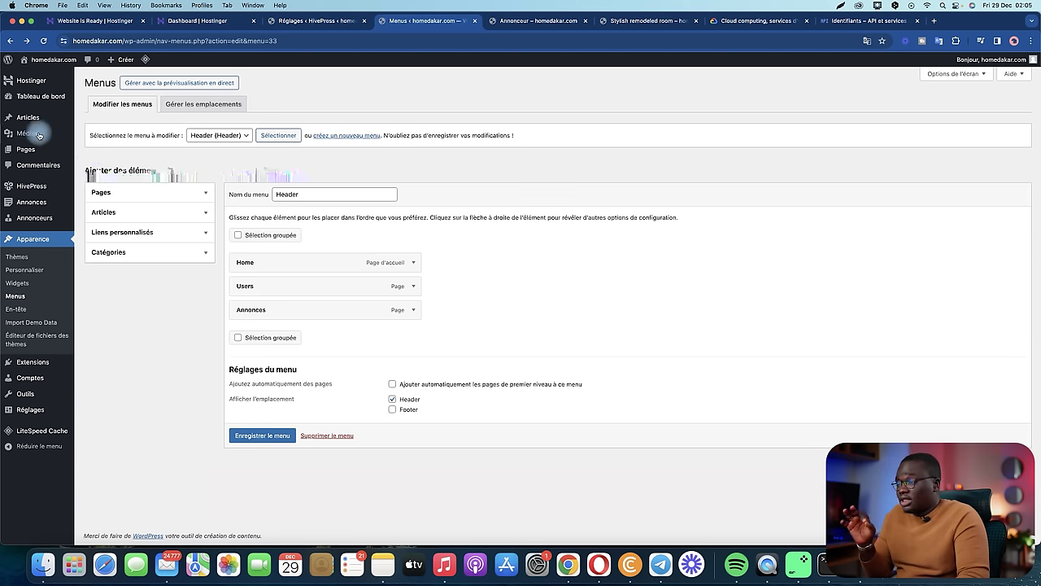
- Create and publish a page titled 'Mentions Légales' with the paragraph 'Mentions'
{"action": "mouse_move", "coordinate": [49, 150]}
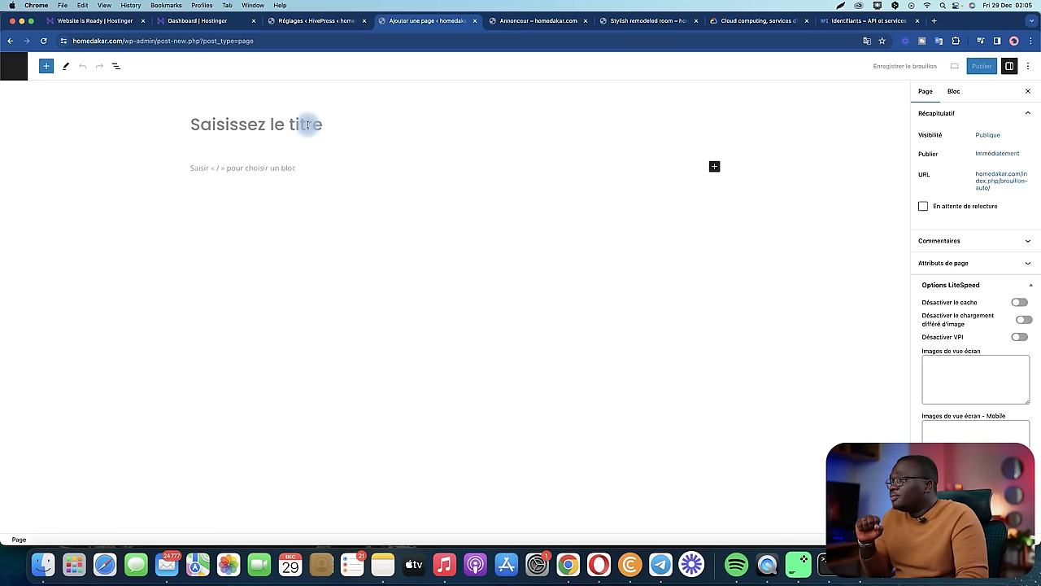
{"action": "left_click", "coordinate": [307, 124]}
{"action": "type", "text": "Mentio"}
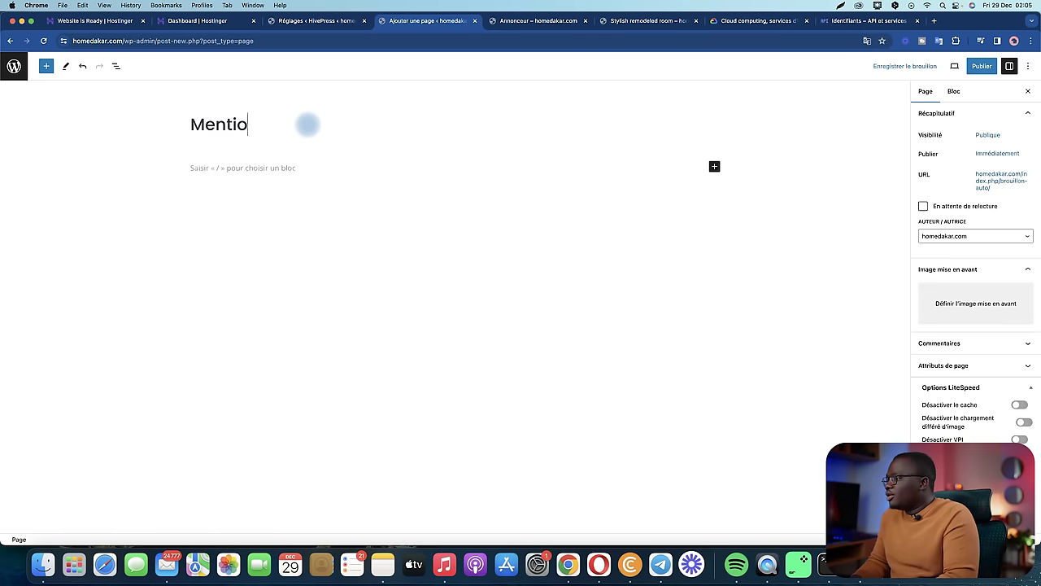
{"action": "key", "text": "BackSpace"}
{"action": "type", "text": "égales"}
{"action": "left_click", "coordinate": [267, 168]}
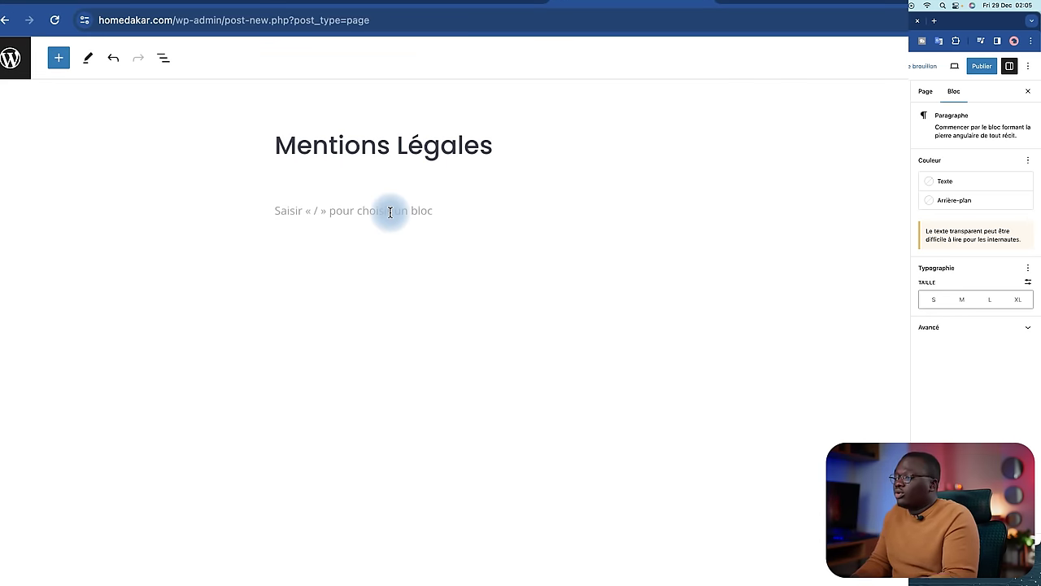
{"action": "left_click", "coordinate": [711, 239]}
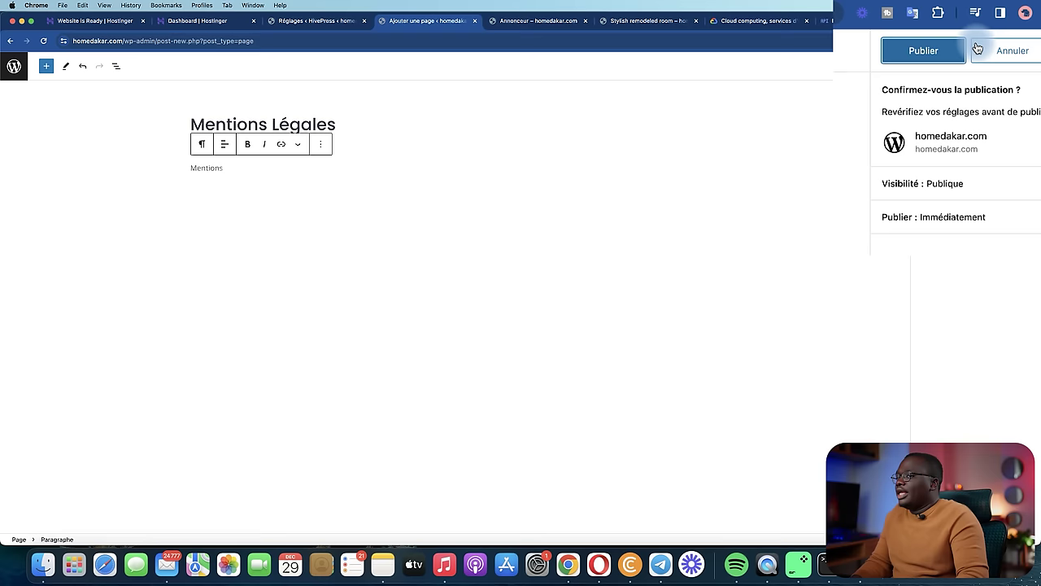
{"action": "left_click", "coordinate": [908, 51]}
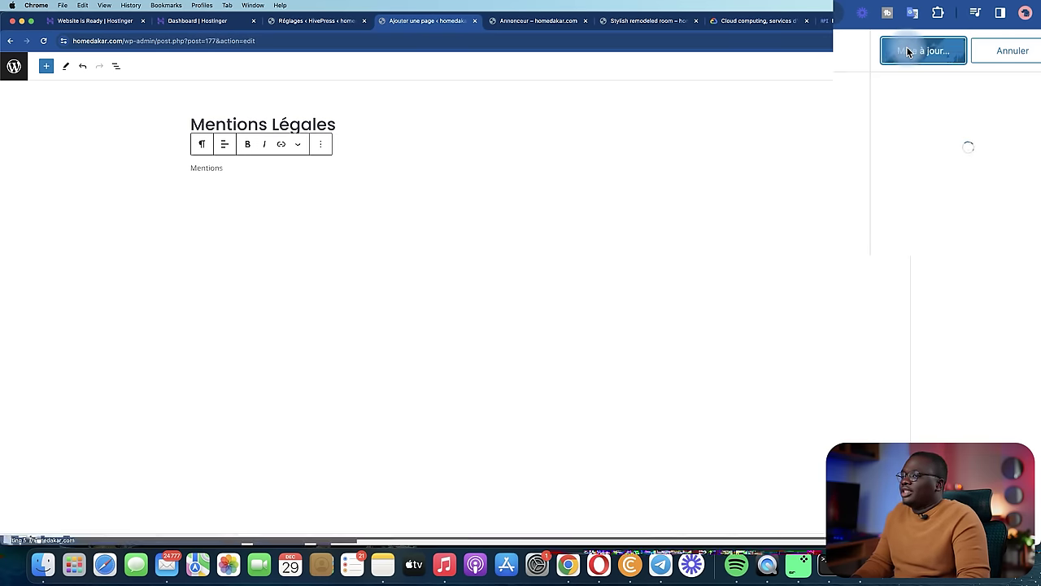
{"action": "left_click", "coordinate": [17, 73]}
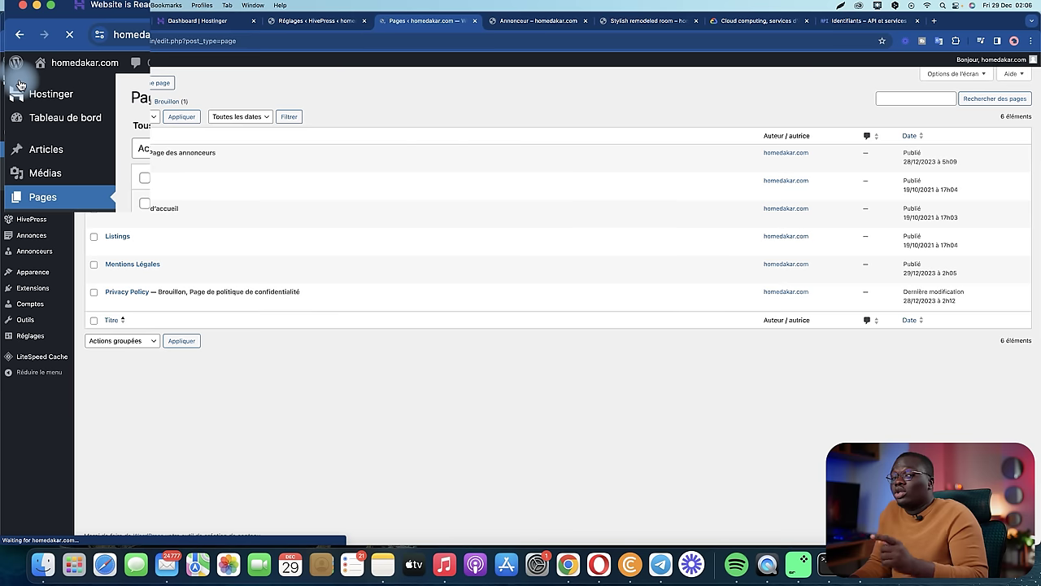
- Add the Mentions Légales page to the Header menu and save it
{"action": "mouse_move", "coordinate": [32, 272]}
{"action": "left_click", "coordinate": [93, 317]}
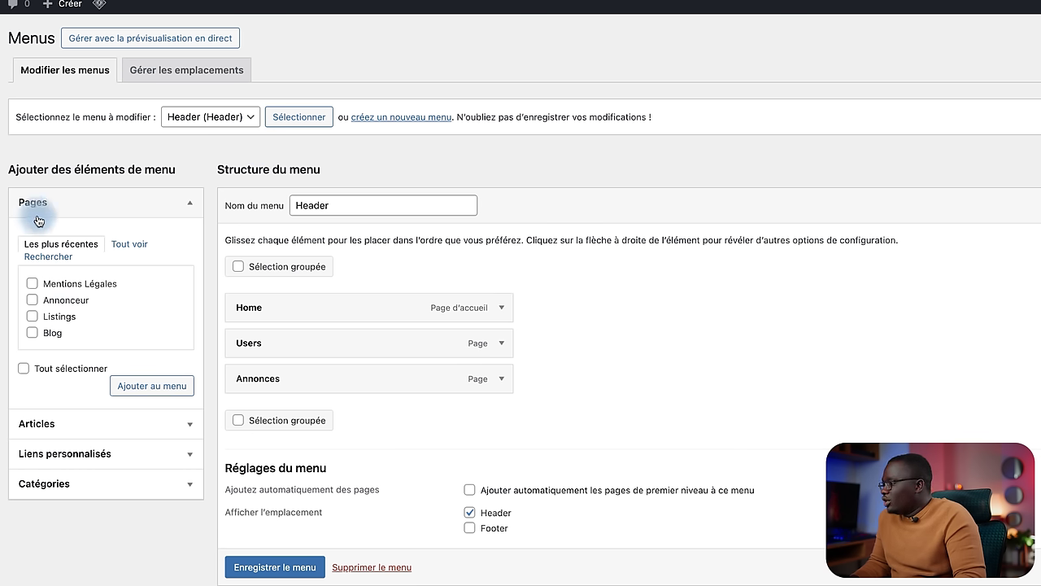
{"action": "left_click", "coordinate": [32, 284]}
{"action": "left_click", "coordinate": [173, 384]}
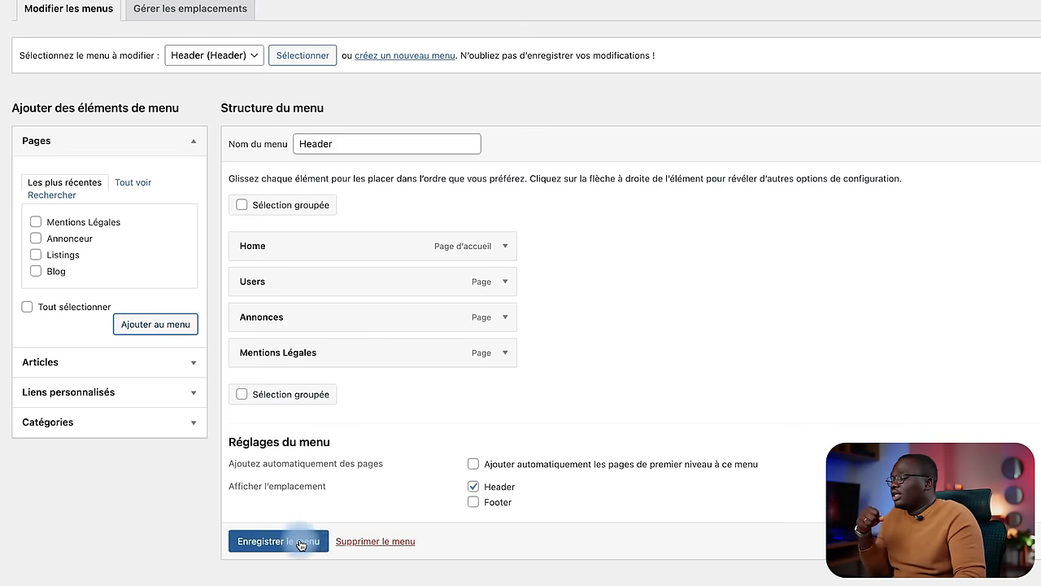
{"action": "left_click", "coordinate": [292, 541]}
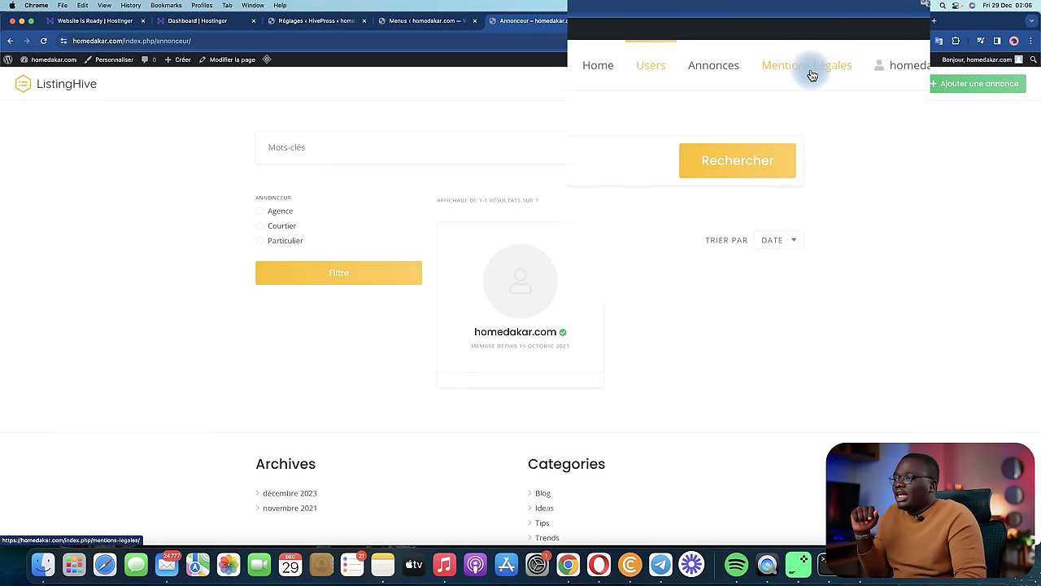
- Open the Mentions Légales page from the site header and check its 'Mentions' text
{"action": "left_click", "coordinate": [811, 75]}
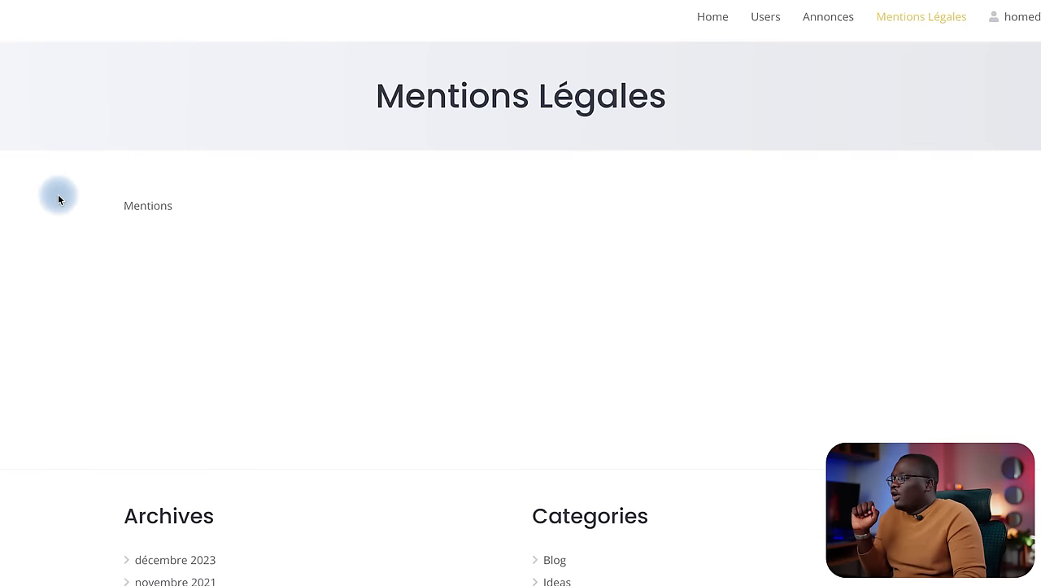
{"action": "double_click", "coordinate": [148, 205]}
{"action": "left_click", "coordinate": [479, 258]}
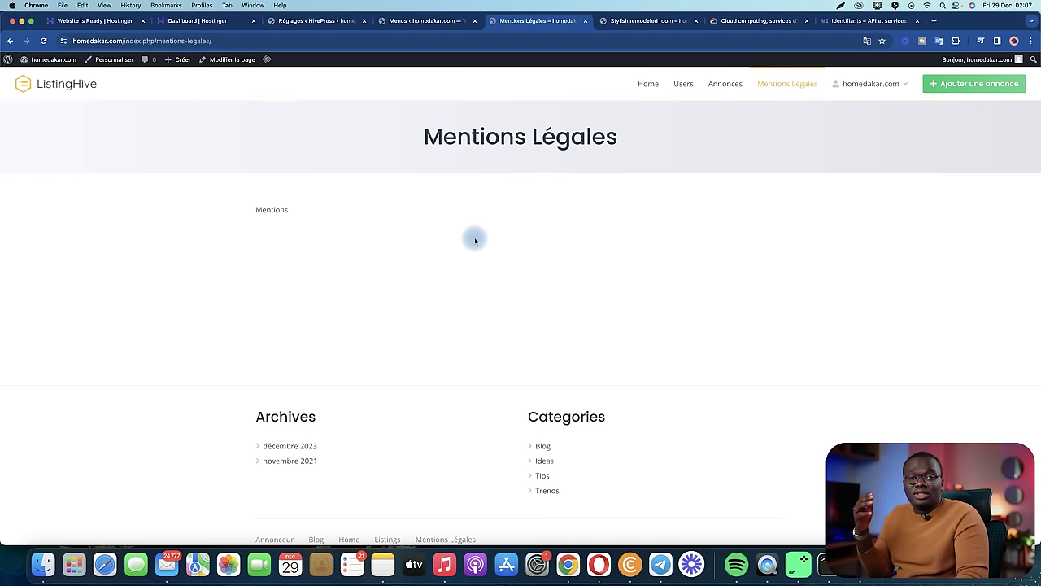
{"action": "key", "text": "super+l"}
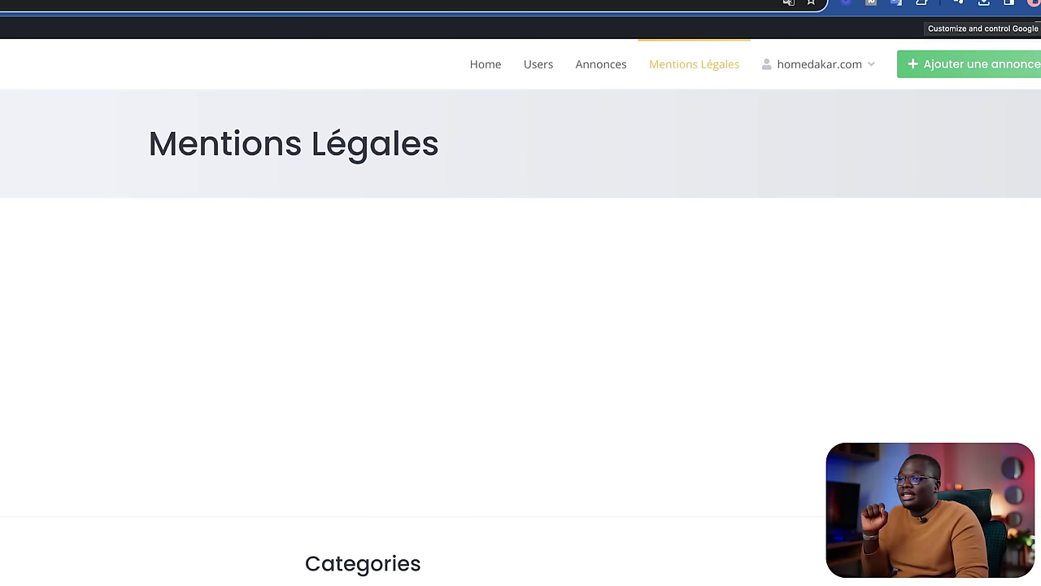
- Load homedakar.com in a new private window and scroll through the homepage
{"action": "key", "text": "super+shift+n"}
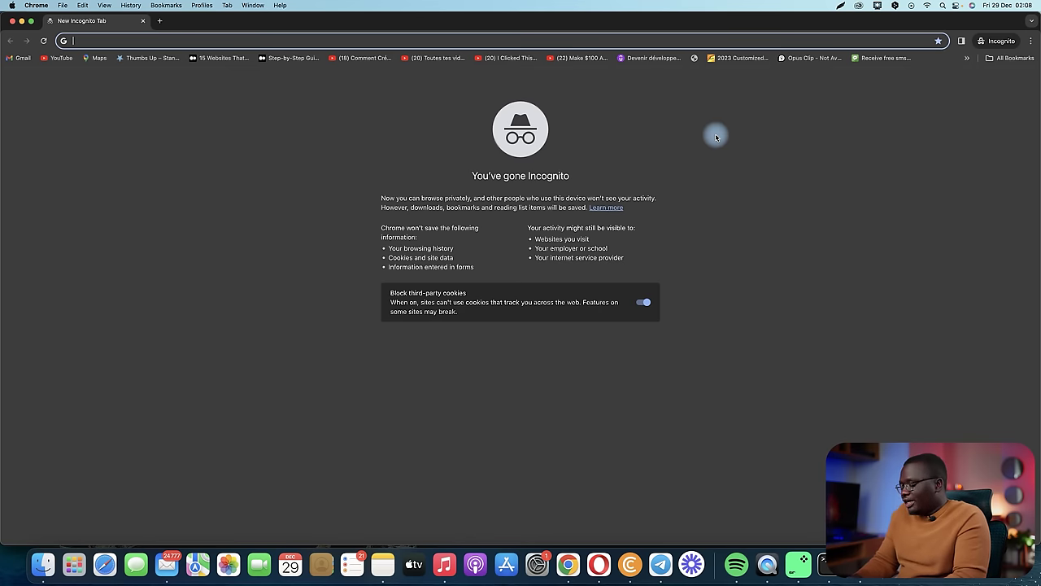
{"action": "type", "text": "homedakar.com"}
{"action": "key", "text": "Return"}
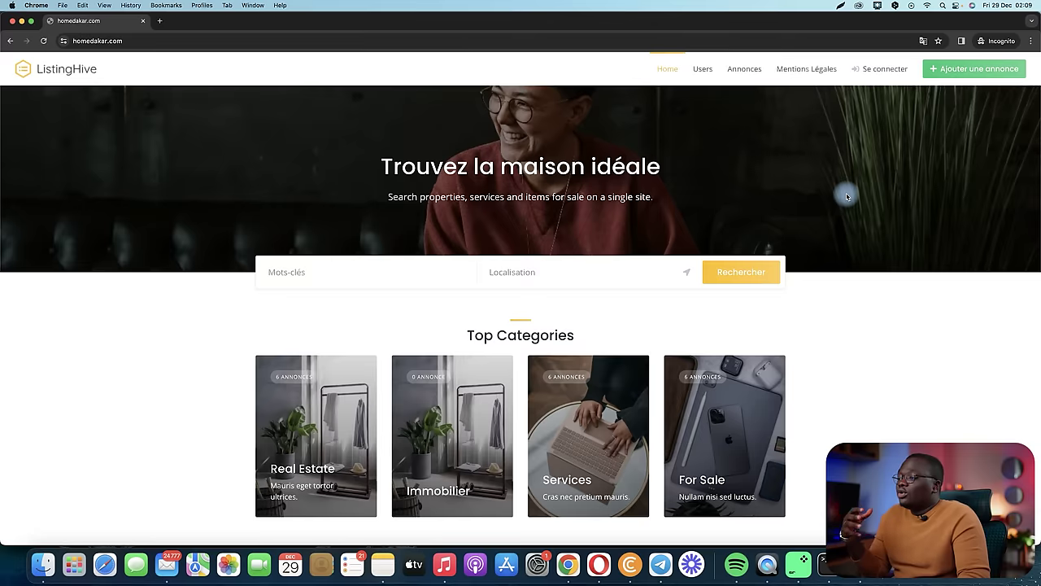
{"action": "scroll", "coordinate": [845, 196], "scroll_direction": "down", "scroll_amount": 10}
{"action": "scroll", "coordinate": [846, 195], "scroll_direction": "down", "scroll_amount": 5}
{"action": "scroll", "coordinate": [846, 195], "scroll_direction": "up", "scroll_amount": 15}
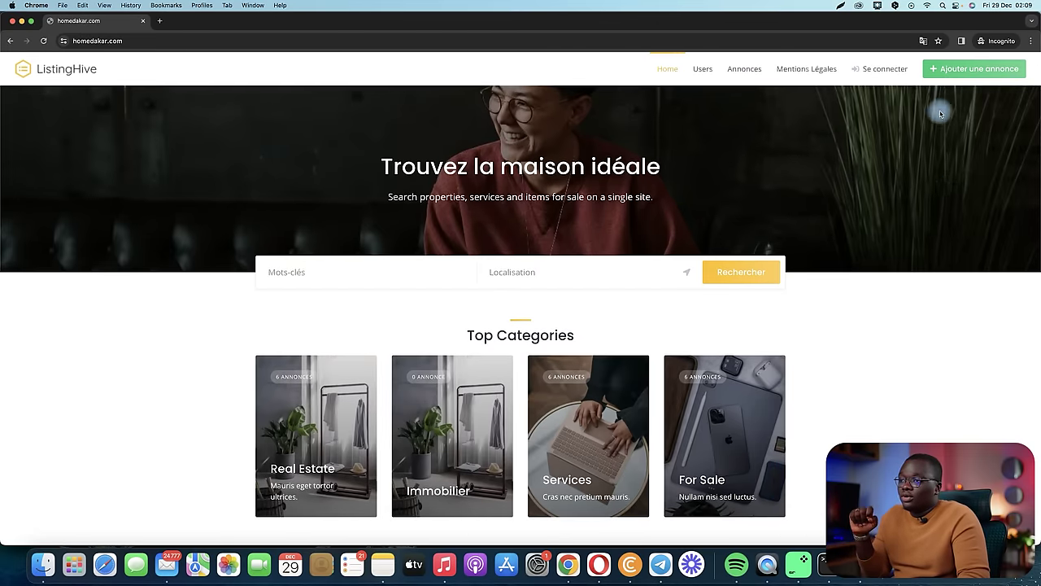
- From Ajouter une annonce, register a new account with an e-mail and password
{"action": "left_click", "coordinate": [960, 70]}
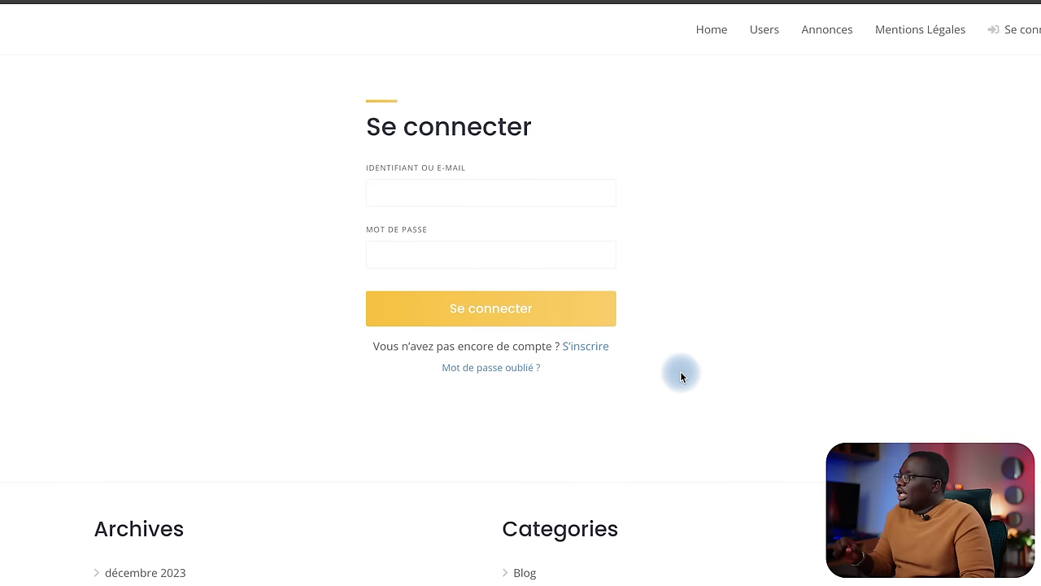
{"action": "left_click", "coordinate": [586, 350]}
{"action": "left_click", "coordinate": [469, 249]}
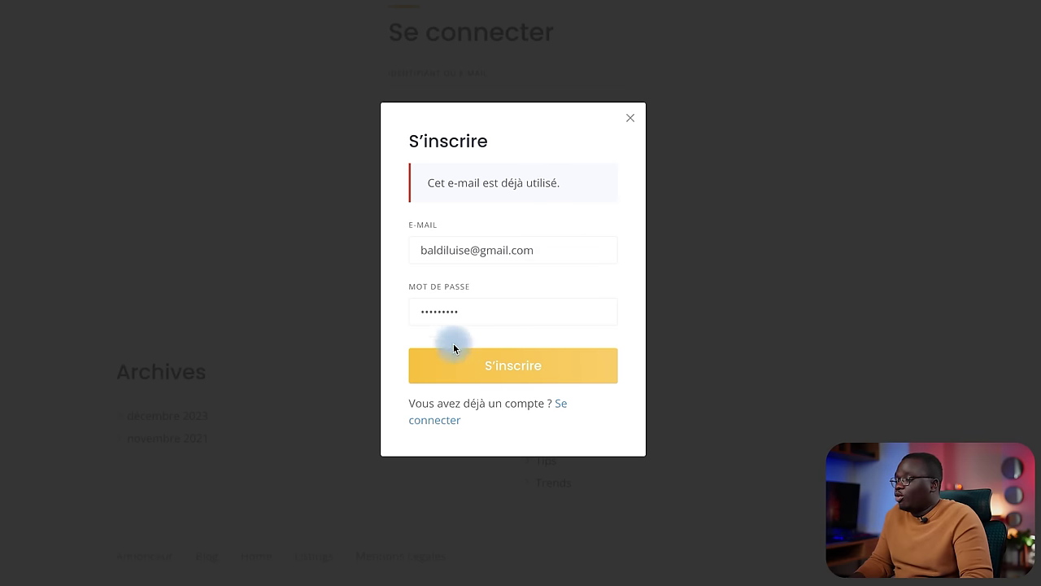
{"action": "left_click", "coordinate": [509, 366]}
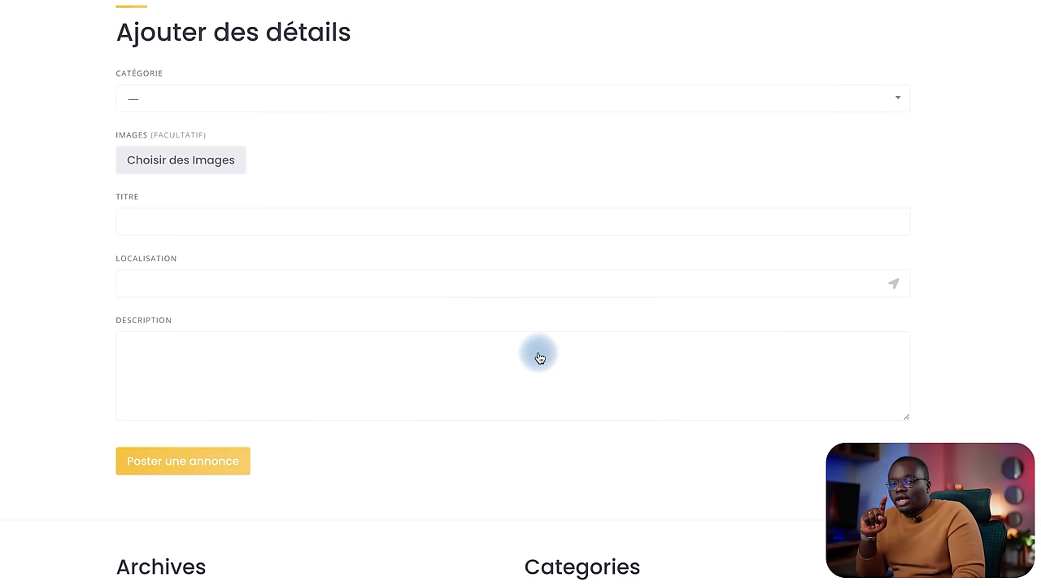
- Set the listing category to Immobilier > Appartements and add photos from the Desktop
{"action": "left_click", "coordinate": [295, 104]}
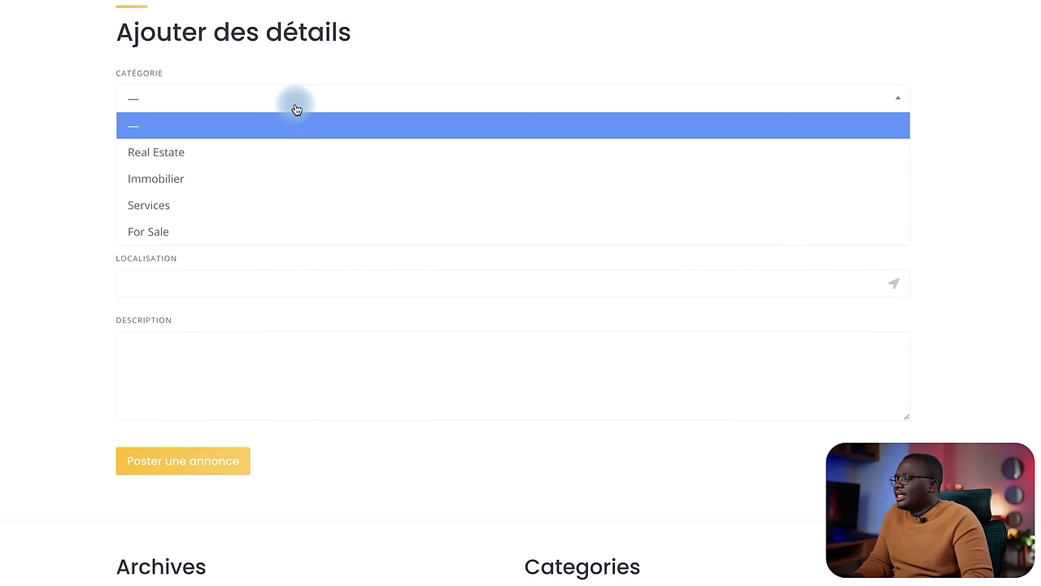
{"action": "left_click", "coordinate": [274, 176]}
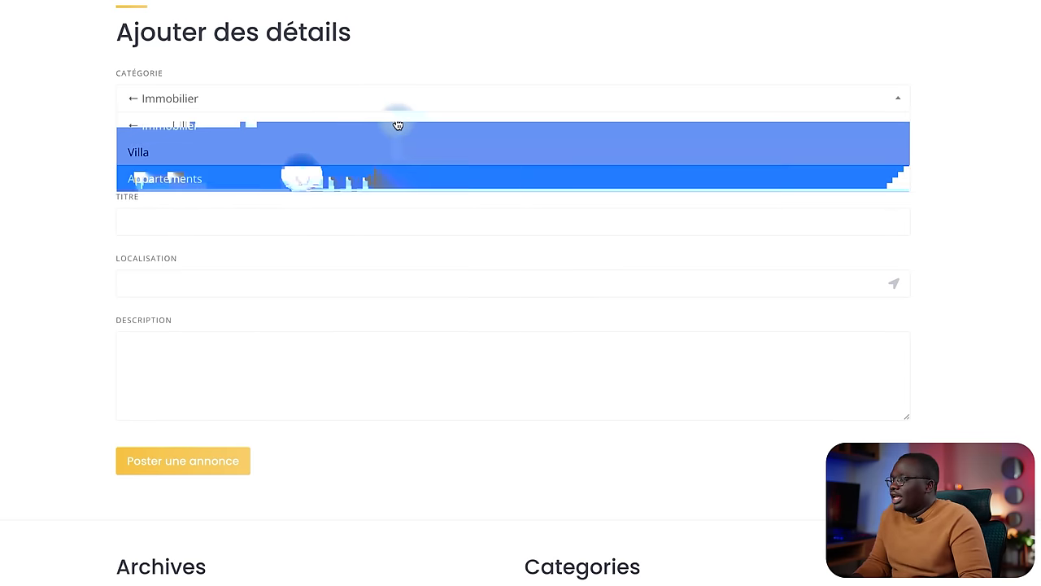
{"action": "left_click", "coordinate": [239, 175]}
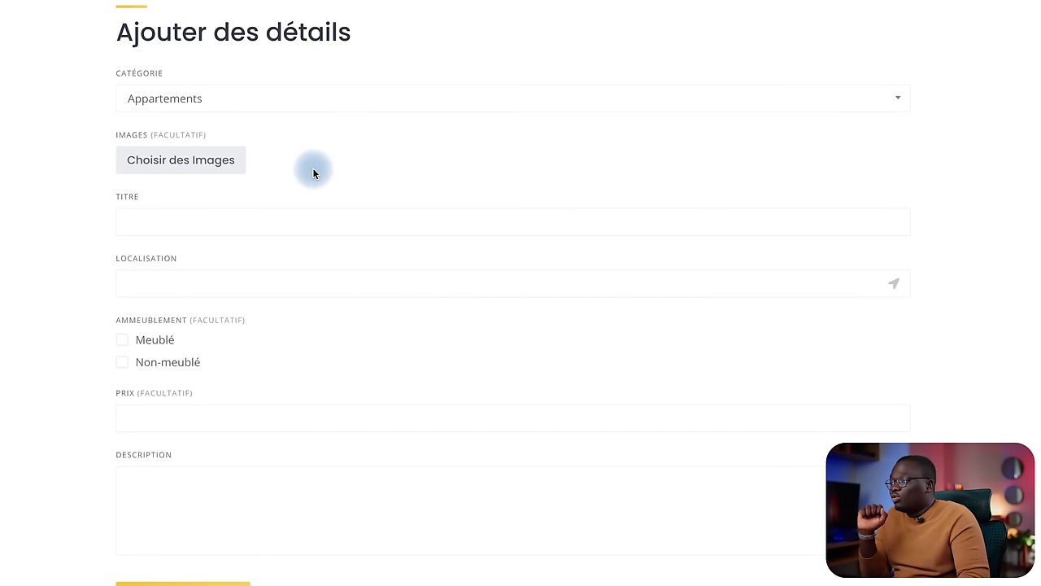
{"action": "left_click", "coordinate": [165, 167]}
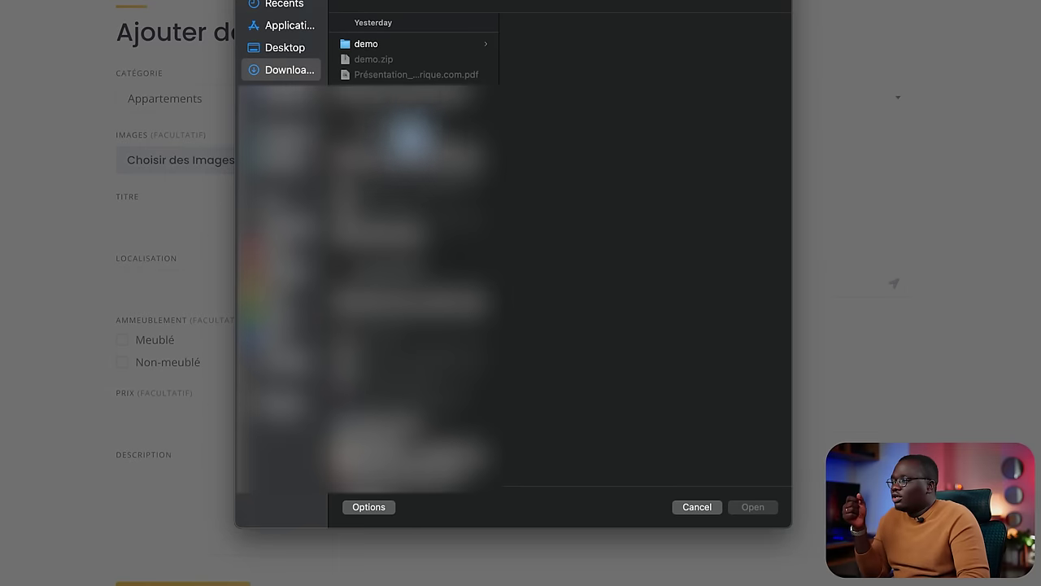
{"action": "left_click", "coordinate": [286, 51]}
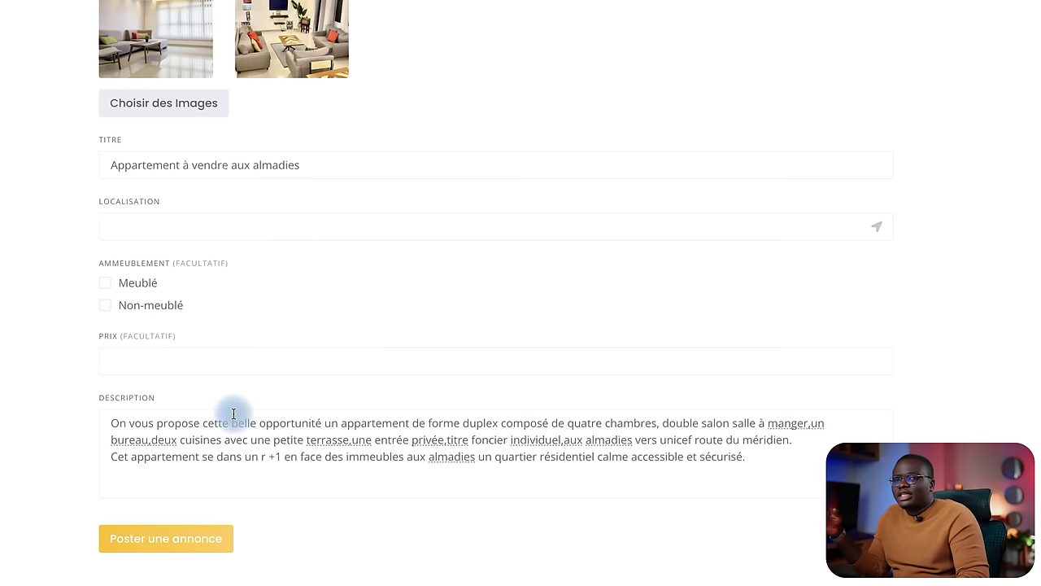
- Mark it Meublé, set location dakar and price 40000000, and post the listing
{"action": "left_click", "coordinate": [105, 285]}
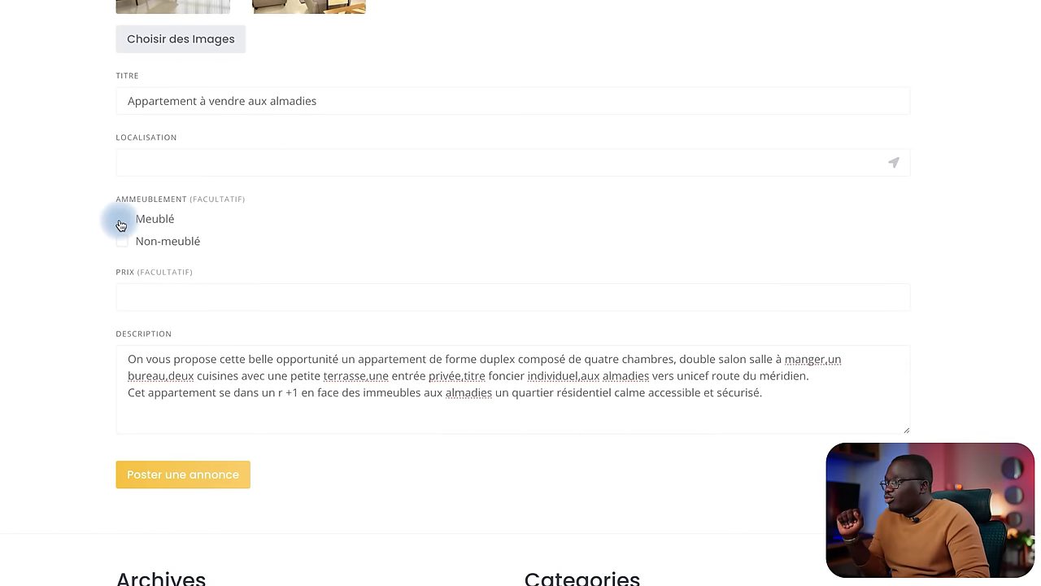
{"action": "left_click", "coordinate": [221, 164]}
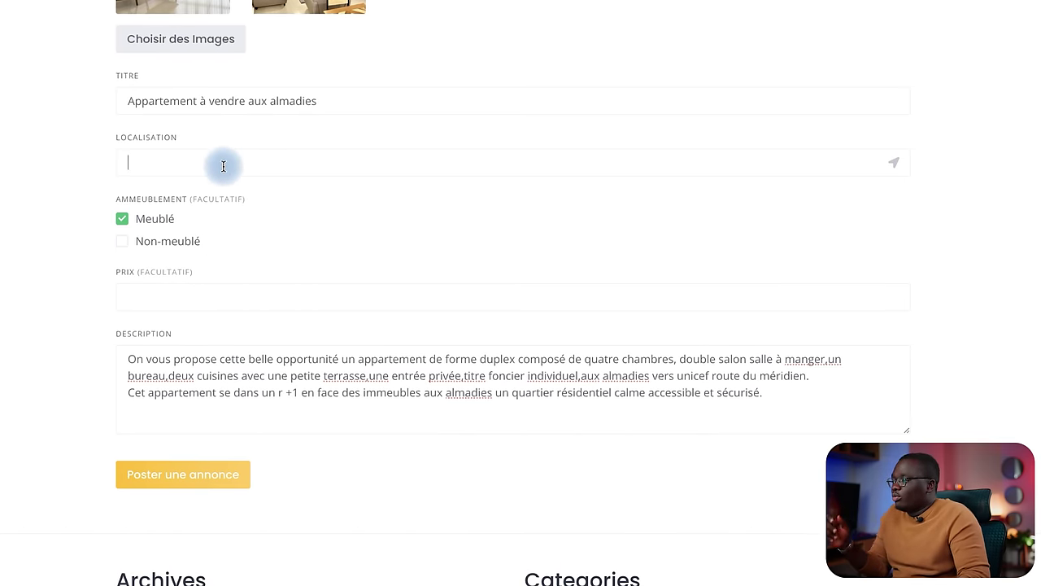
{"action": "type", "text": "dakar"}
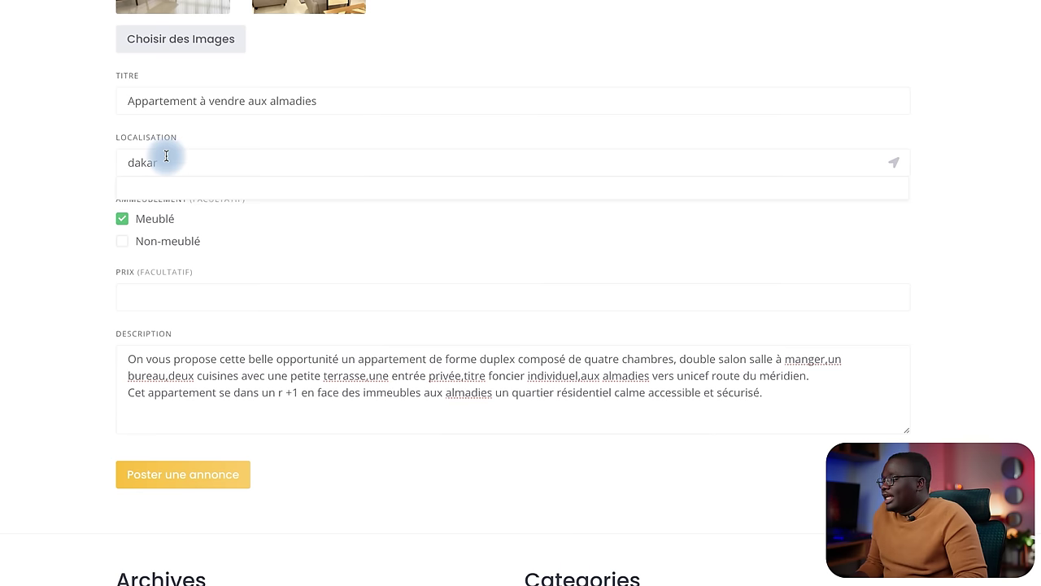
{"action": "left_click", "coordinate": [178, 296]}
{"action": "type", "text": "2"}
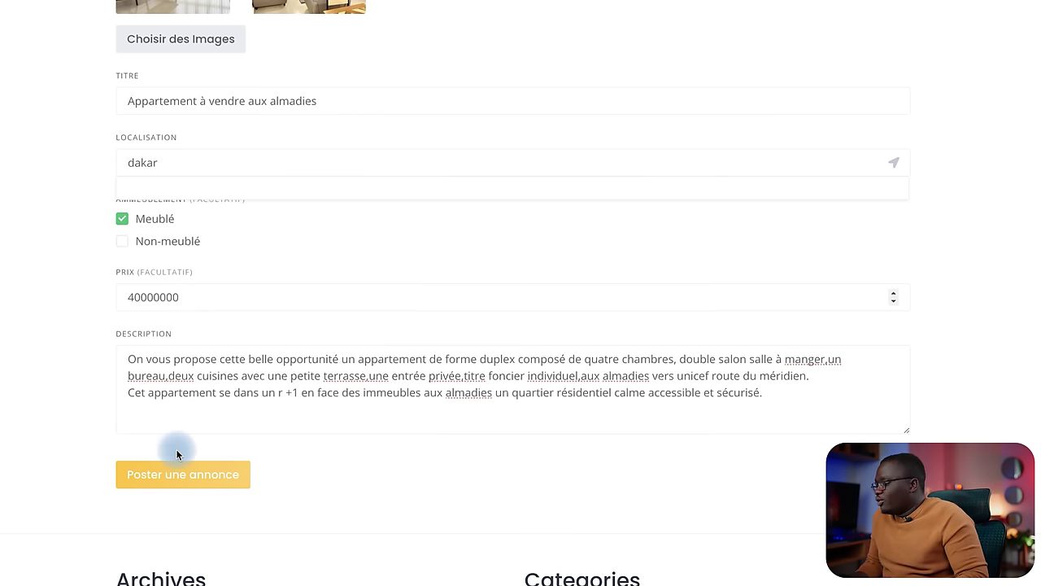
{"action": "left_click", "coordinate": [187, 479]}
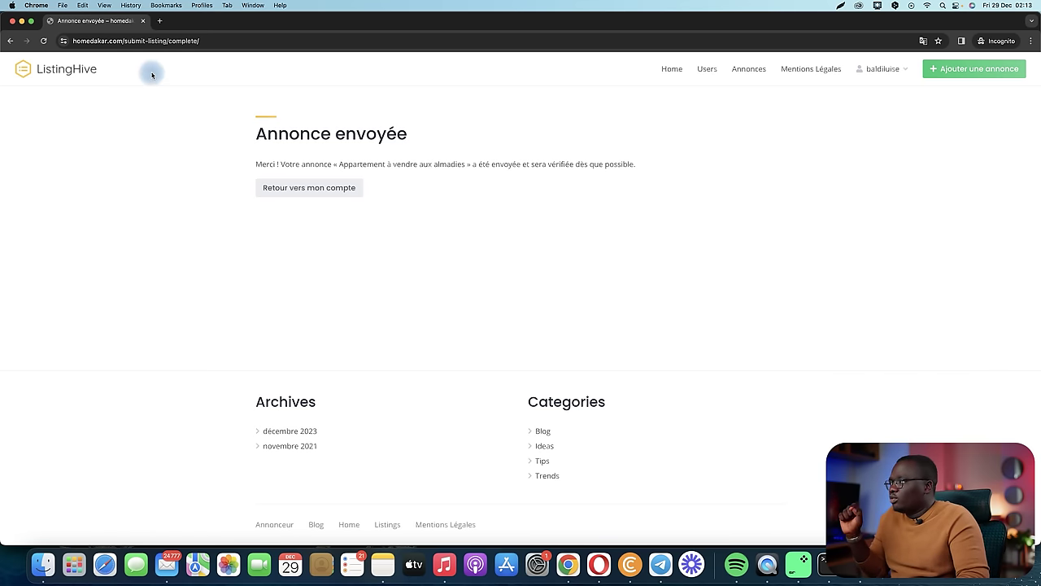
- From Annonces, open the pending 'Appartement à vendre aux almadies' listing, review it and publish it
{"action": "key", "text": "super+grave"}
{"action": "left_click", "coordinate": [407, 21]}
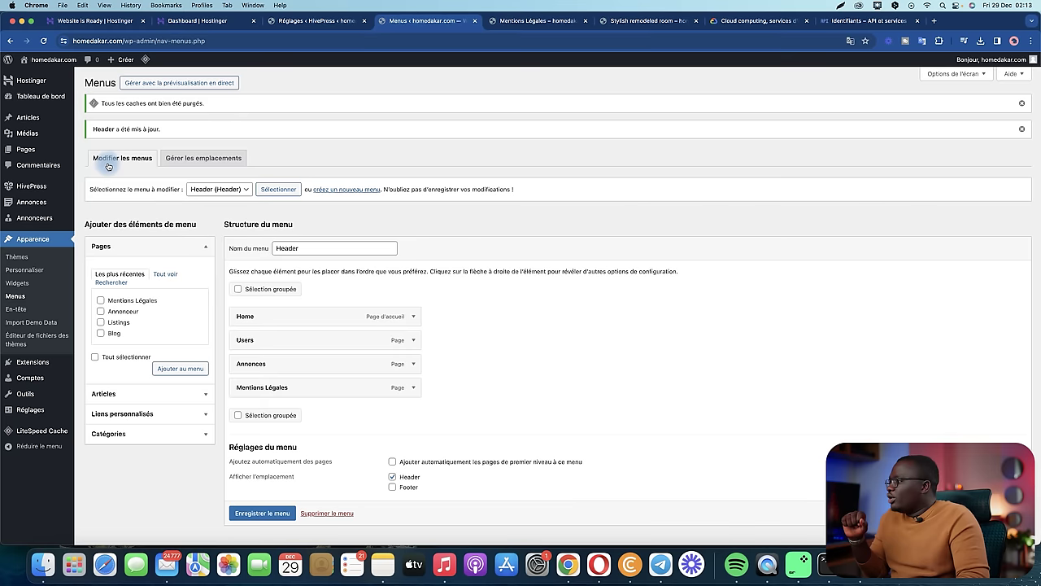
{"action": "mouse_move", "coordinate": [59, 200]}
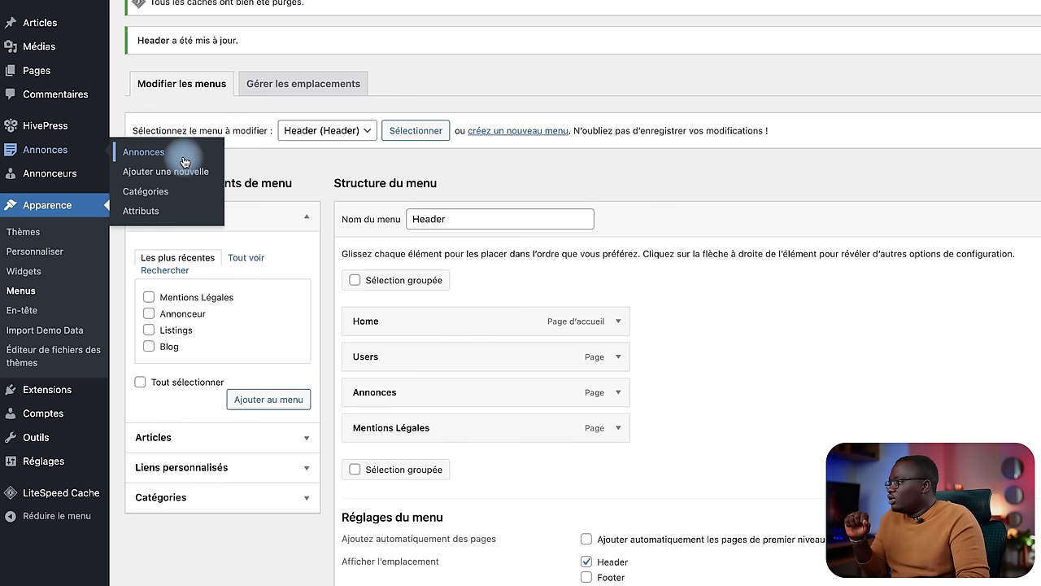
{"action": "left_click", "coordinate": [184, 162]}
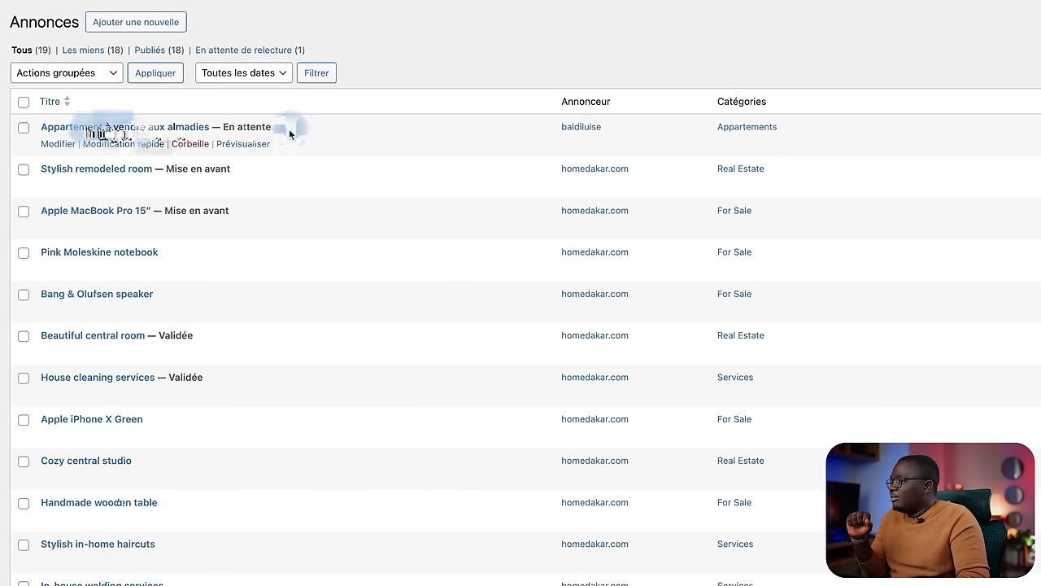
{"action": "left_click", "coordinate": [58, 143]}
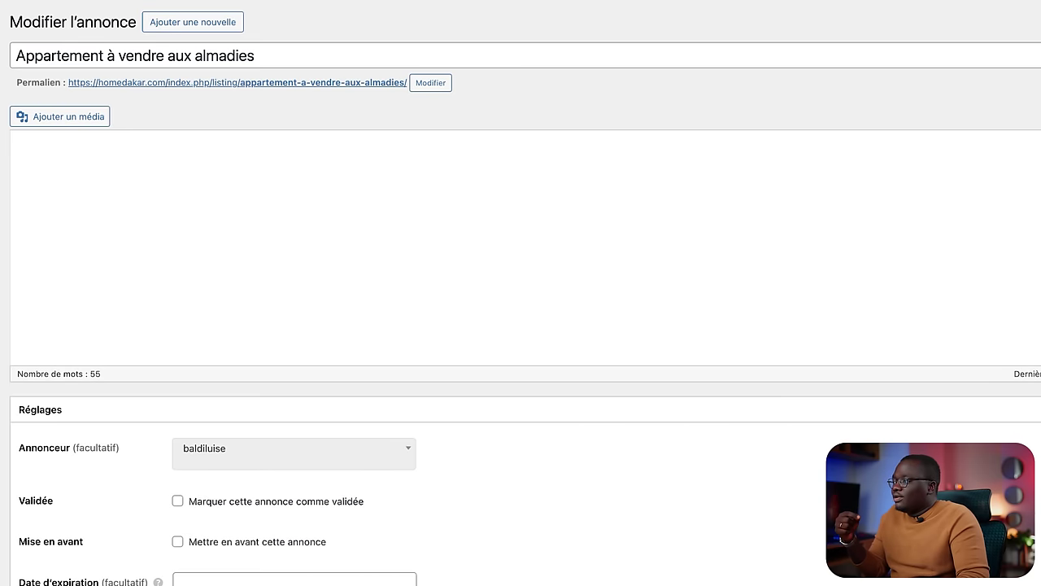
{"action": "scroll", "coordinate": [1033, 233], "scroll_direction": "down", "scroll_amount": 5}
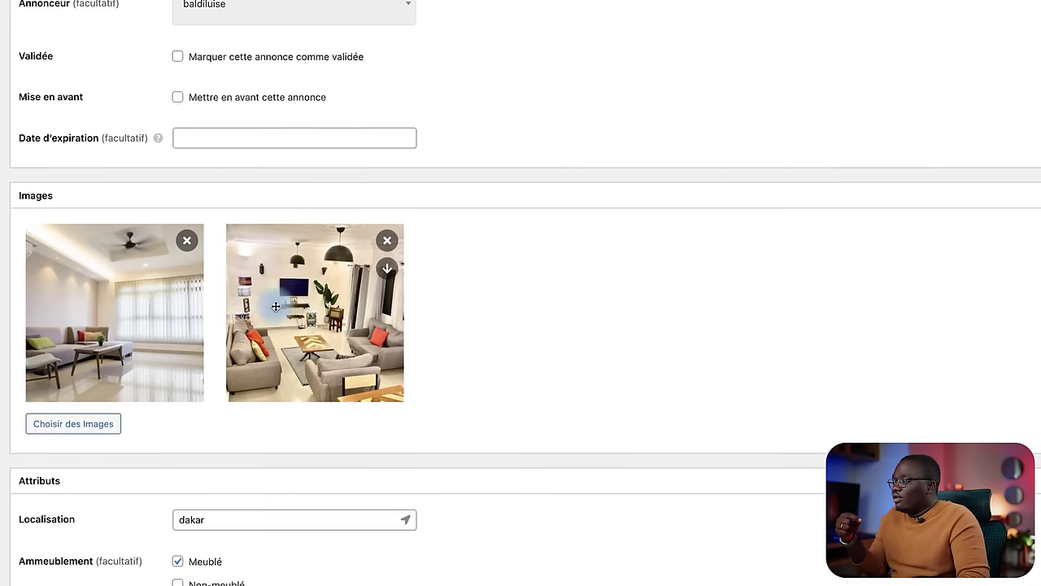
{"action": "scroll", "coordinate": [954, 380], "scroll_direction": "up", "scroll_amount": 2}
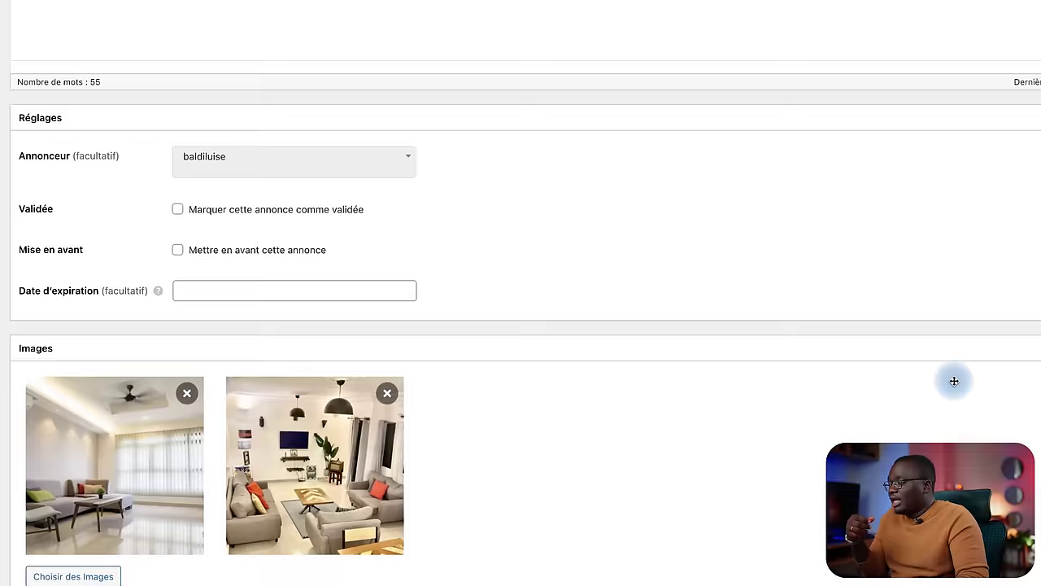
{"action": "scroll", "coordinate": [954, 380], "scroll_direction": "up", "scroll_amount": 4}
{"action": "left_click", "coordinate": [648, 244]}
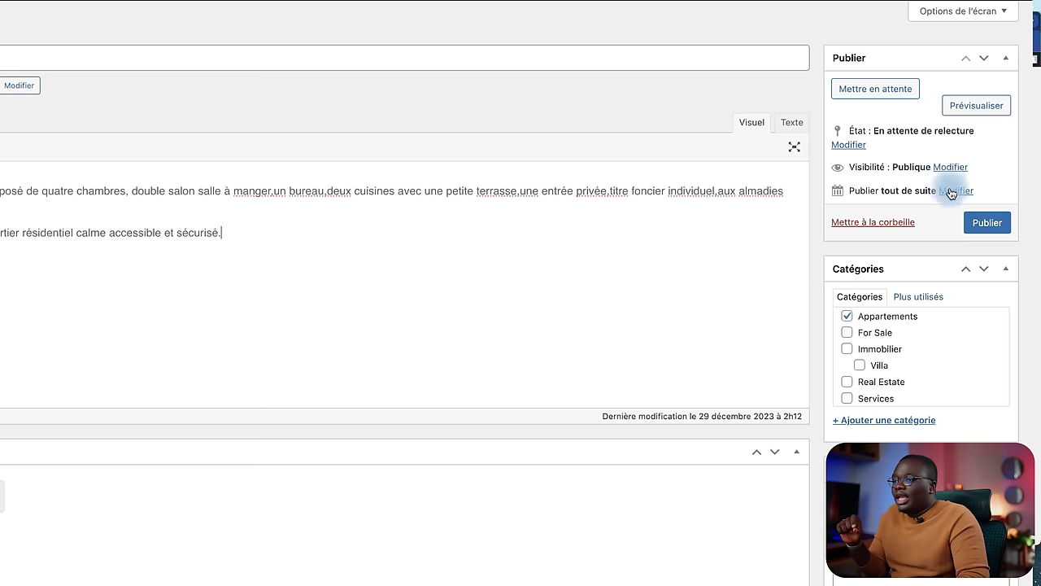
{"action": "left_click", "coordinate": [991, 227]}
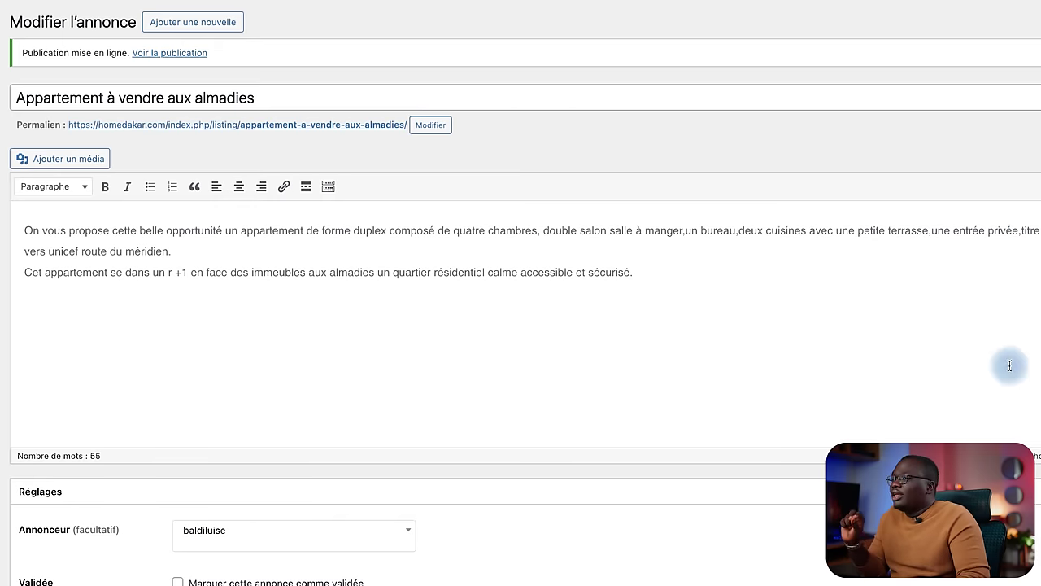
- Tick 'Mettre en avant' and 'Validée', update the listing, and go to the live site tab
{"action": "scroll", "coordinate": [620, 369], "scroll_direction": "down", "scroll_amount": 3}
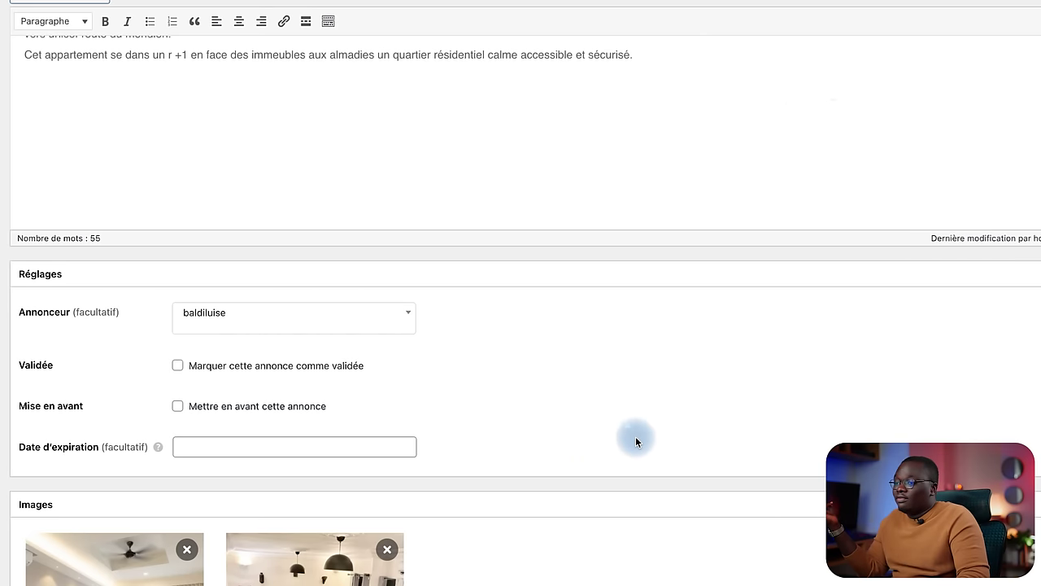
{"action": "left_click", "coordinate": [178, 406]}
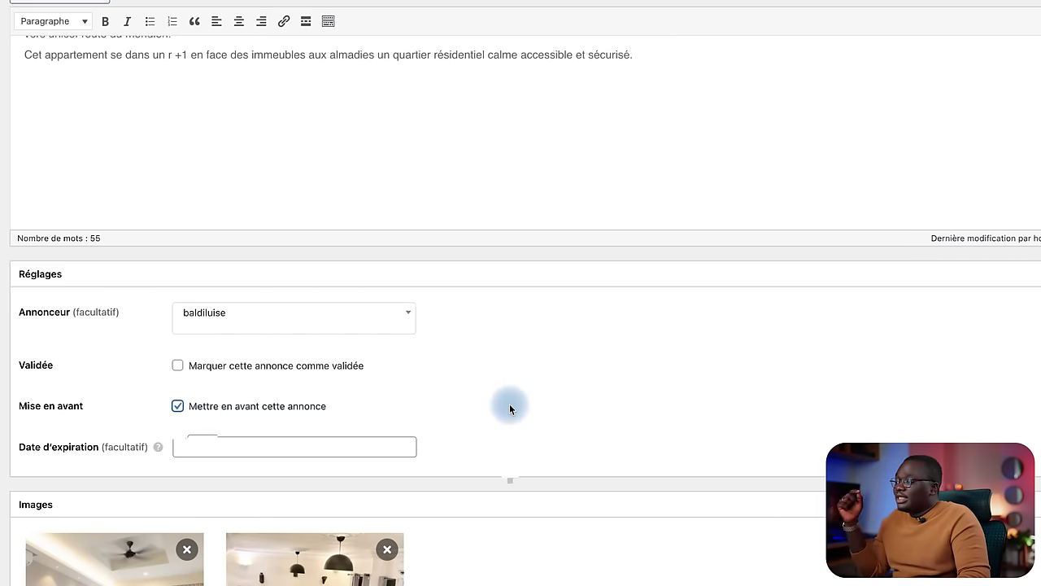
{"action": "left_click", "coordinate": [180, 368]}
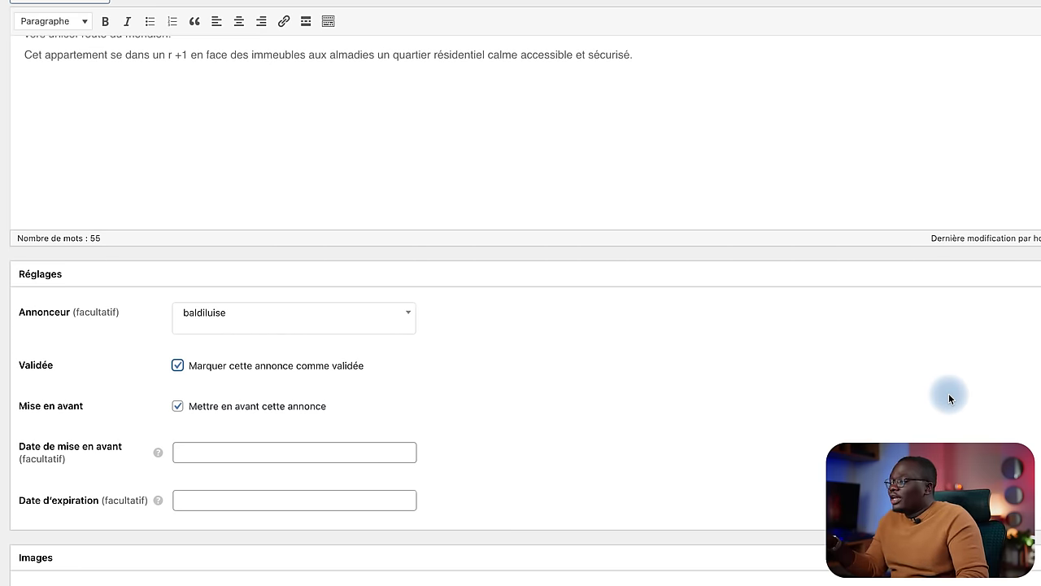
{"action": "scroll", "coordinate": [453, 472], "scroll_direction": "down", "scroll_amount": 1}
{"action": "scroll", "coordinate": [854, 409], "scroll_direction": "up", "scroll_amount": 4}
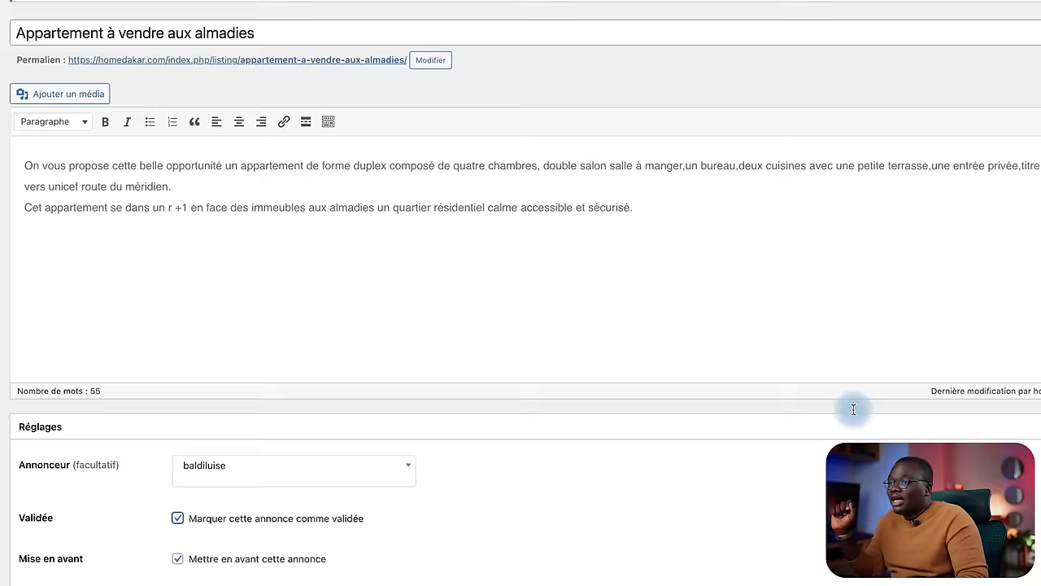
{"action": "left_click", "coordinate": [953, 259]}
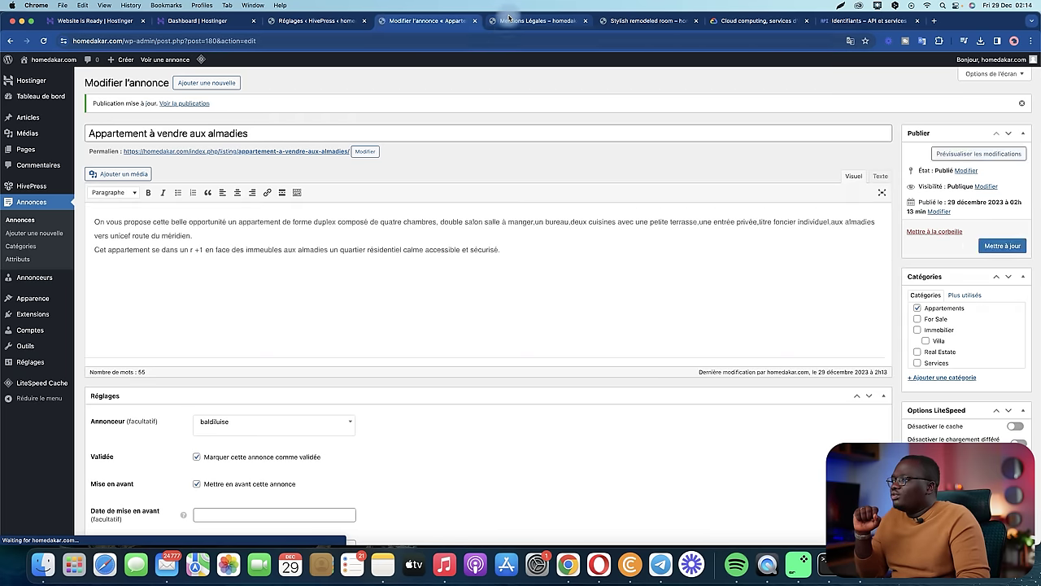
{"action": "left_click", "coordinate": [520, 20]}
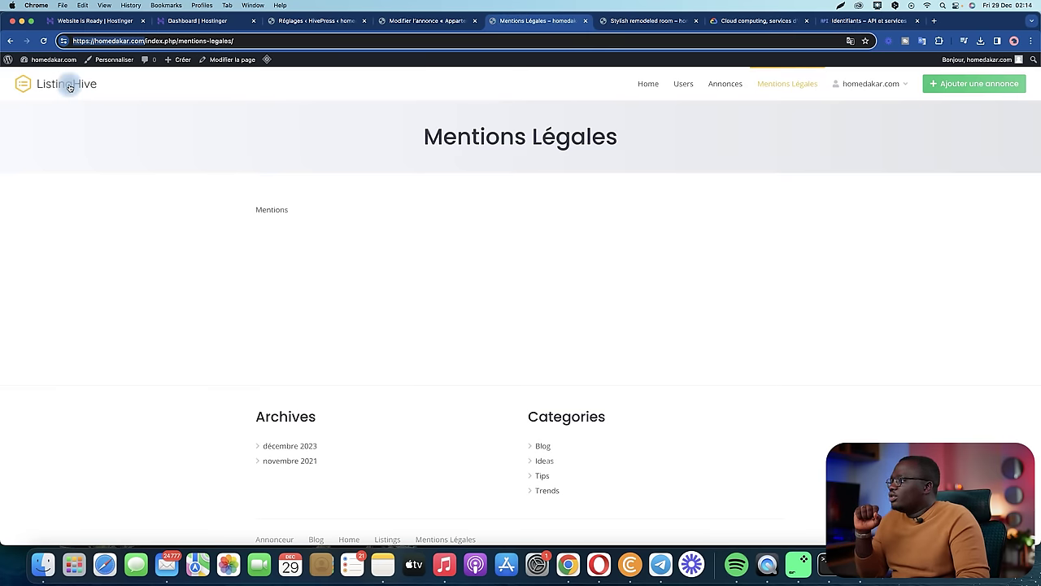
- Update the almadies listing with 'Validée' and 'Mettre en avant' unticked
{"action": "left_click", "coordinate": [65, 81]}
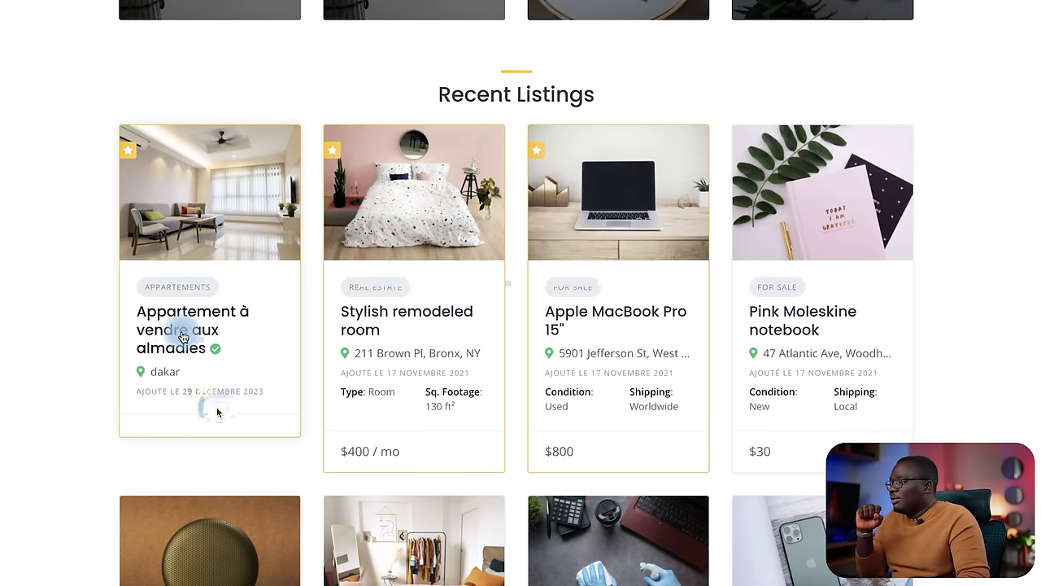
{"action": "scroll", "coordinate": [162, 341], "scroll_direction": "down", "scroll_amount": 1}
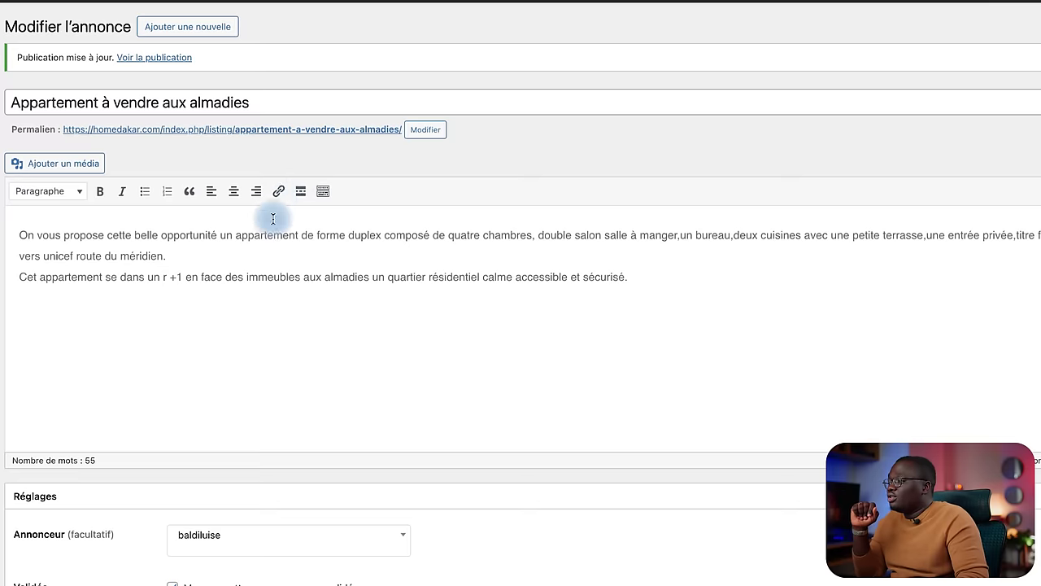
{"action": "scroll", "coordinate": [272, 218], "scroll_direction": "down", "scroll_amount": 8}
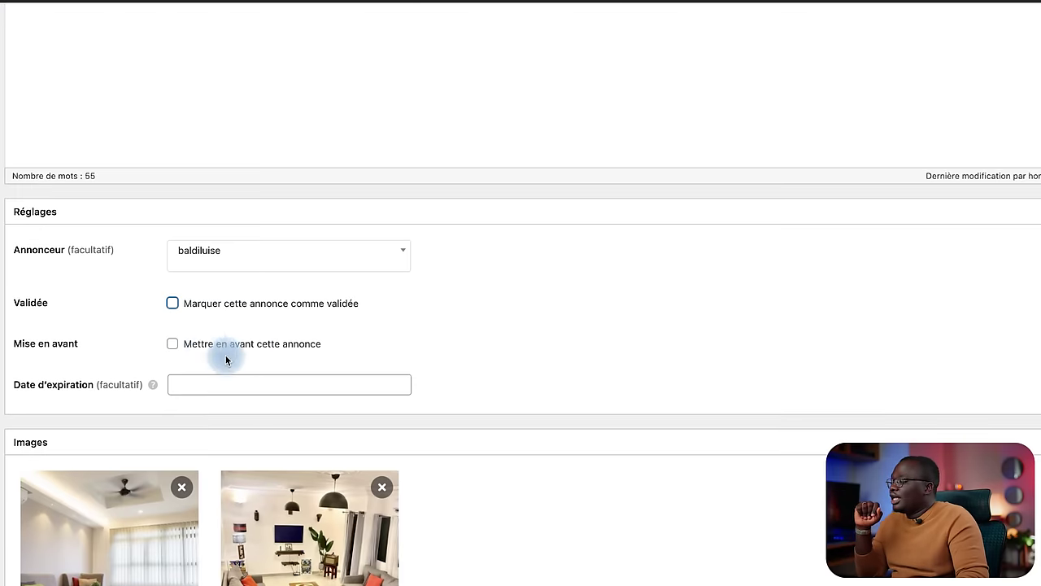
{"action": "scroll", "coordinate": [971, 390], "scroll_direction": "up", "scroll_amount": 5}
{"action": "scroll", "coordinate": [971, 390], "scroll_direction": "down", "scroll_amount": 4}
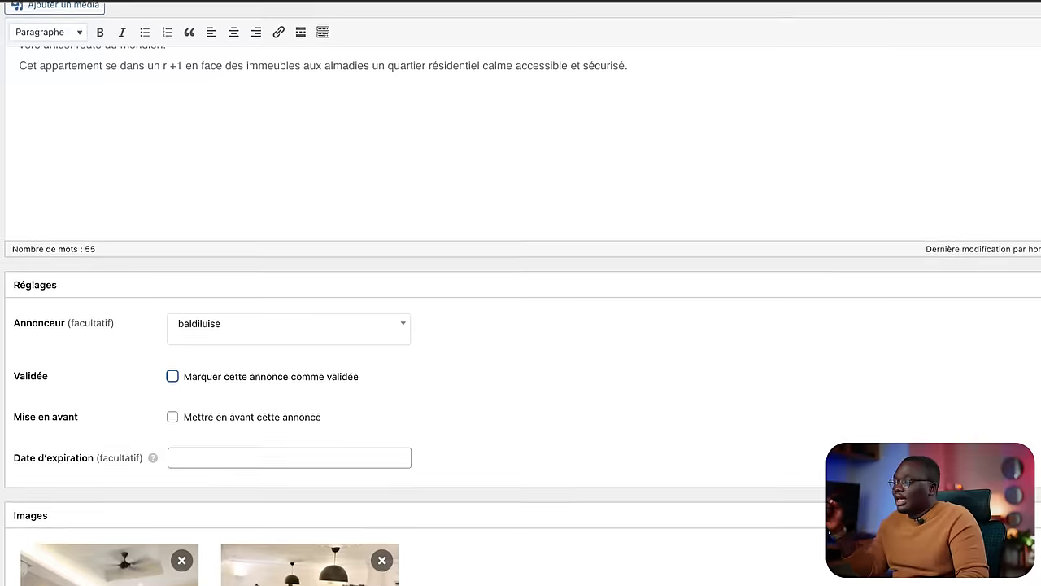
{"action": "scroll", "coordinate": [521, 293], "scroll_direction": "down", "scroll_amount": 1}
{"action": "left_click", "coordinate": [947, 261]}
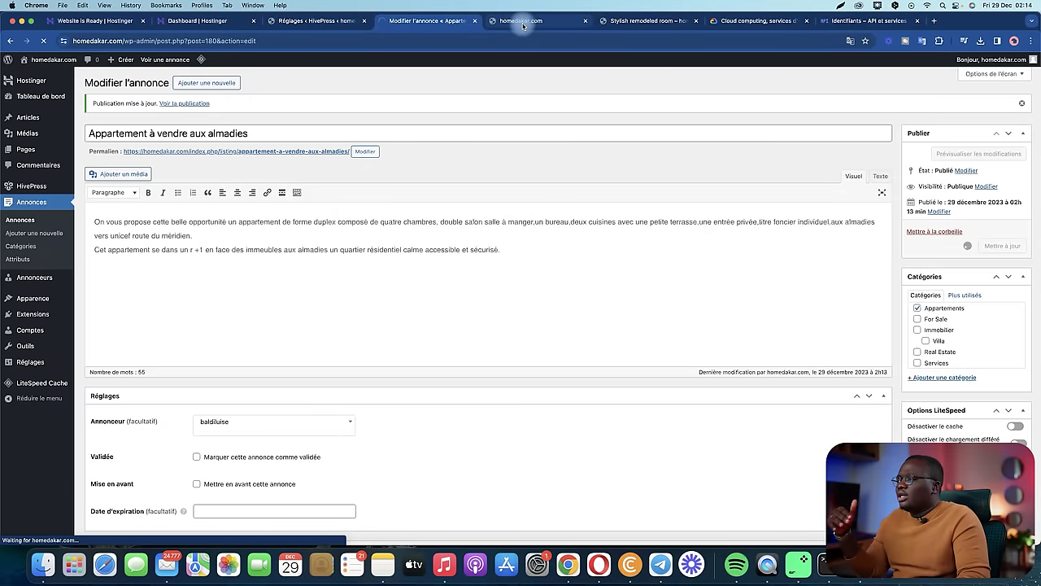
- Reload the homepage and check the almadies listing under Immobilier and on its public page
{"action": "left_click", "coordinate": [523, 24]}
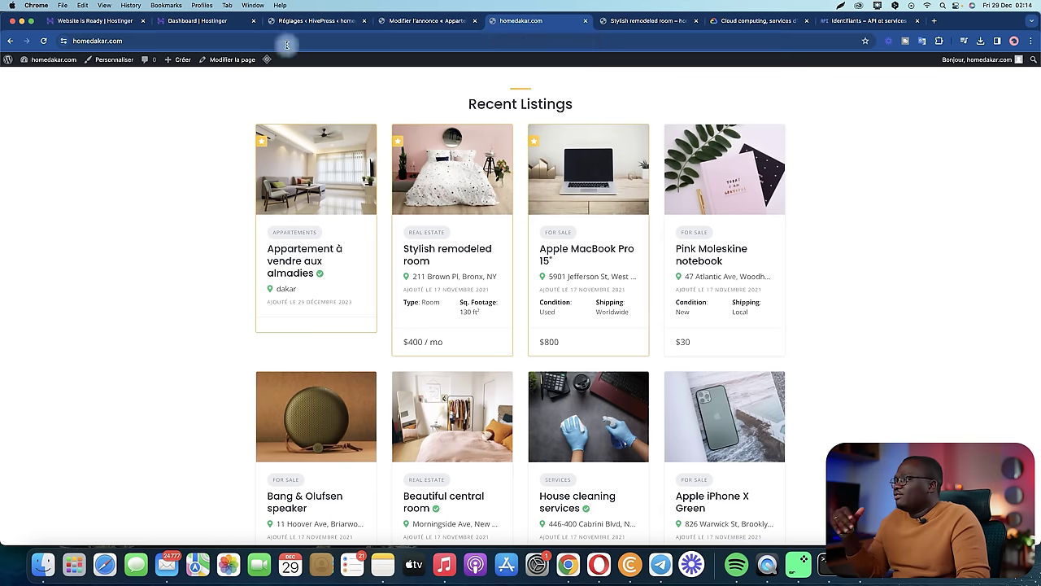
{"action": "left_click", "coordinate": [43, 40]}
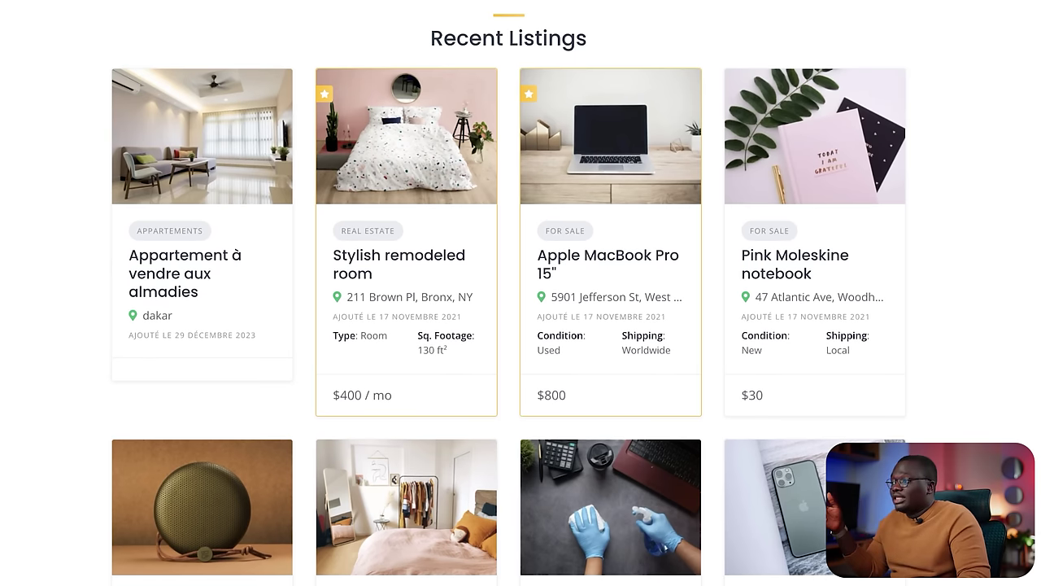
{"action": "scroll", "coordinate": [520, 293], "scroll_direction": "up", "scroll_amount": 5}
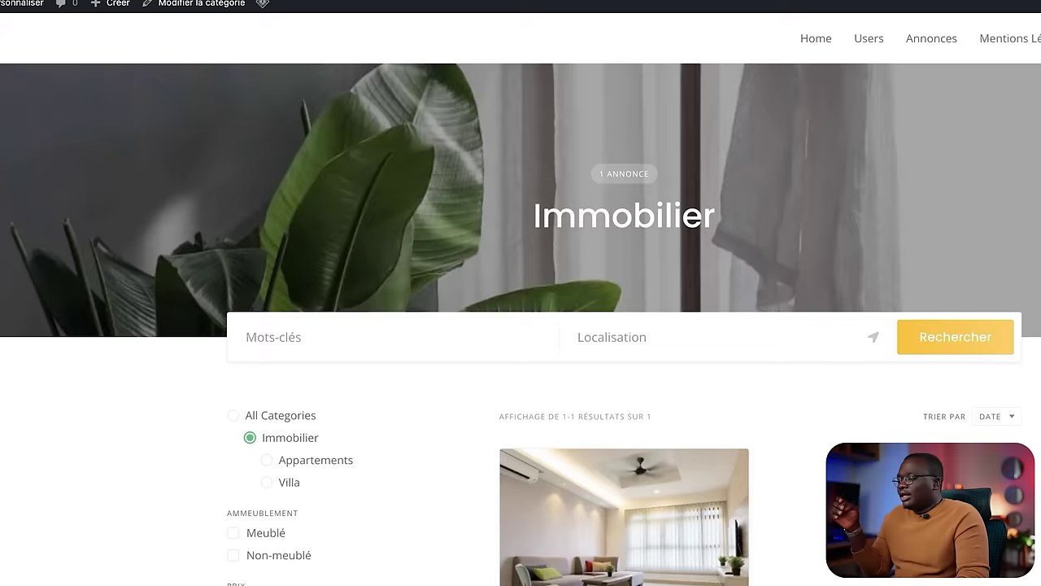
{"action": "scroll", "coordinate": [521, 325], "scroll_direction": "down", "scroll_amount": 5}
{"action": "scroll", "coordinate": [521, 326], "scroll_direction": "up", "scroll_amount": 3}
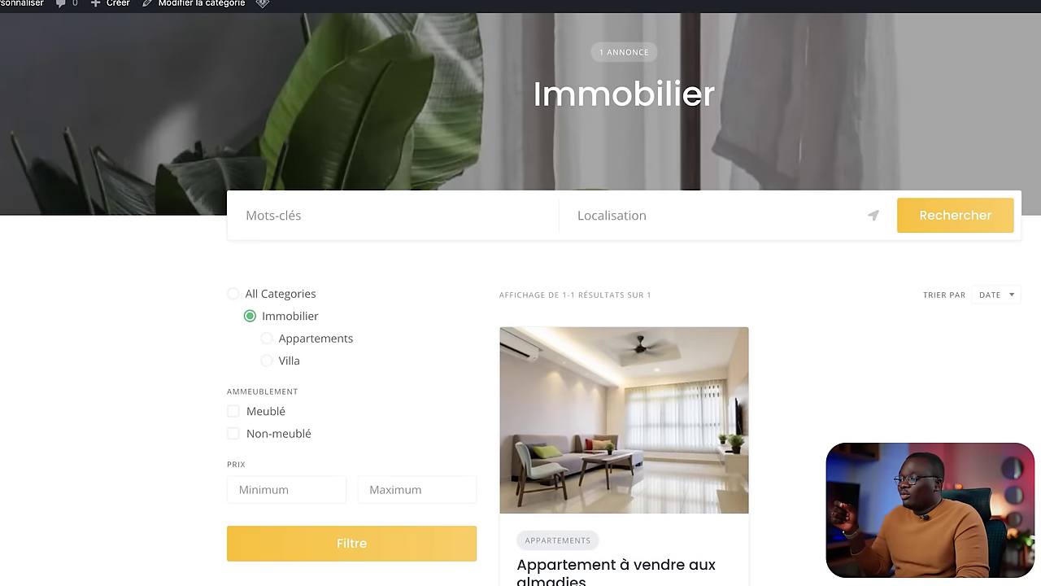
{"action": "left_click", "coordinate": [686, 455]}
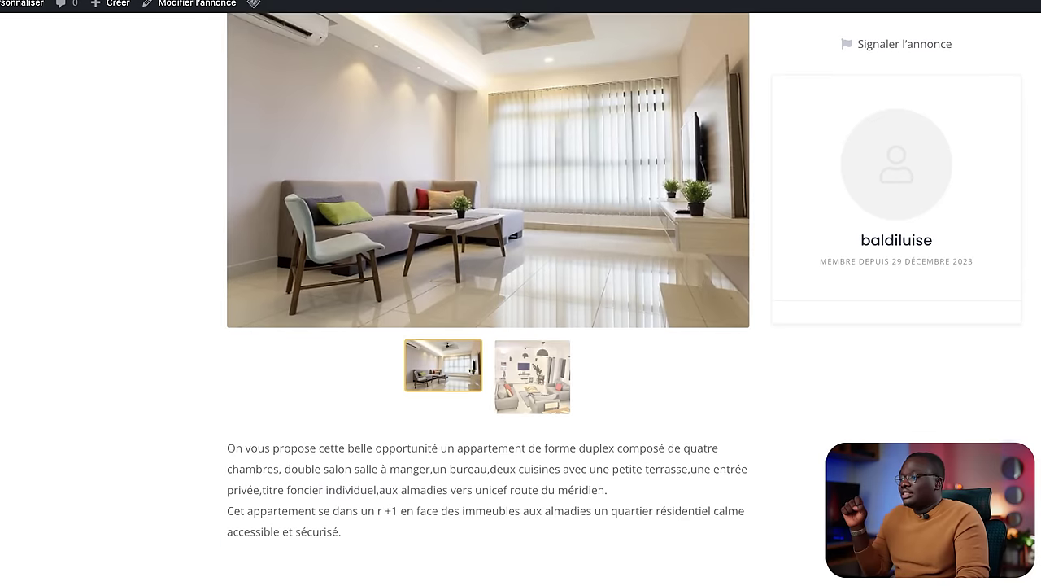
{"action": "scroll", "coordinate": [860, 233], "scroll_direction": "down", "scroll_amount": 3}
{"action": "scroll", "coordinate": [867, 314], "scroll_direction": "up", "scroll_amount": 5}
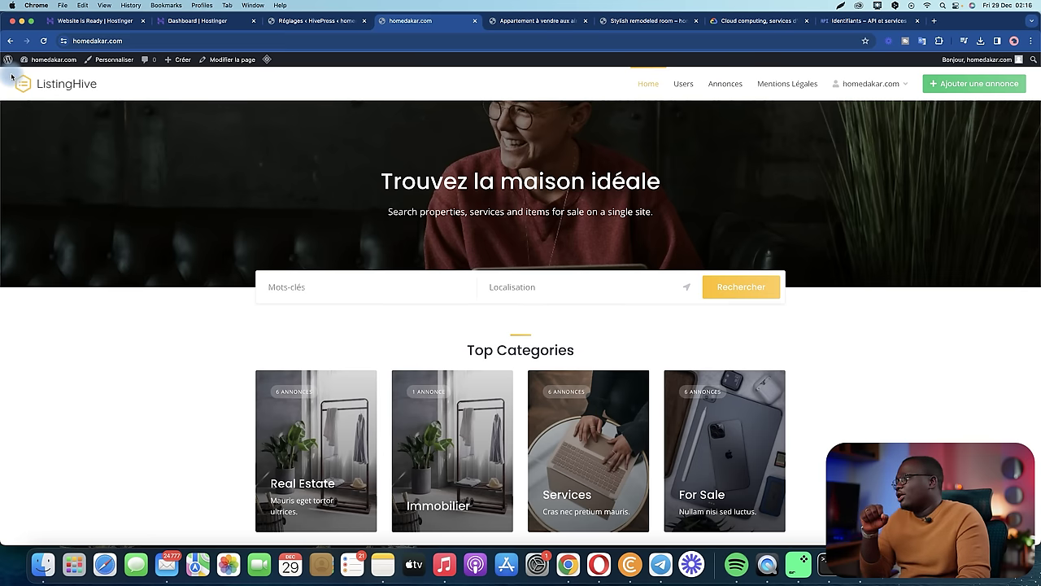
- In HivePress Réglages > Comptes, tick 'Rendre obligatoire une vérification de l'adresse e-mail' and save
{"action": "left_click", "coordinate": [56, 72]}
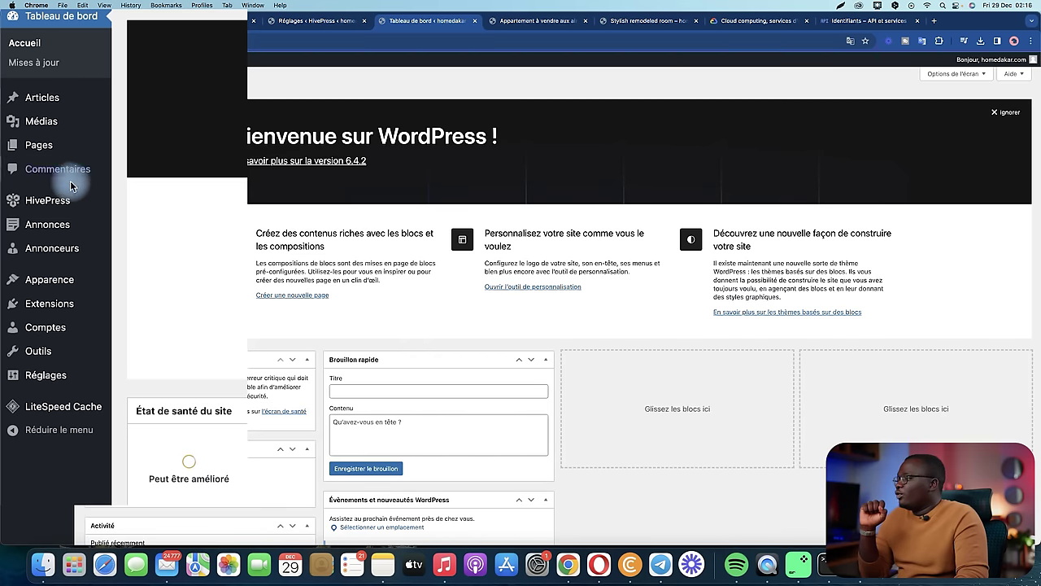
{"action": "mouse_move", "coordinate": [58, 199]}
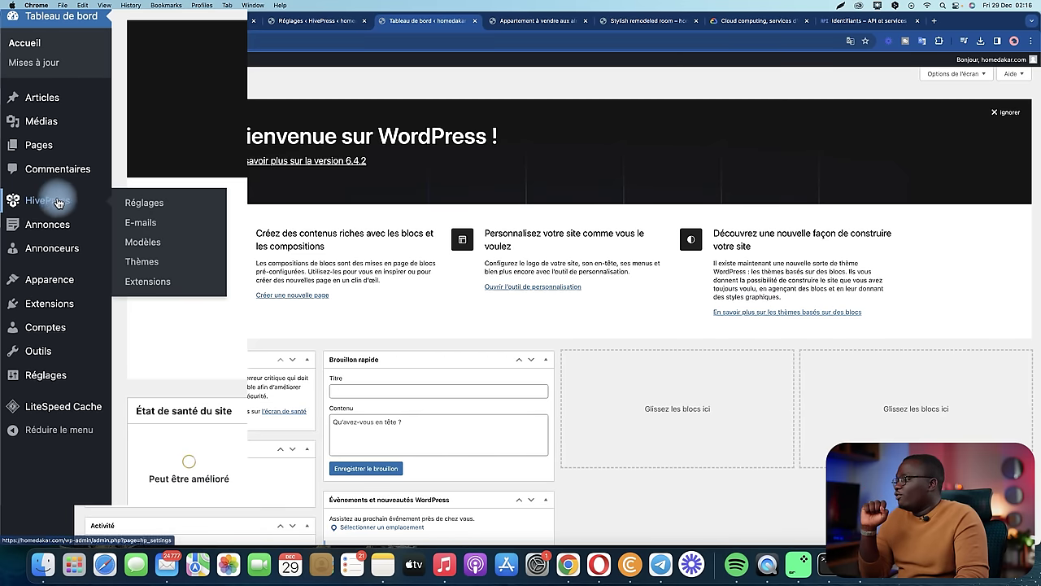
{"action": "left_click", "coordinate": [146, 202]}
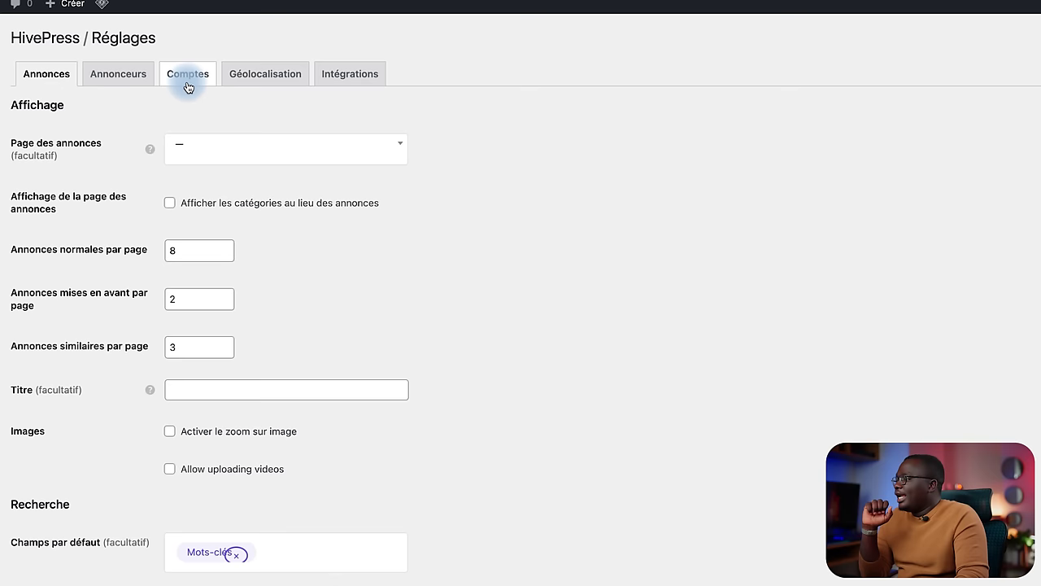
{"action": "left_click", "coordinate": [181, 85]}
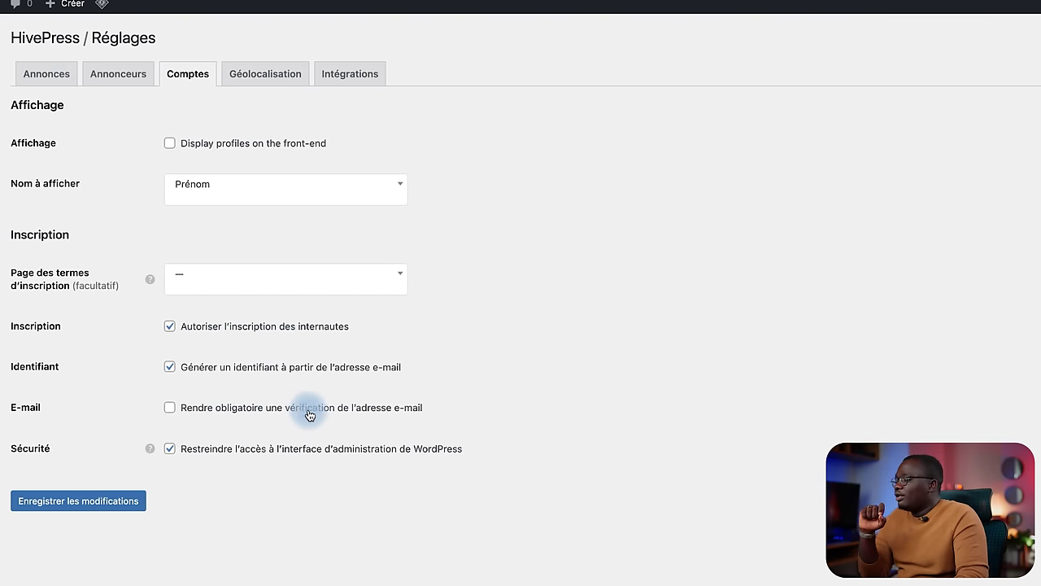
{"action": "left_click", "coordinate": [169, 408]}
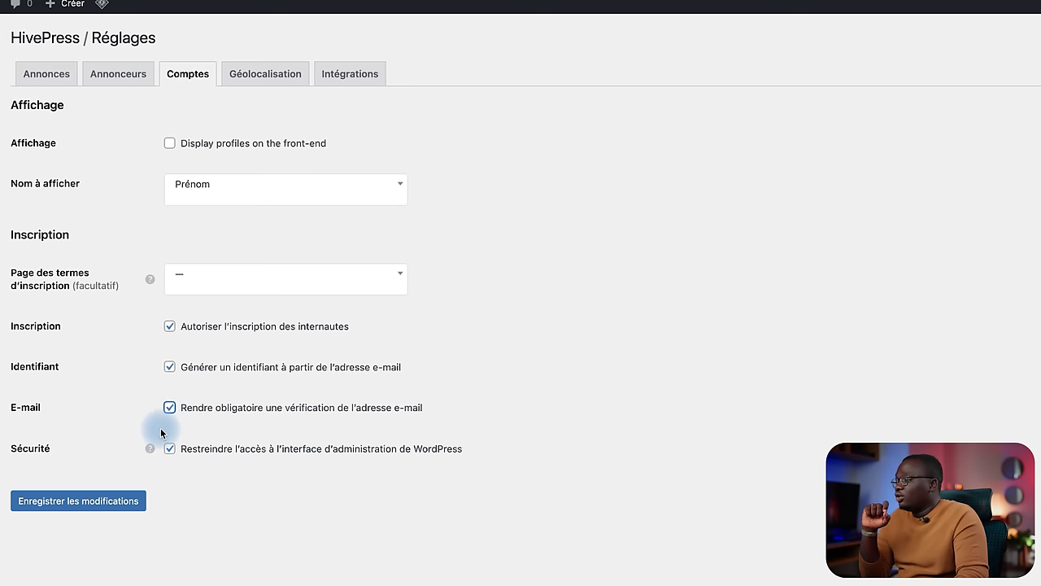
{"action": "left_click", "coordinate": [84, 505]}
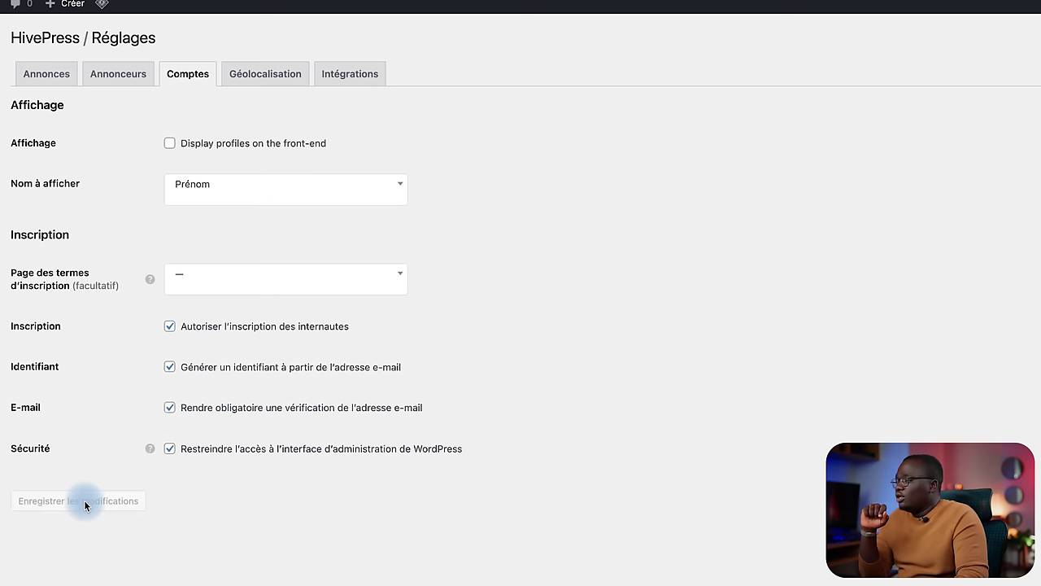
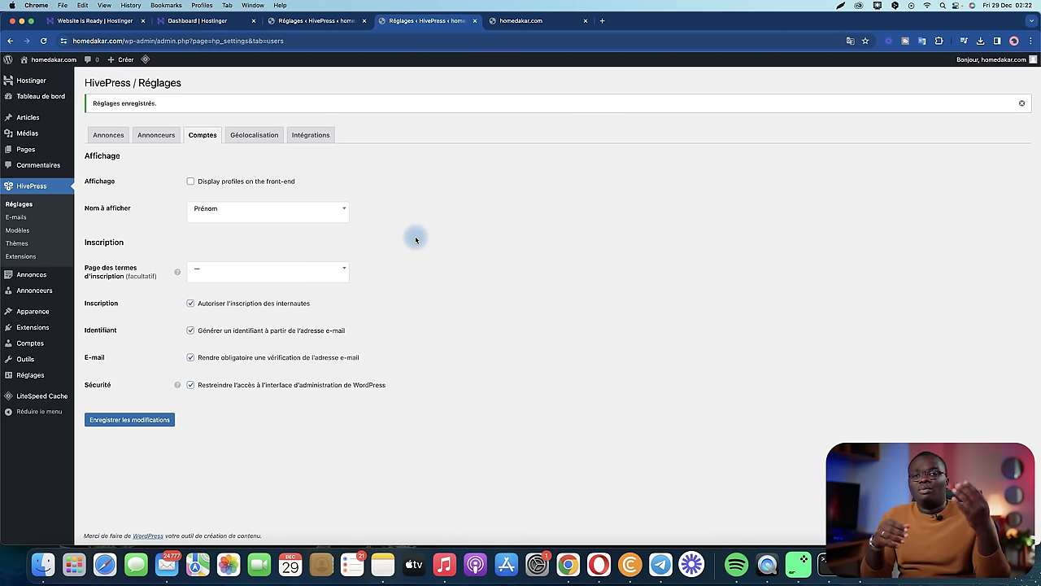
- Search the plugin directory for 'woocommerce' and install the WooCommerce plugin
{"action": "mouse_move", "coordinate": [32, 329]}
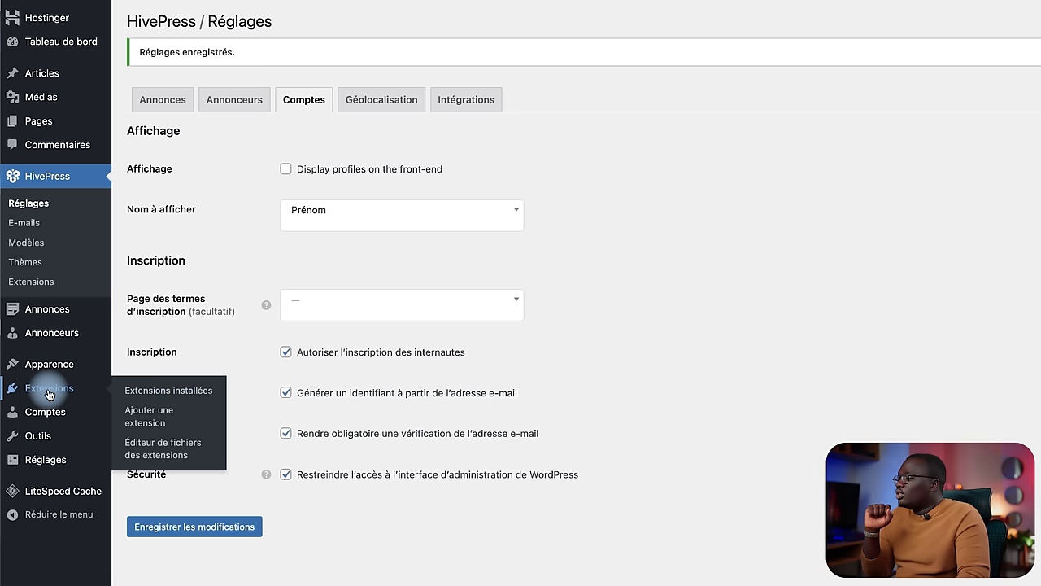
{"action": "left_click", "coordinate": [49, 390]}
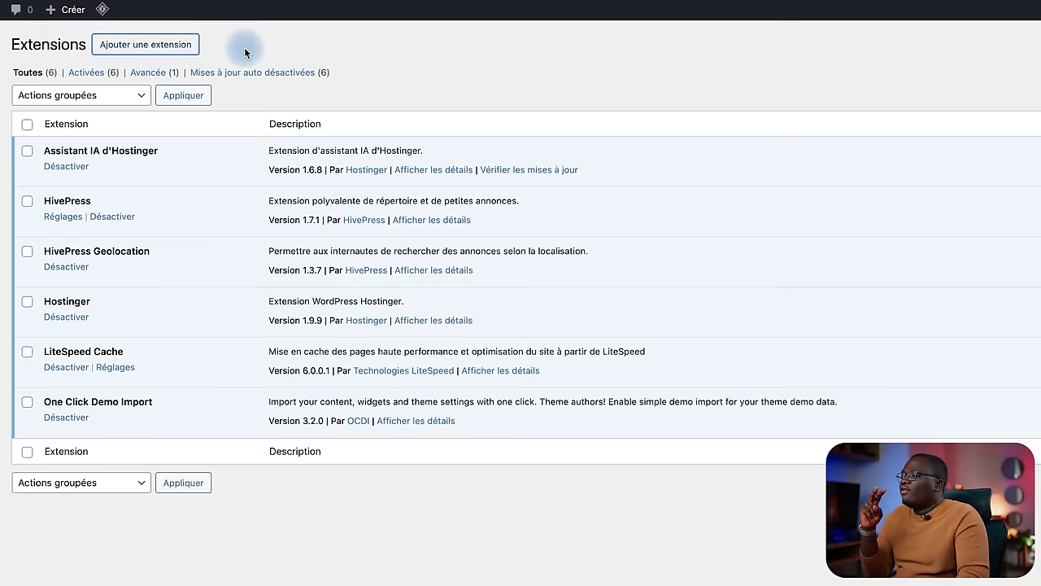
{"action": "left_click", "coordinate": [191, 44]}
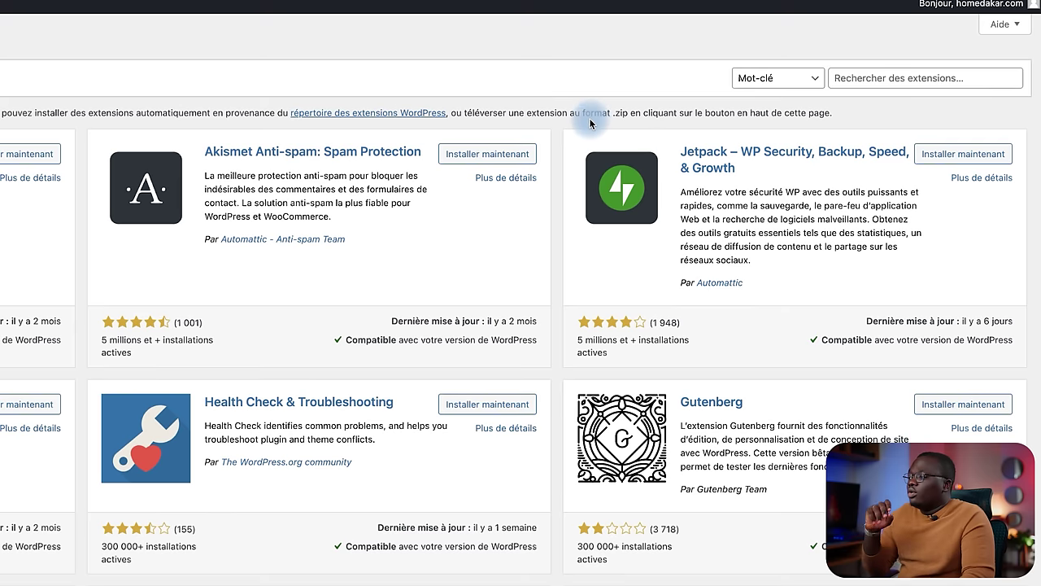
{"action": "left_click", "coordinate": [903, 73]}
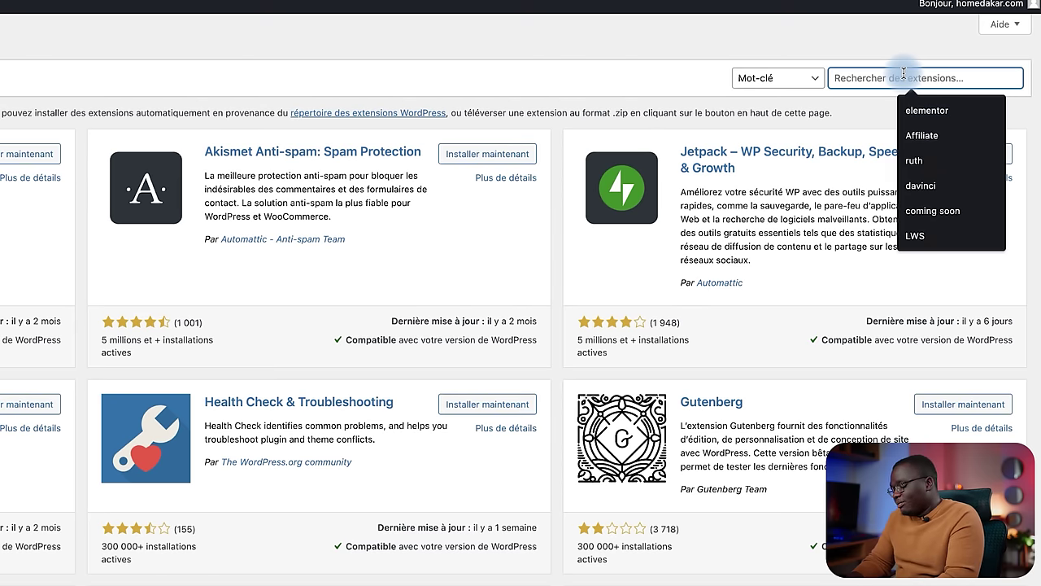
{"action": "type", "text": "woocommerce"}
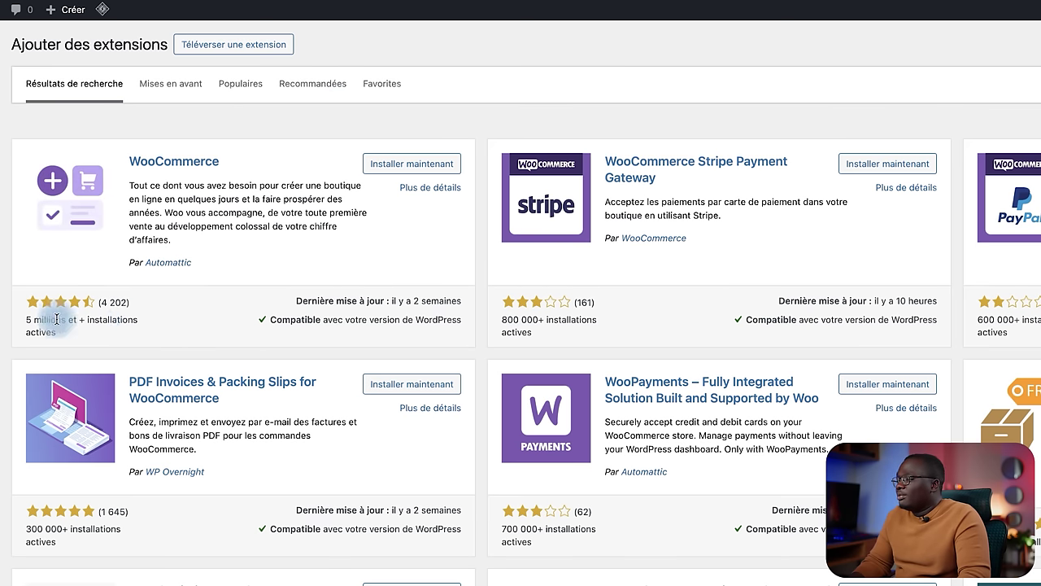
{"action": "left_click", "coordinate": [413, 167]}
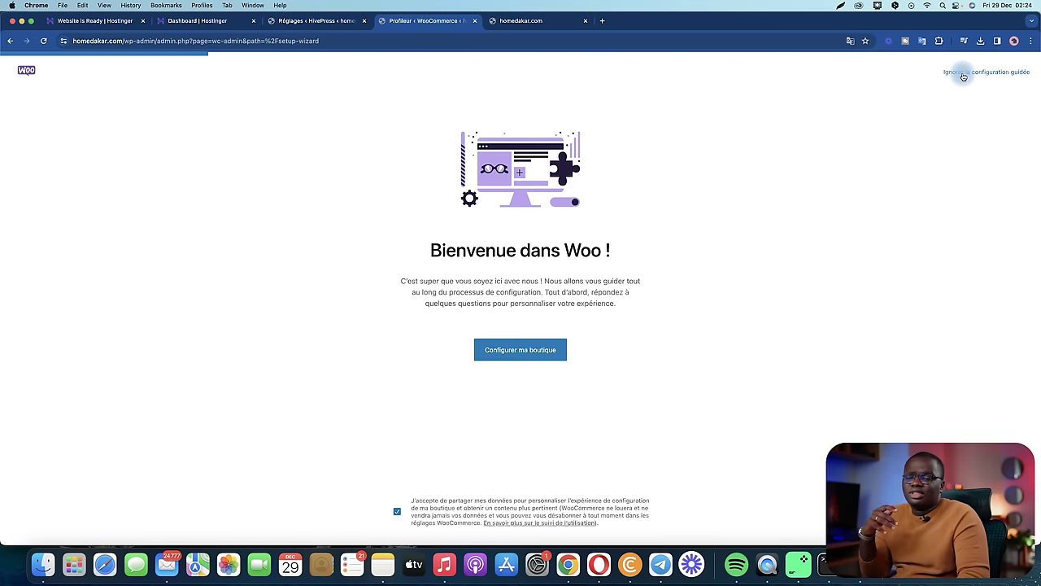
- Skip WooCommerce's guided setup and choose the business country from the location list
{"action": "left_click", "coordinate": [963, 76]}
{"action": "left_click", "coordinate": [519, 196]}
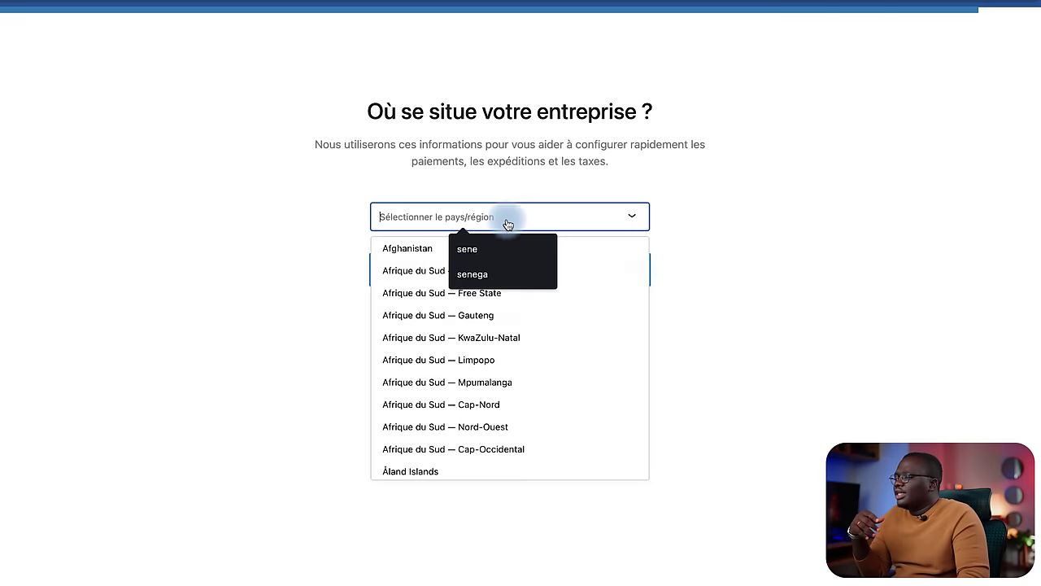
{"action": "scroll", "coordinate": [470, 426], "scroll_direction": "down", "scroll_amount": 2}
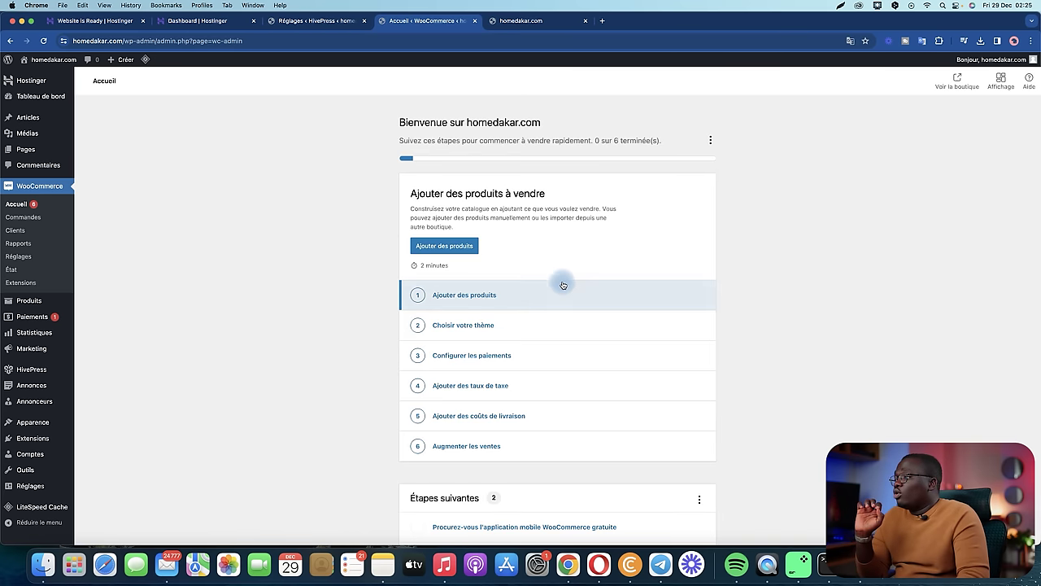
{"action": "scroll", "coordinate": [550, 330], "scroll_direction": "down", "scroll_amount": 10}
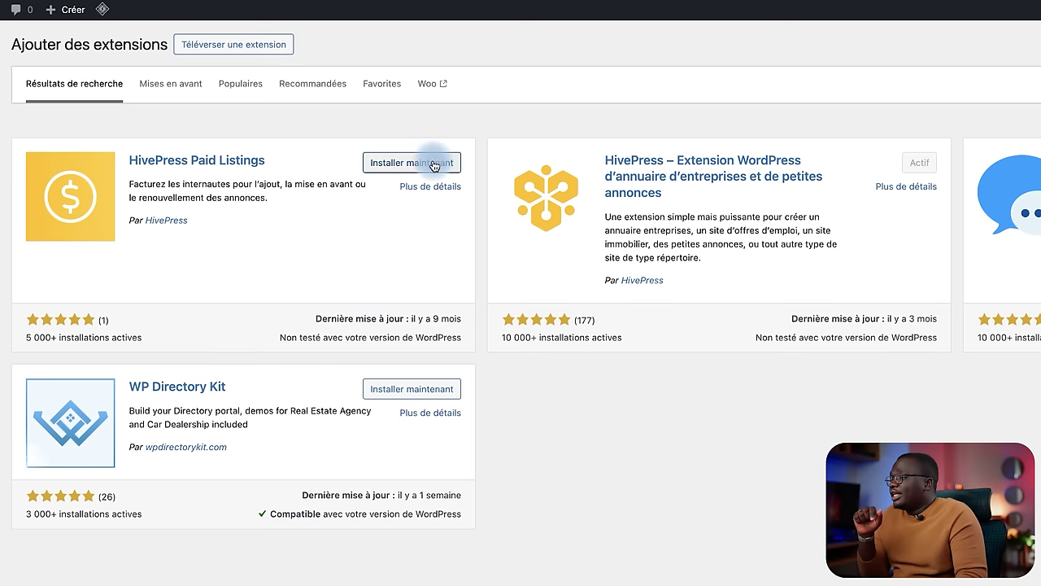
- Install and activate HivePress Paid Listings from the plugin search results
{"action": "left_click", "coordinate": [73, 146]}
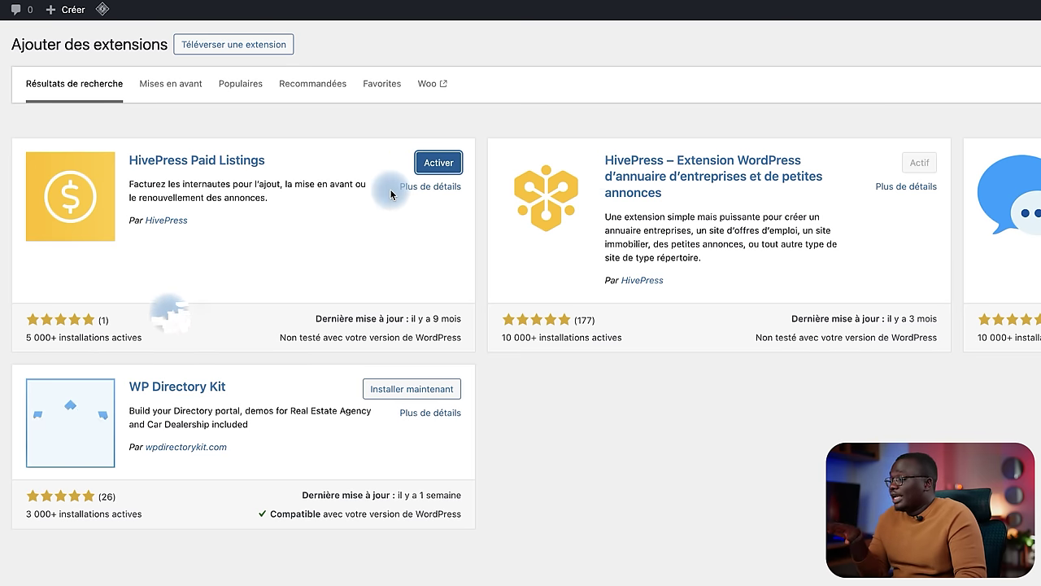
{"action": "left_click", "coordinate": [437, 163]}
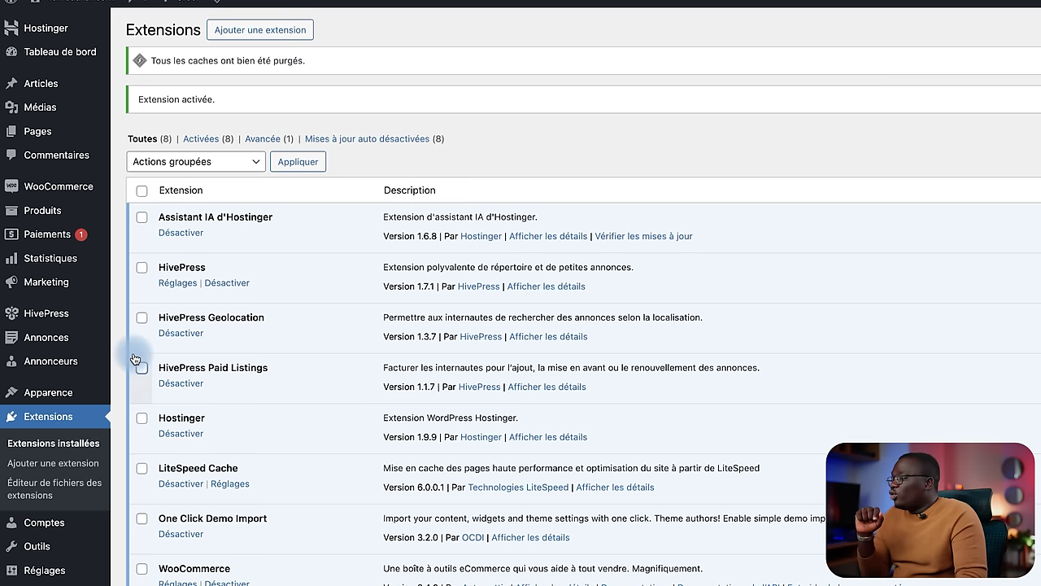
{"action": "mouse_move", "coordinate": [30, 290]}
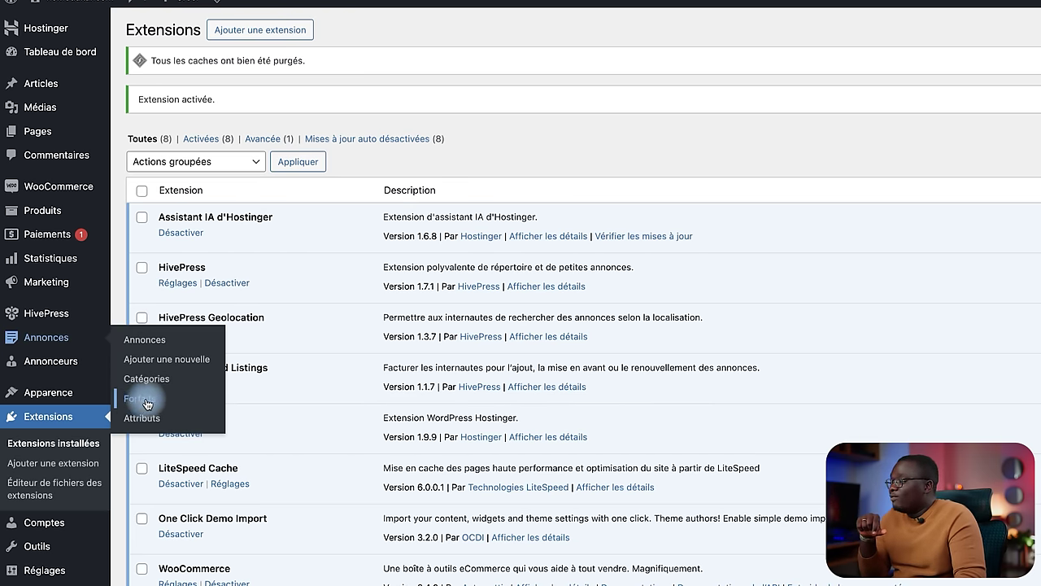
- Create a listing package titled 'Gratuit' with a listing limit of 1 and publish it
{"action": "left_click", "coordinate": [144, 399]}
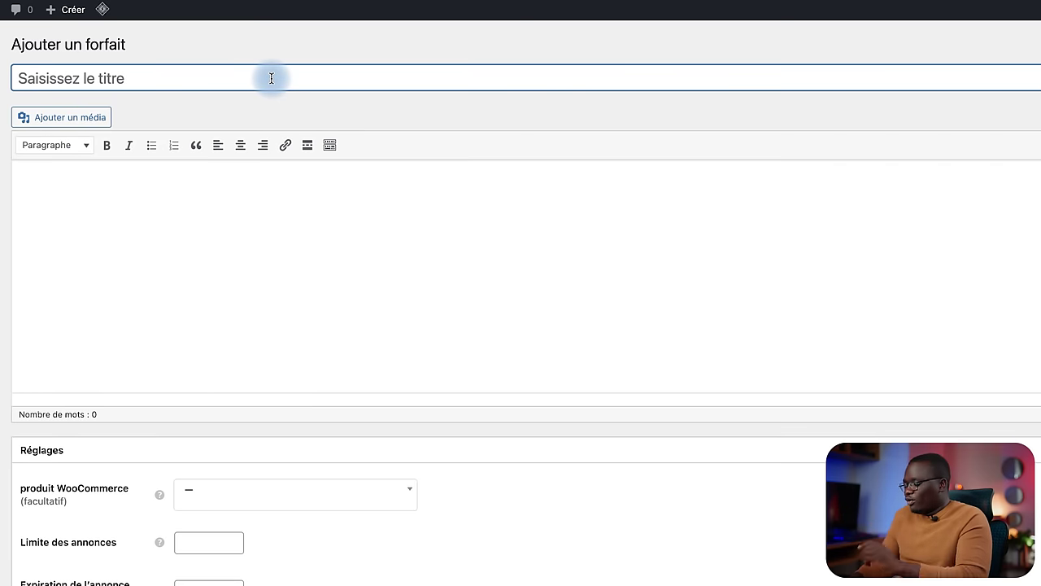
{"action": "type", "text": "Grat"}
{"action": "scroll", "coordinate": [383, 89], "scroll_direction": "down", "scroll_amount": 3}
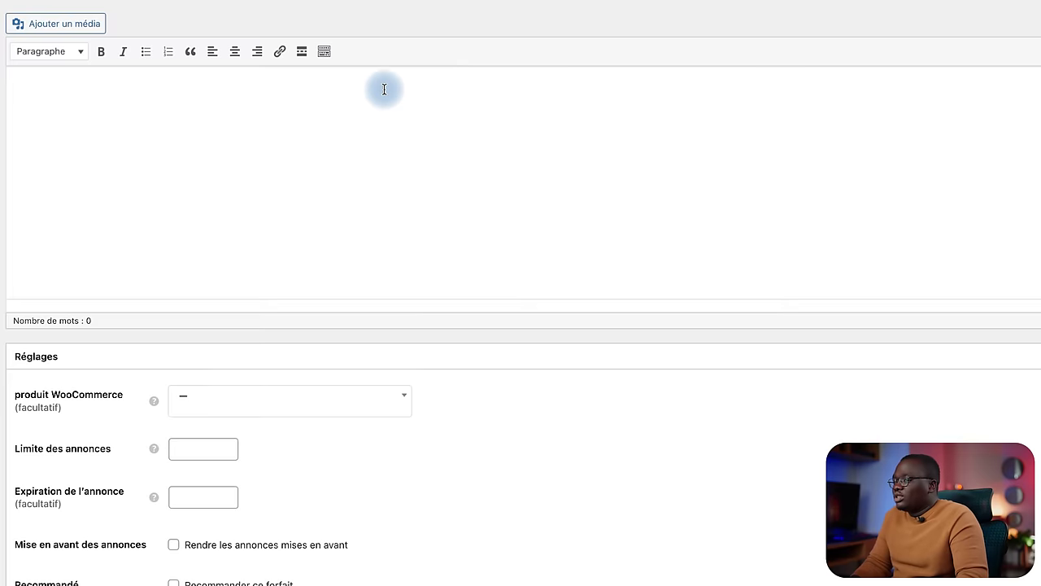
{"action": "left_click", "coordinate": [195, 415]}
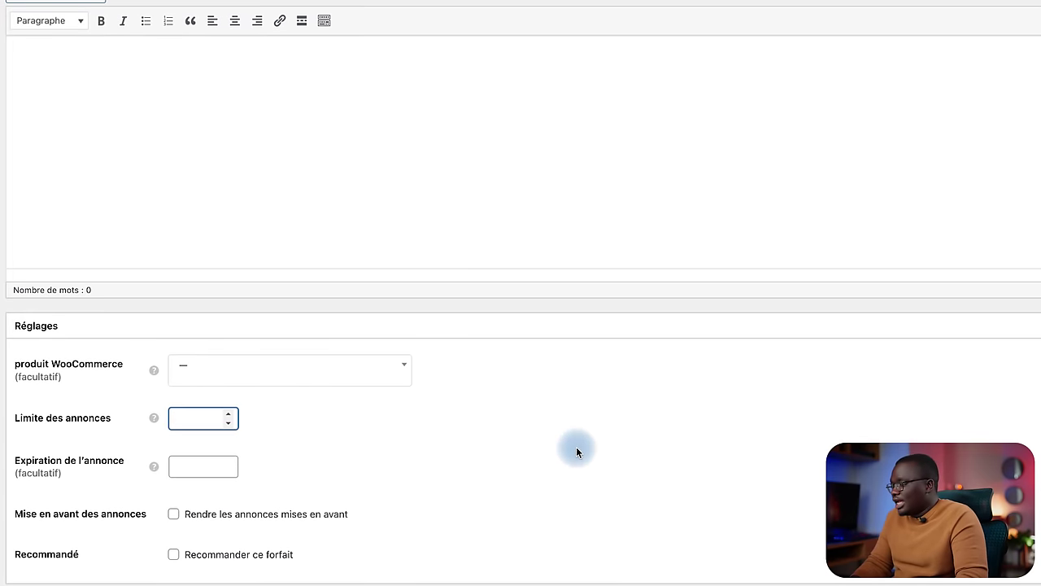
{"action": "type", "text": "1"}
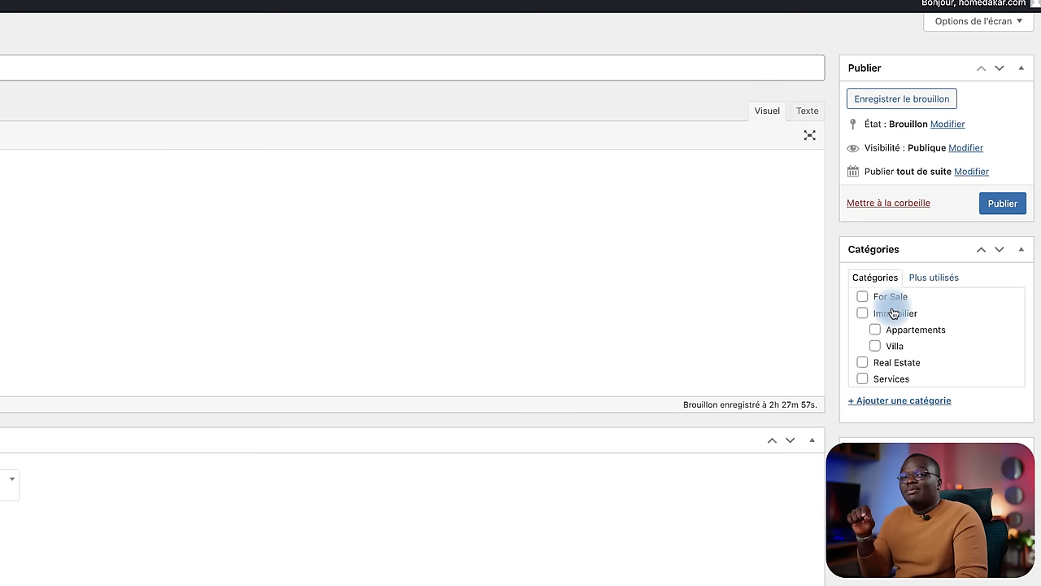
{"action": "left_click", "coordinate": [863, 313]}
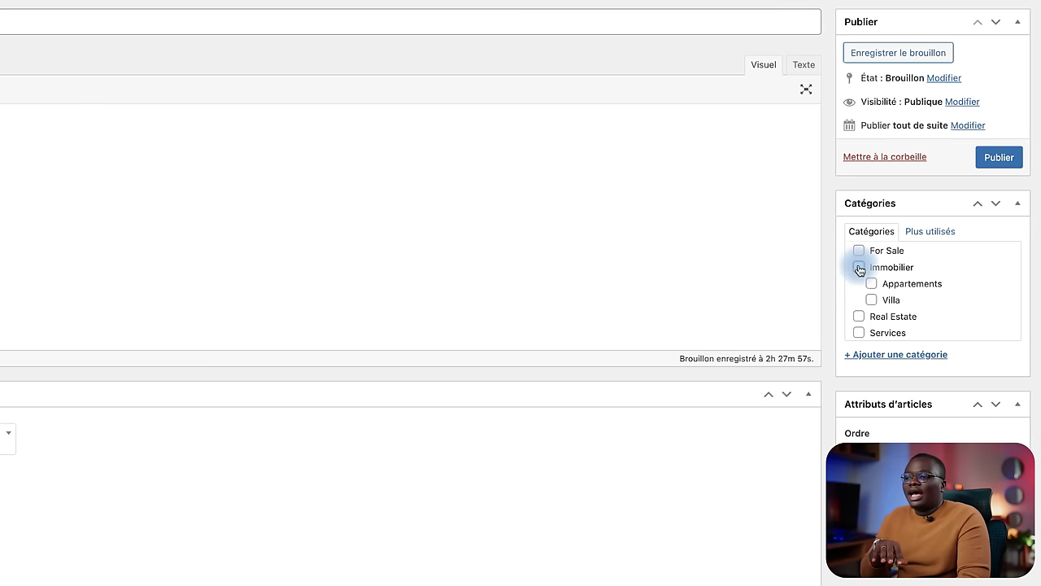
{"action": "left_click", "coordinate": [1001, 157]}
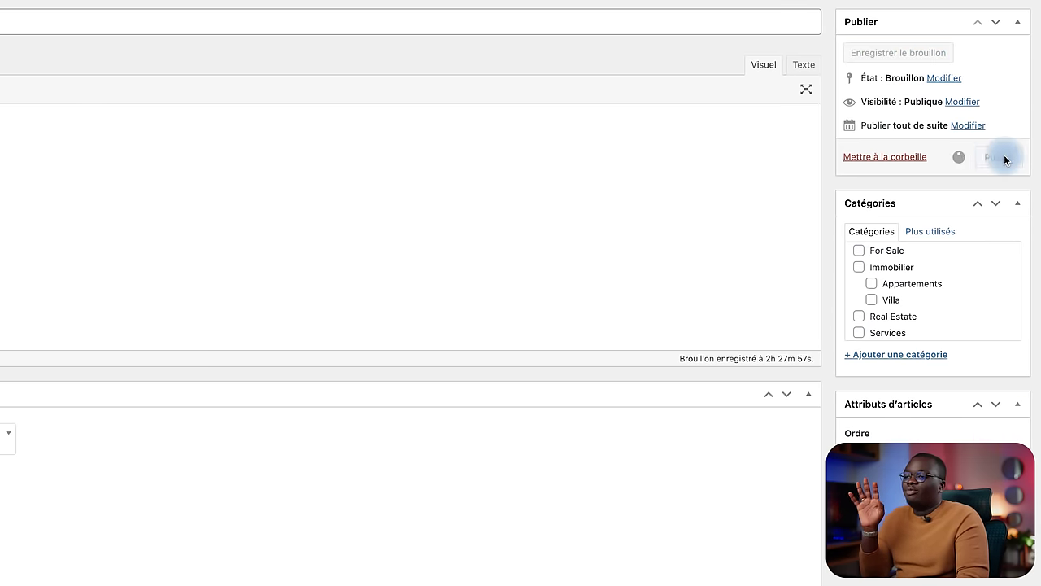
- Assign Gratuit to all six categories, keeping limit 1, and update the package
{"action": "left_click", "coordinate": [175, 428]}
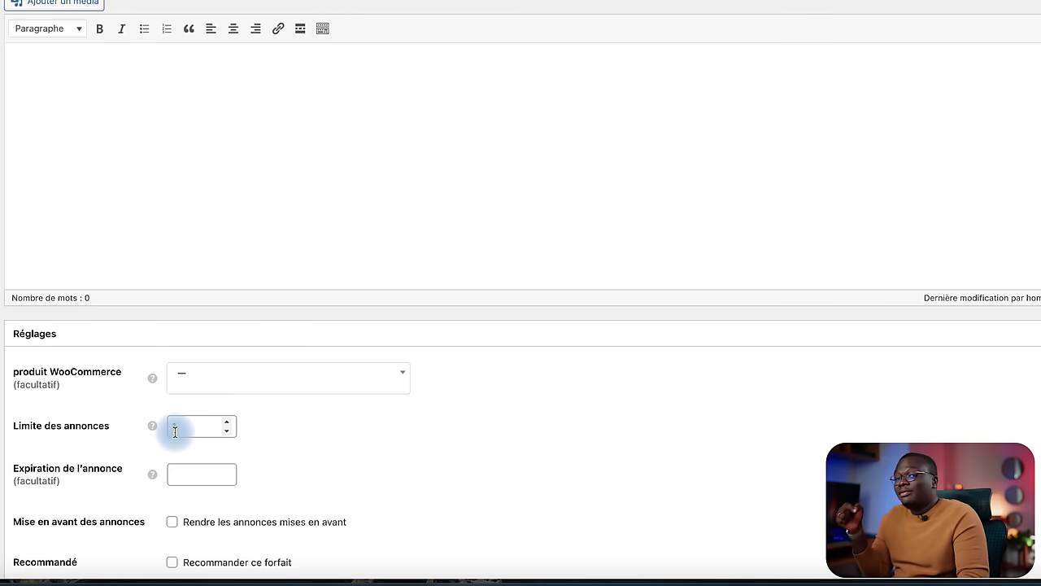
{"action": "type", "text": "1"}
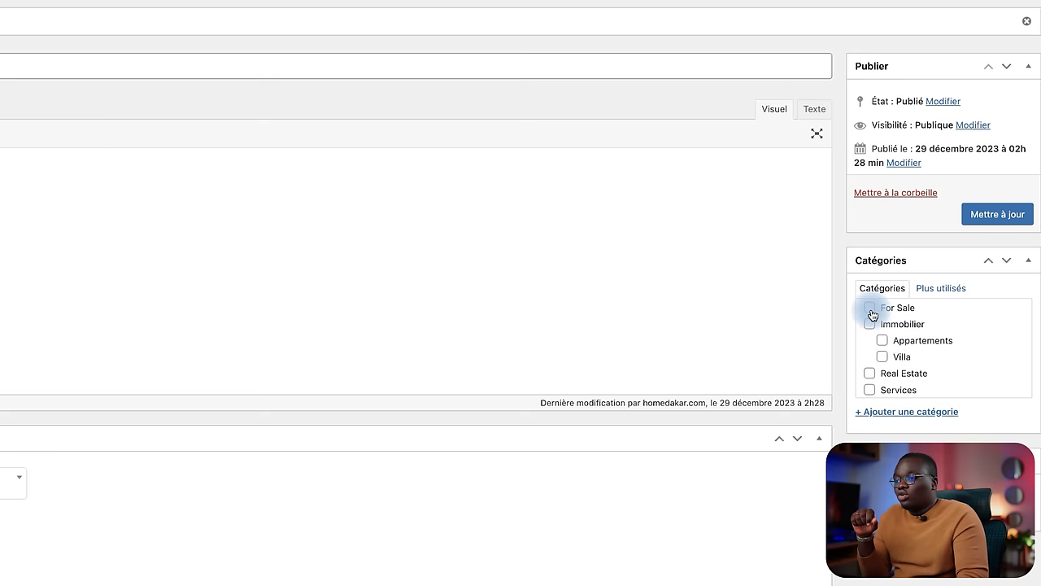
{"action": "left_click", "coordinate": [917, 294]}
{"action": "left_click", "coordinate": [870, 324]}
{"action": "left_click", "coordinate": [882, 340]}
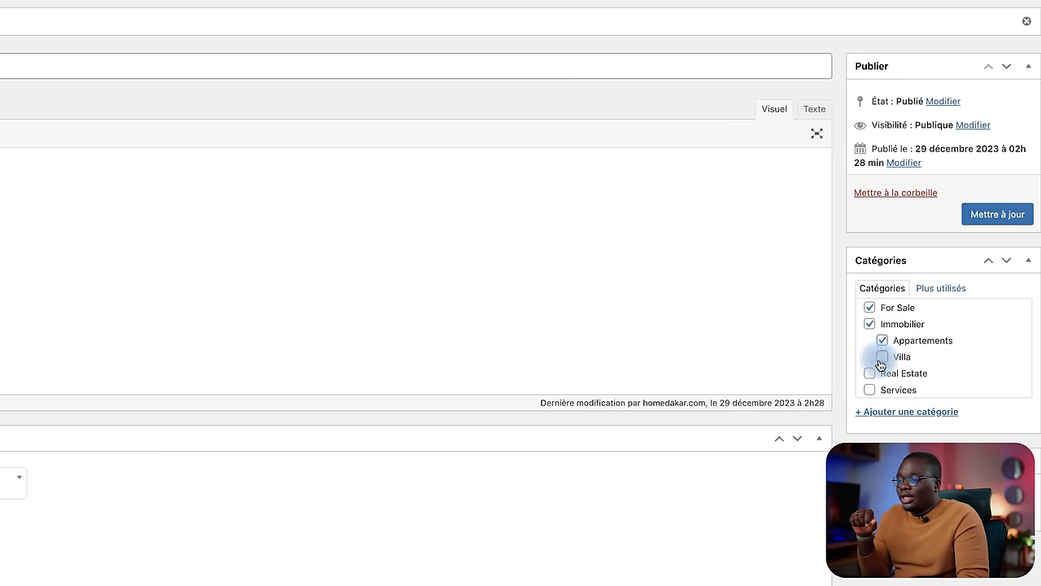
{"action": "left_click", "coordinate": [882, 357]}
{"action": "left_click", "coordinate": [869, 372]}
{"action": "left_click", "coordinate": [869, 389]}
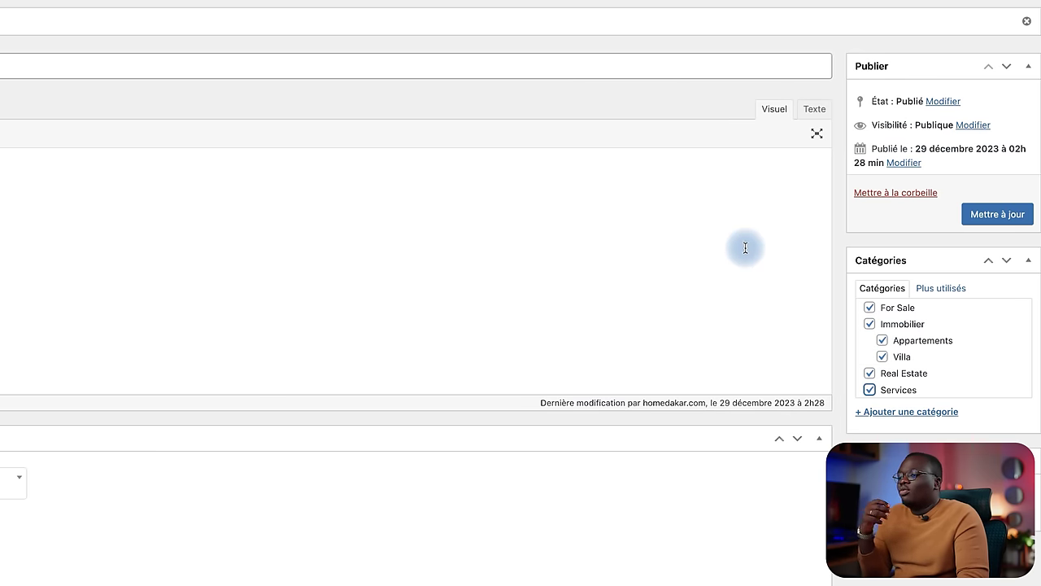
{"action": "left_click", "coordinate": [992, 215]}
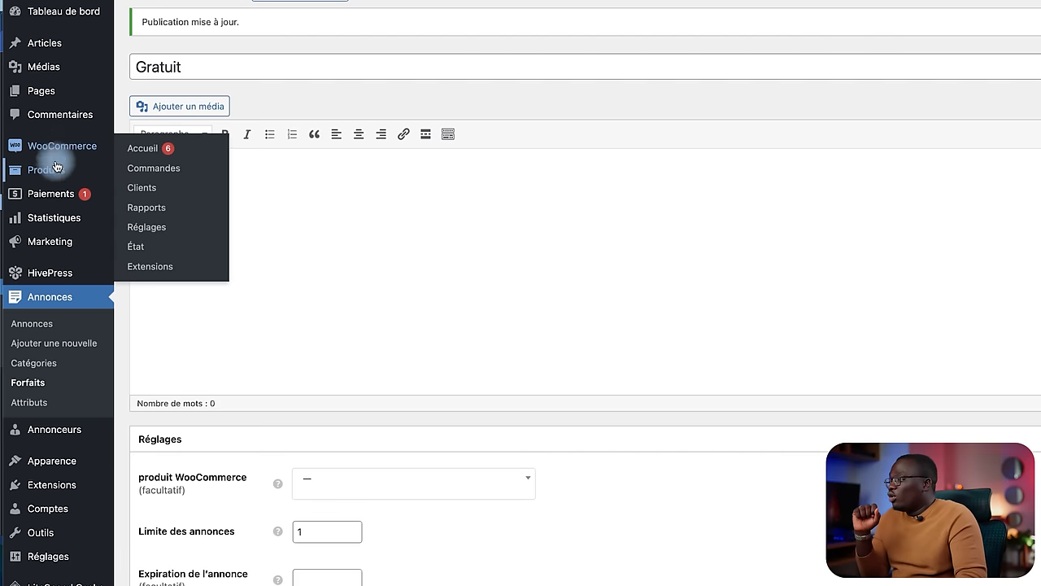
- Publish a virtual product 'Premium' with regular price 3000 and promo price 2900
{"action": "mouse_move", "coordinate": [15, 176]}
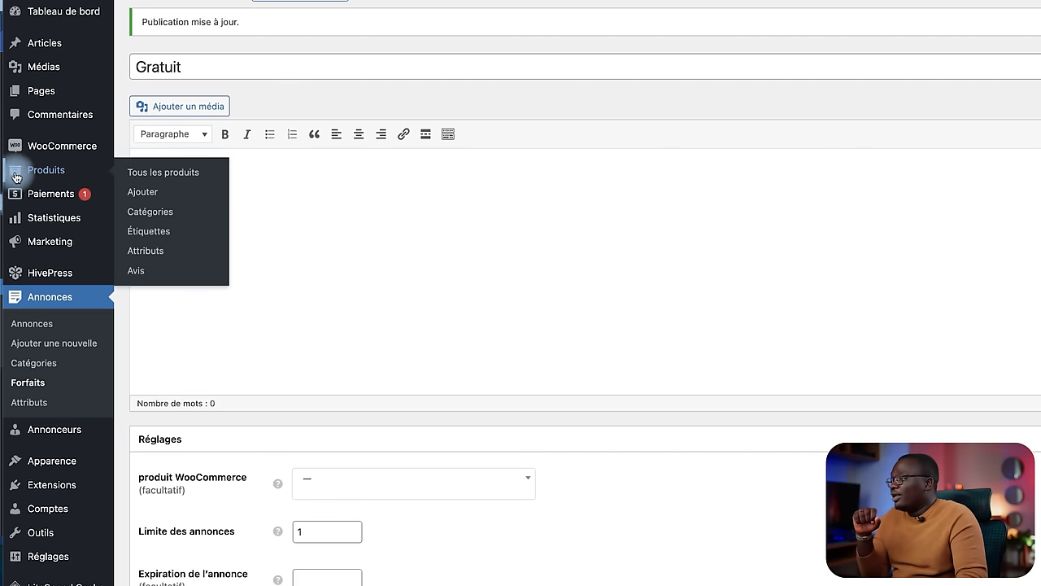
{"action": "left_click", "coordinate": [144, 194]}
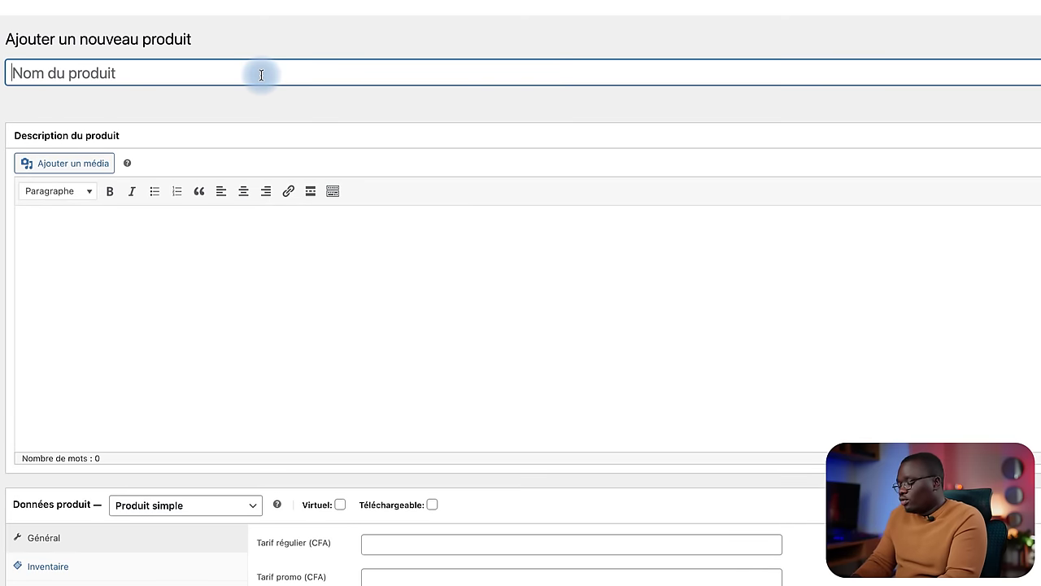
{"action": "type", "text": "Premium"}
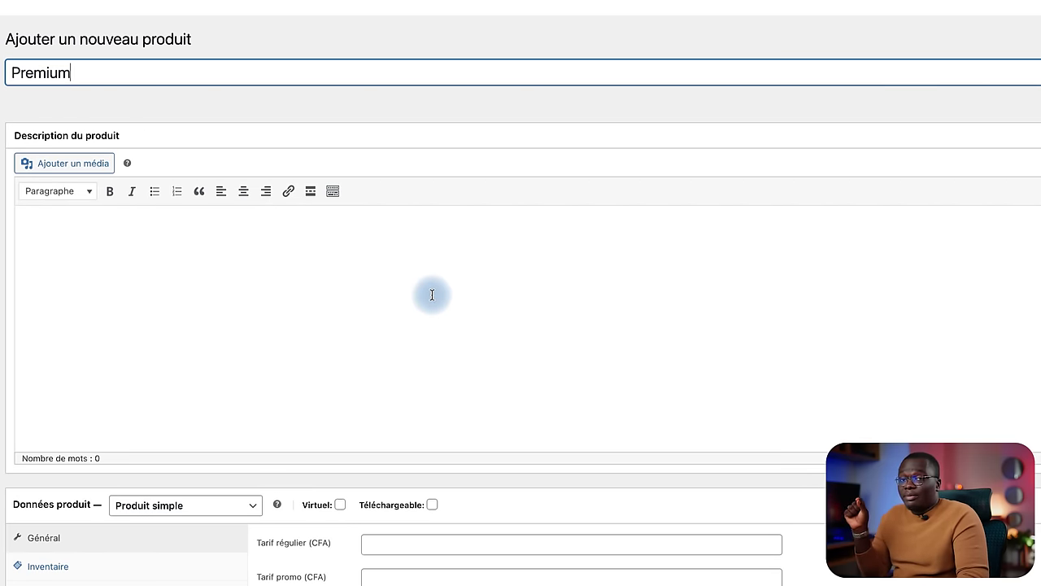
{"action": "scroll", "coordinate": [541, 289], "scroll_direction": "down", "scroll_amount": 4}
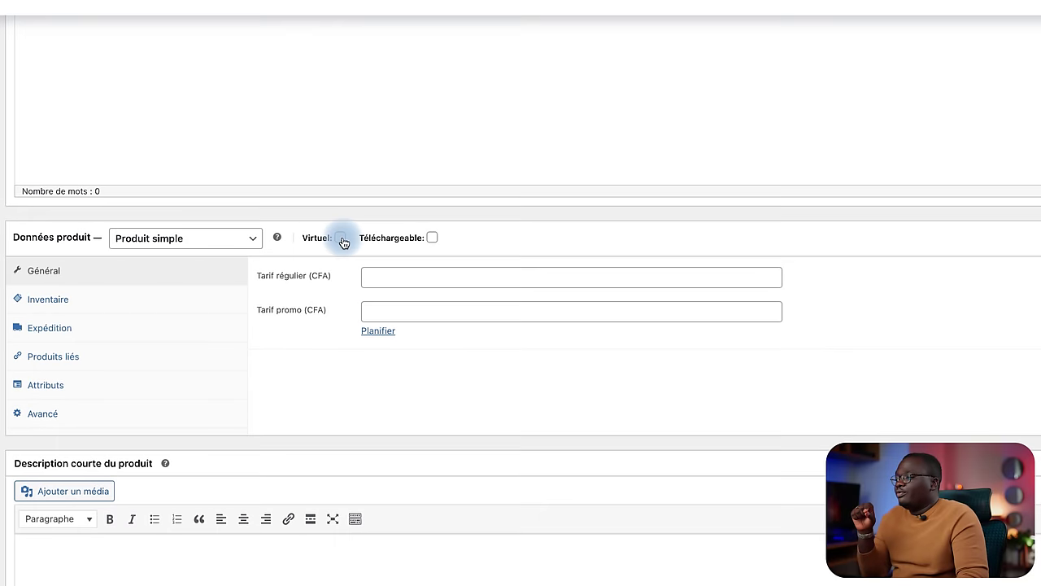
{"action": "left_click", "coordinate": [342, 238]}
{"action": "left_click", "coordinate": [439, 278]}
{"action": "type", "text": "3000"}
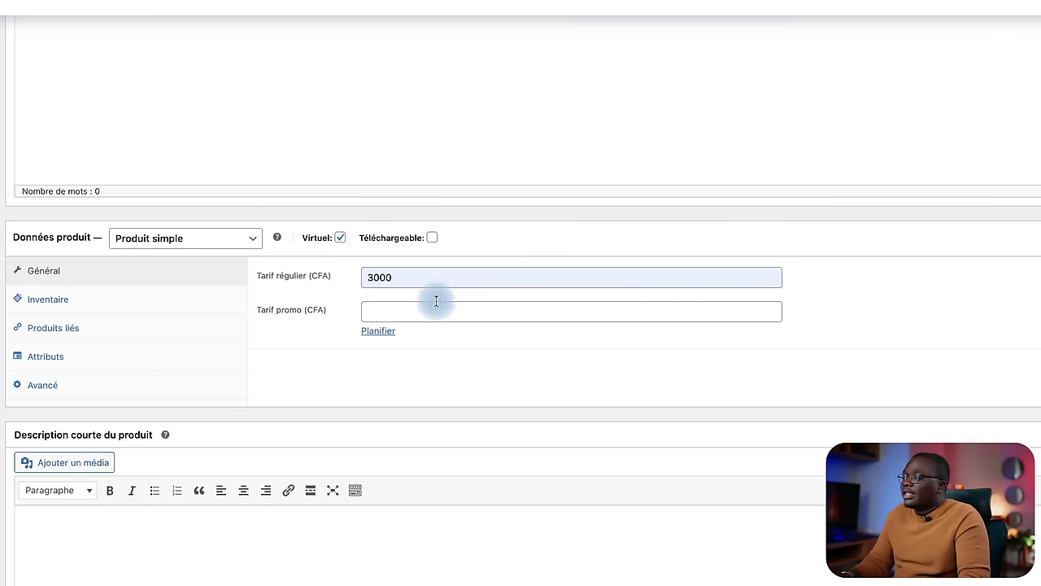
{"action": "left_click", "coordinate": [425, 310]}
{"action": "type", "text": "29"}
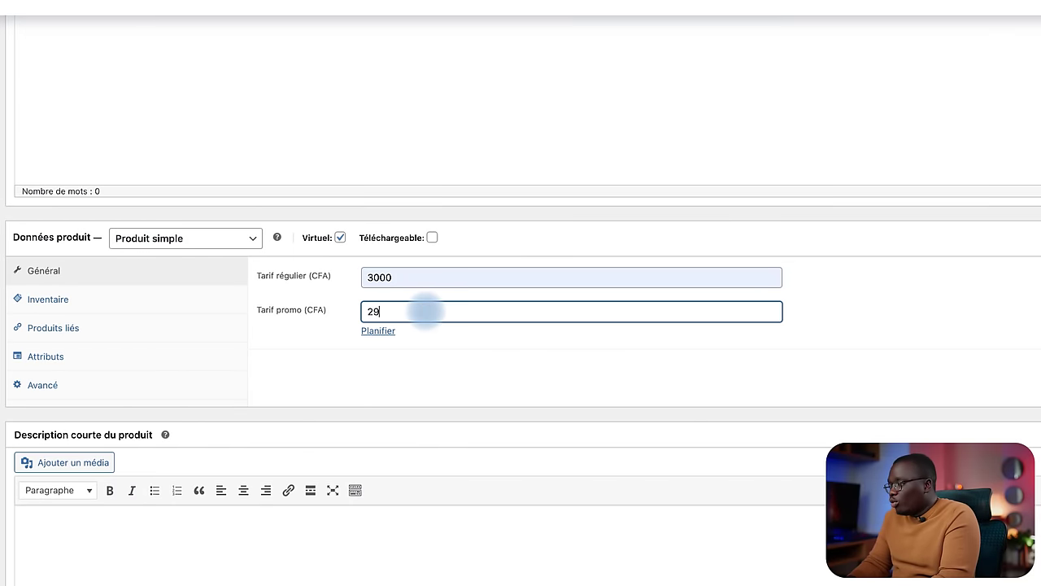
{"action": "type", "text": "00"}
{"action": "left_click", "coordinate": [458, 348]}
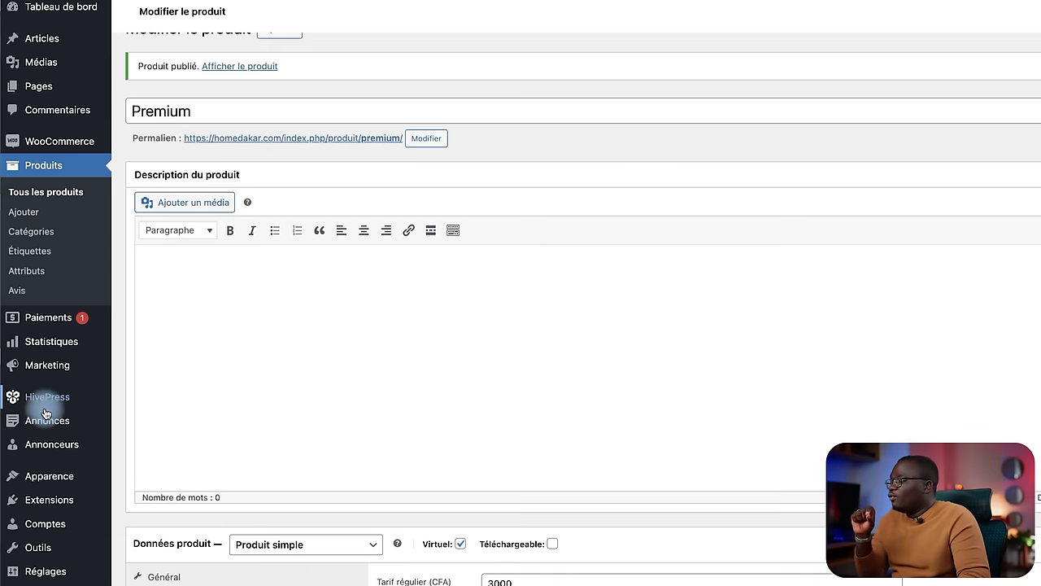
{"action": "mouse_move", "coordinate": [32, 373]}
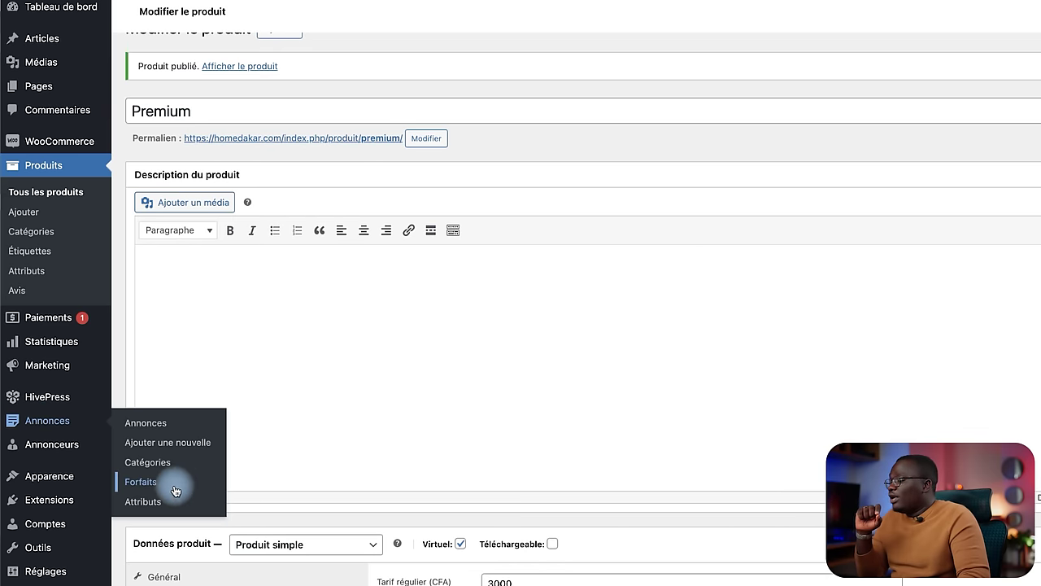
- Start a new listing package titled 'Premium' with description 'Ceci est la partie premium'
{"action": "left_click", "coordinate": [136, 486]}
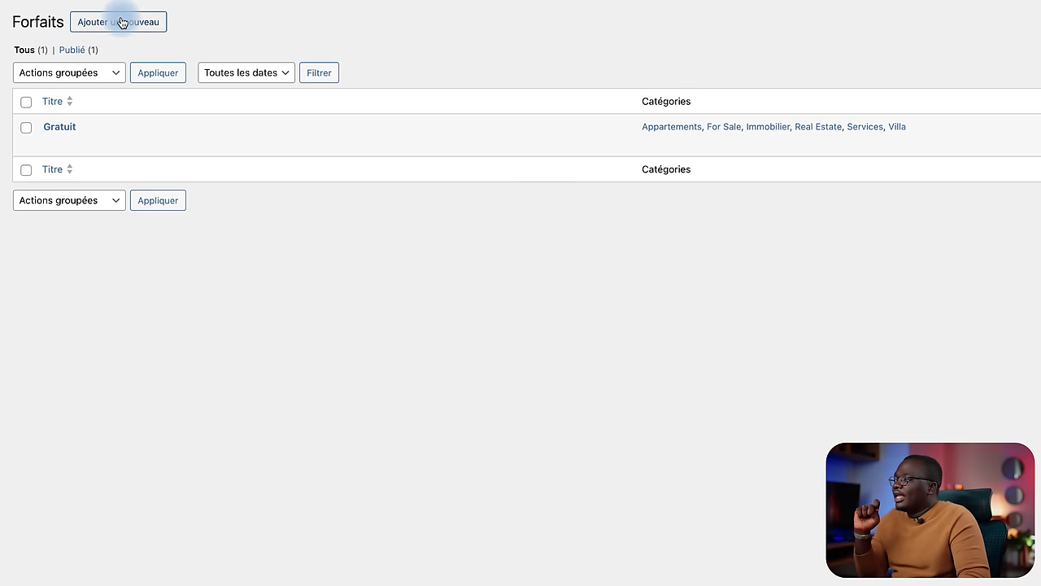
{"action": "left_click", "coordinate": [121, 22]}
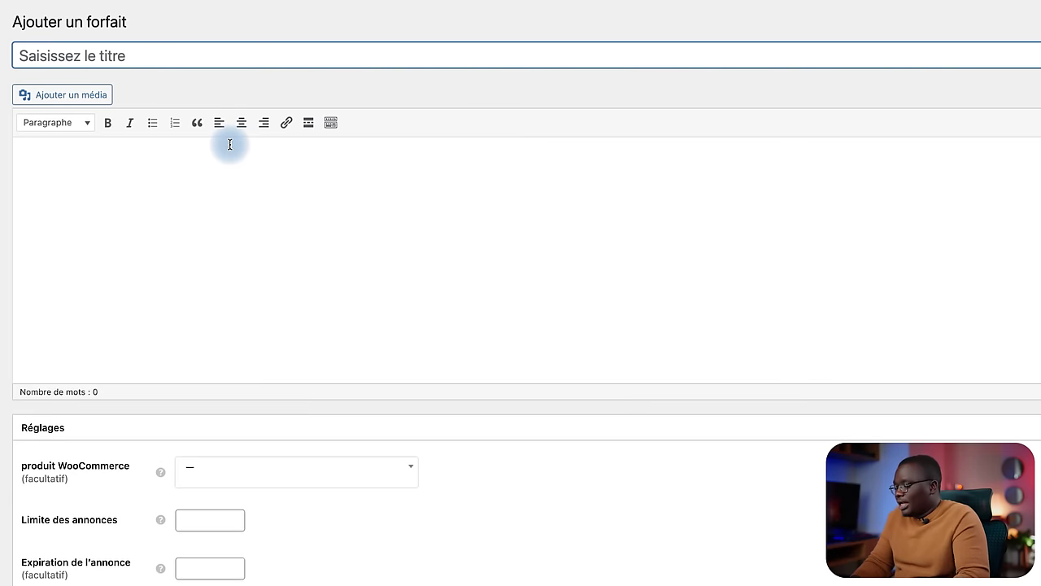
{"action": "type", "text": "Premm"}
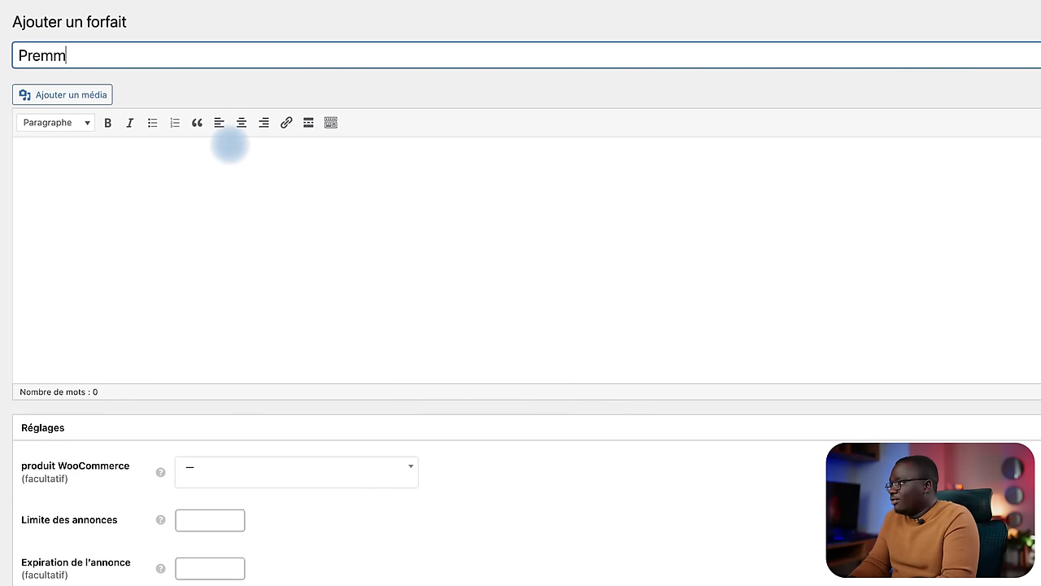
{"action": "key", "text": "BackSpace"}
{"action": "type", "text": "ium"}
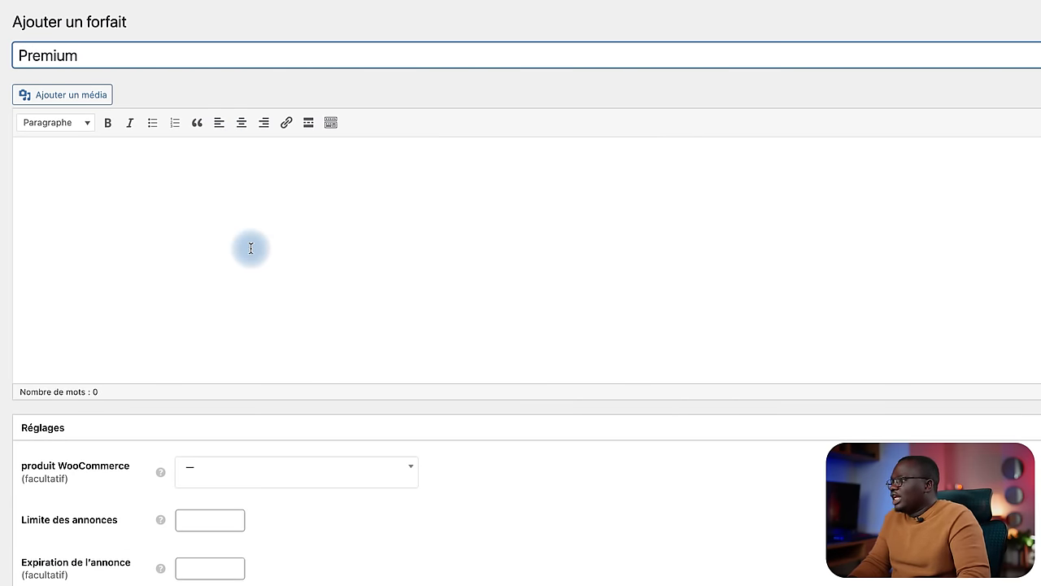
{"action": "left_click", "coordinate": [249, 248]}
{"action": "type", "text": "Ceci est la partie premium"}
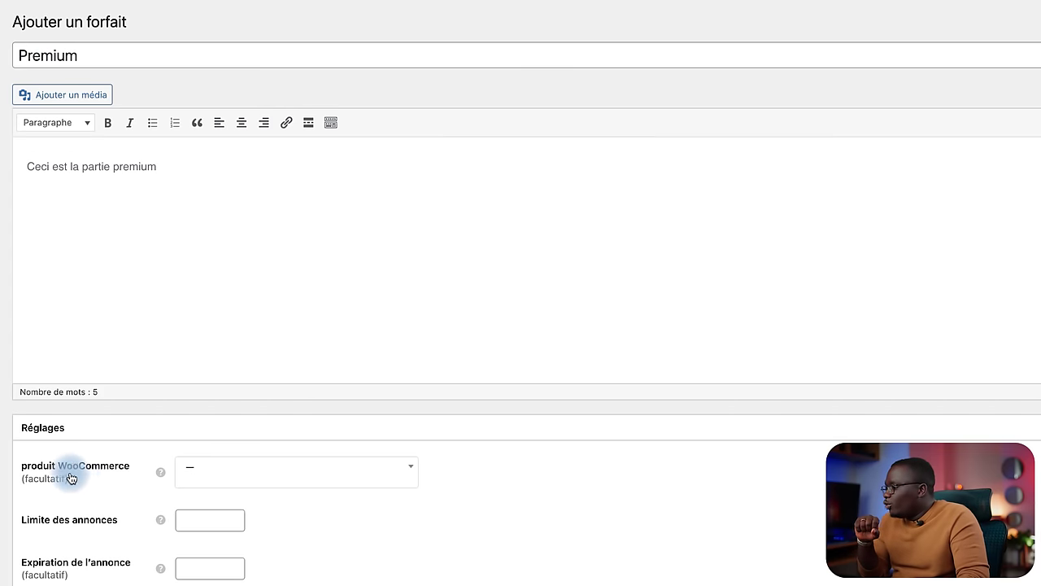
- Link the package to the Premium product, limit it to 5 featured listings, and publish
{"action": "left_click", "coordinate": [399, 482]}
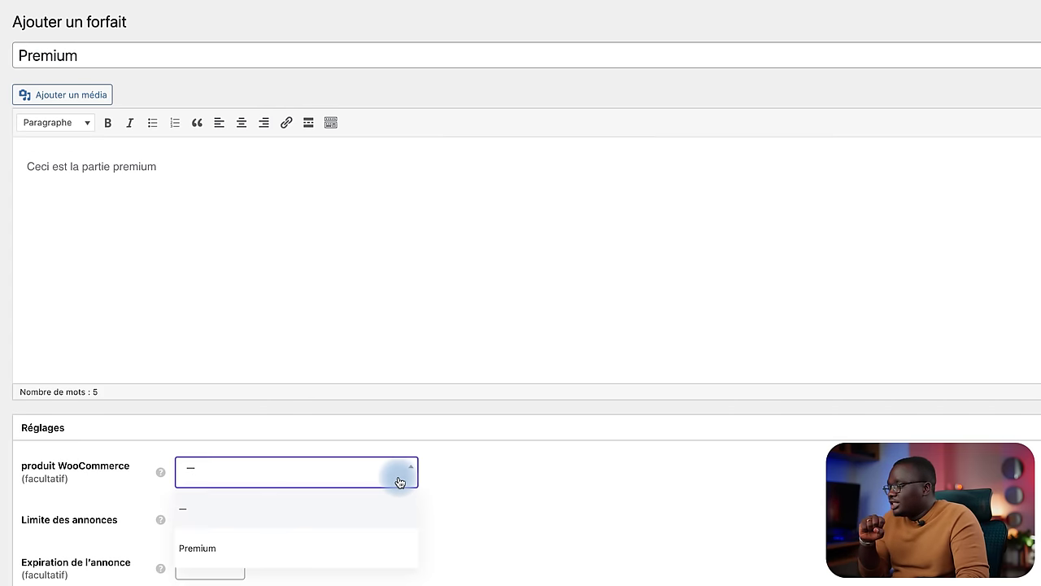
{"action": "left_click", "coordinate": [233, 552]}
{"action": "mouse_move", "coordinate": [155, 516]}
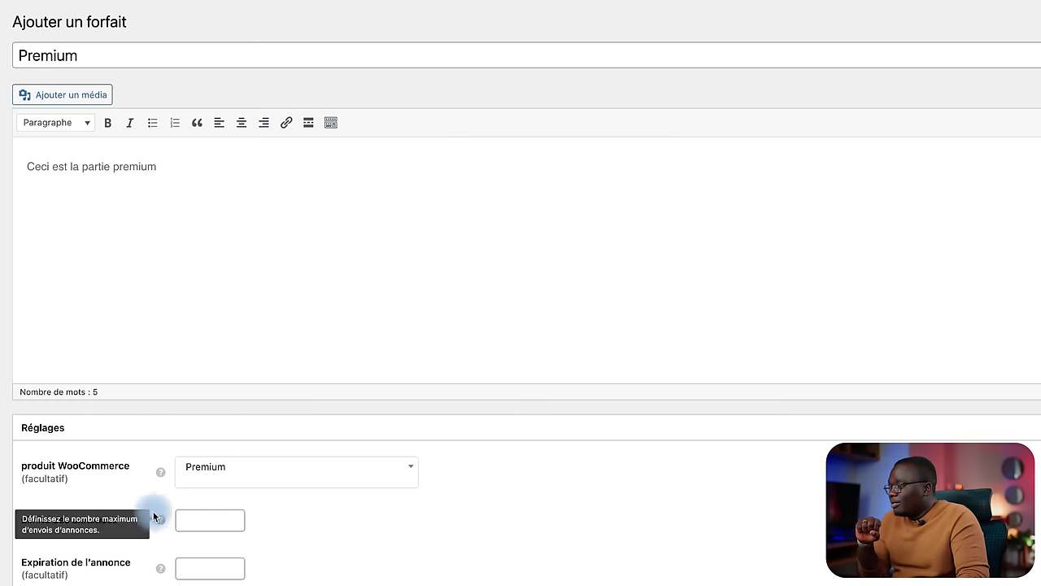
{"action": "left_click", "coordinate": [207, 526]}
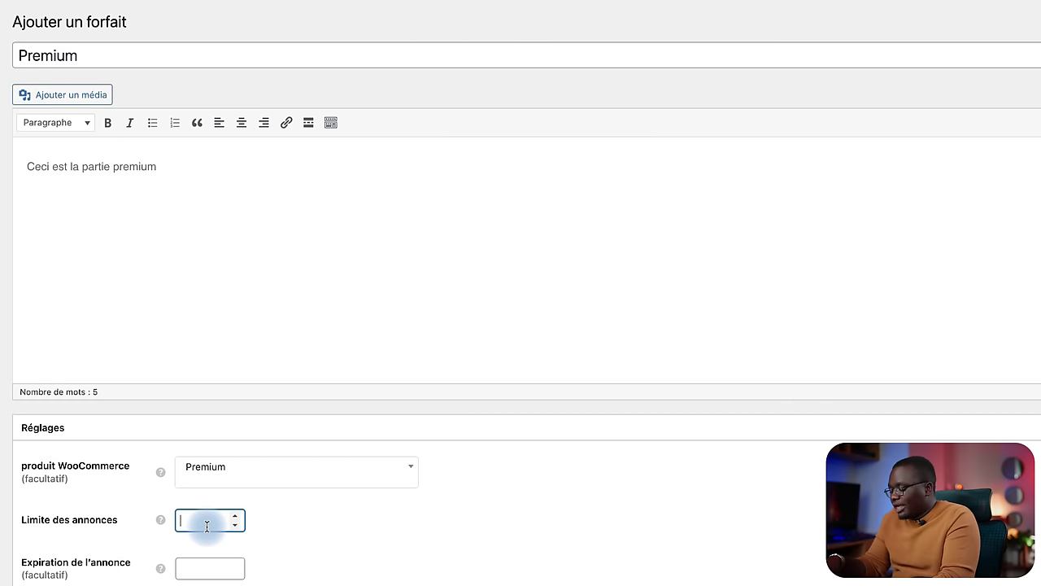
{"action": "type", "text": "10"}
{"action": "scroll", "coordinate": [206, 526], "scroll_direction": "down", "scroll_amount": 1}
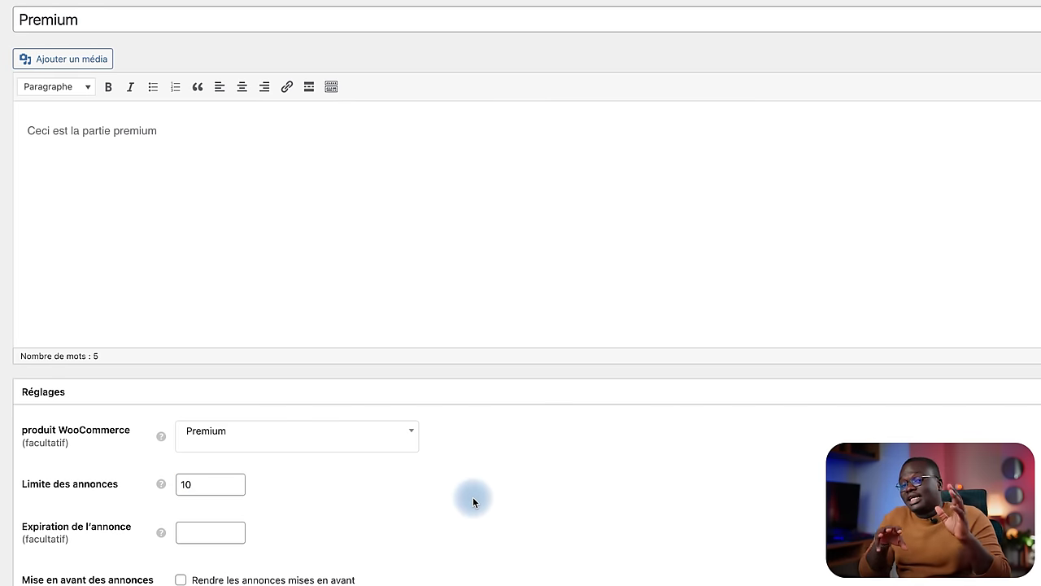
{"action": "double_click", "coordinate": [204, 483]}
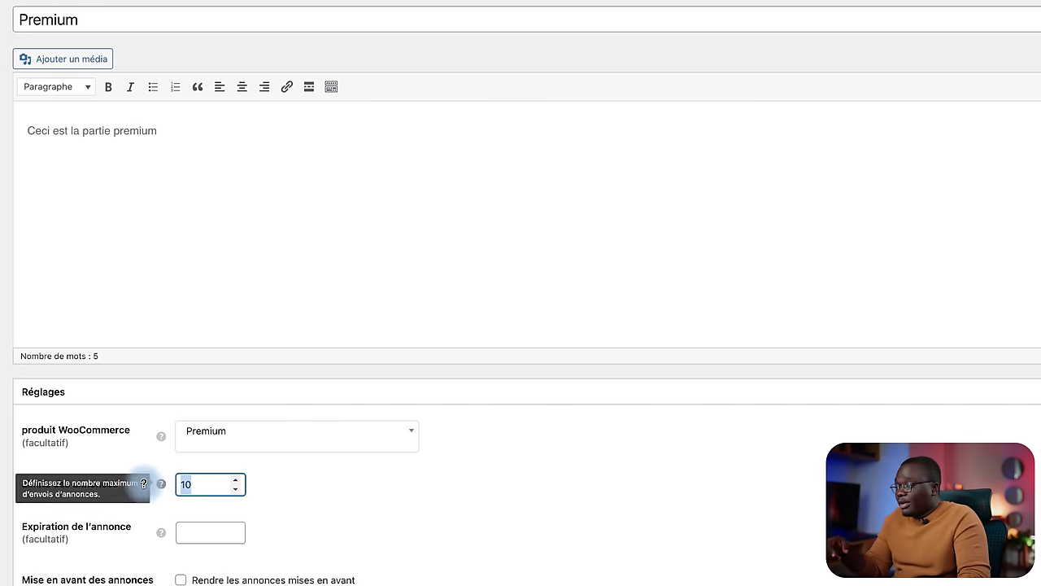
{"action": "type", "text": "5"}
{"action": "left_click", "coordinate": [464, 516]}
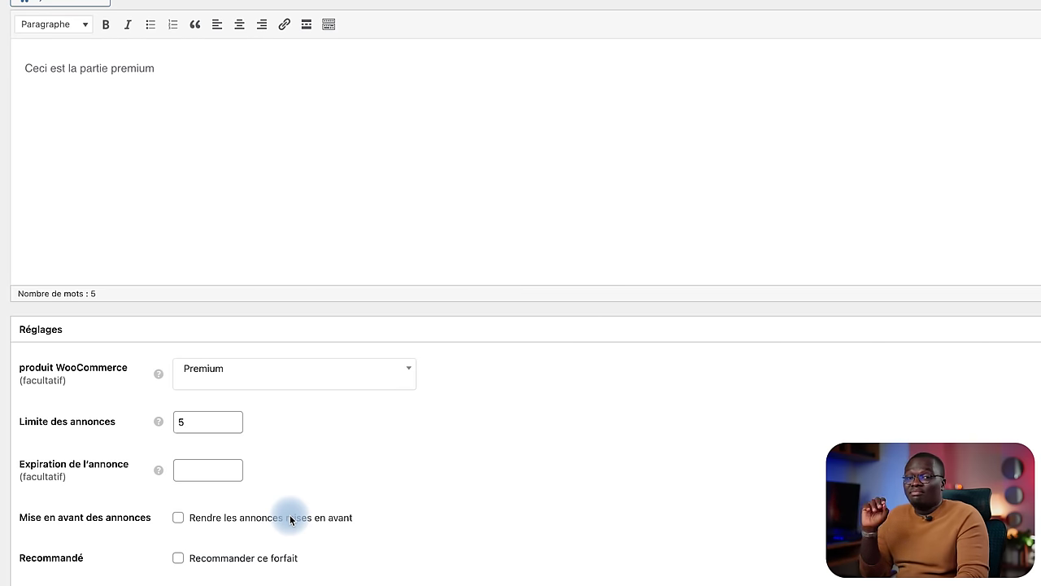
{"action": "left_click", "coordinate": [179, 518]}
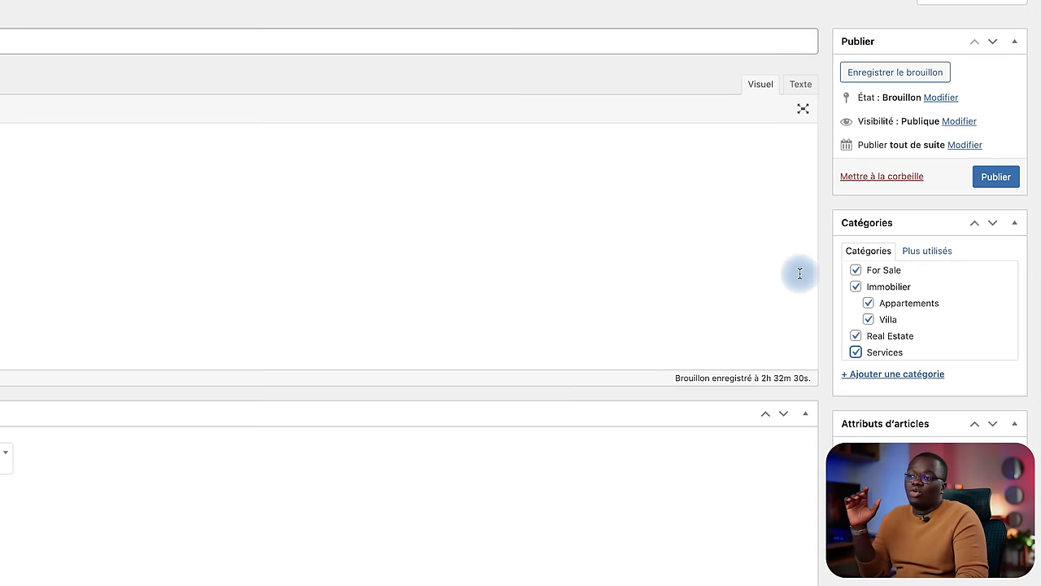
{"action": "left_click", "coordinate": [995, 176]}
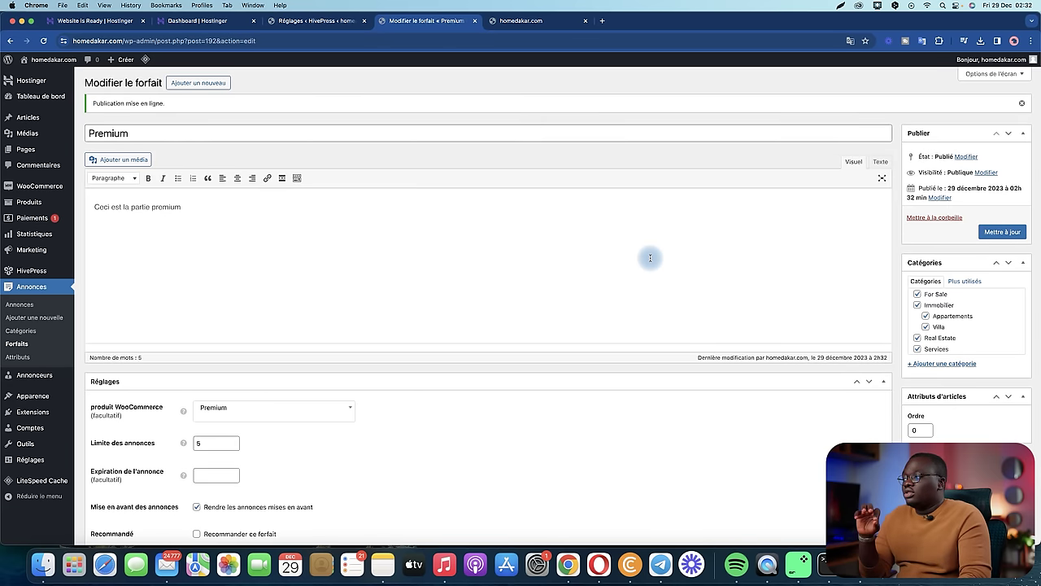
- Open the listing categories page from the admin menu
{"action": "left_click", "coordinate": [20, 332]}
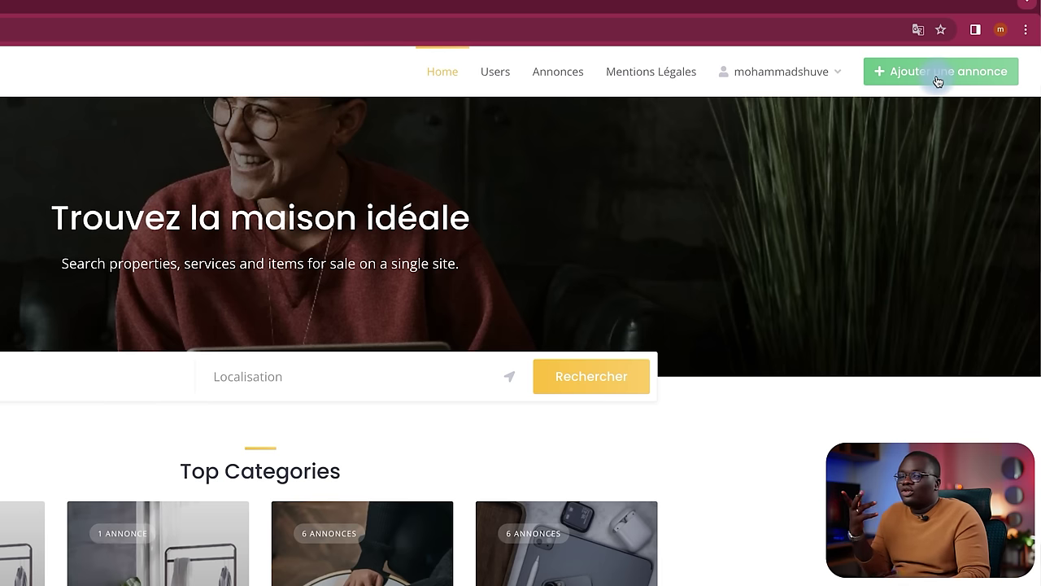
- Submit a new Immobilier > Villa listing titled 'titere', marked Non-meublé and priced 20000
{"action": "left_click", "coordinate": [938, 81]}
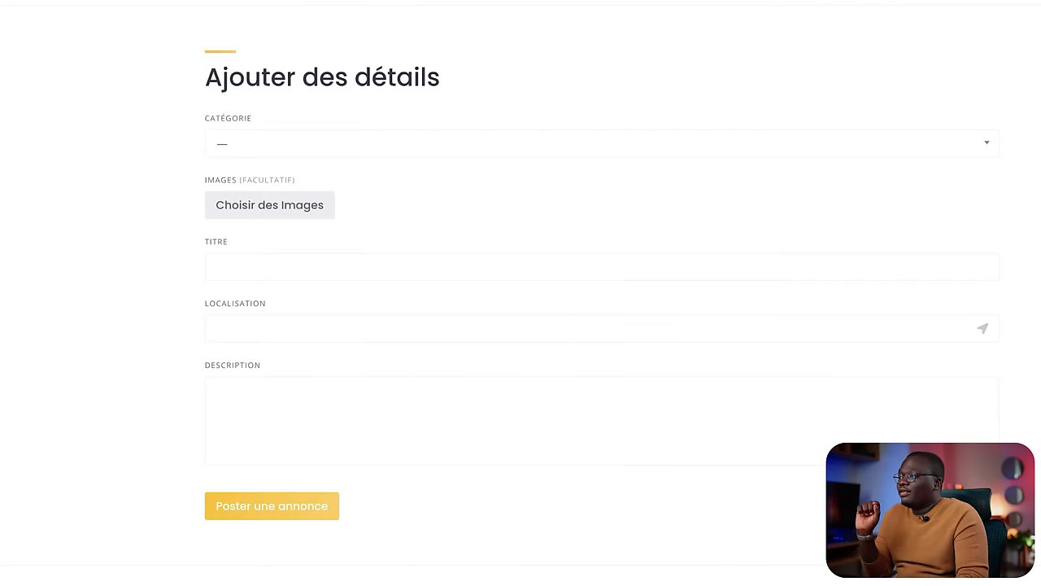
{"action": "left_click", "coordinate": [669, 136]}
{"action": "left_click", "coordinate": [526, 224]}
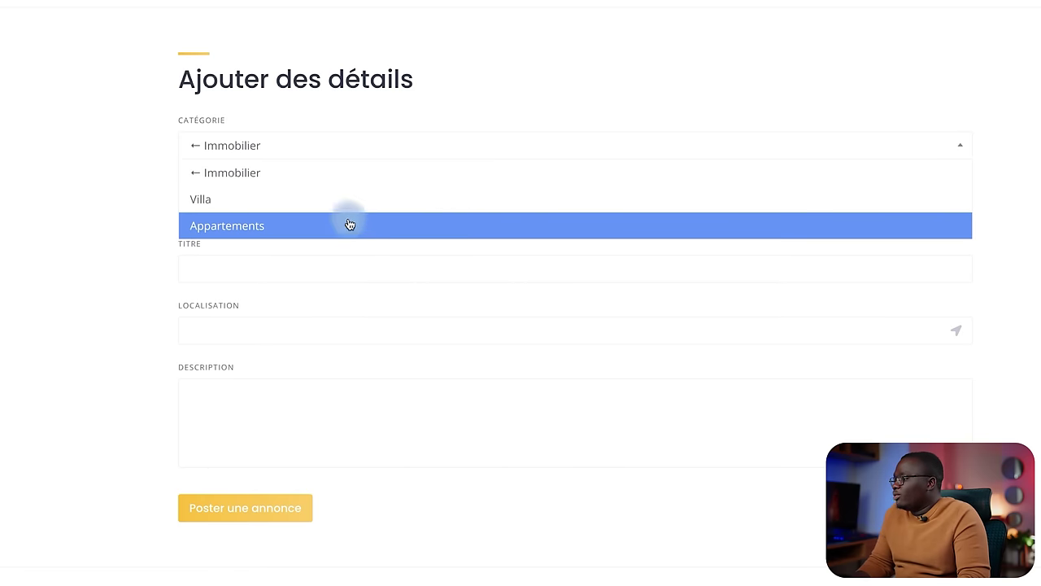
{"action": "left_click", "coordinate": [307, 199]}
{"action": "left_click", "coordinate": [283, 270]}
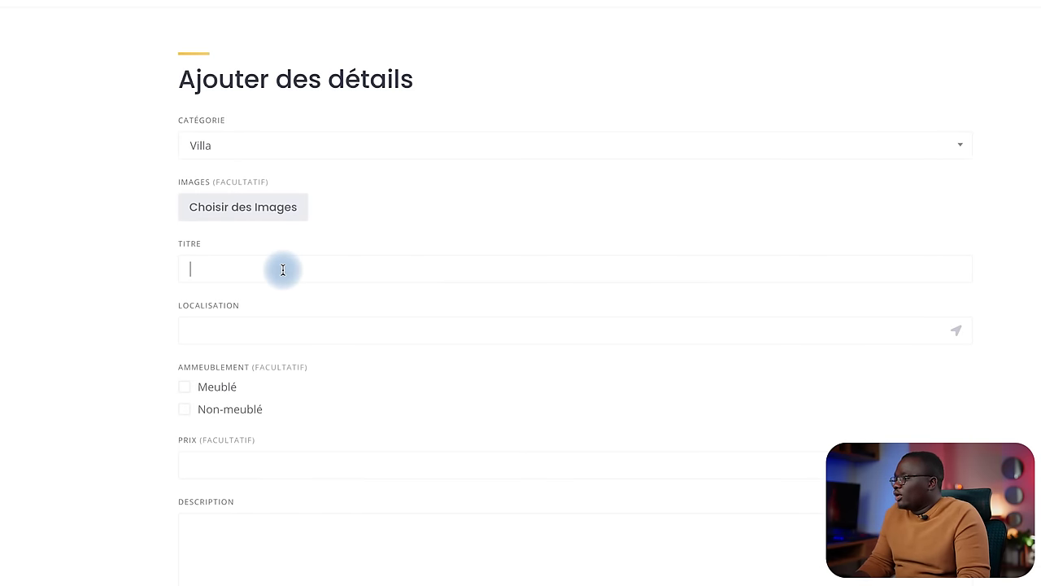
{"action": "type", "text": "titere"}
{"action": "left_click", "coordinate": [190, 408]}
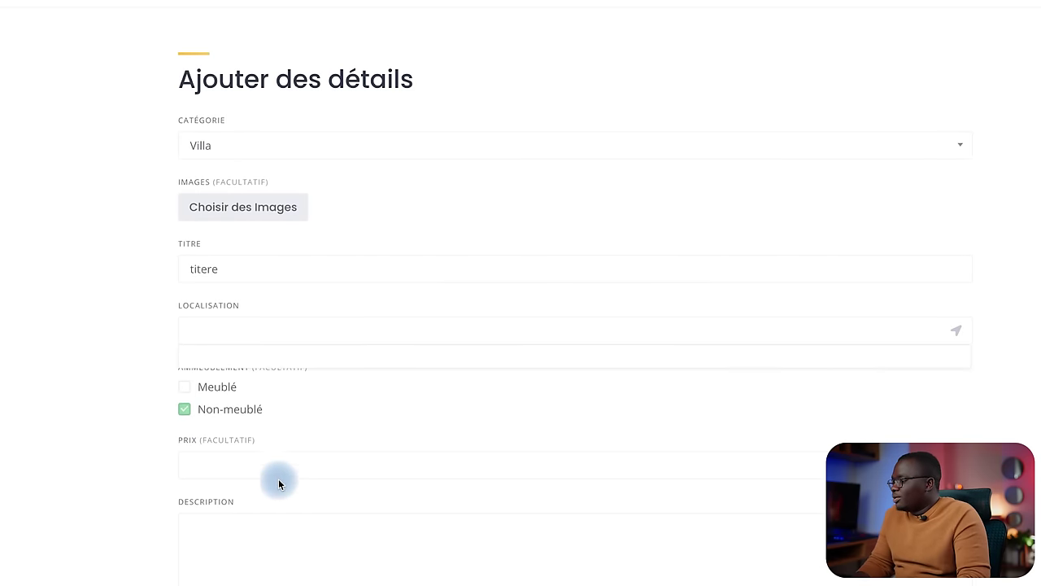
{"action": "scroll", "coordinate": [314, 511], "scroll_direction": "down", "scroll_amount": 4}
{"action": "left_click", "coordinate": [296, 315]}
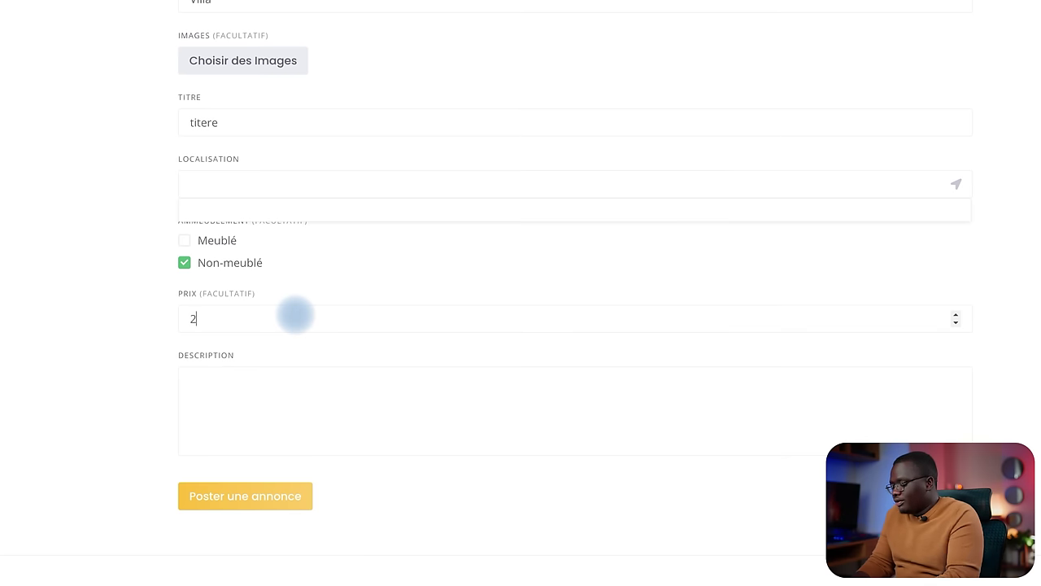
{"action": "left_click", "coordinate": [294, 410]}
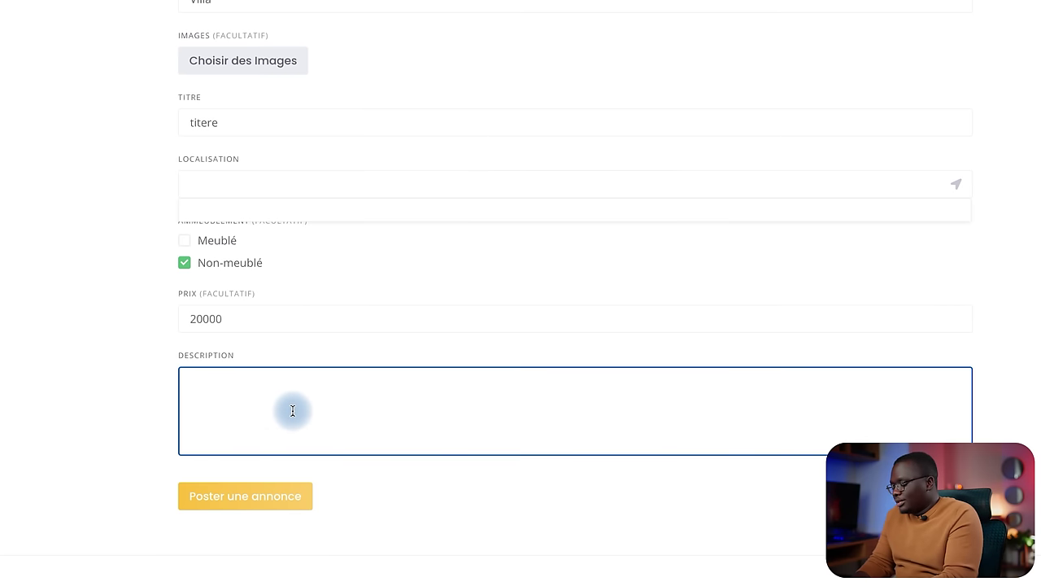
{"action": "left_click", "coordinate": [240, 495]}
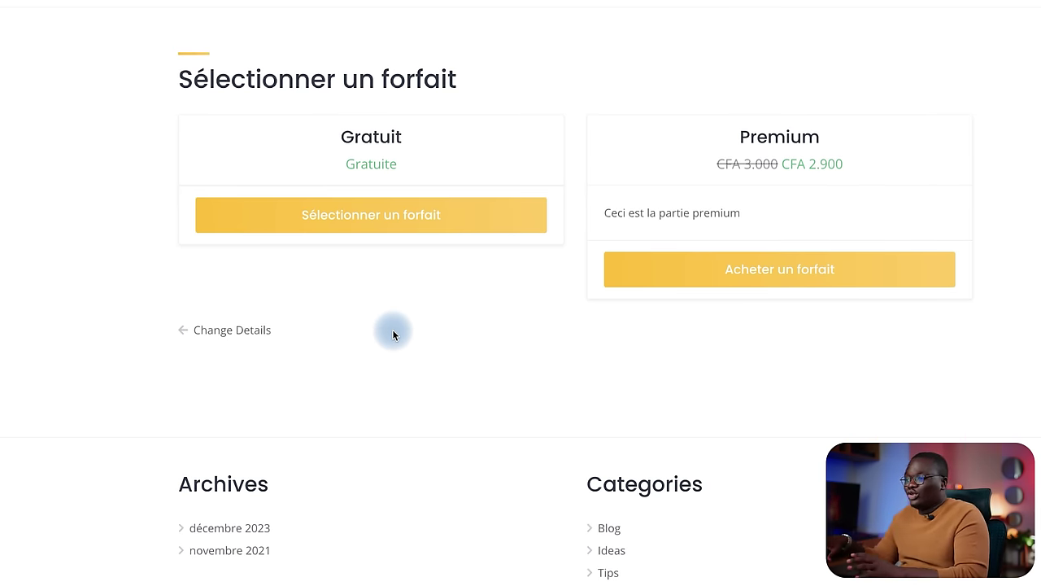
- Post titere on the free Gratuit plan, then open it for editing in the admin listings
{"action": "left_click", "coordinate": [411, 231]}
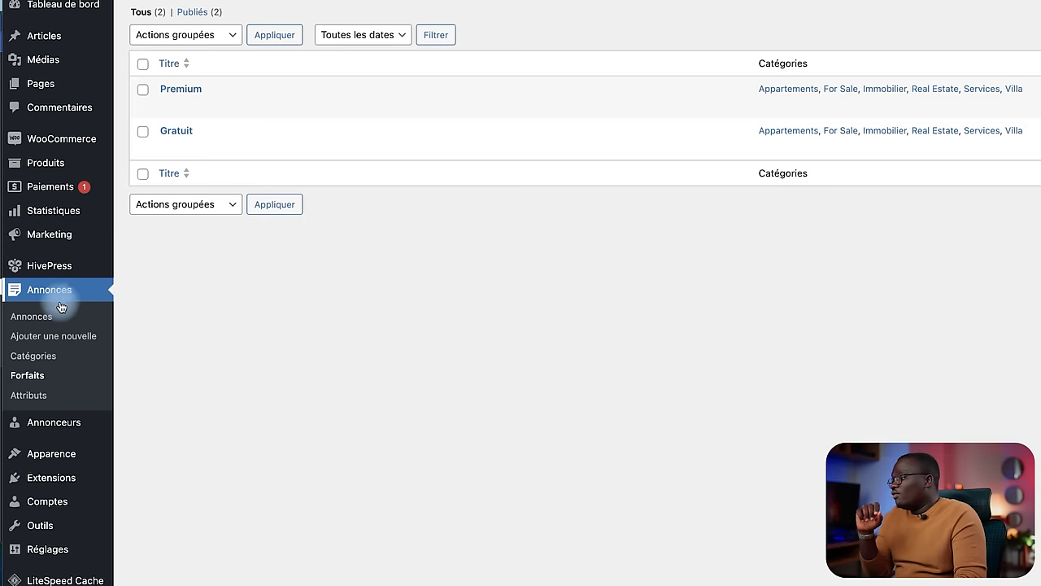
{"action": "left_click", "coordinate": [39, 320]}
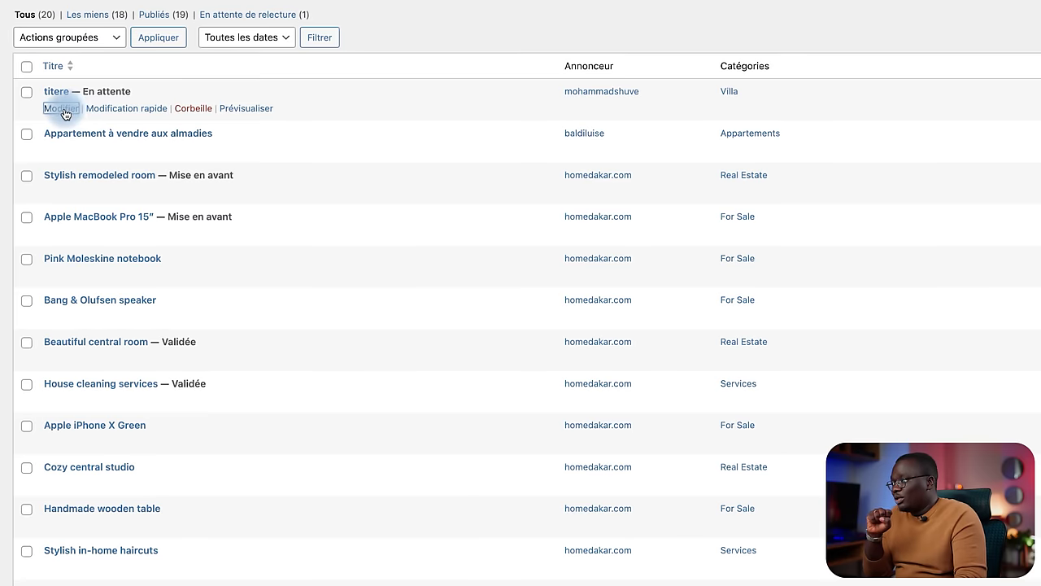
{"action": "left_click", "coordinate": [63, 109]}
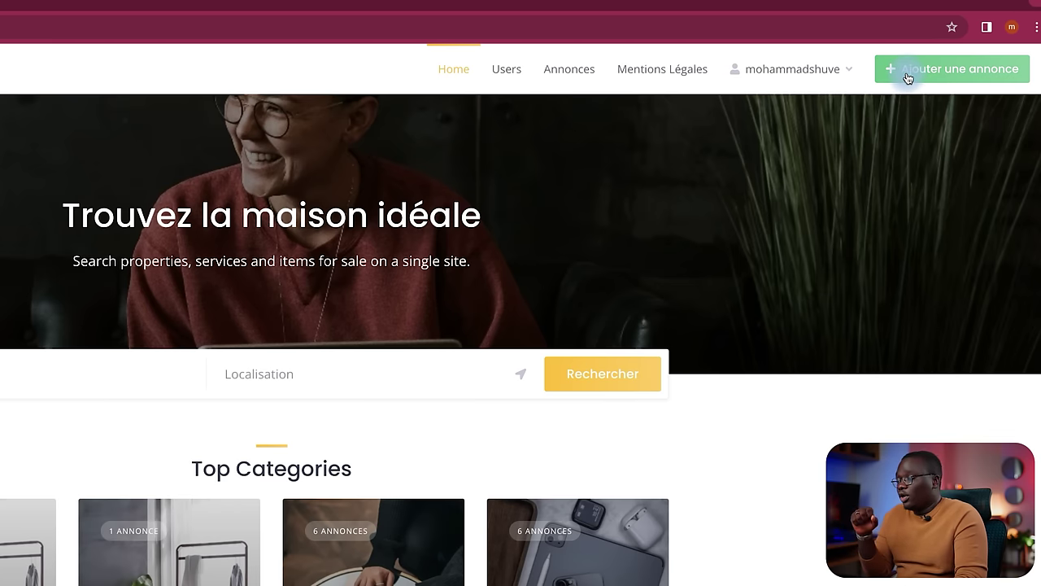
- Start a new Immobilier > Appartements listing titled 'fdwfwsdffd' located in dakar
{"action": "left_click", "coordinate": [908, 78]}
{"action": "left_click", "coordinate": [0, 237]}
{"action": "left_click", "coordinate": [6, 306]}
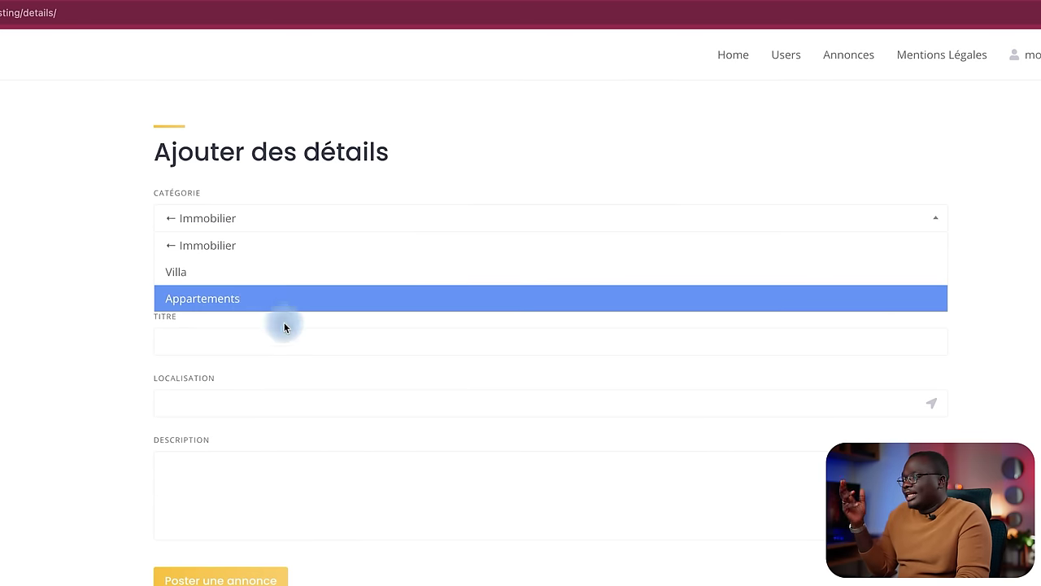
{"action": "left_click", "coordinate": [222, 301]}
{"action": "left_click", "coordinate": [223, 340]}
{"action": "type", "text": "fdwfwsdffd"}
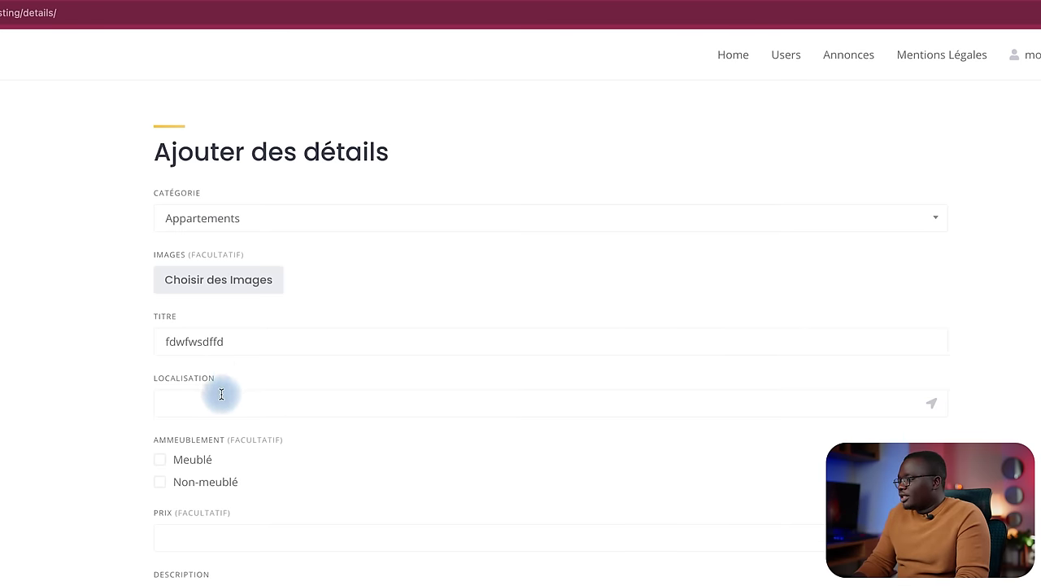
{"action": "left_click", "coordinate": [221, 394]}
{"action": "type", "text": "dakar"}
- Mark it furnished, price 33333, describe it 'dsdsd', submit, and buy the Premium plan
{"action": "scroll", "coordinate": [130, 439], "scroll_direction": "down", "scroll_amount": 3}
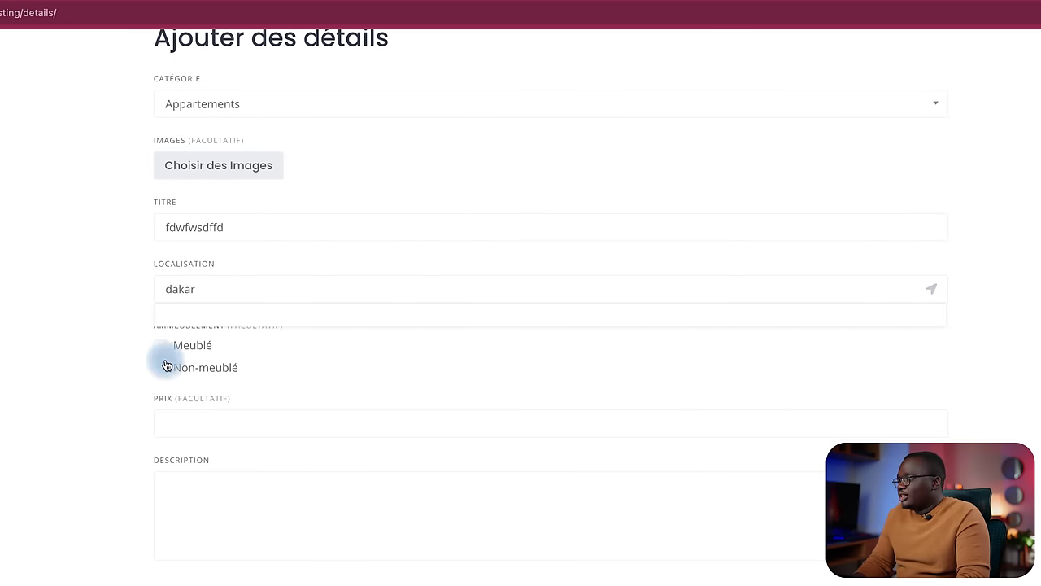
{"action": "left_click", "coordinate": [166, 365]}
{"action": "left_click", "coordinate": [185, 424]}
{"action": "type", "text": "33333"}
{"action": "scroll", "coordinate": [185, 423], "scroll_direction": "down", "scroll_amount": 1}
{"action": "left_click", "coordinate": [170, 462]}
{"action": "type", "text": "dsdsd"}
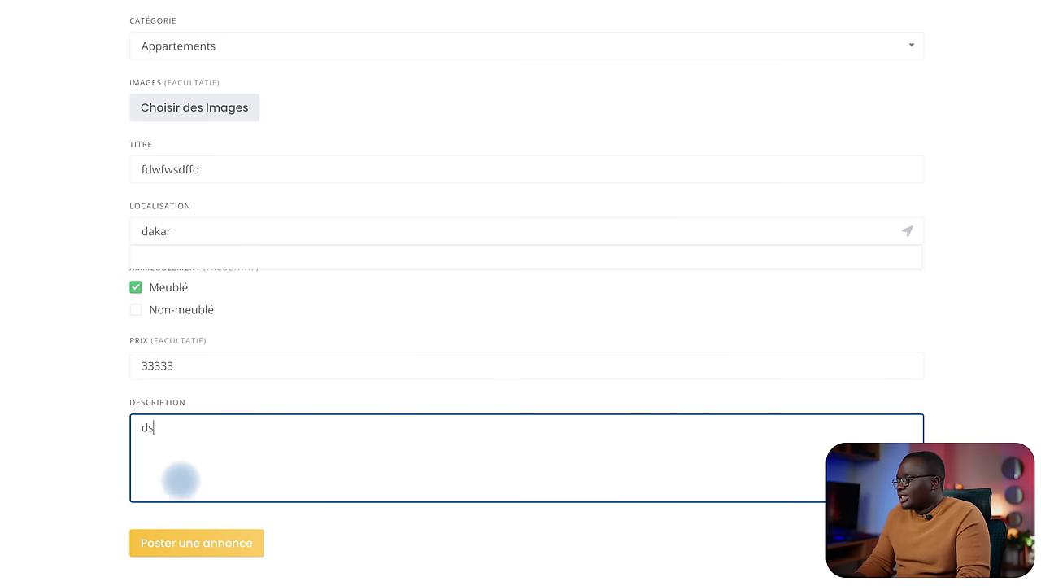
{"action": "left_click", "coordinate": [214, 555]}
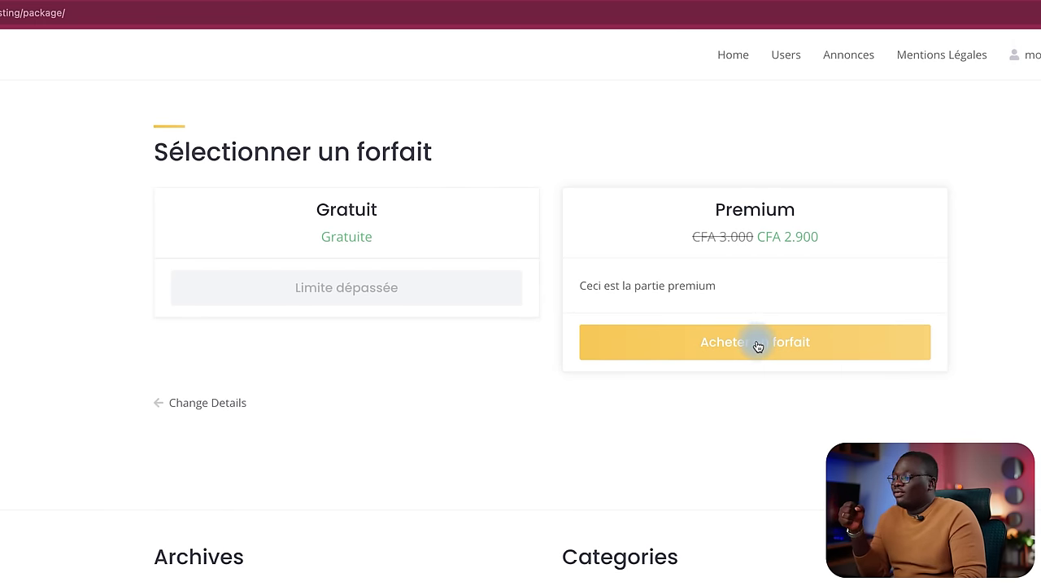
{"action": "left_click", "coordinate": [757, 345]}
- Scroll the Premium checkout to Options de paiement and note the 'Aucun moyen de paiement disponible' error
{"action": "scroll", "coordinate": [332, 278], "scroll_direction": "down", "scroll_amount": 5}
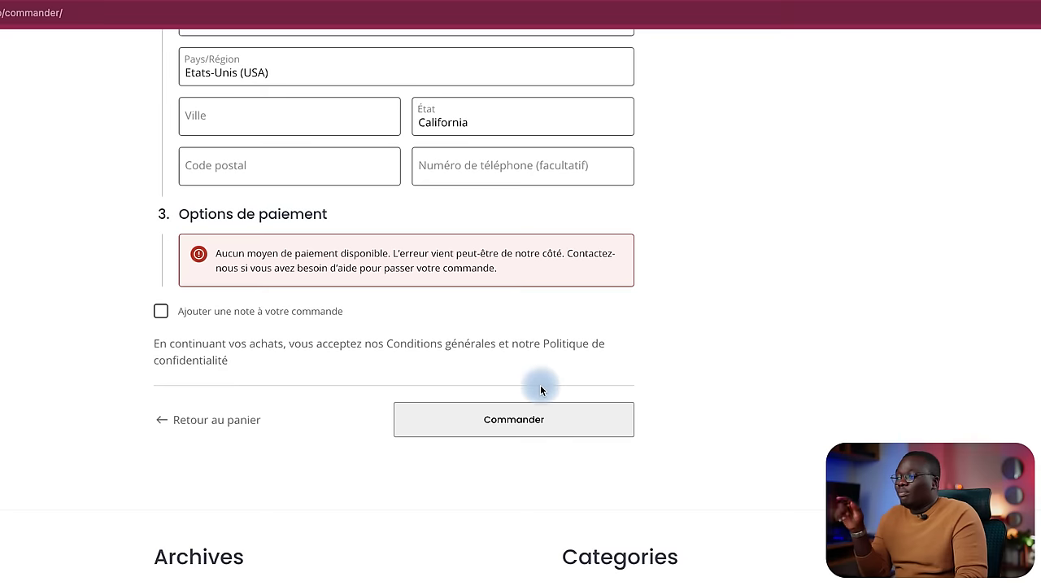
{"action": "scroll", "coordinate": [642, 366], "scroll_direction": "up", "scroll_amount": 5}
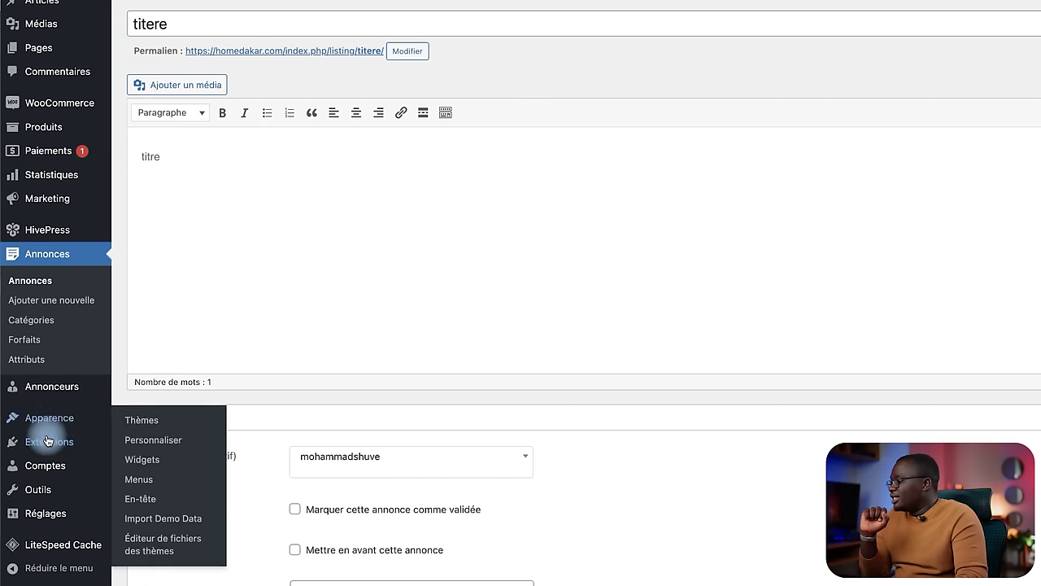
- Search extensions for 'paypal' and install Payment Plugins for PayPal WooCommerce
{"action": "mouse_move", "coordinate": [37, 434]}
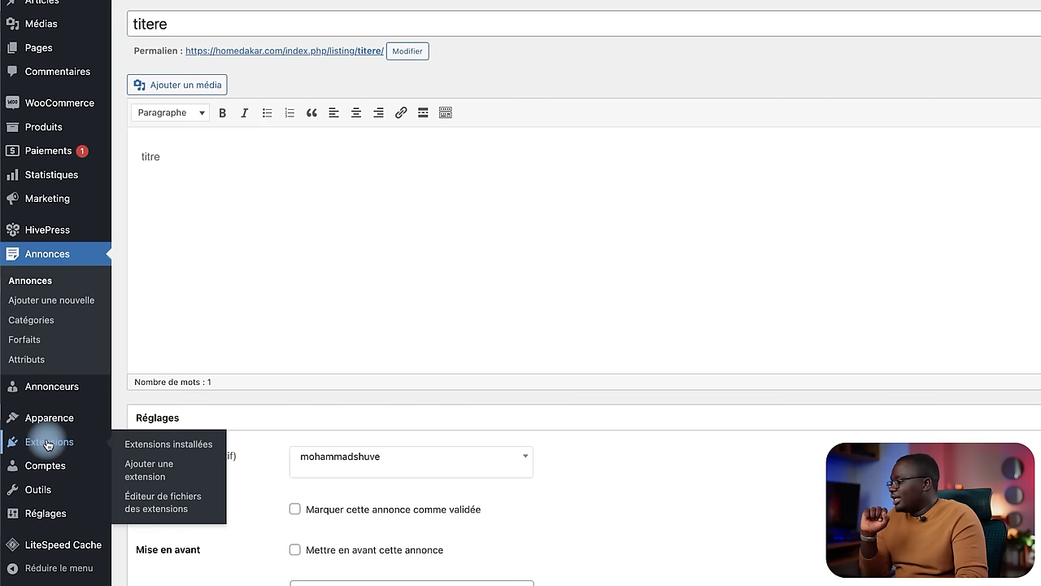
{"action": "left_click", "coordinate": [902, 95]}
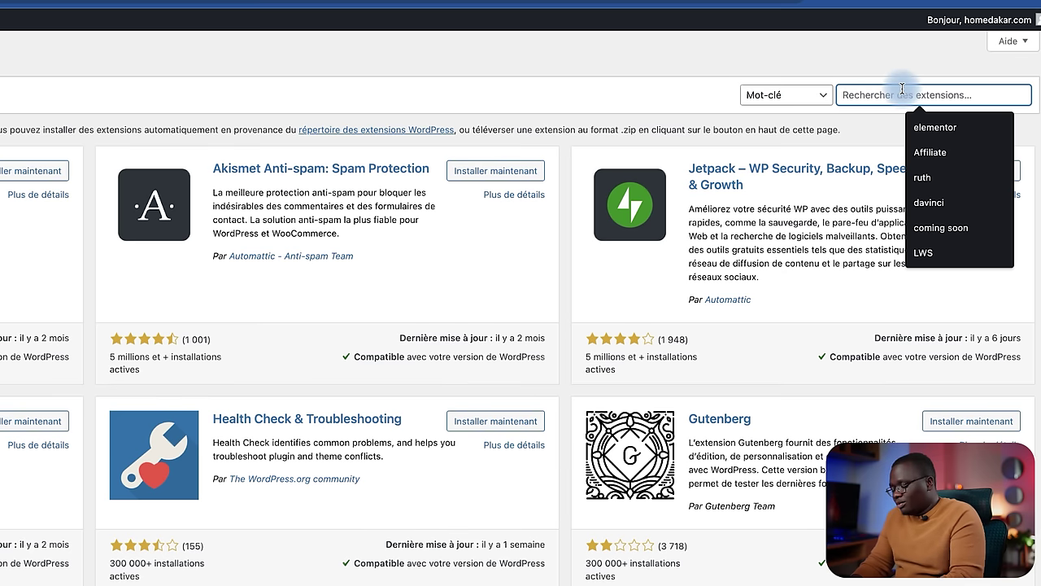
{"action": "type", "text": "paypal"}
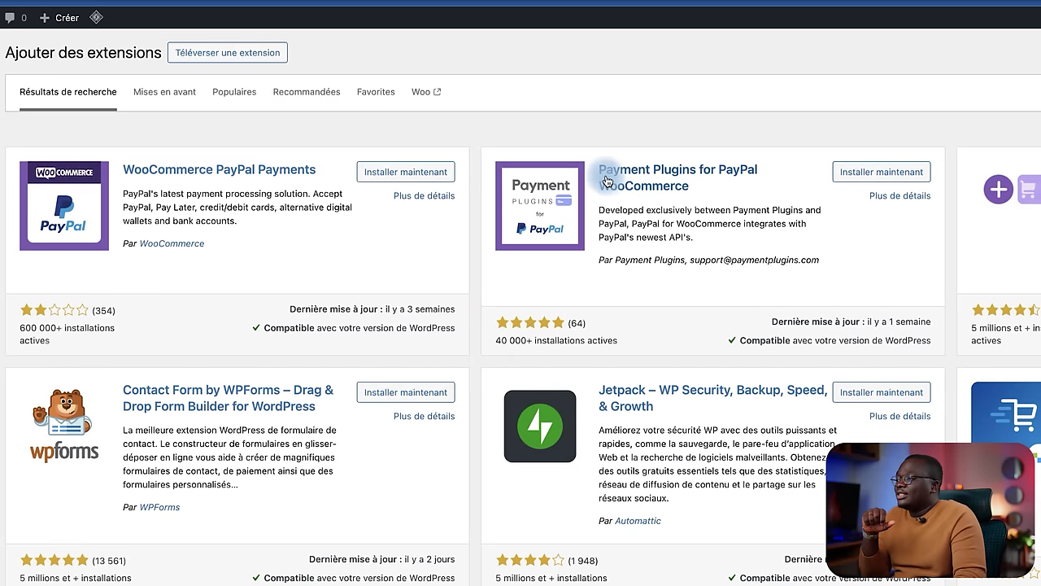
{"action": "left_click", "coordinate": [892, 175]}
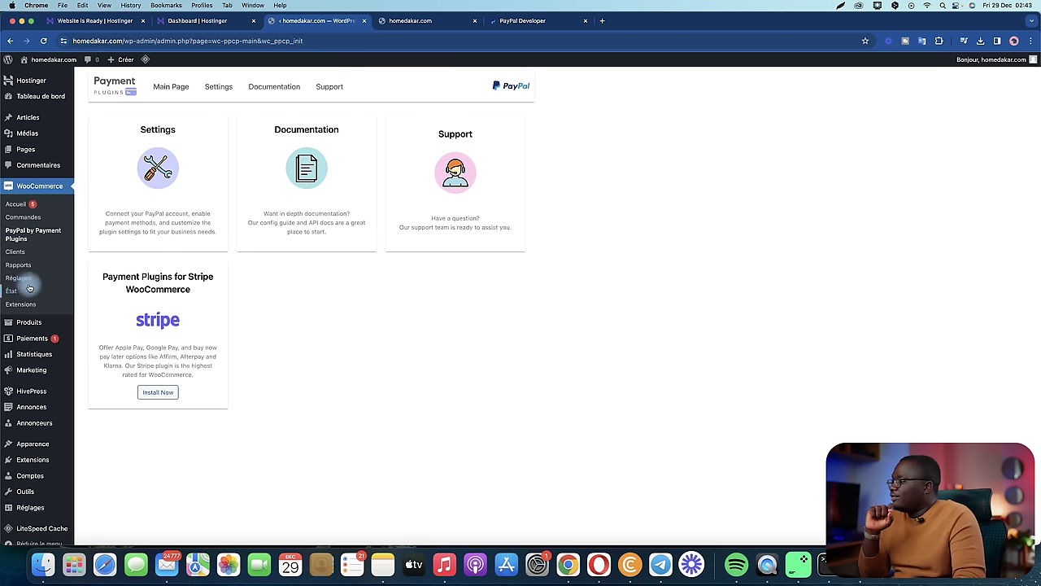
- In WooCommerce payment settings, finish the PayPal setup and dismiss its welcome notice
{"action": "left_click", "coordinate": [25, 278]}
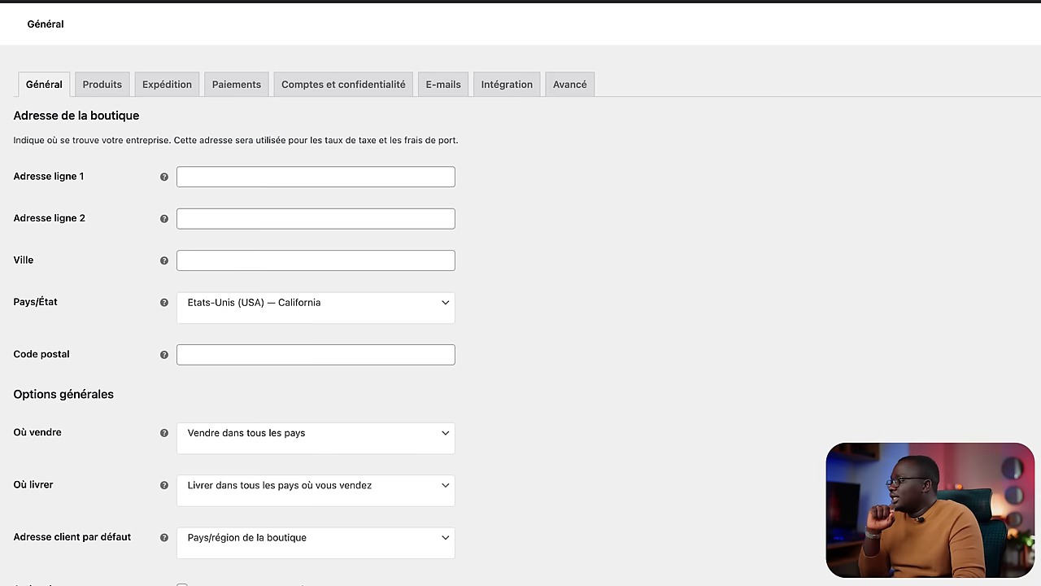
{"action": "left_click", "coordinate": [349, 96]}
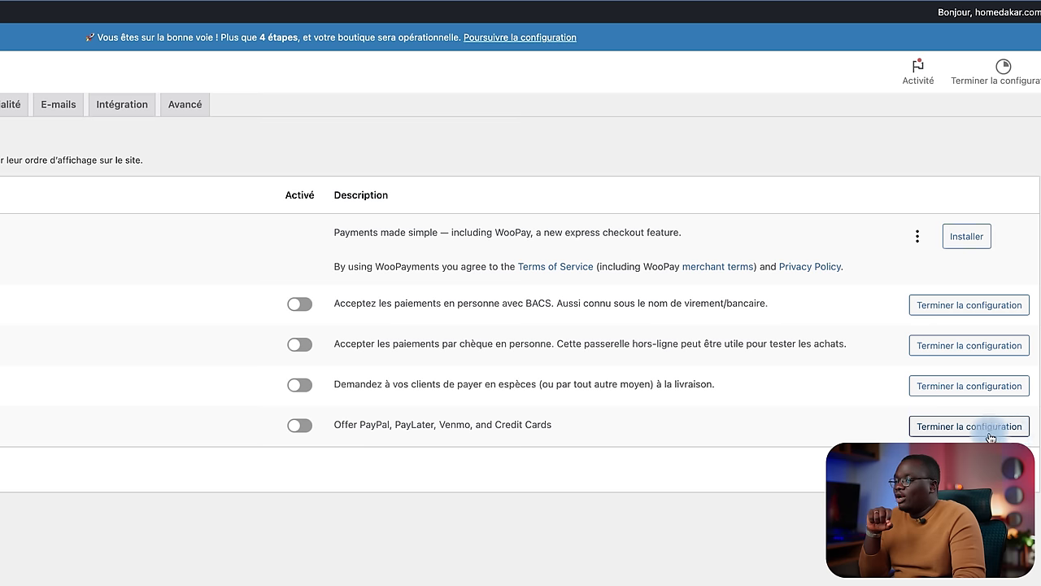
{"action": "left_click", "coordinate": [973, 429]}
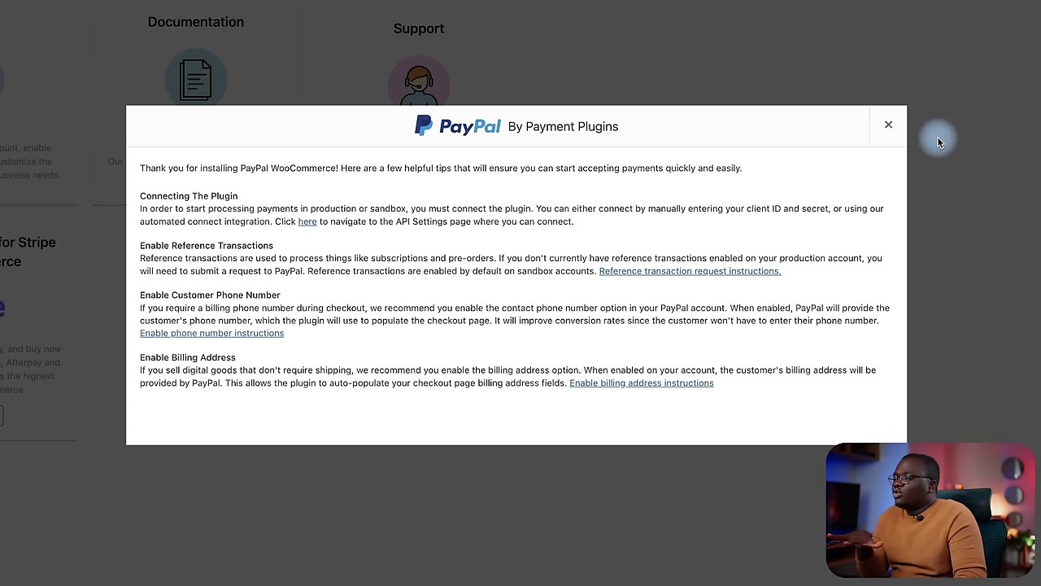
{"action": "left_click", "coordinate": [890, 124]}
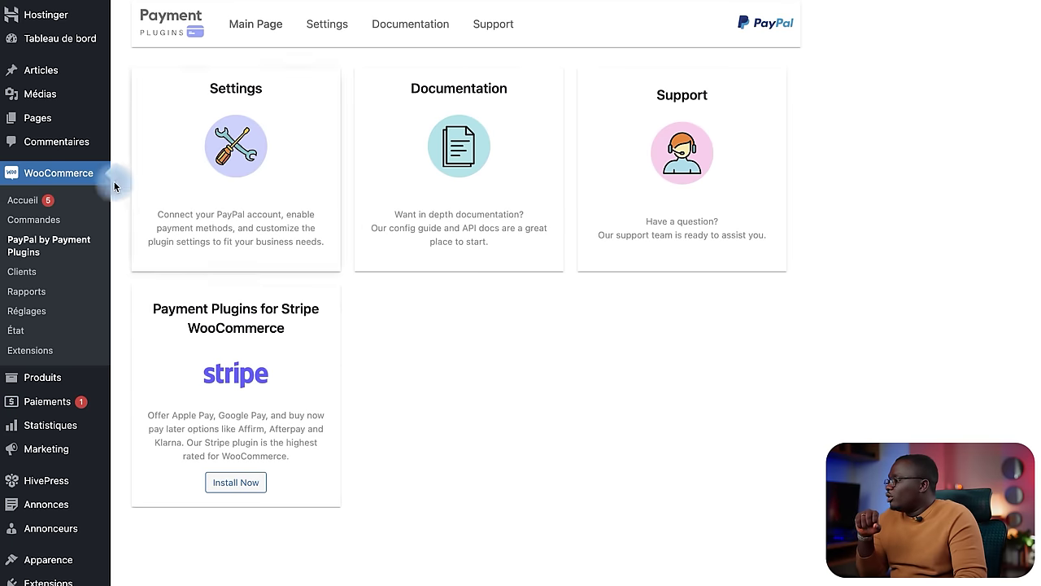
- Open the PayPal gateway's API Settings and start connecting the store to PayPal
{"action": "left_click", "coordinate": [35, 323]}
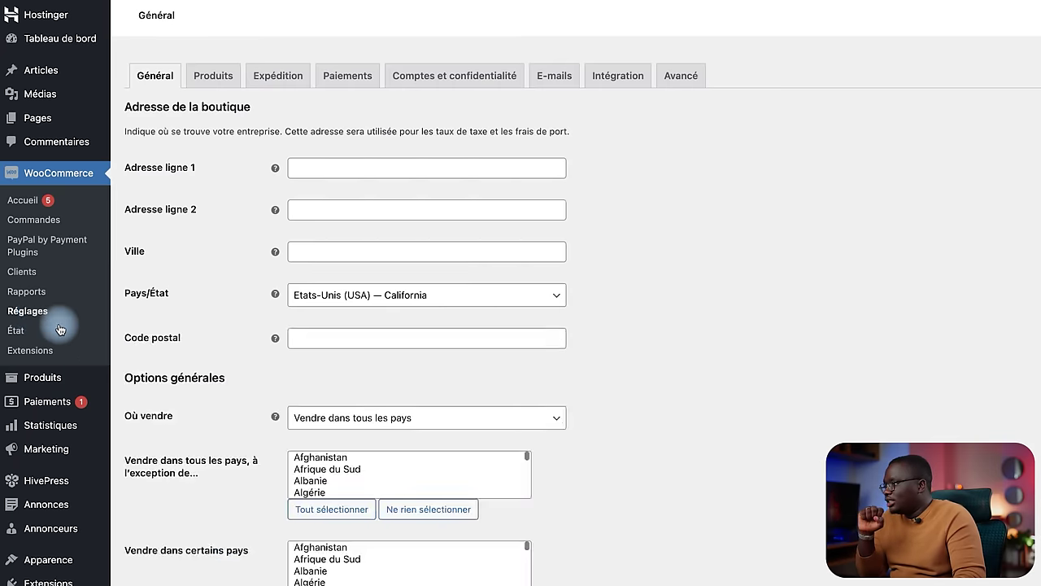
{"action": "left_click", "coordinate": [230, 81]}
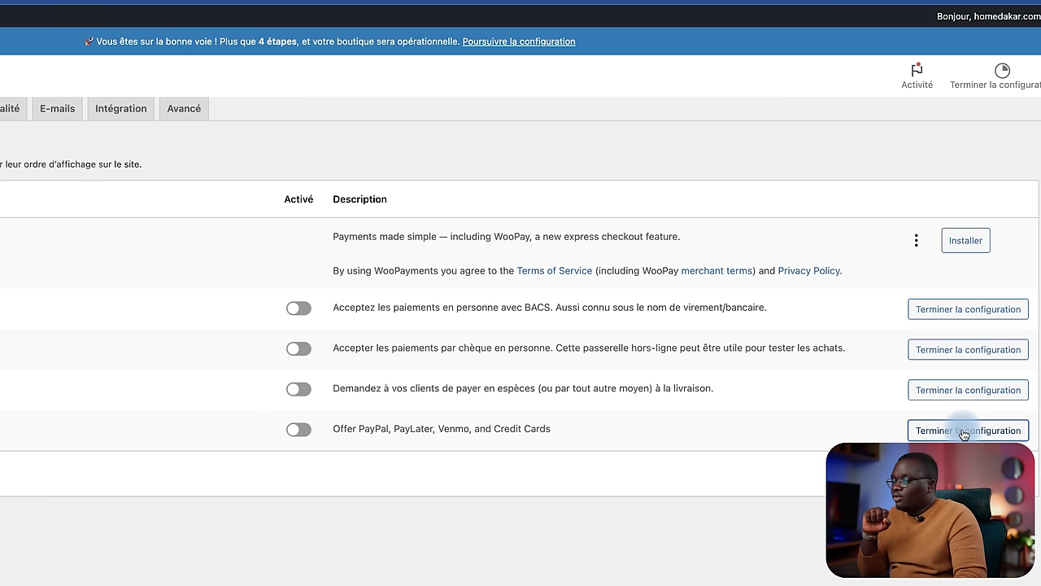
{"action": "left_click", "coordinate": [963, 430]}
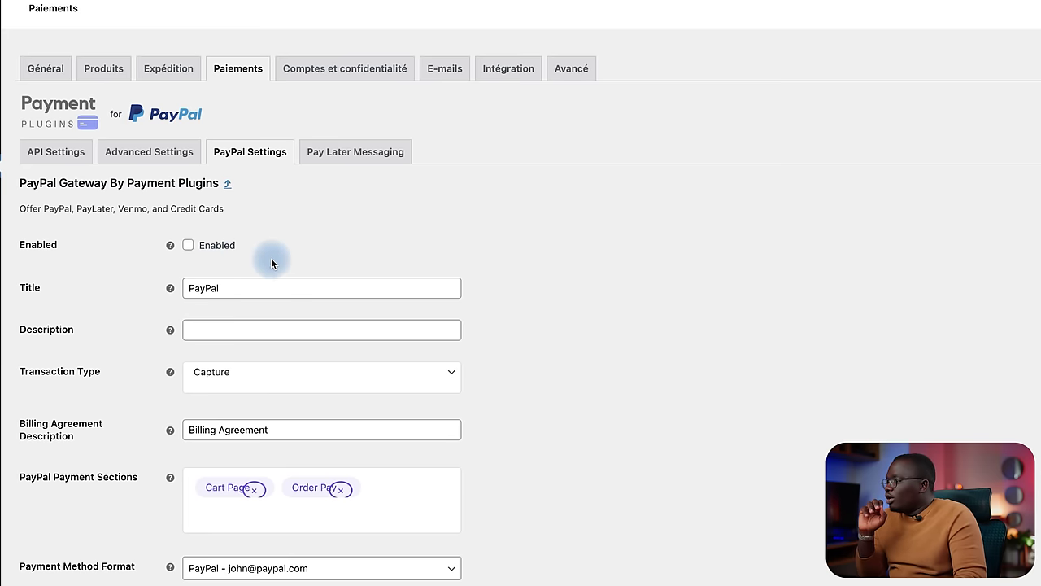
{"action": "left_click", "coordinate": [39, 155]}
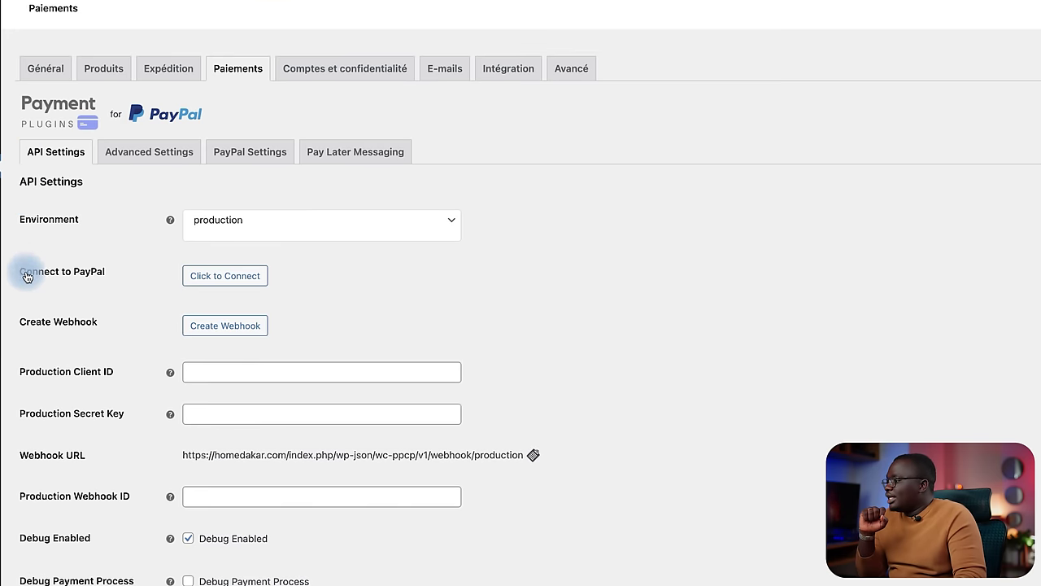
{"action": "left_click", "coordinate": [236, 280]}
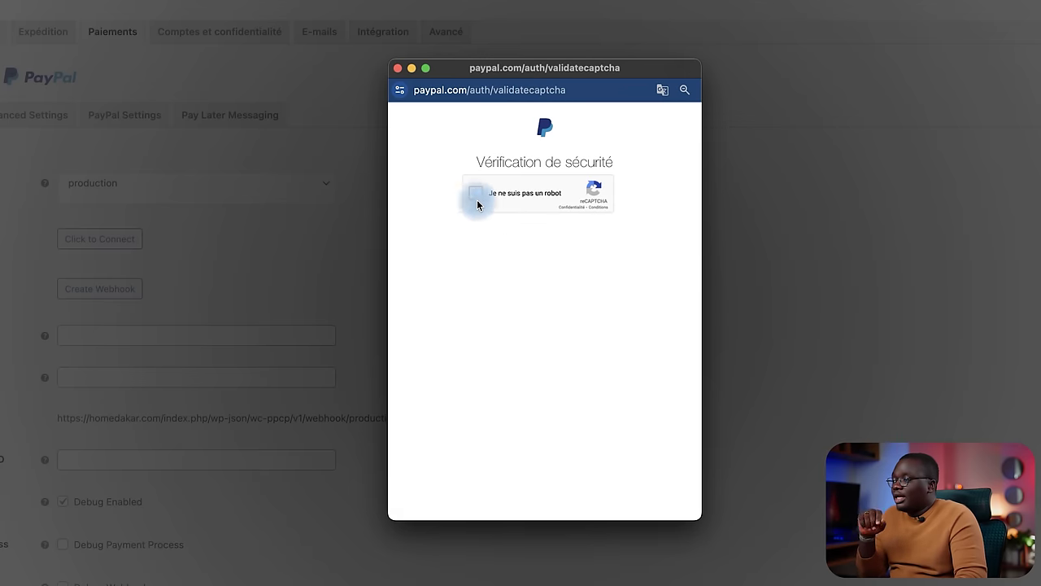
- Pass PayPal's security check, grant the store account access, and save the production API settings
{"action": "left_click", "coordinate": [477, 198]}
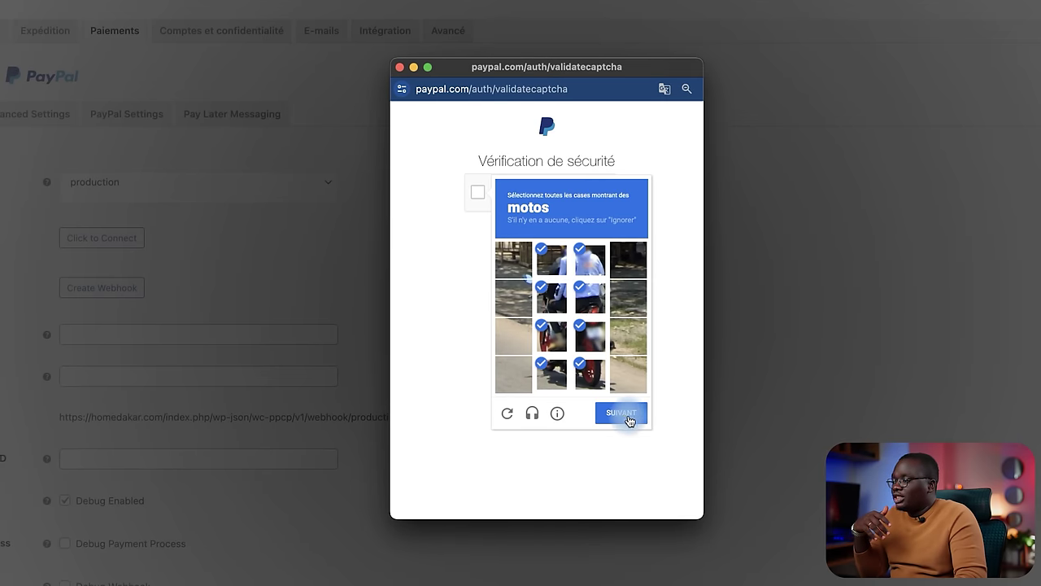
{"action": "left_click", "coordinate": [622, 413]}
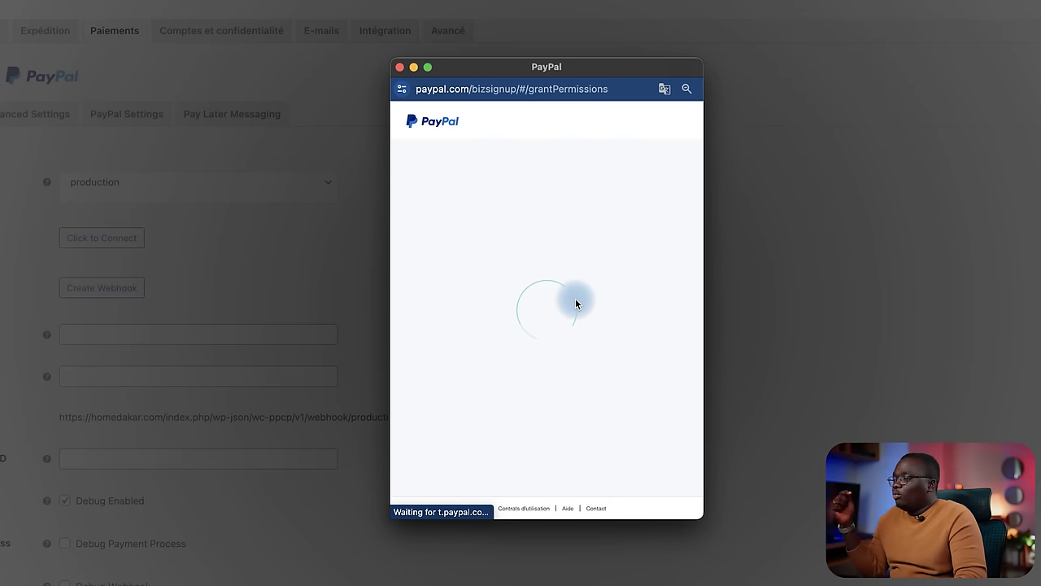
{"action": "left_click", "coordinate": [558, 264]}
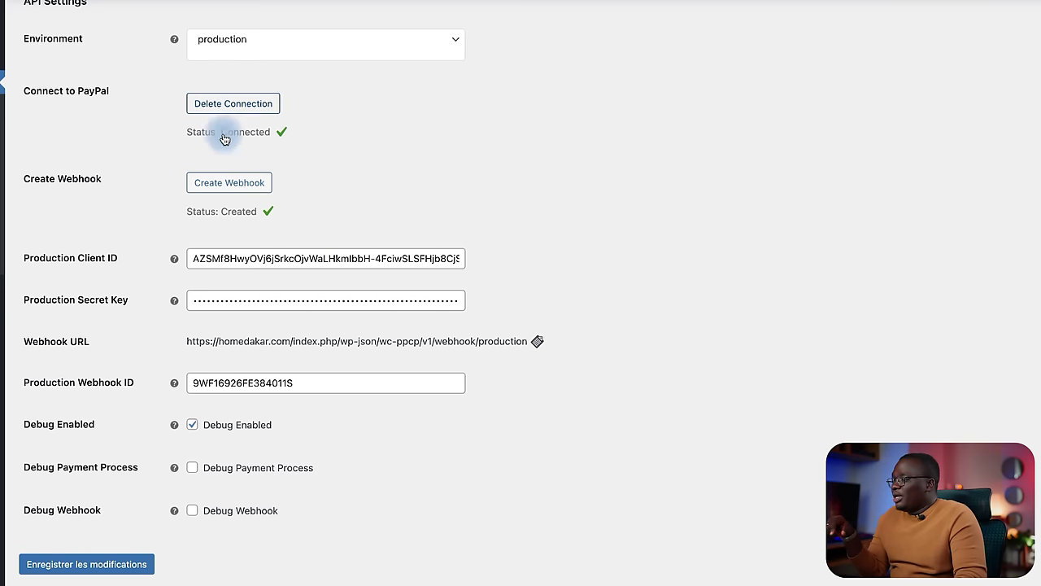
{"action": "left_click", "coordinate": [114, 575]}
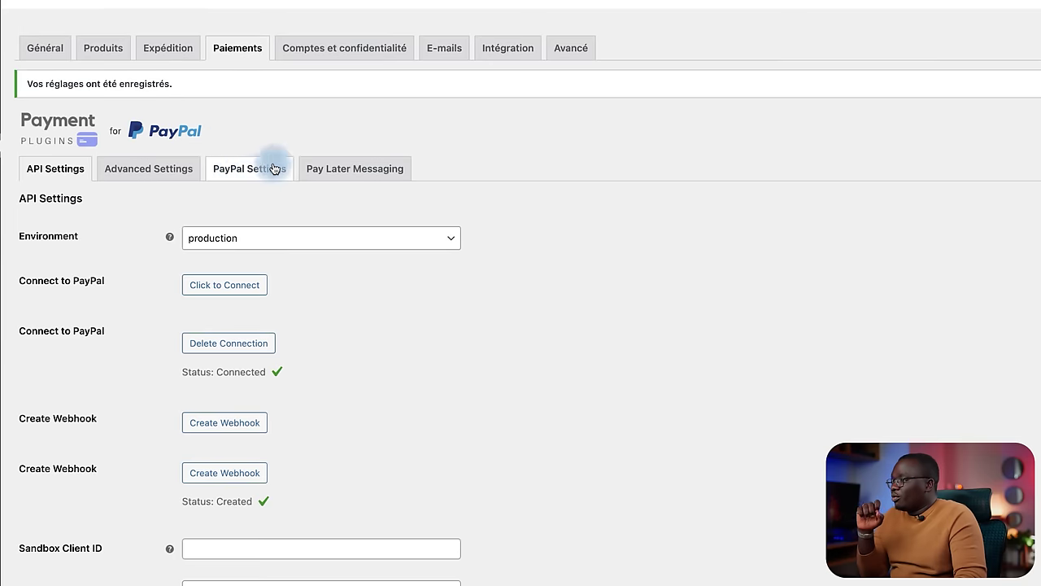
- Set the store location to Sénégal — Diourbel, confirm Franc CFA currency, and save the General settings
{"action": "left_click", "coordinate": [48, 57]}
{"action": "left_click", "coordinate": [338, 232]}
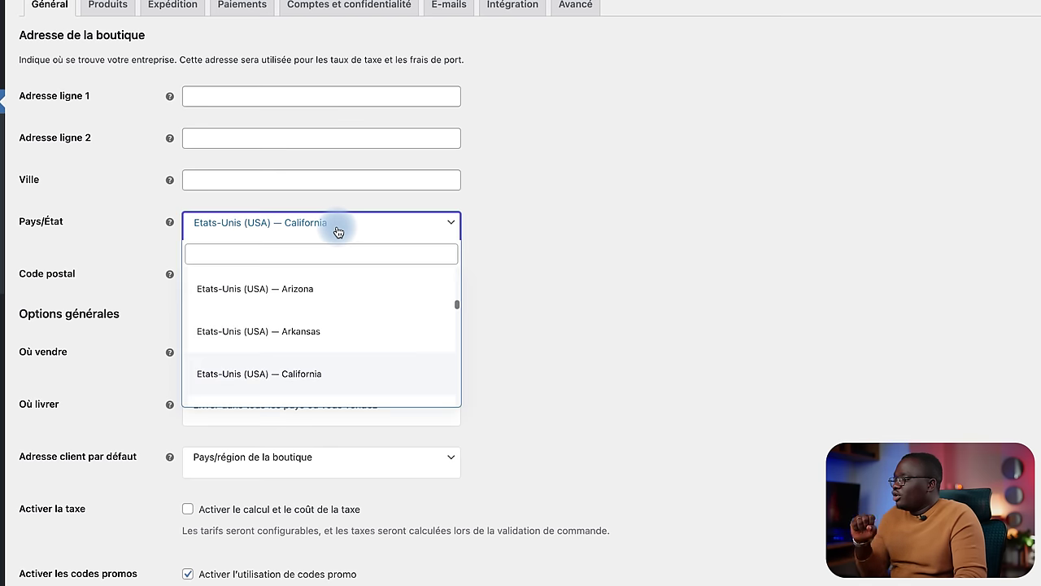
{"action": "type", "text": "sene"}
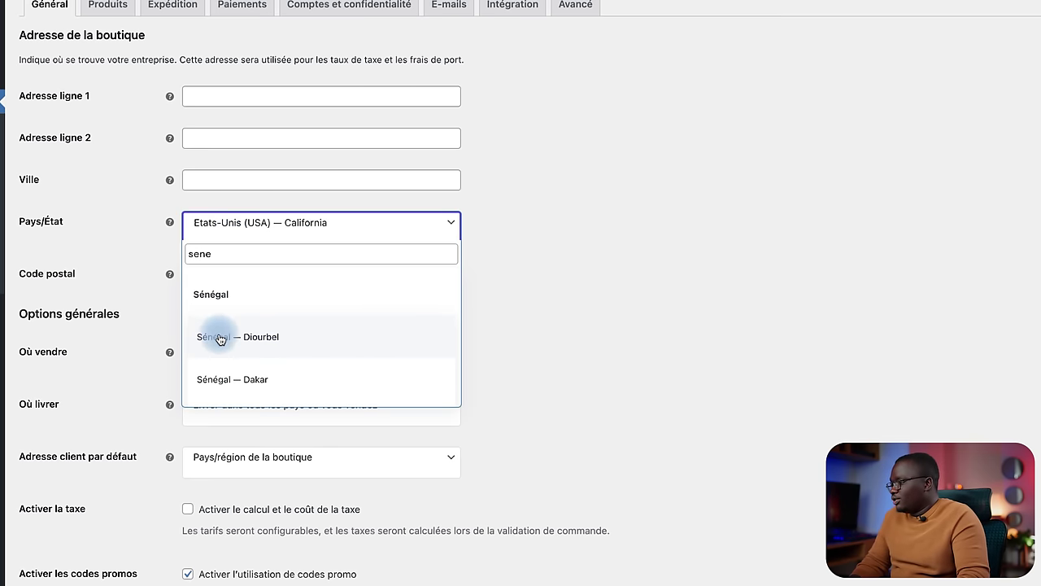
{"action": "left_click", "coordinate": [221, 336]}
{"action": "scroll", "coordinate": [588, 357], "scroll_direction": "down", "scroll_amount": 2}
{"action": "scroll", "coordinate": [588, 358], "scroll_direction": "down", "scroll_amount": 6}
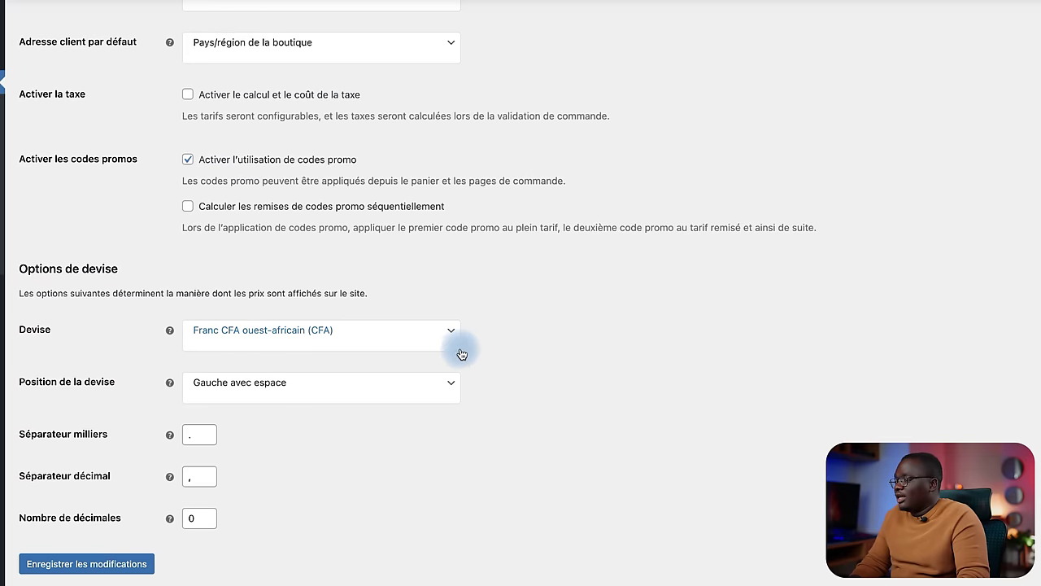
{"action": "left_click", "coordinate": [90, 563]}
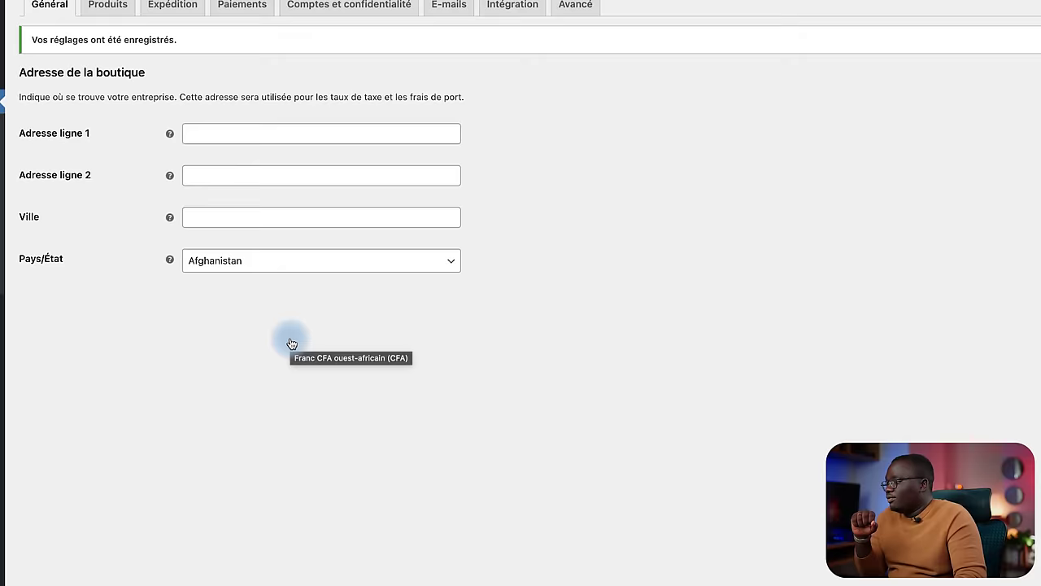
- Enable PayPal Gateway By Payment Plugins and save its settings
{"action": "left_click", "coordinate": [244, 85]}
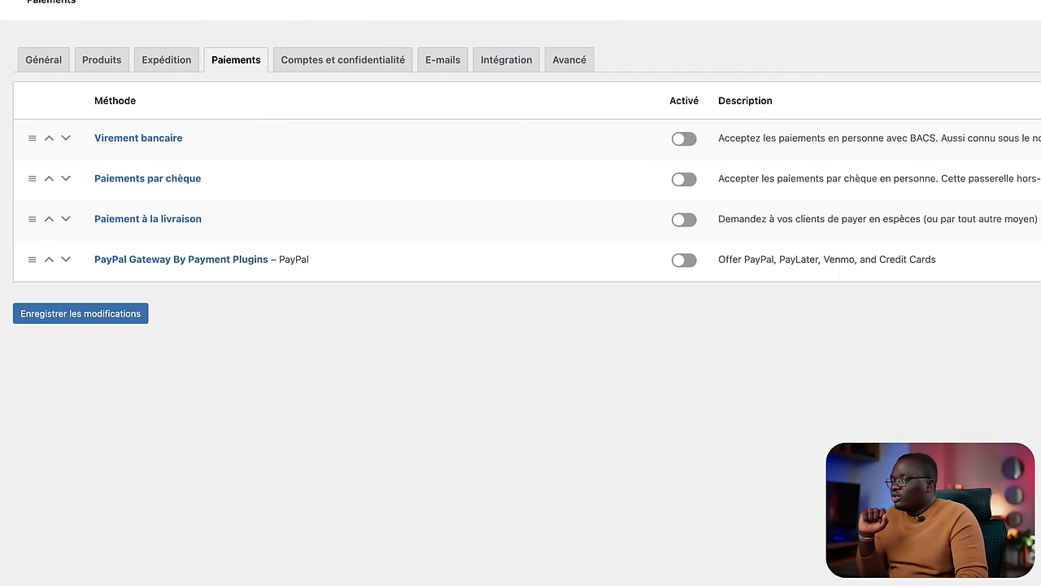
{"action": "left_click", "coordinate": [684, 260]}
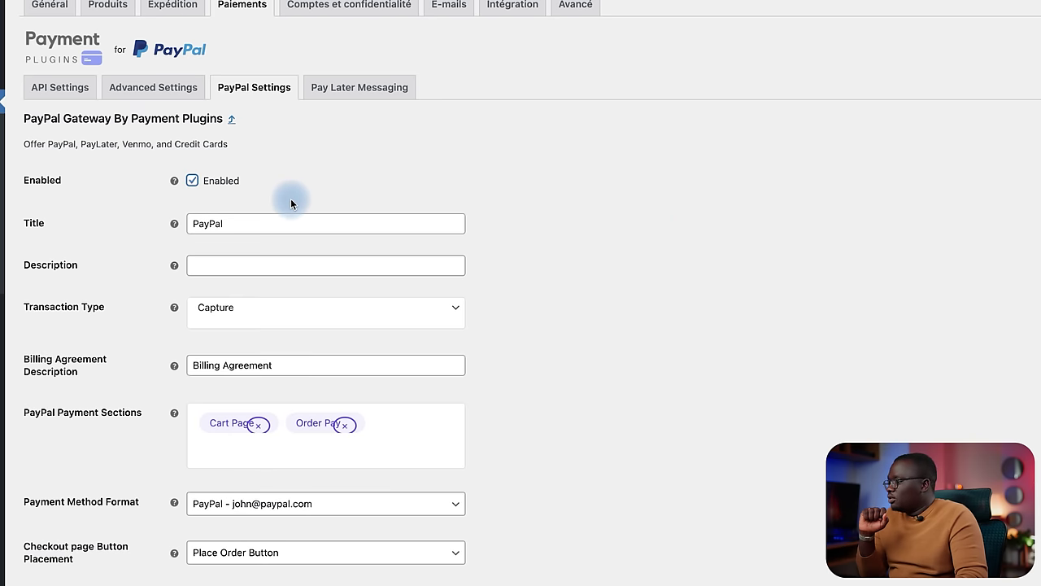
{"action": "scroll", "coordinate": [294, 204], "scroll_direction": "down", "scroll_amount": 15}
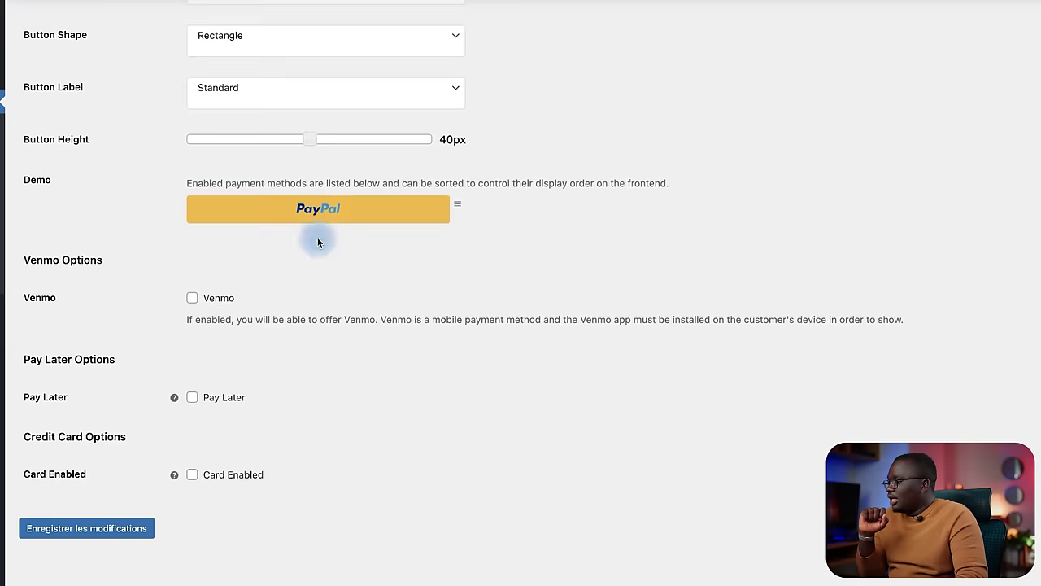
{"action": "scroll", "coordinate": [317, 239], "scroll_direction": "up", "scroll_amount": 1}
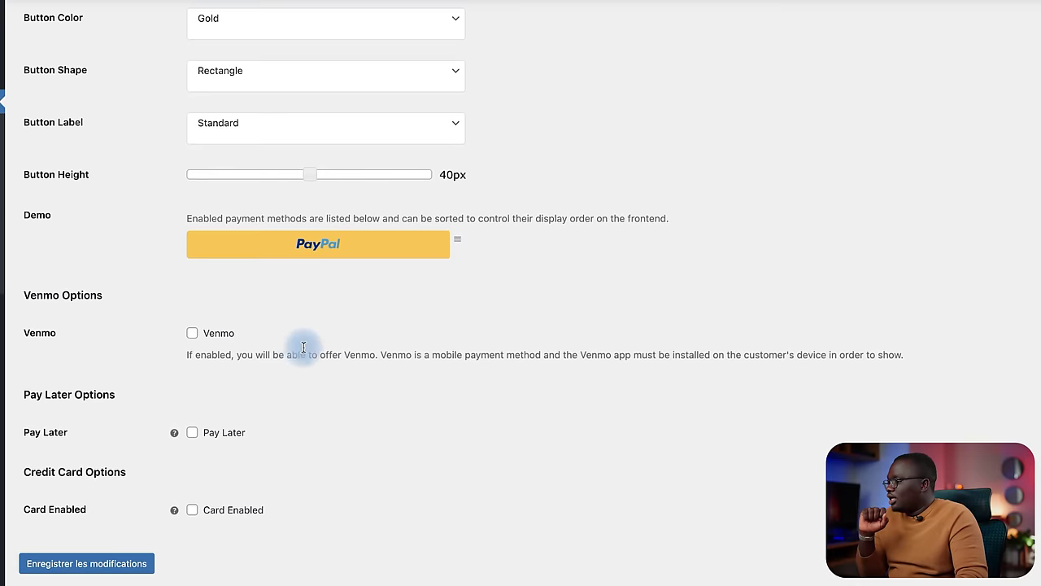
{"action": "left_click", "coordinate": [121, 554]}
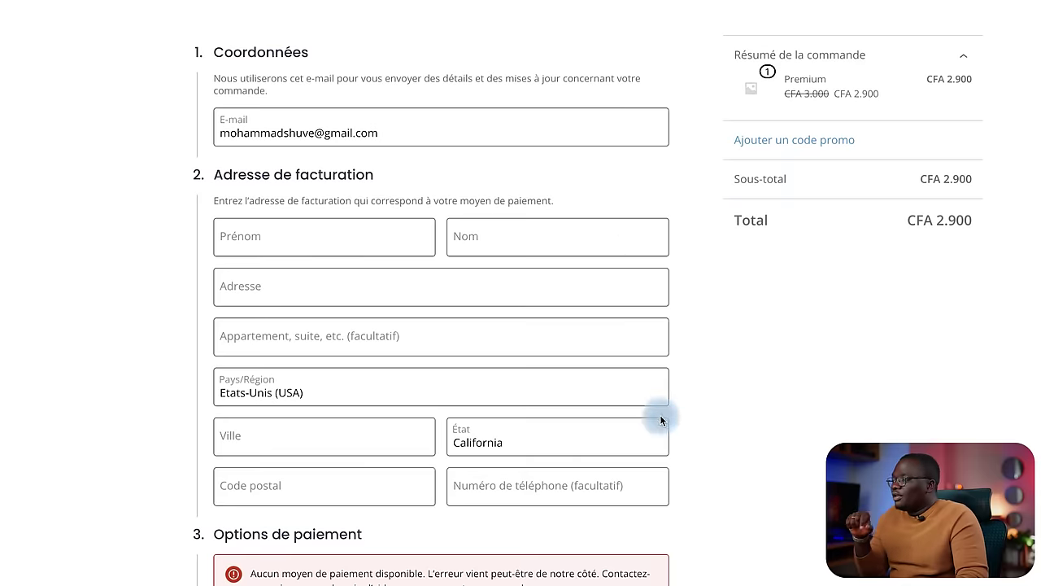
- Check the Validation de la commande page shows PayPal under Options de paiement
{"action": "scroll", "coordinate": [455, 248], "scroll_direction": "up", "scroll_amount": 2}
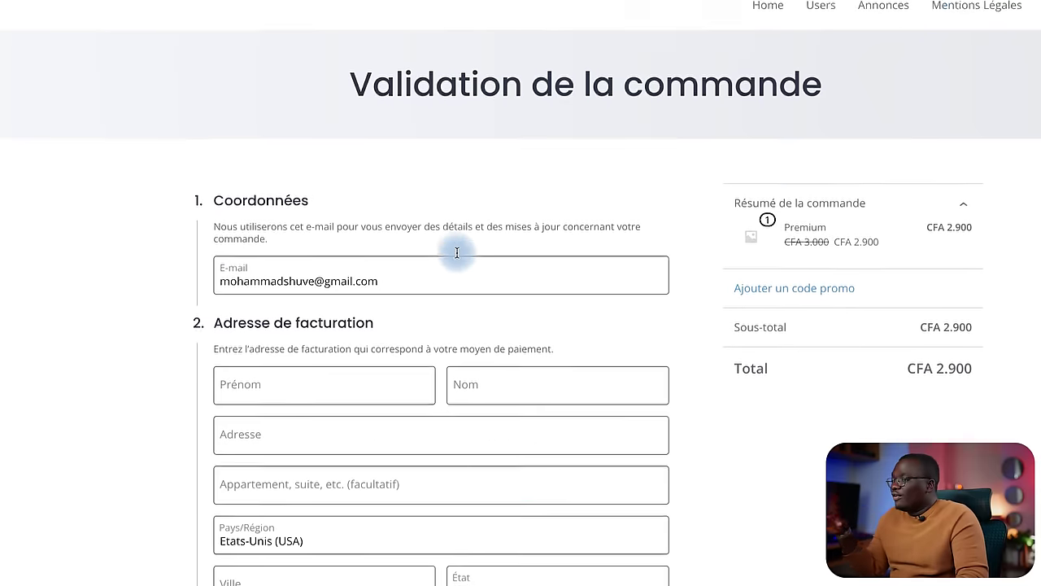
{"action": "scroll", "coordinate": [380, 112], "scroll_direction": "down", "scroll_amount": 5}
{"action": "scroll", "coordinate": [381, 113], "scroll_direction": "up", "scroll_amount": 6}
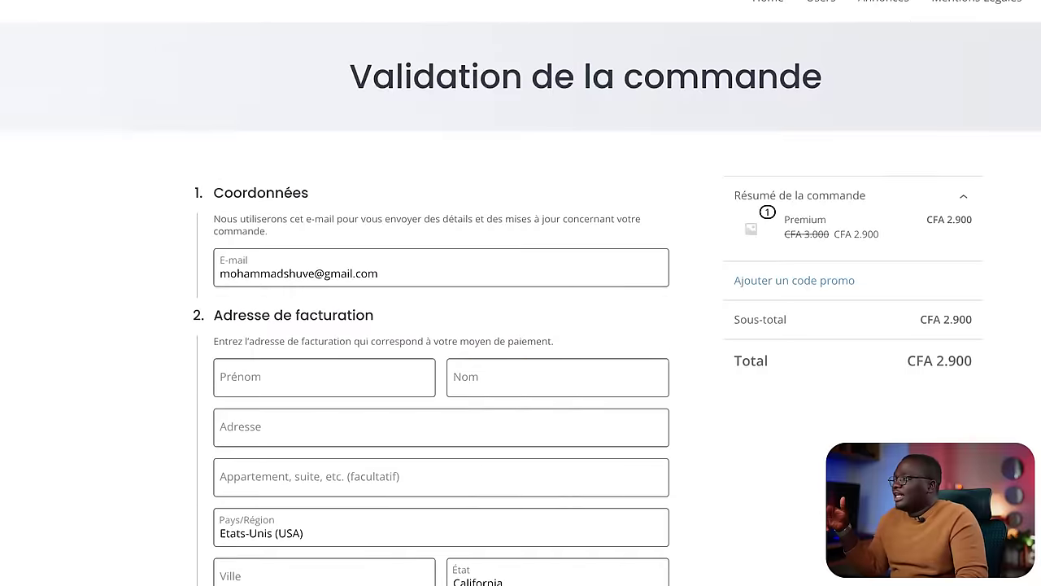
{"action": "scroll", "coordinate": [448, 269], "scroll_direction": "down", "scroll_amount": 5}
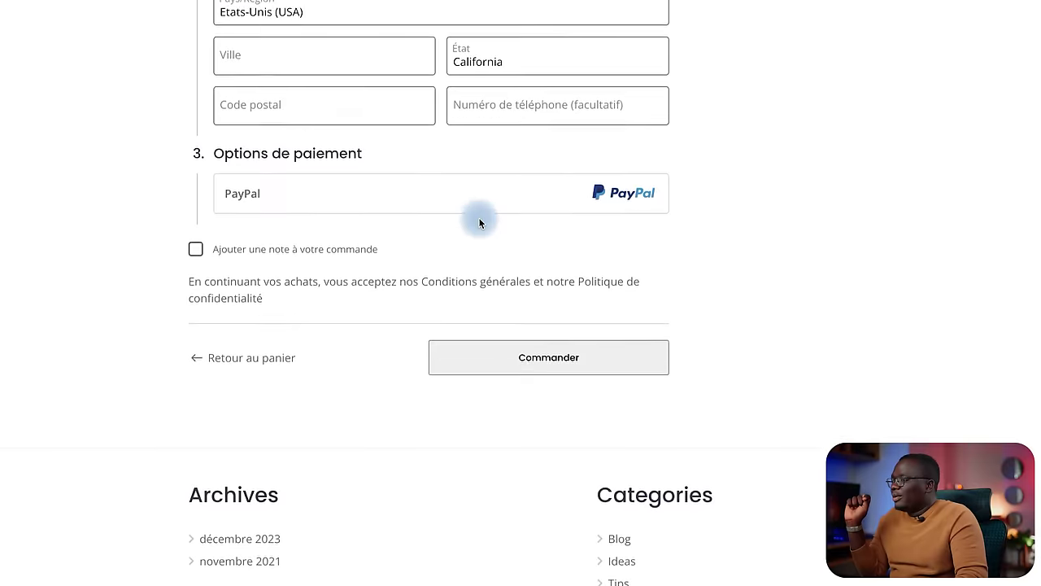
{"action": "scroll", "coordinate": [448, 268], "scroll_direction": "up", "scroll_amount": 3}
{"action": "scroll", "coordinate": [464, 296], "scroll_direction": "down", "scroll_amount": 2}
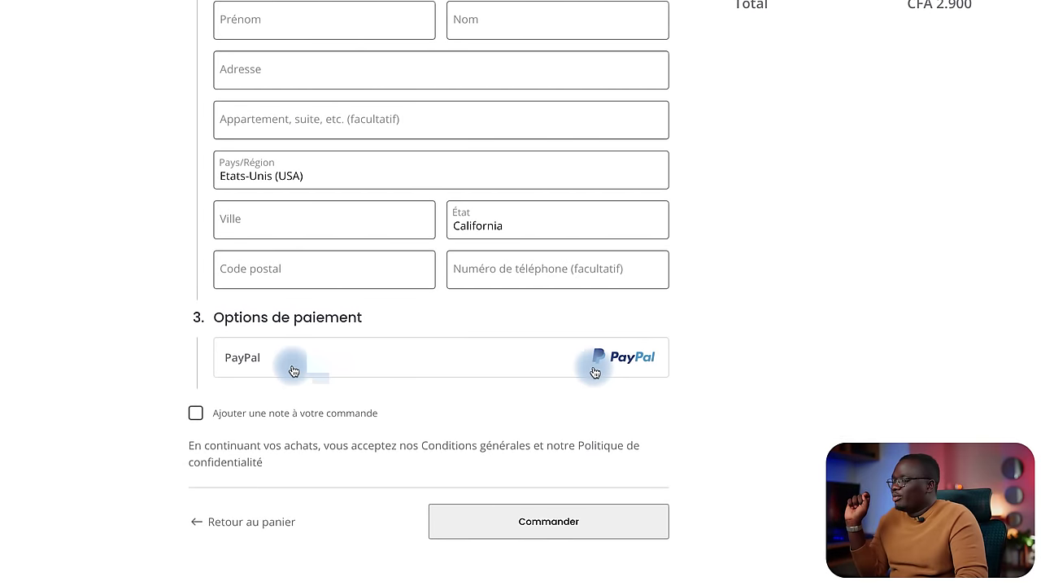
{"action": "scroll", "coordinate": [423, 295], "scroll_direction": "up", "scroll_amount": 4}
- Fill in the billing Prénom and Nom fields for the CFA 2.900 Premium order
{"action": "left_click", "coordinate": [302, 368]}
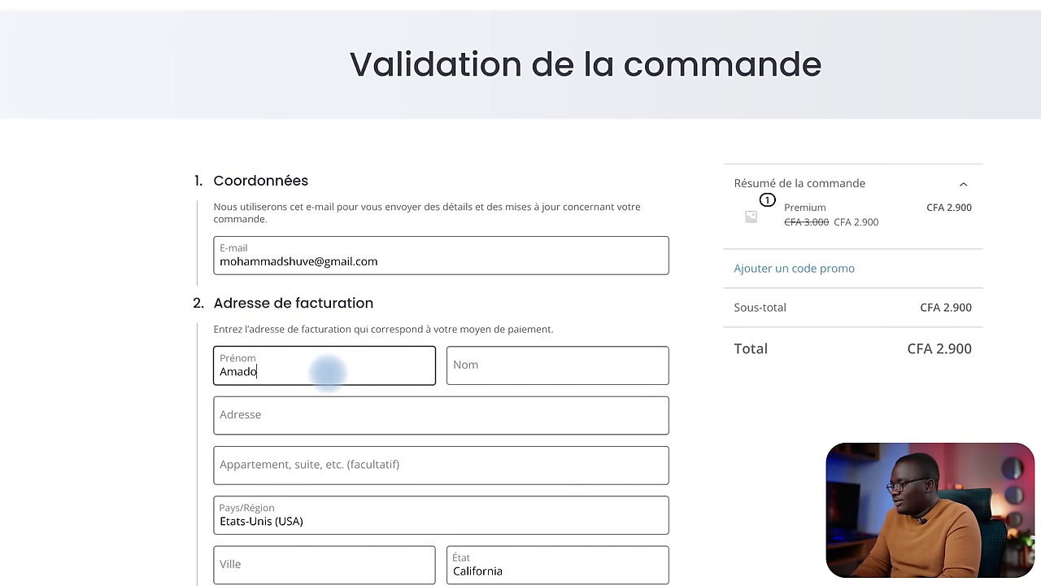
{"action": "left_click", "coordinate": [537, 365]}
{"action": "type", "text": "Fall"}
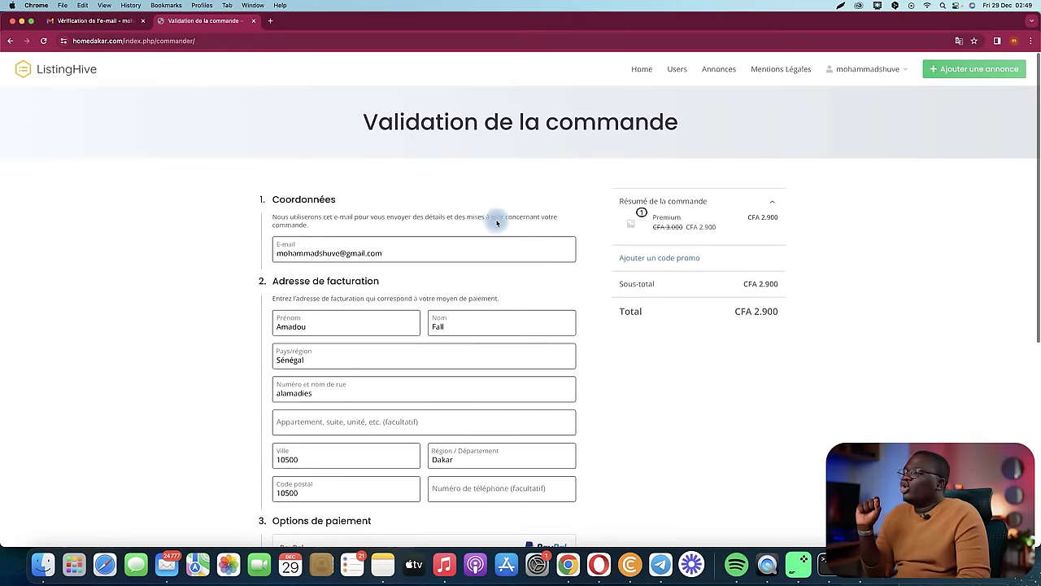
{"action": "scroll", "coordinate": [501, 217], "scroll_direction": "down", "scroll_amount": 4}
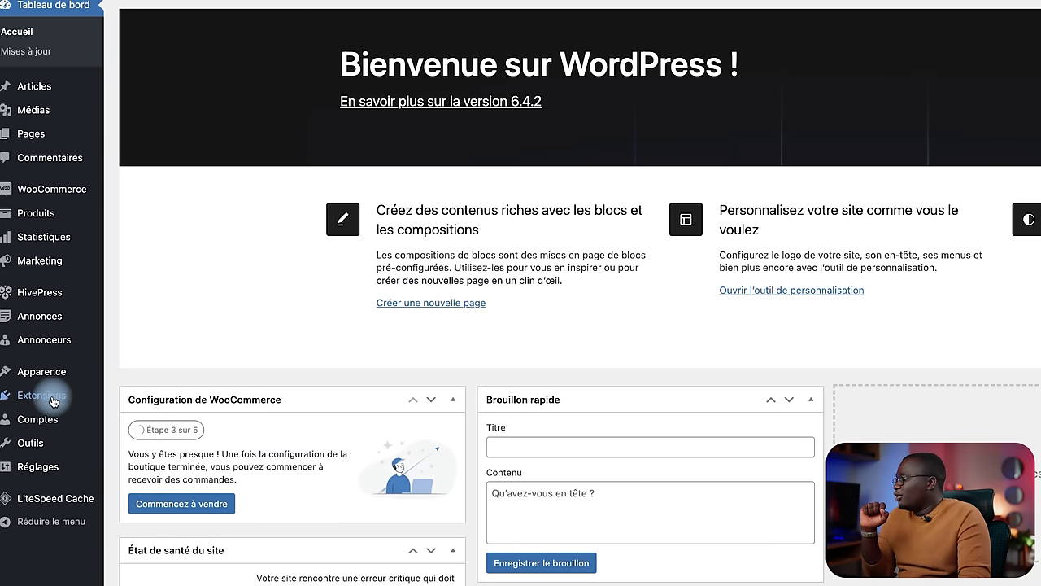
- Activate Yoast SEO, launch its Configuration initiale, and start the SEO data optimisation
{"action": "mouse_move", "coordinate": [54, 395]}
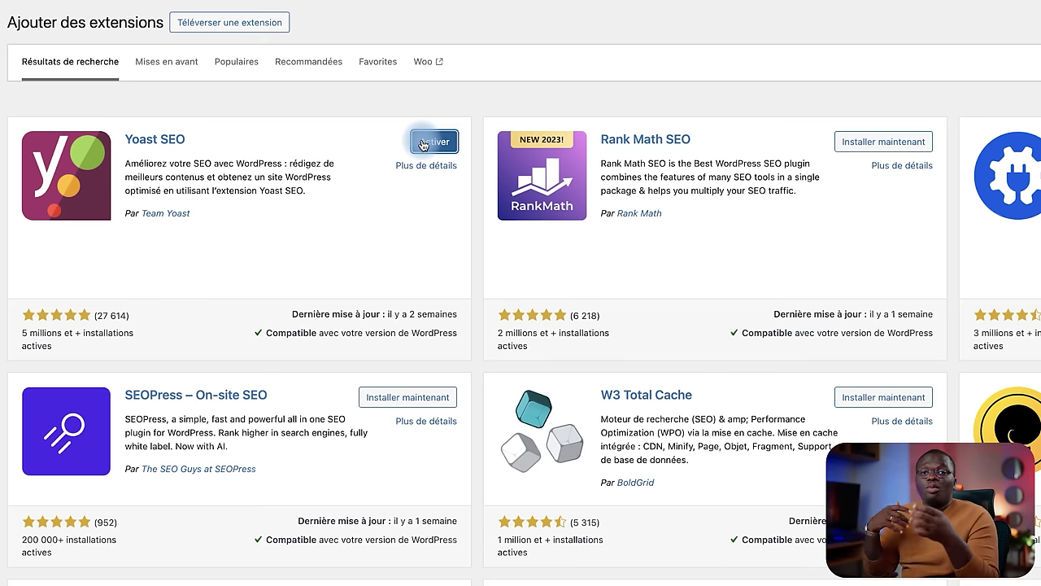
{"action": "left_click", "coordinate": [422, 144]}
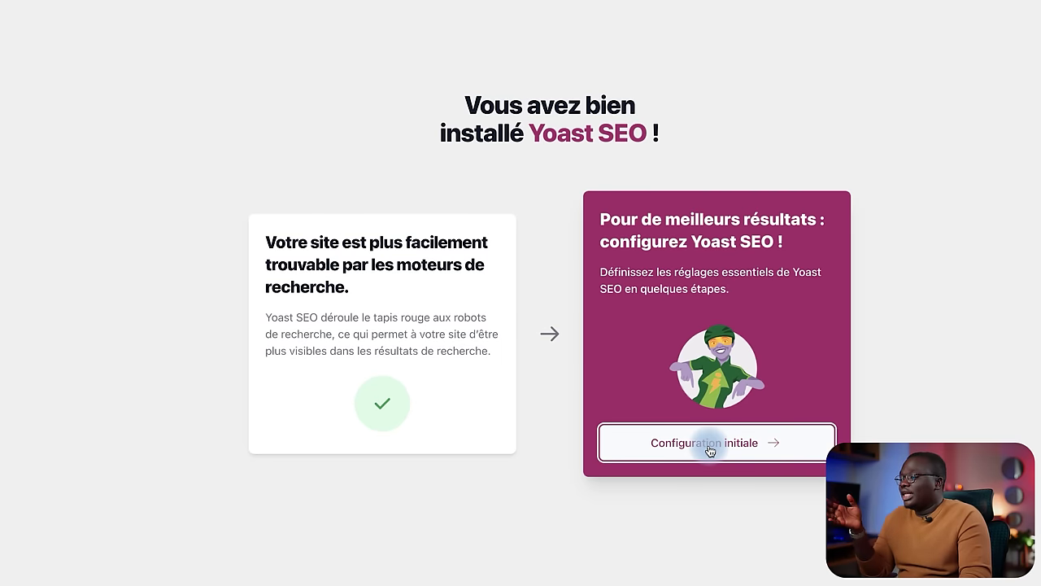
{"action": "left_click", "coordinate": [749, 446]}
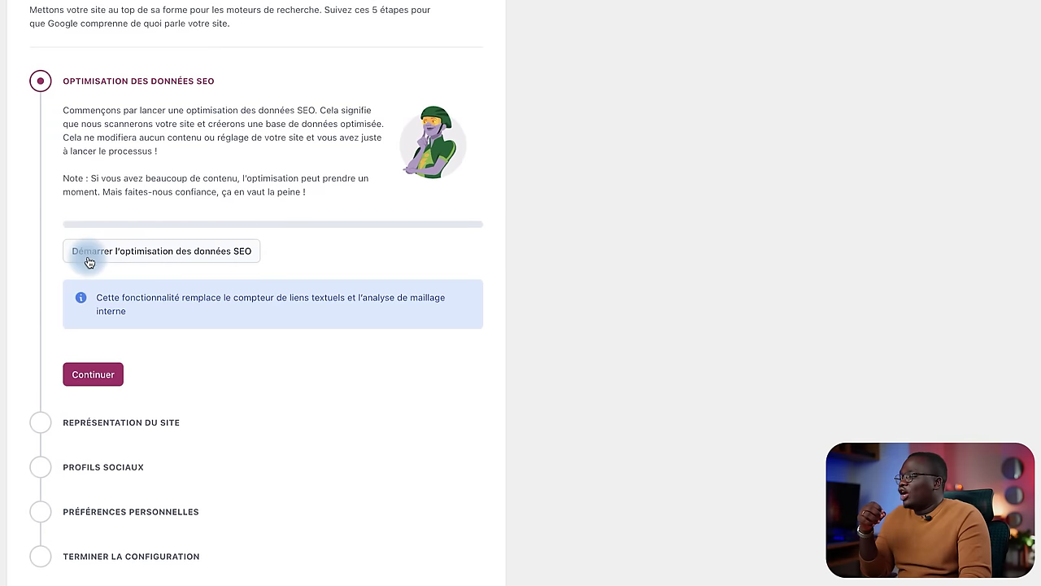
{"action": "left_click", "coordinate": [234, 266]}
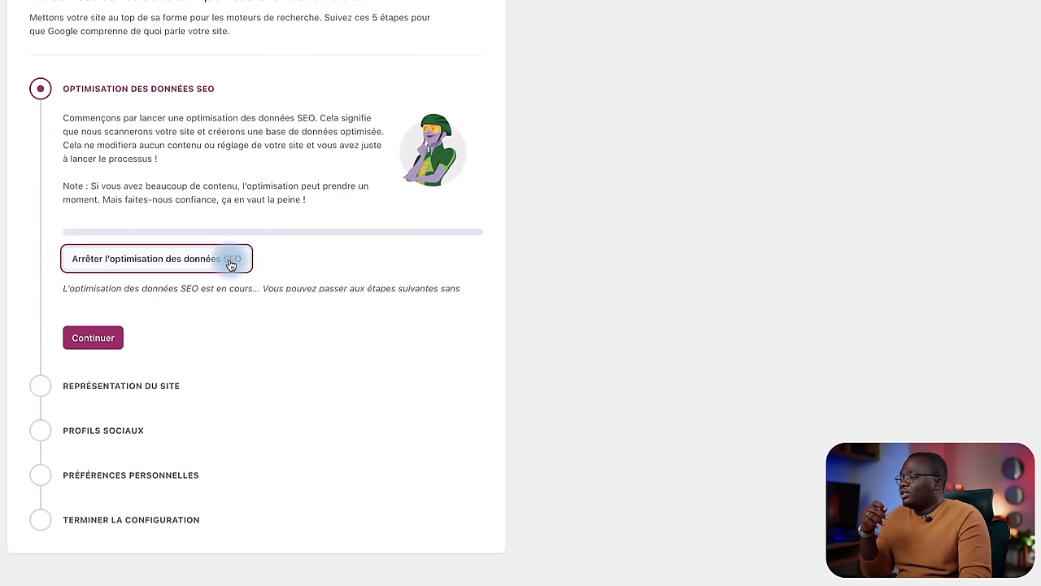